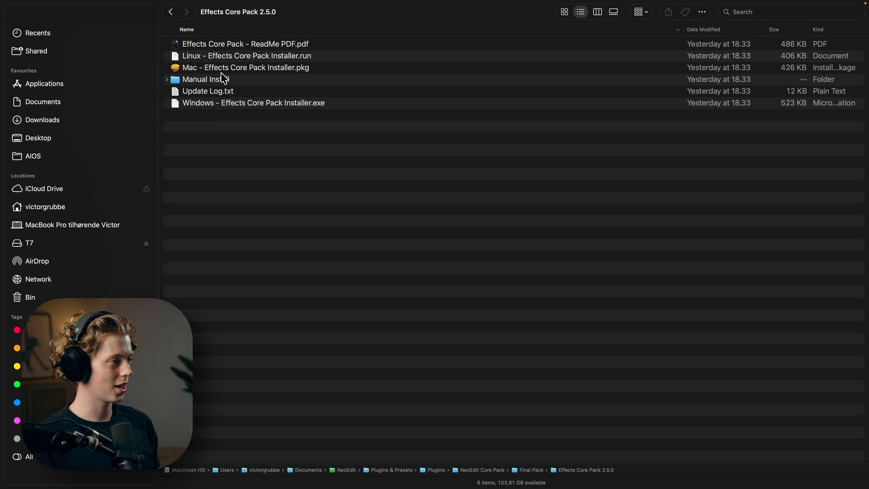
Install Effects Core Pack from the Mac installer package, enter the account password to authorise it, and close the finished installer
{"action": "double_click", "coordinate": [236, 70]}
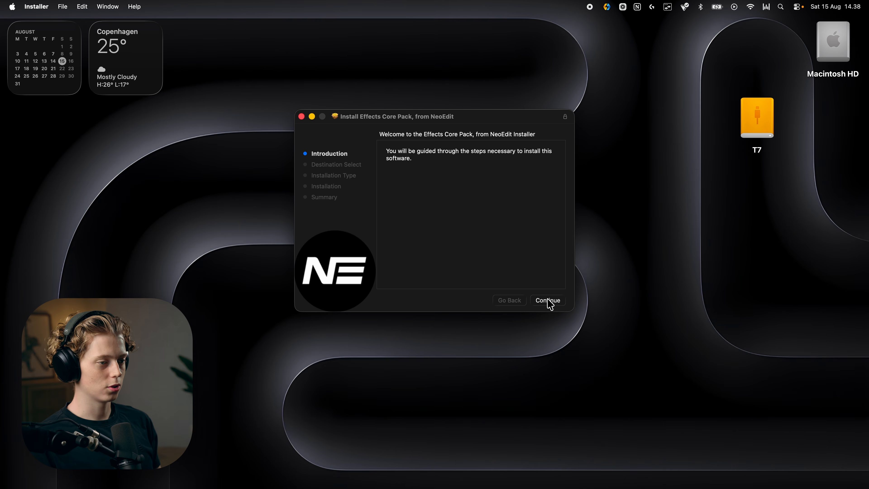
{"action": "left_click", "coordinate": [549, 302]}
{"action": "left_click", "coordinate": [551, 301]}
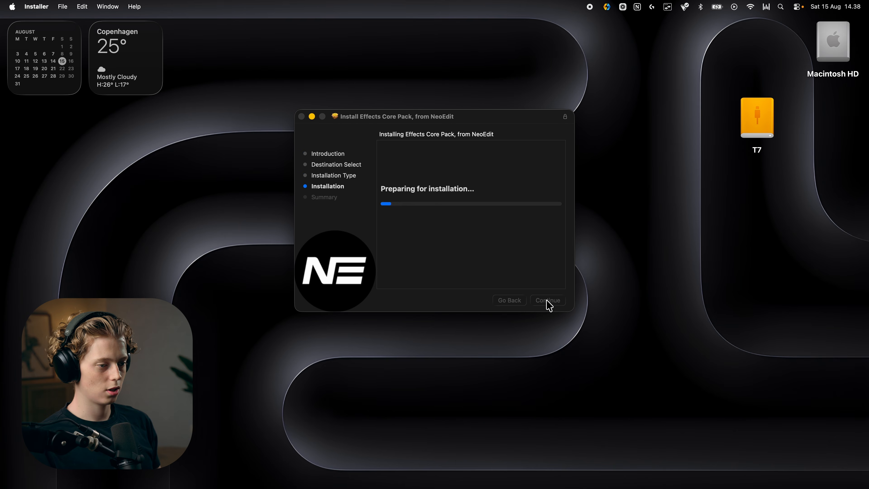
{"action": "type", "text": "••"}
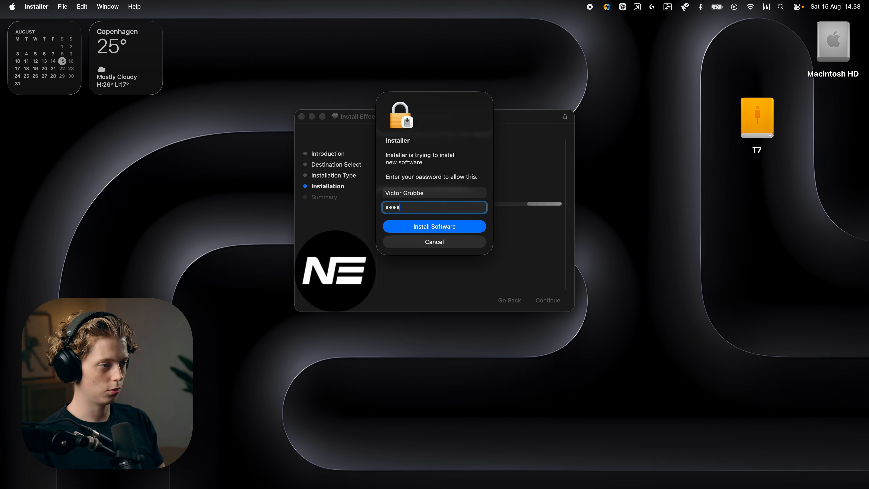
{"action": "key", "text": "Return"}
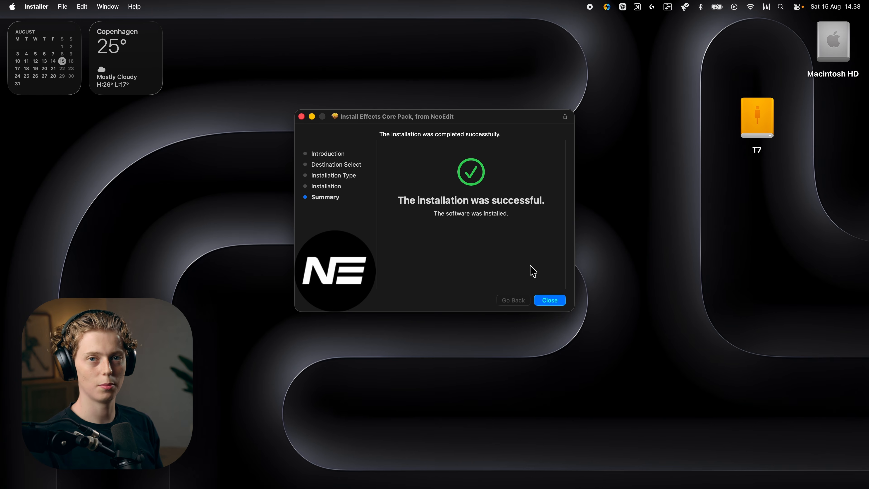
{"action": "left_click", "coordinate": [546, 300]}
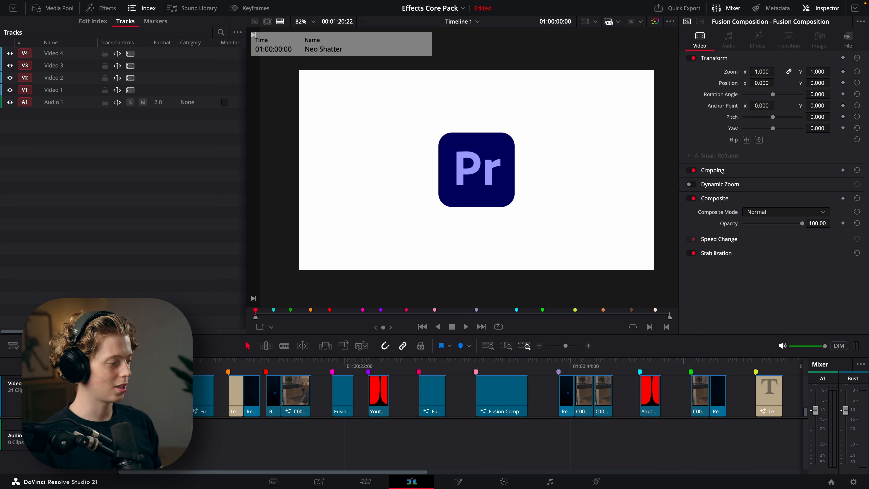
Preview the shatter animation in the first Fusion composition clip and apply Neo Shatter from the Neo Effects Core Pack to that clip
{"action": "left_click_drag", "start_coordinate": [565, 346], "coordinate": [574, 344]}
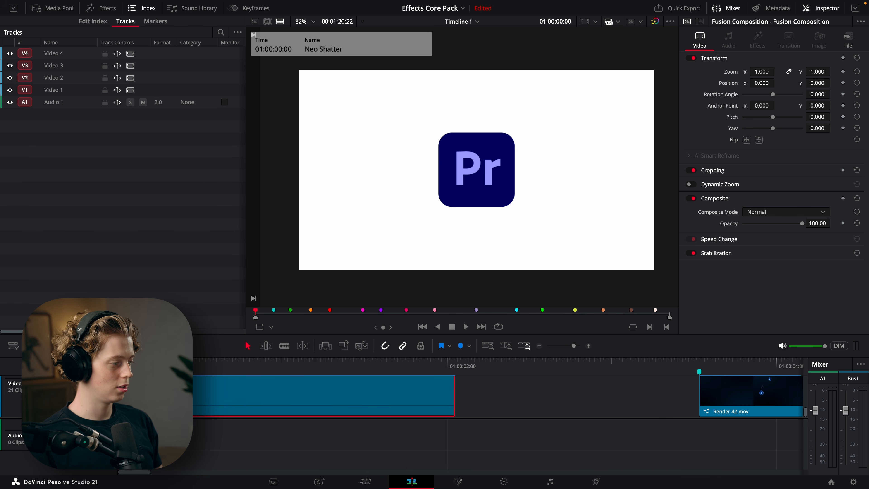
{"action": "key", "text": "space"}
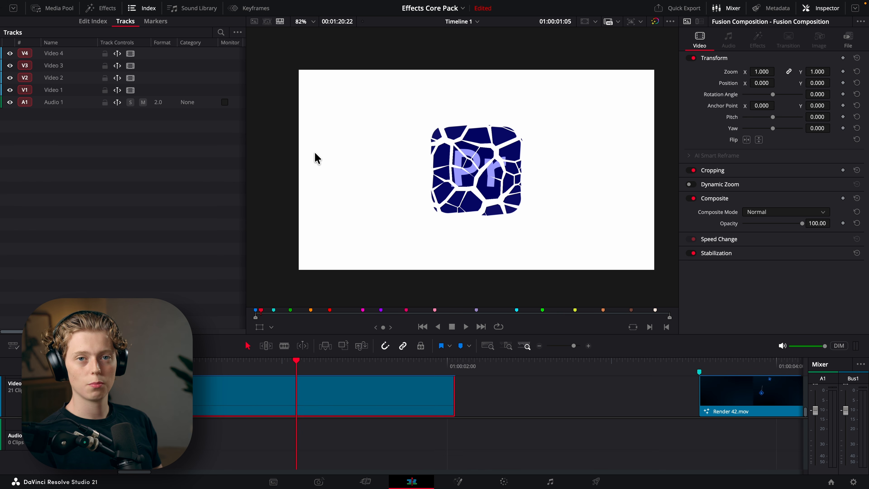
{"action": "left_click", "coordinate": [104, 11]}
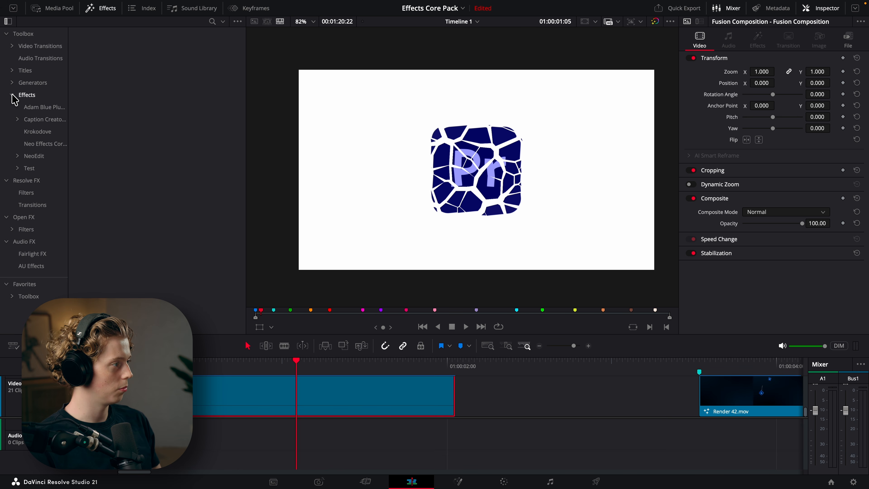
{"action": "left_click", "coordinate": [42, 144]}
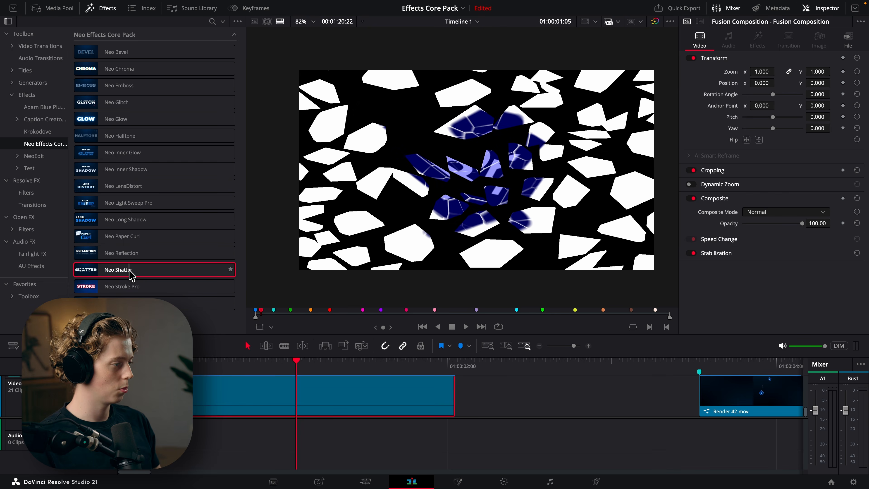
{"action": "left_click_drag", "start_coordinate": [131, 273], "coordinate": [214, 408]}
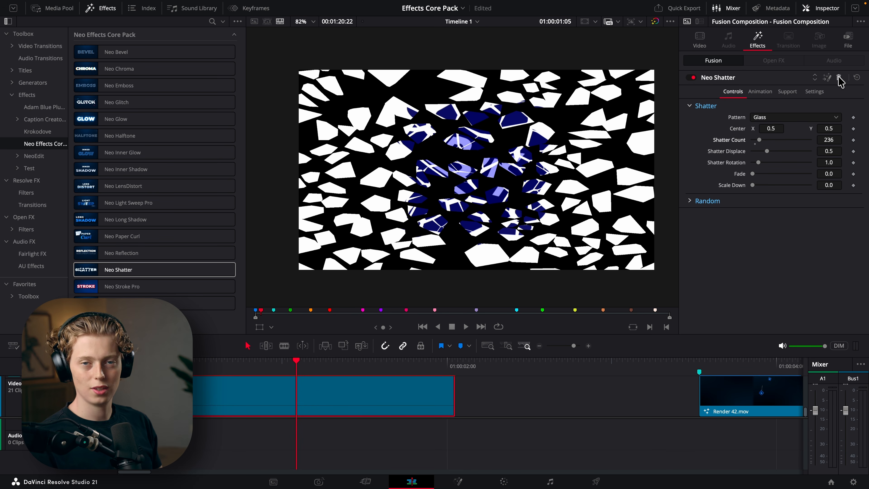
Switch to the Fusion page, delete the existing shatter node, and add a new Neo Shatter node after Transform1
{"action": "left_click", "coordinate": [456, 481]}
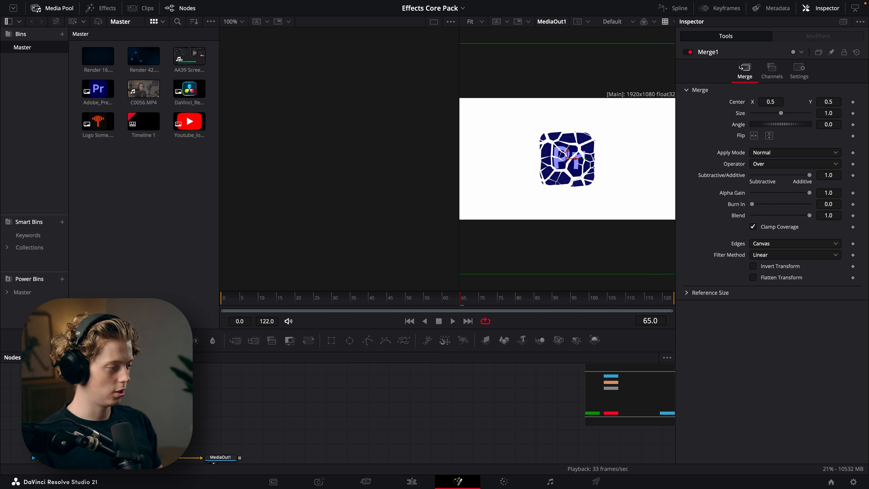
{"action": "left_click", "coordinate": [94, 401]}
{"action": "key", "text": "Delete"}
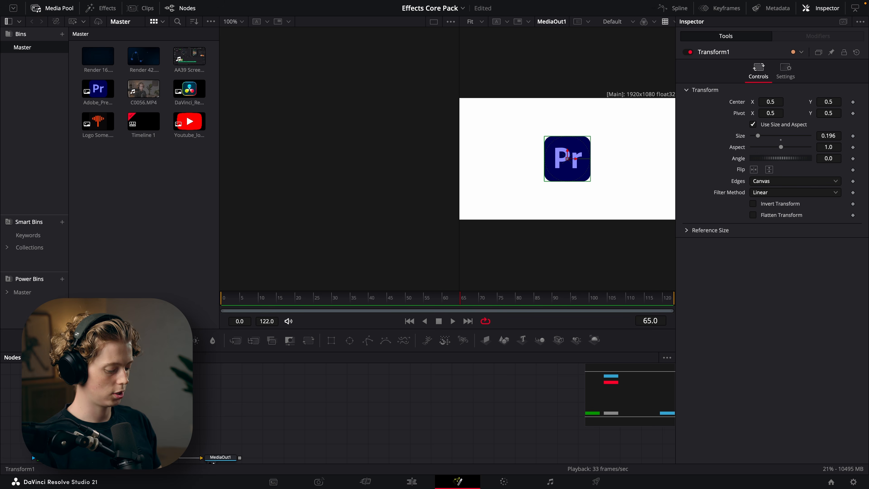
{"action": "key", "text": "shift+space"}
{"action": "type", "text": "neo sha"}
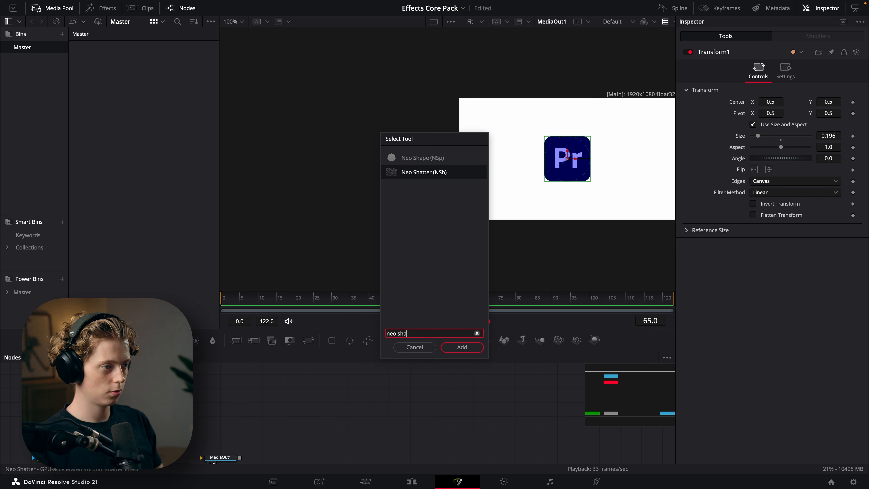
{"action": "key", "text": "Return"}
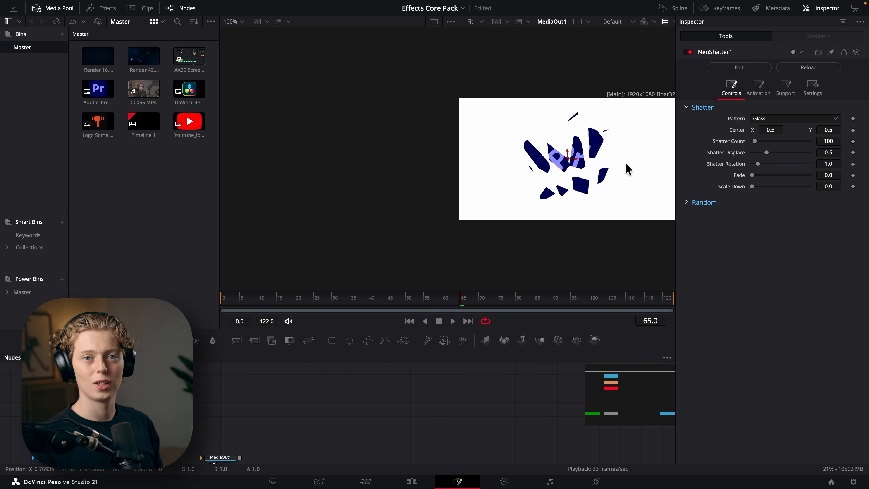
Try the Grid and Bricks patterns on the Neo Shatter node, with Shatter Count 946 and Shatter Rotation 0.0
{"action": "left_click", "coordinate": [761, 120]}
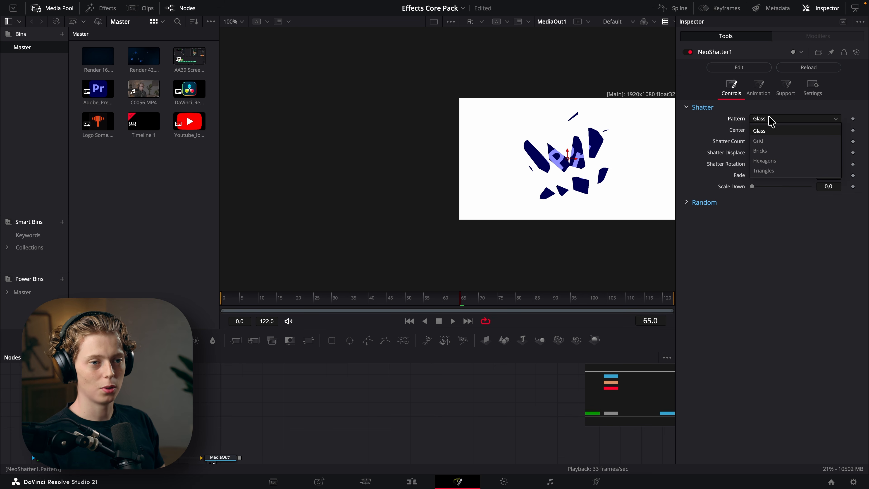
{"action": "left_click", "coordinate": [765, 142]}
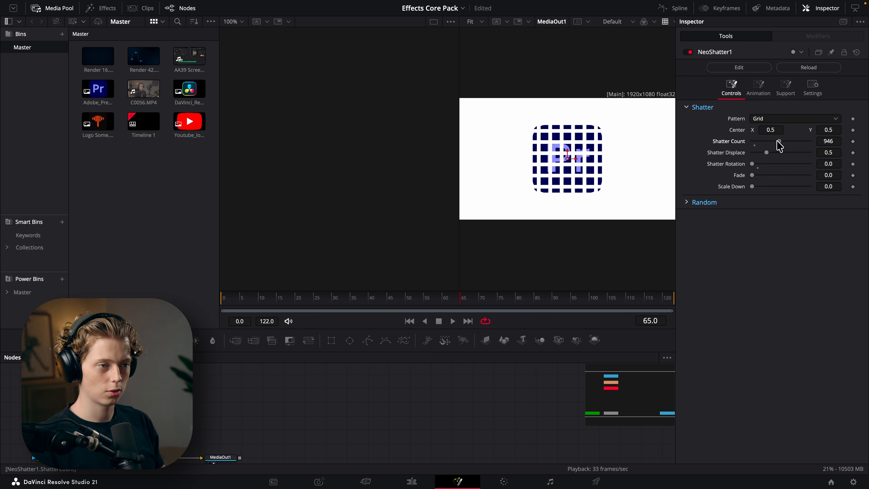
{"action": "left_click", "coordinate": [770, 119]}
{"action": "left_click", "coordinate": [760, 151]}
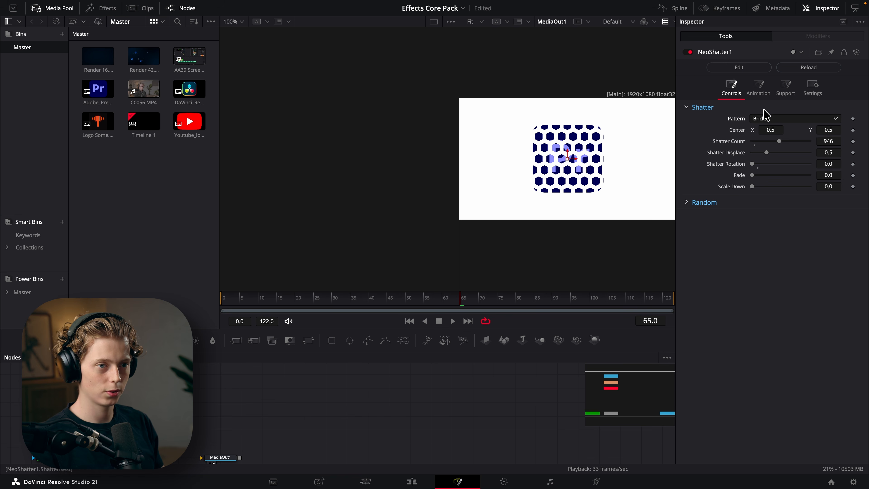
{"action": "left_click", "coordinate": [766, 118]}
{"action": "left_click", "coordinate": [776, 153]}
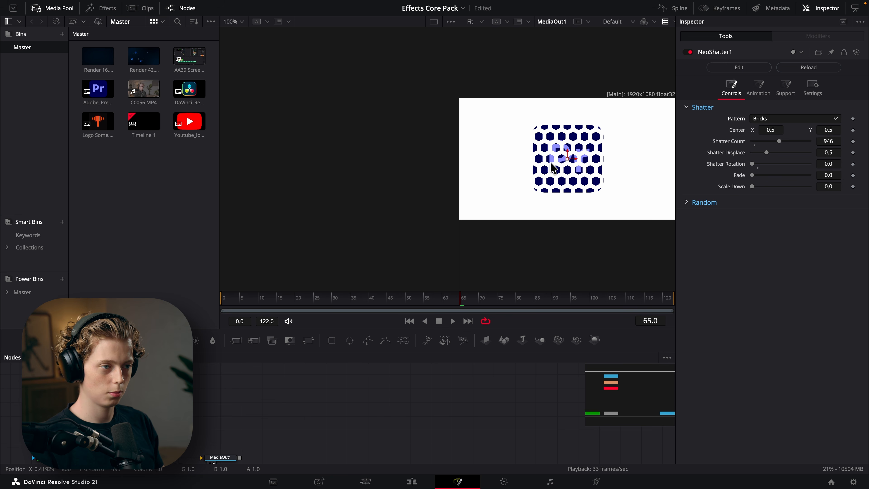
Try the Hexagons and Triangles shatter patterns, and return the pattern to Glass
{"action": "left_click", "coordinate": [756, 119]}
{"action": "left_click", "coordinate": [768, 169]}
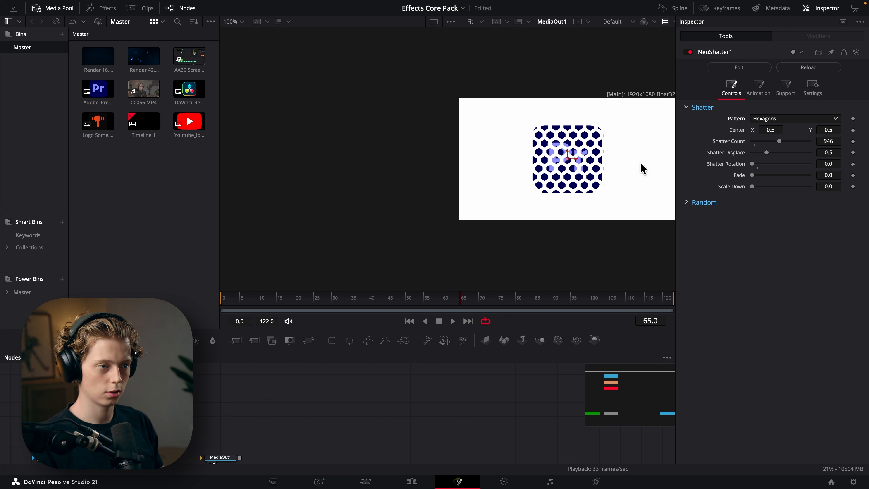
{"action": "left_click", "coordinate": [766, 119]}
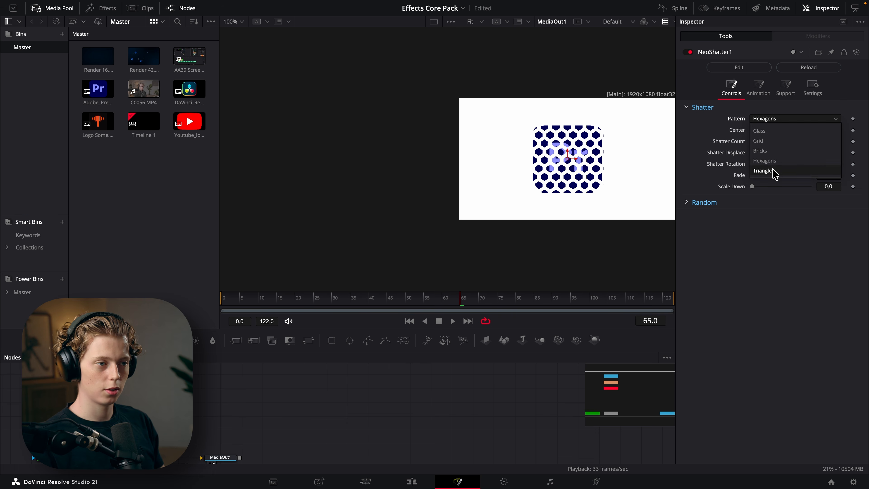
{"action": "left_click", "coordinate": [775, 172]}
{"action": "left_click", "coordinate": [782, 119]}
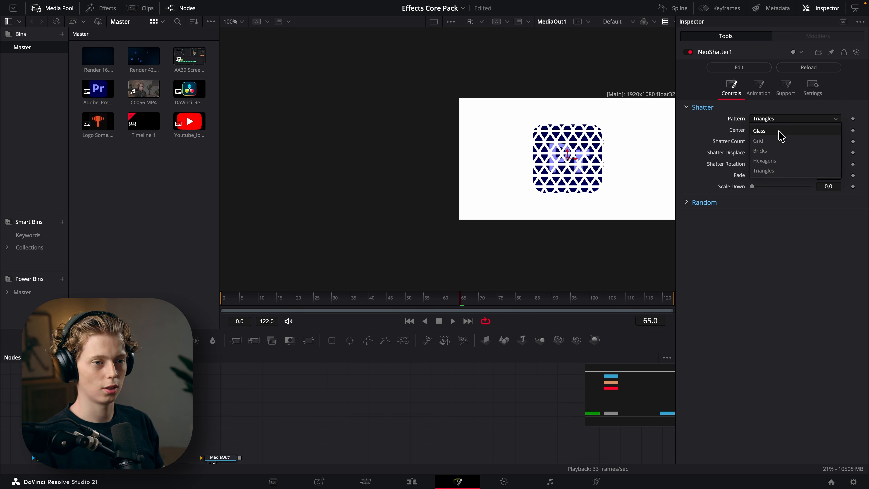
{"action": "left_click", "coordinate": [766, 131]}
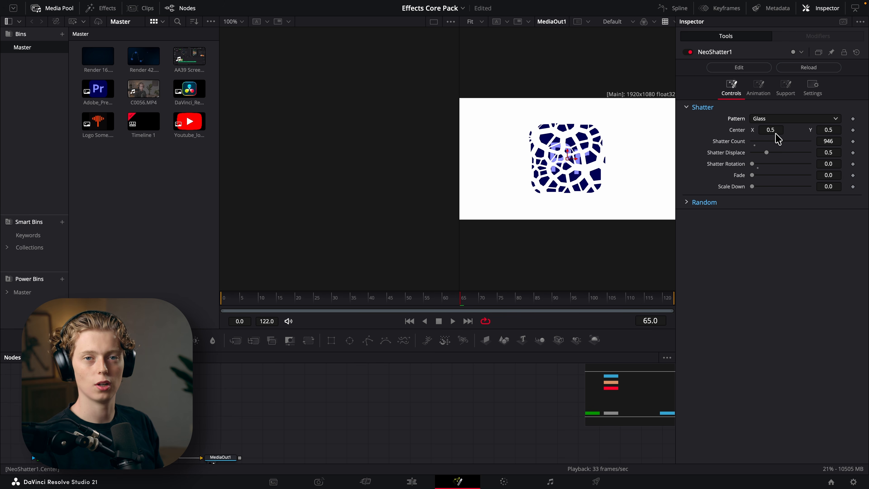
{"action": "left_click", "coordinate": [773, 120]}
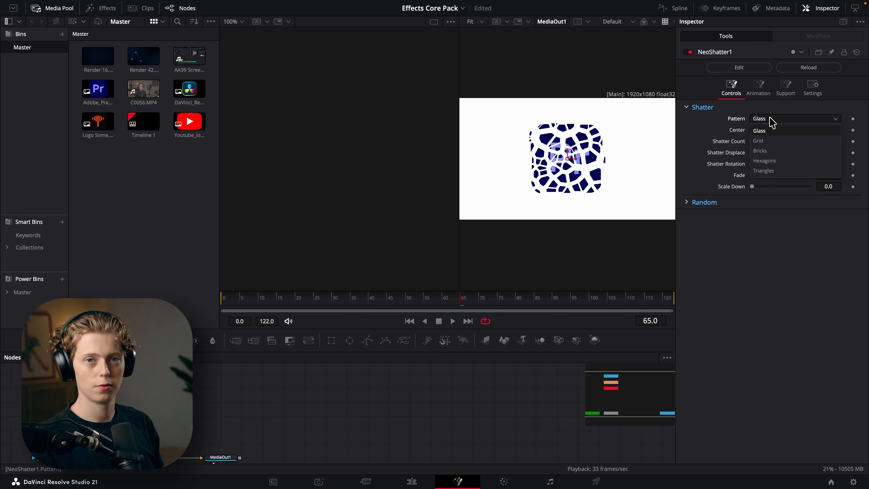
{"action": "left_click", "coordinate": [771, 130]}
Try moving the shatter's Center X to 0.798, then restore it to 0.5 and return the Shatter Count to 100
{"action": "left_click_drag", "start_coordinate": [770, 130], "coordinate": [868, 130]}
{"action": "mouse_move", "coordinate": [828, 153]}
{"action": "left_mouse_down"}
{"action": "mouse_move", "coordinate": [797, 152]}
{"action": "mouse_move", "coordinate": [868, 152]}
{"action": "mouse_move", "coordinate": [805, 153]}
{"action": "mouse_move", "coordinate": [827, 153]}
{"action": "left_mouse_up"}
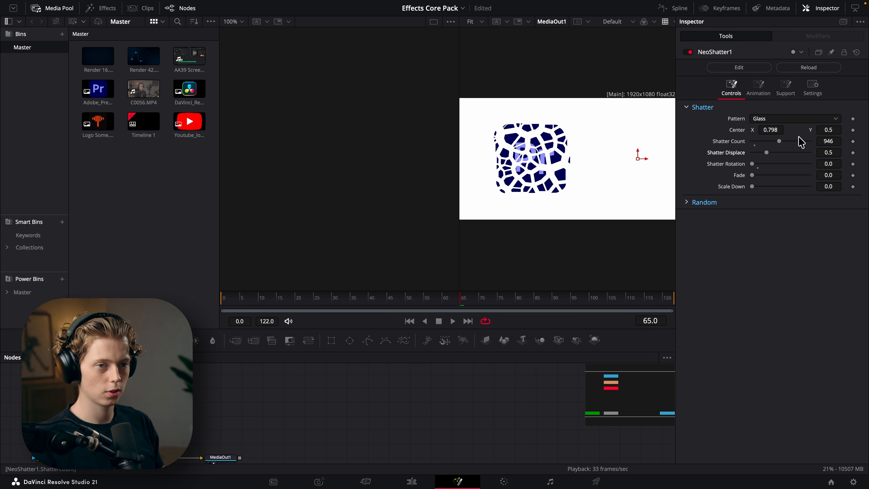
{"action": "left_click_drag", "start_coordinate": [770, 130], "coordinate": [535, 133]}
{"action": "mouse_move", "coordinate": [828, 153]}
{"action": "left_mouse_down"}
{"action": "mouse_move", "coordinate": [413, 155]}
{"action": "mouse_move", "coordinate": [831, 155]}
{"action": "left_mouse_up"}
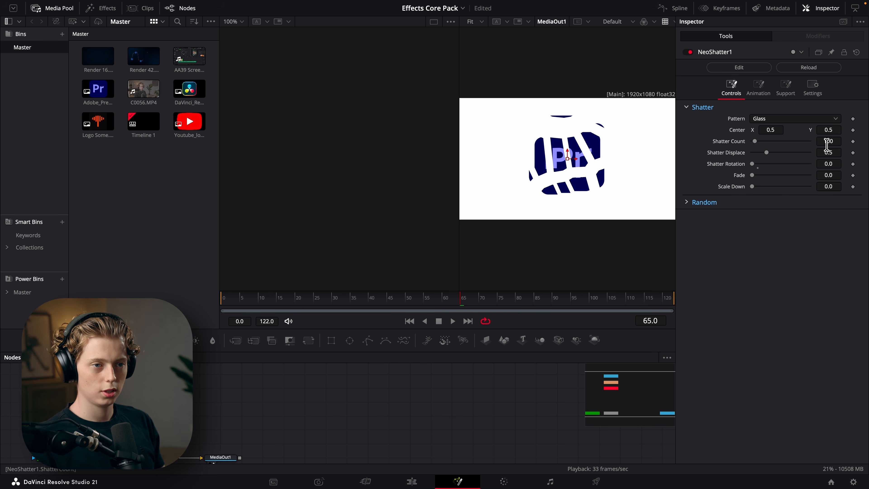
{"action": "left_click_drag", "start_coordinate": [754, 141], "coordinate": [770, 141]}
{"action": "key", "text": "super+z"}
{"action": "mouse_move", "coordinate": [828, 130]}
{"action": "left_mouse_down"}
{"action": "mouse_move", "coordinate": [802, 131]}
{"action": "mouse_move", "coordinate": [821, 131]}
{"action": "left_mouse_up"}
{"action": "key", "text": "super+z"}
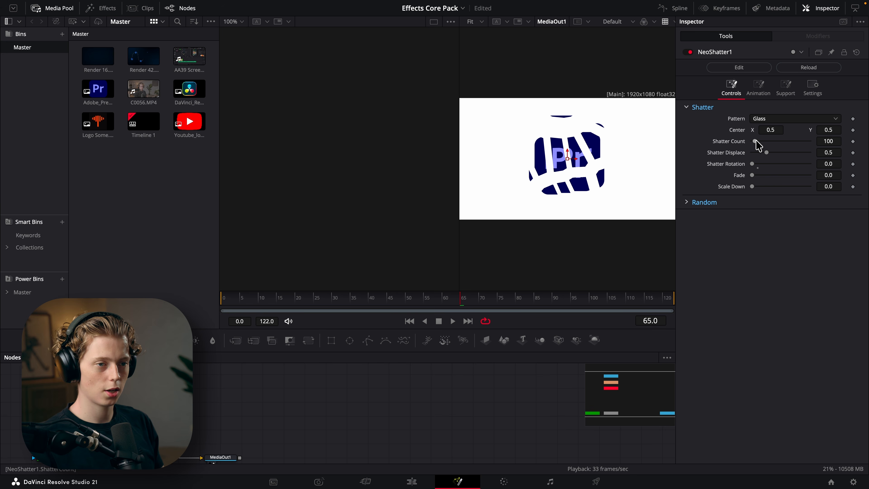
Try Shatter Counts of 2000 and higher on the Glass pattern, and set the count to 500
{"action": "left_click_drag", "start_coordinate": [755, 141], "coordinate": [823, 142]}
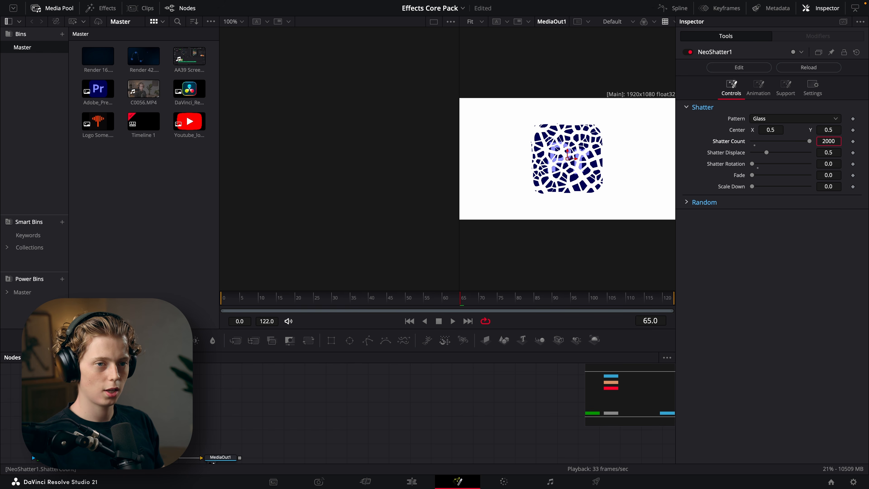
{"action": "key", "text": "Tab"}
{"action": "left_click_drag", "start_coordinate": [810, 141], "coordinate": [831, 141]}
{"action": "left_click", "coordinate": [826, 140]}
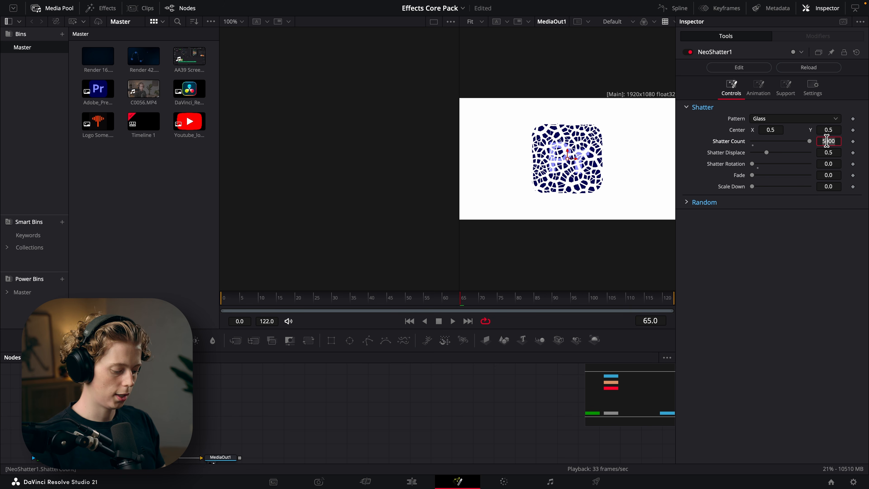
{"action": "type", "text": "100"}
{"action": "key", "text": "Tab"}
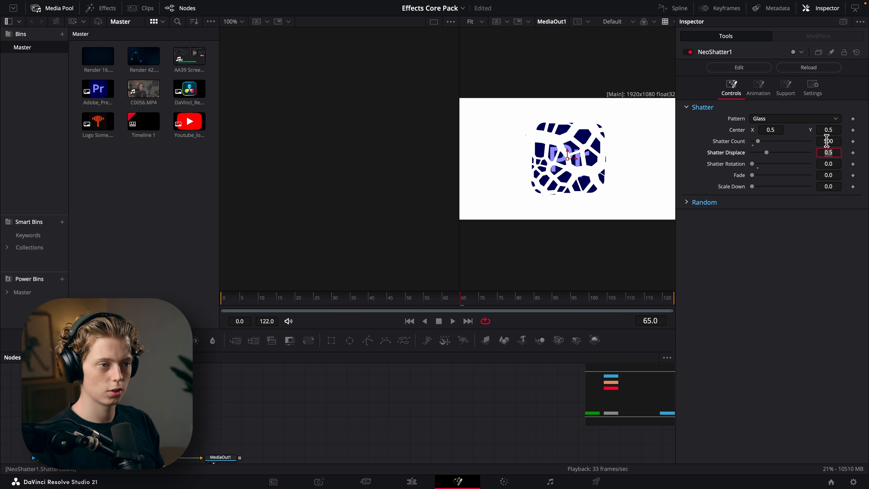
{"action": "left_click", "coordinate": [809, 208]}
Set Shatter Displace to 1.495, Shatter Rotation to 1.26, Fade to 3.0 and Scale Down to 5.0
{"action": "mouse_move", "coordinate": [834, 153]}
{"action": "left_mouse_down"}
{"action": "mouse_move", "coordinate": [819, 153]}
{"action": "mouse_move", "coordinate": [851, 153]}
{"action": "mouse_move", "coordinate": [821, 152]}
{"action": "mouse_move", "coordinate": [847, 163]}
{"action": "mouse_move", "coordinate": [838, 153]}
{"action": "mouse_move", "coordinate": [850, 153]}
{"action": "mouse_move", "coordinate": [828, 153]}
{"action": "left_mouse_up"}
{"action": "left_click_drag", "start_coordinate": [752, 175], "coordinate": [856, 167]}
{"action": "left_click_drag", "start_coordinate": [756, 152], "coordinate": [815, 154]}
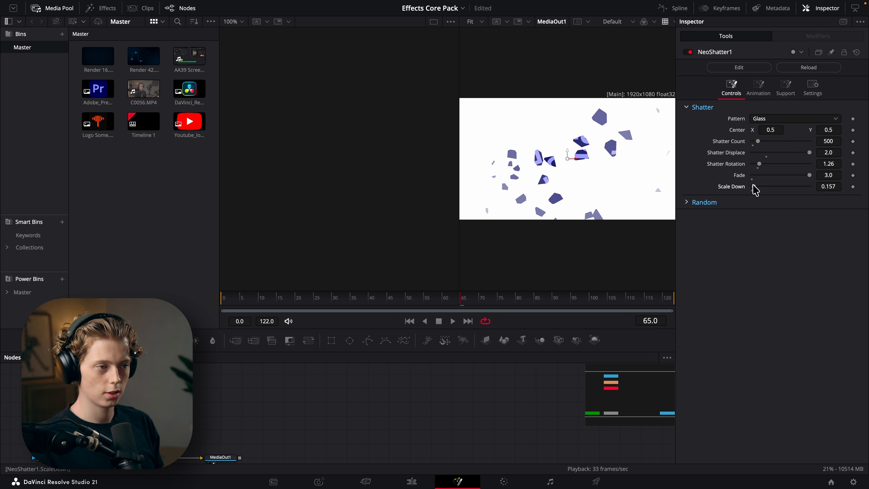
{"action": "left_click_drag", "start_coordinate": [752, 186], "coordinate": [836, 187]}
{"action": "mouse_move", "coordinate": [828, 152]}
{"action": "left_mouse_down"}
{"action": "mouse_move", "coordinate": [797, 152]}
{"action": "mouse_move", "coordinate": [819, 152]}
{"action": "left_mouse_up"}
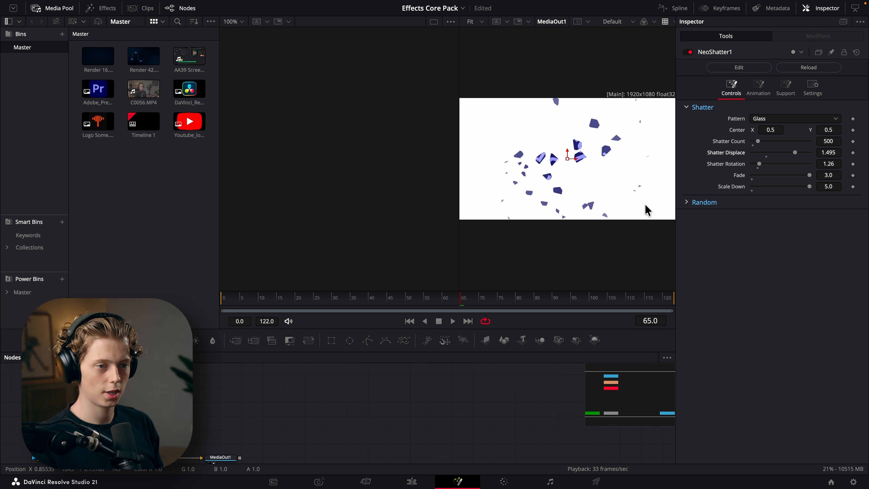
Expand the Random settings and reseed the shatter several times to vary the arrangement of the shards
{"action": "left_click", "coordinate": [685, 202]}
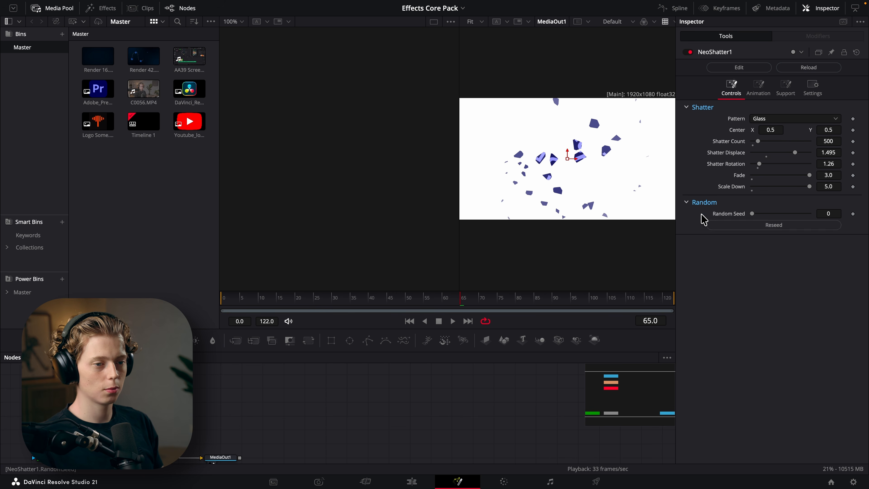
{"action": "left_click", "coordinate": [746, 227]}
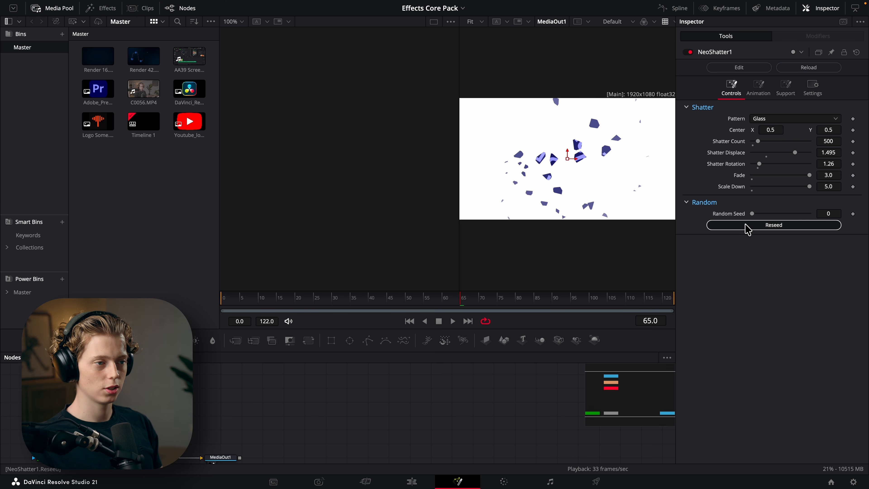
{"action": "left_click", "coordinate": [747, 227]}
{"action": "left_click", "coordinate": [747, 227]}
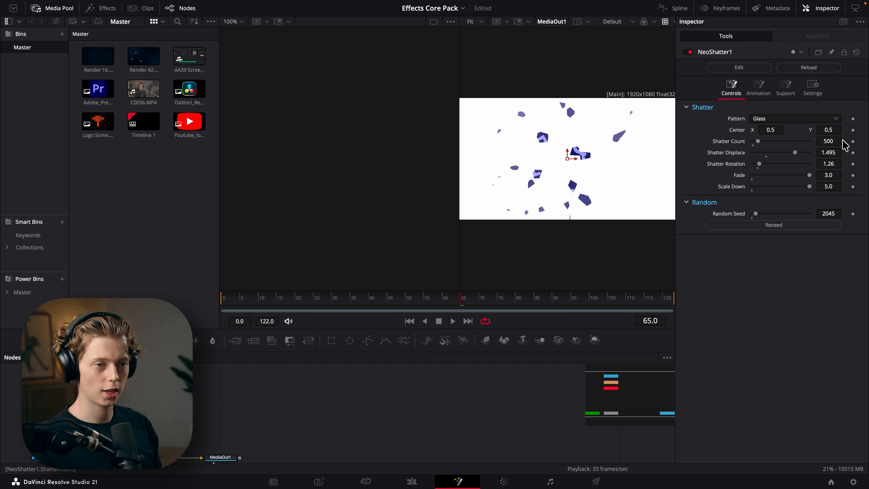
{"action": "left_click", "coordinate": [820, 226]}
{"action": "left_click", "coordinate": [821, 226]}
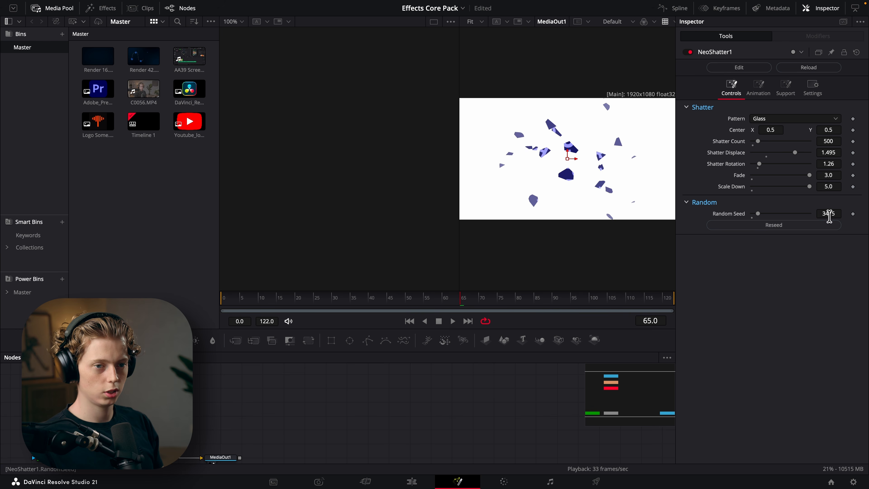
Set Shatter Displace to 0.0 and turn on the Neo Shatter effect's built-in animation
{"action": "left_click_drag", "start_coordinate": [829, 152], "coordinate": [778, 152]}
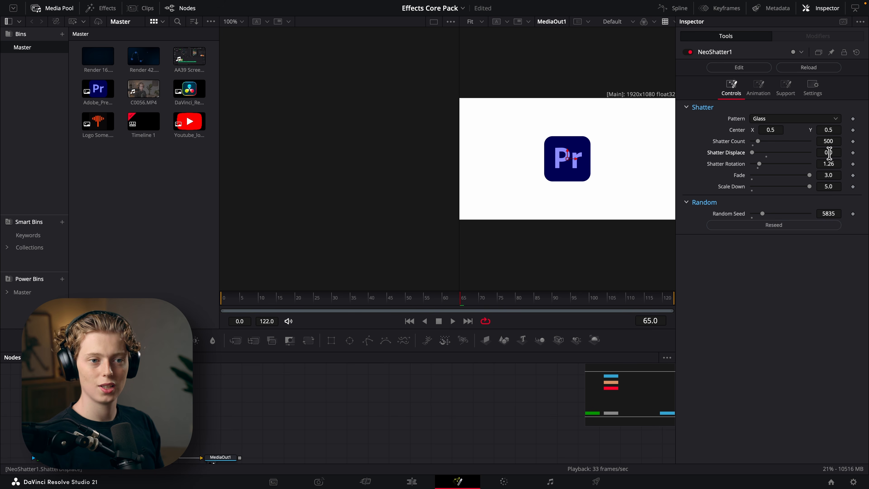
{"action": "left_click_drag", "start_coordinate": [834, 153], "coordinate": [827, 153]}
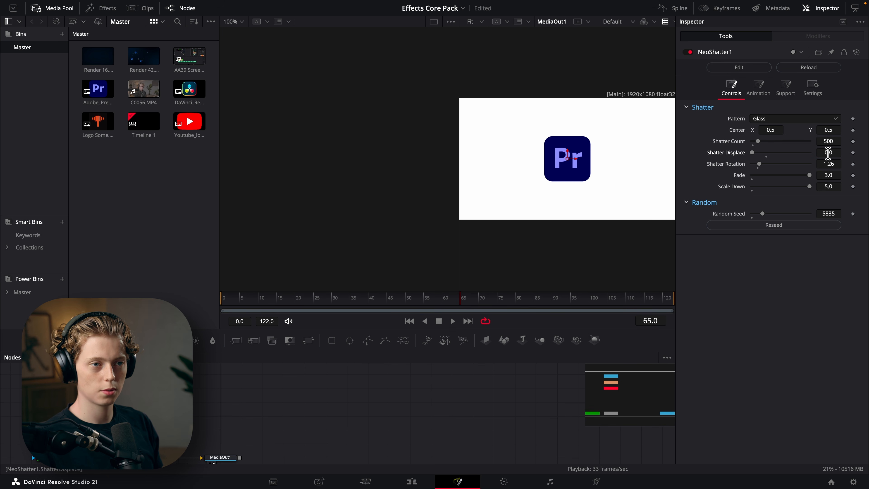
{"action": "left_click", "coordinate": [758, 88]}
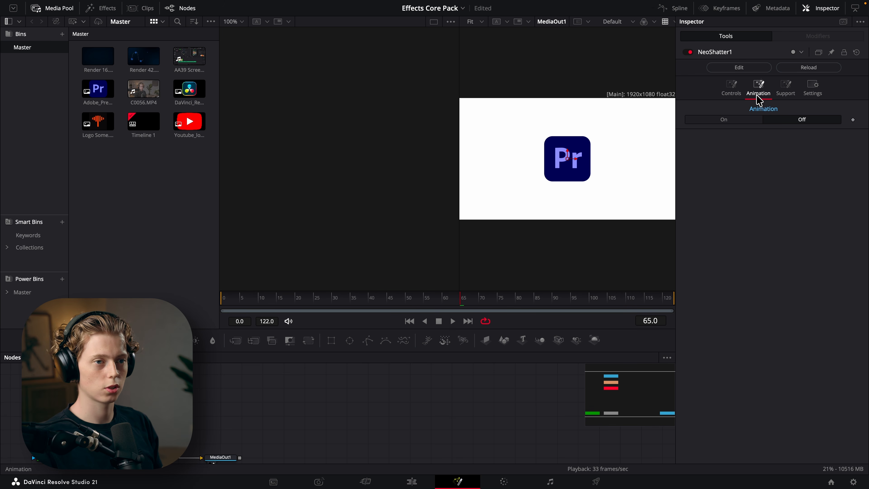
{"action": "left_click", "coordinate": [731, 120]}
{"action": "left_click", "coordinate": [235, 297]}
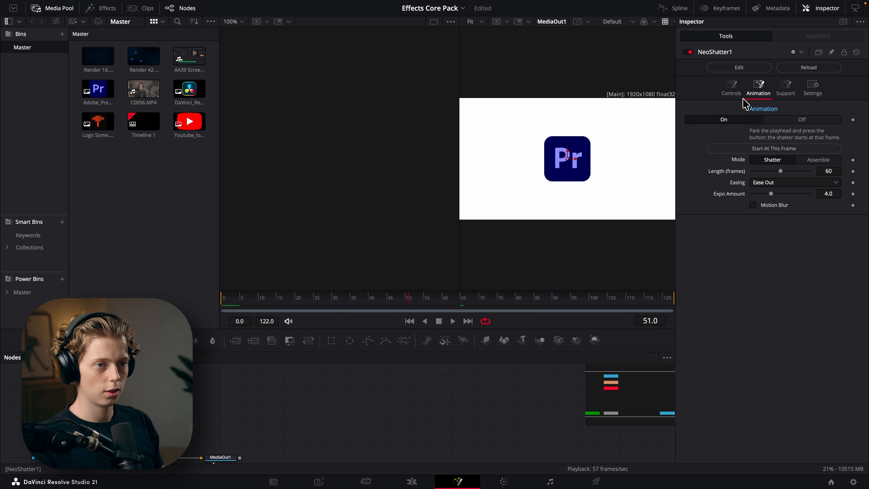
Set Shatter Displace to 0.135 and play the shatter animation from the start of the composition
{"action": "left_click", "coordinate": [732, 89]}
{"action": "left_click_drag", "start_coordinate": [830, 152], "coordinate": [798, 152]}
{"action": "left_click_drag", "start_coordinate": [239, 298], "coordinate": [213, 300]}
{"action": "key", "text": "space"}
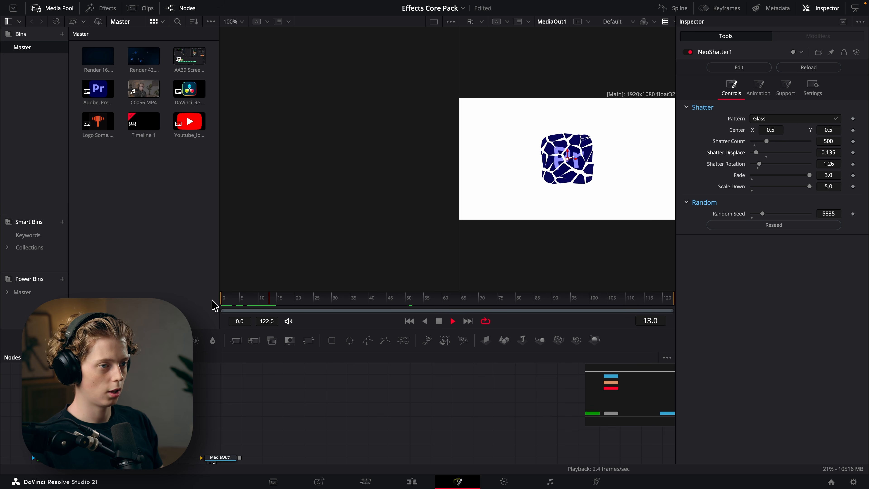
{"action": "left_click_drag", "start_coordinate": [266, 301], "coordinate": [213, 298]}
{"action": "key", "text": "space"}
Make the shatter animation start at frame 80 and play it back around that frame
{"action": "left_click", "coordinate": [752, 93]}
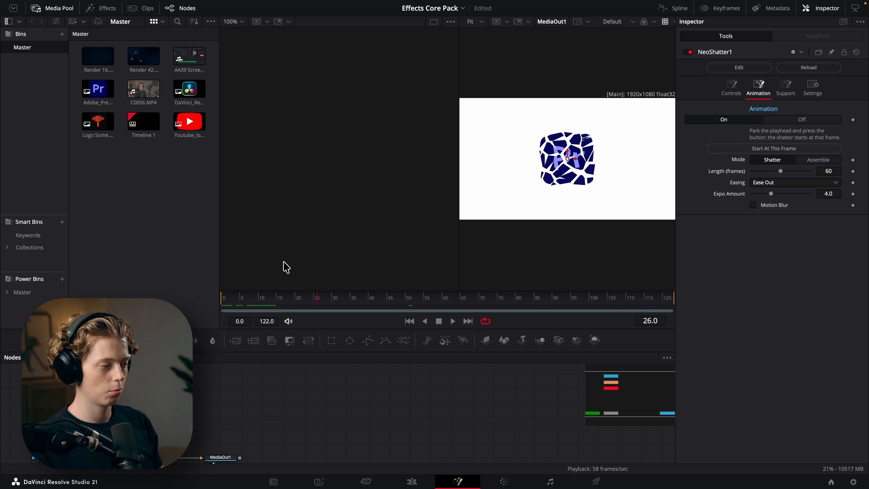
{"action": "left_click_drag", "start_coordinate": [322, 291], "coordinate": [516, 301]}
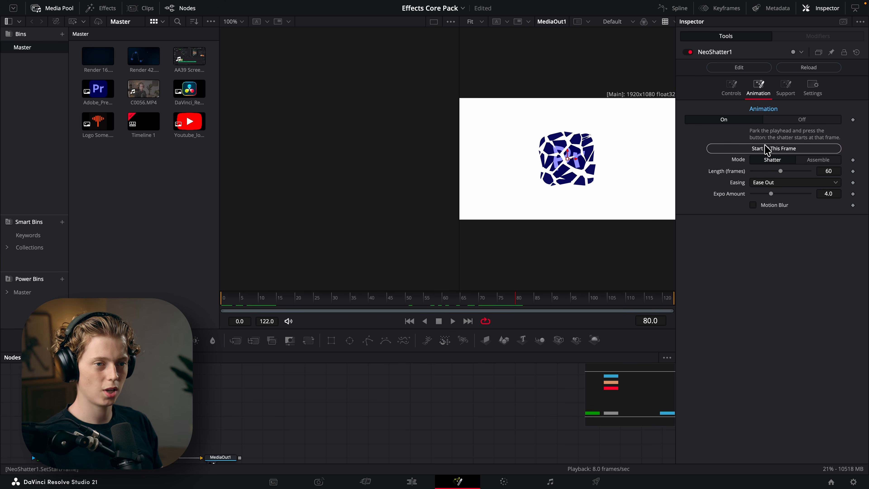
{"action": "left_click", "coordinate": [765, 157]}
{"action": "key", "text": "space"}
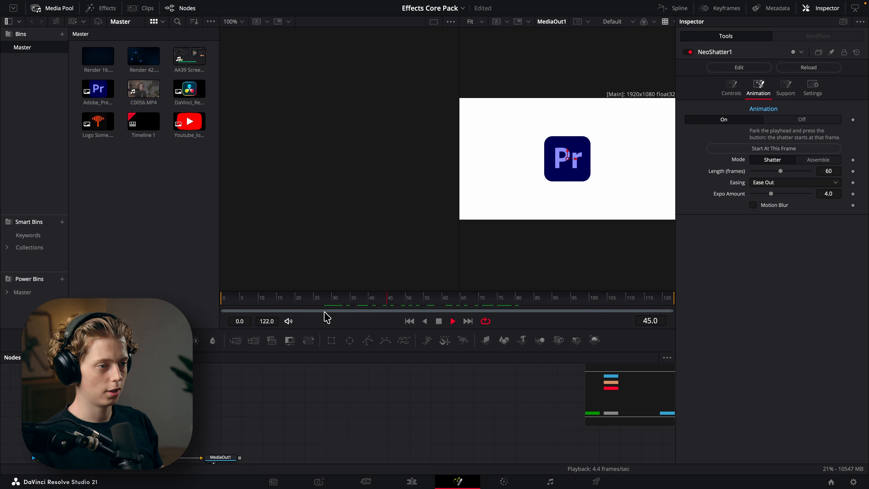
{"action": "left_click", "coordinate": [481, 301]}
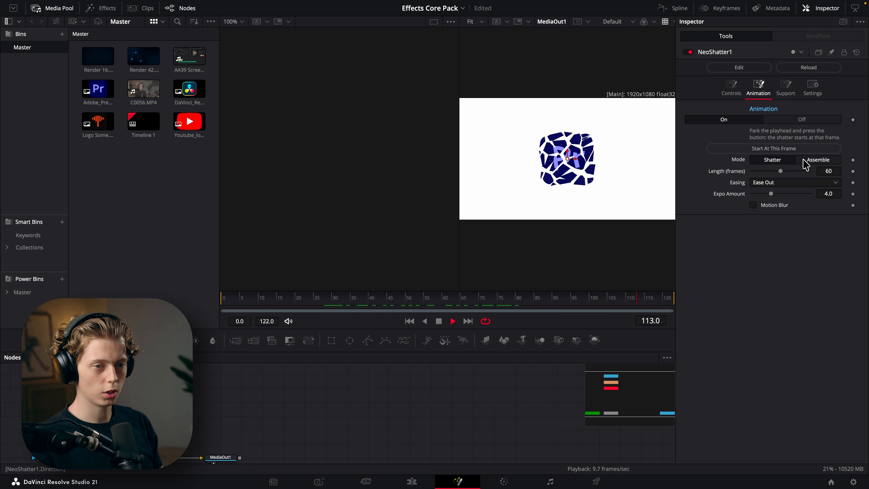
{"action": "key", "text": "space"}
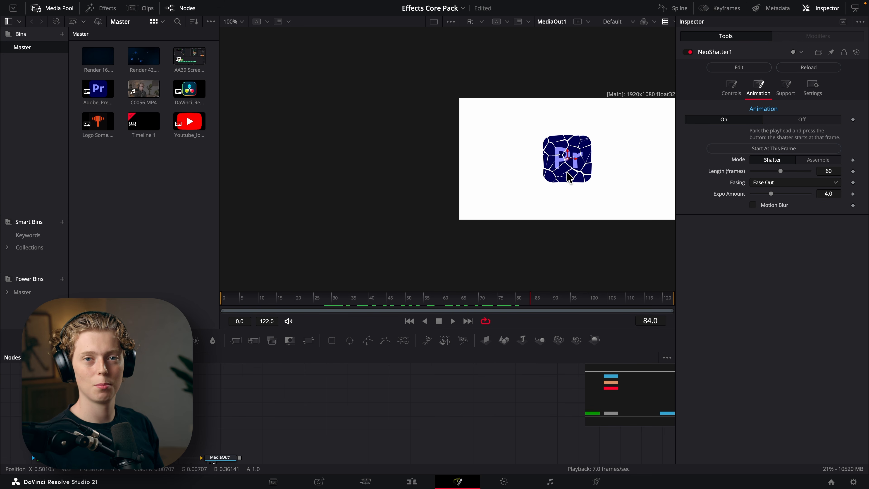
Try the Assemble animation mode, play it back from near the start, and return the mode to Shatter
{"action": "left_click", "coordinate": [819, 161]}
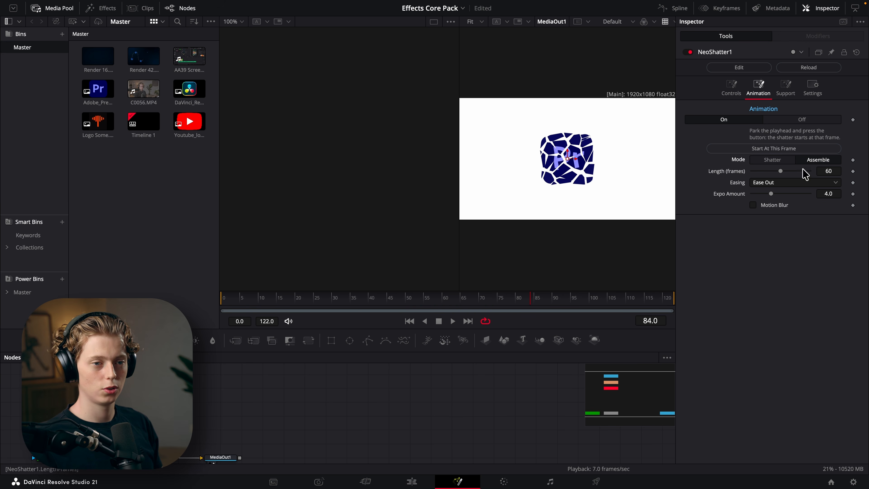
{"action": "left_click", "coordinate": [229, 303]}
{"action": "key", "text": "space"}
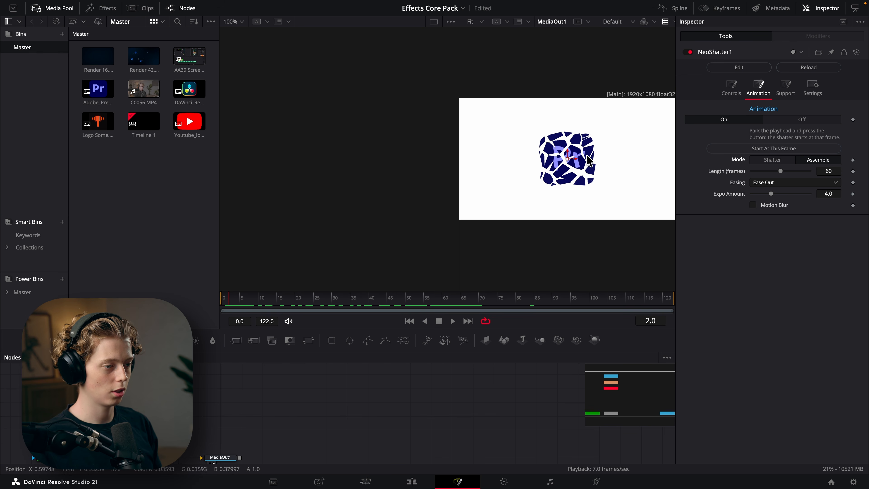
{"action": "key", "text": "space"}
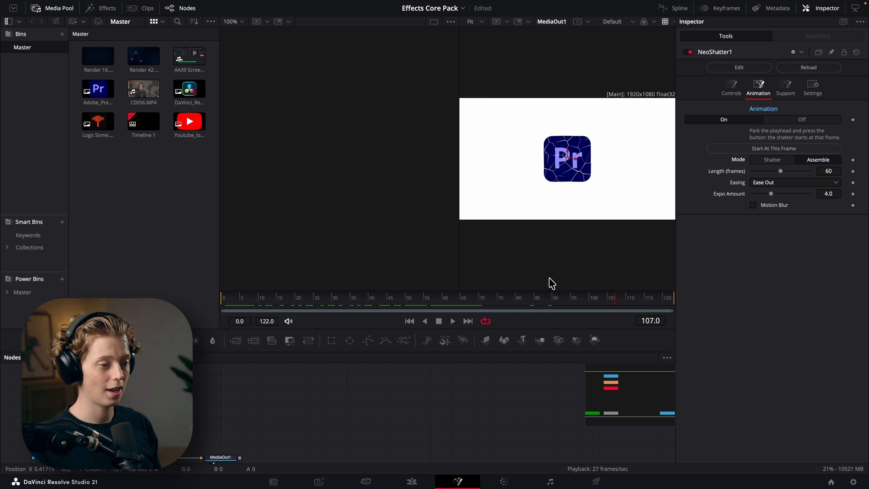
{"action": "left_click", "coordinate": [774, 161]}
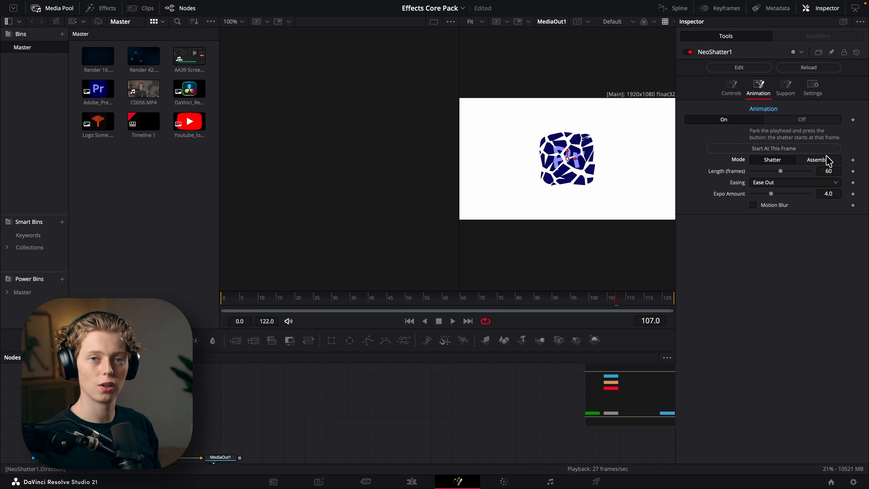
Try an animation length of 30 frames and play the shatter from about frame 75
{"action": "left_click_drag", "start_coordinate": [780, 170], "coordinate": [766, 171]}
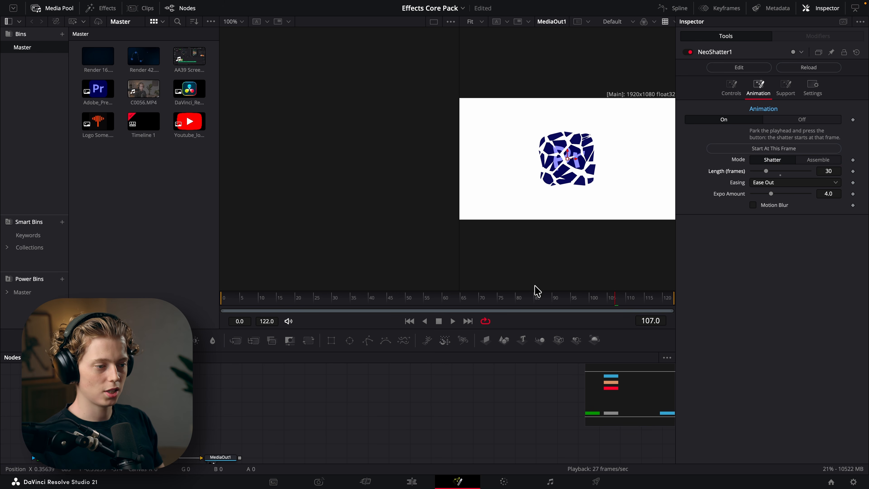
{"action": "left_click_drag", "start_coordinate": [527, 300], "coordinate": [499, 302]}
{"action": "key", "text": "space"}
{"action": "key", "text": "space"}
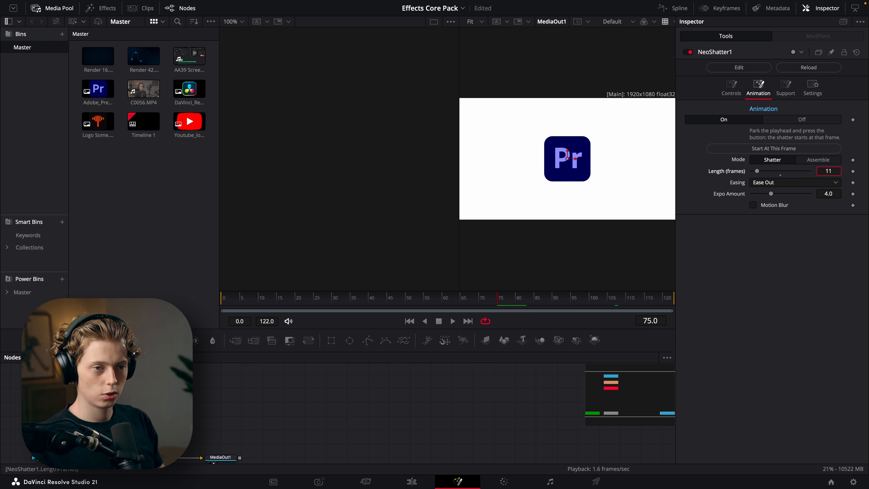
Try an animation length of 10 frames and play the shatter from about frame 80
{"action": "left_click_drag", "start_coordinate": [830, 171], "coordinate": [828, 171]}
{"action": "key", "text": "space"}
{"action": "key", "text": "space"}
{"action": "left_click", "coordinate": [515, 302]}
{"action": "key", "text": "space"}
{"action": "key", "text": "space"}
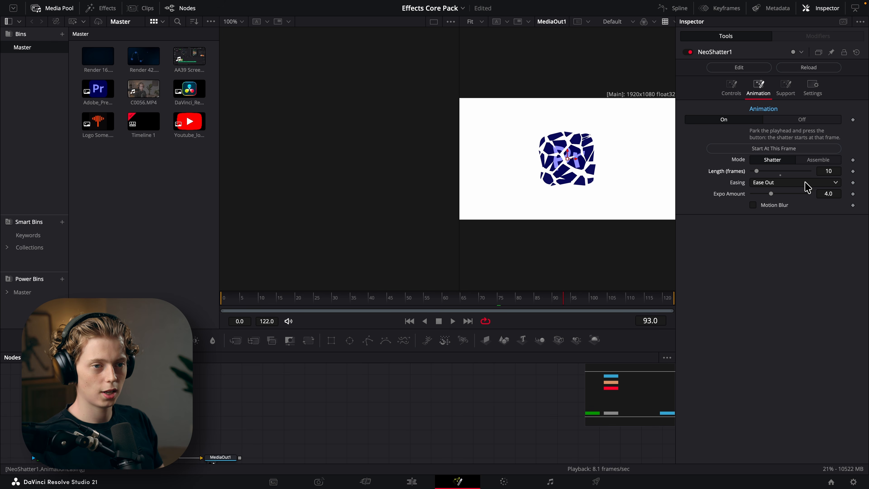
Try an animation length of 120 frames with playback, and restore the length to 60 frames
{"action": "left_click_drag", "start_coordinate": [756, 171], "coordinate": [824, 173]}
{"action": "key", "text": "space"}
{"action": "left_click", "coordinate": [523, 297]}
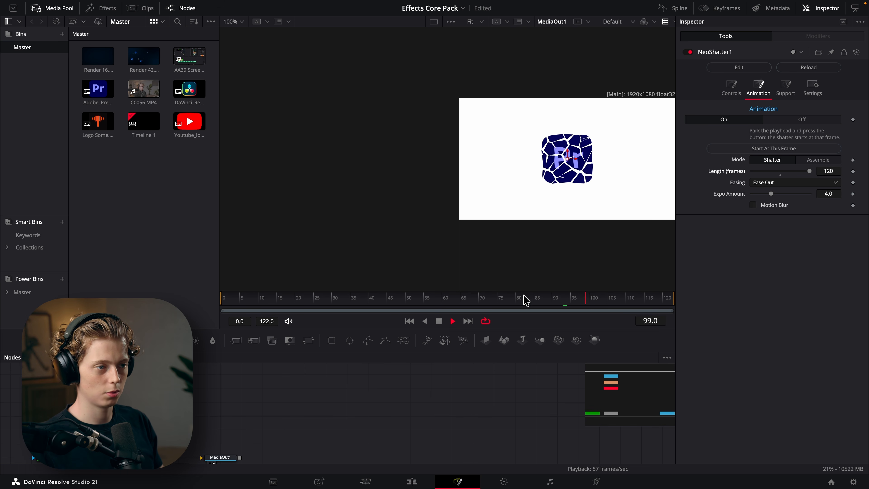
{"action": "left_click", "coordinate": [780, 171]}
{"action": "key", "text": "space"}
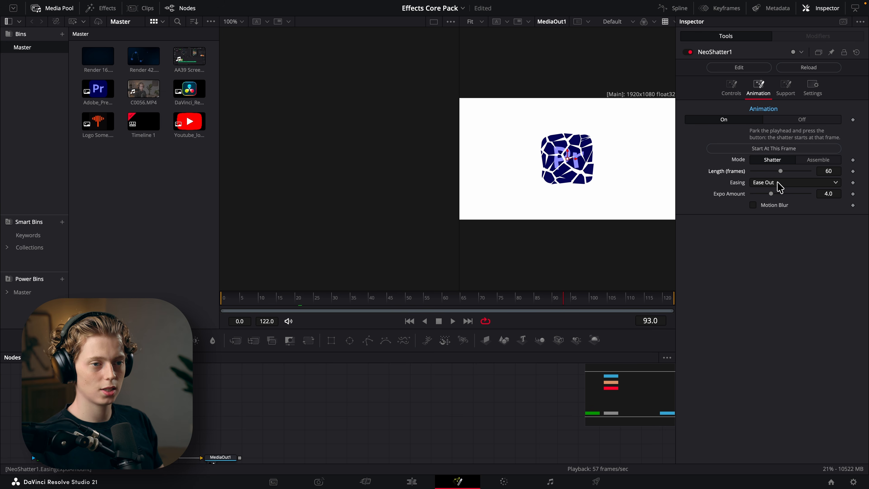
{"action": "left_click", "coordinate": [777, 182]}
{"action": "left_click", "coordinate": [777, 183]}
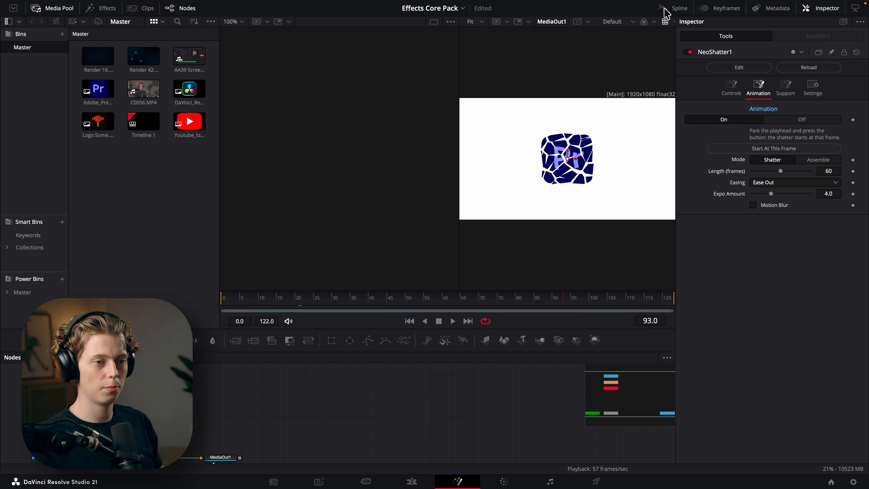
{"action": "left_click", "coordinate": [668, 12]}
{"action": "left_click", "coordinate": [675, 13]}
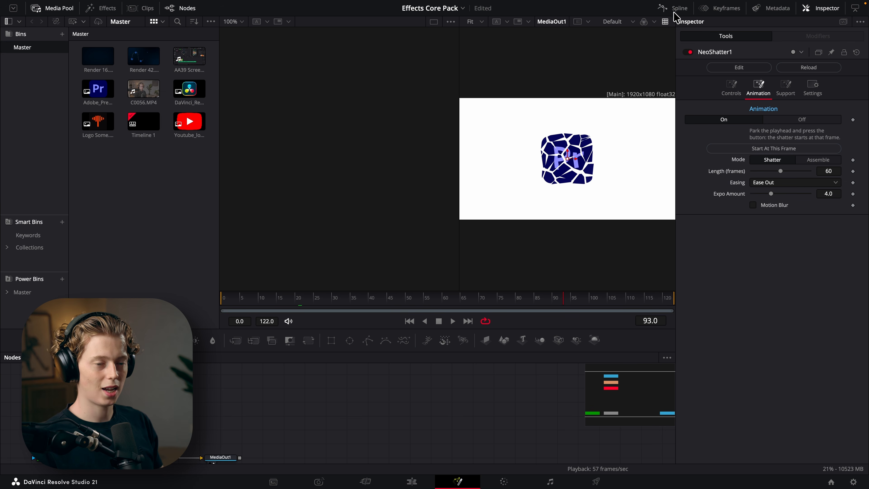
Set the animation easing to Custom, shape its curve into a steep ease-out, and toggle Motion Blur
{"action": "left_click", "coordinate": [777, 182]}
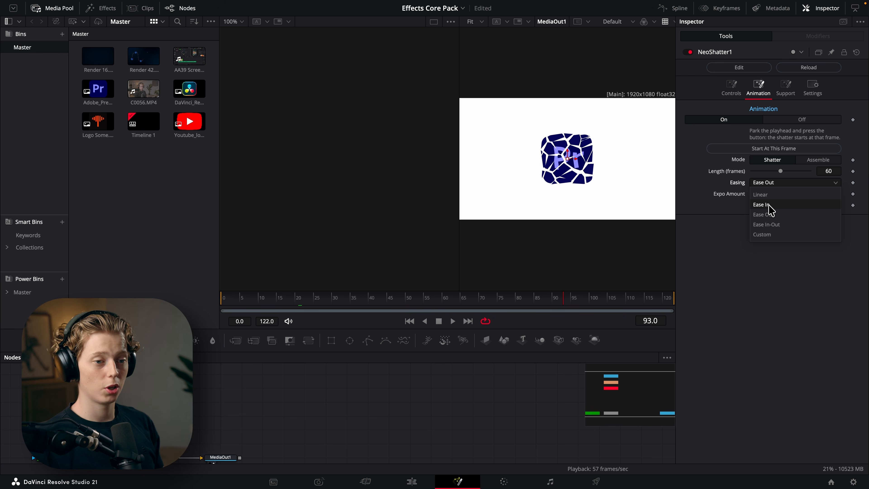
{"action": "left_click", "coordinate": [766, 234]}
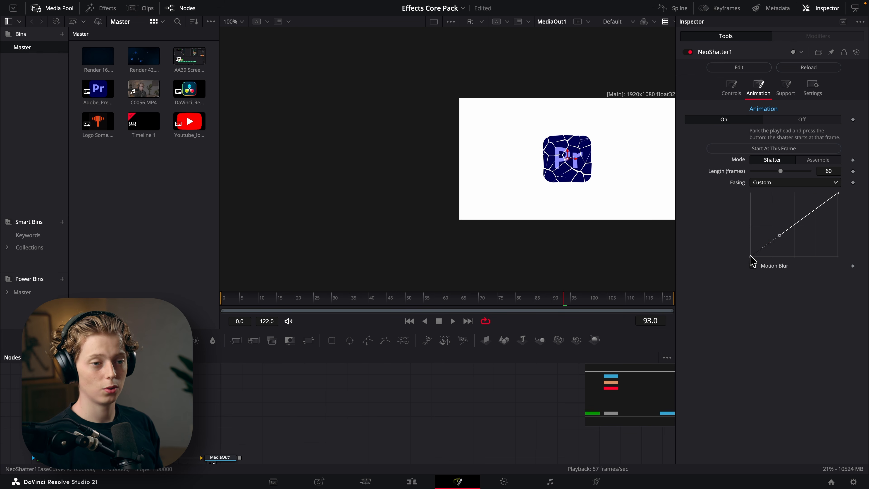
{"action": "left_click_drag", "start_coordinate": [780, 237], "coordinate": [752, 225]}
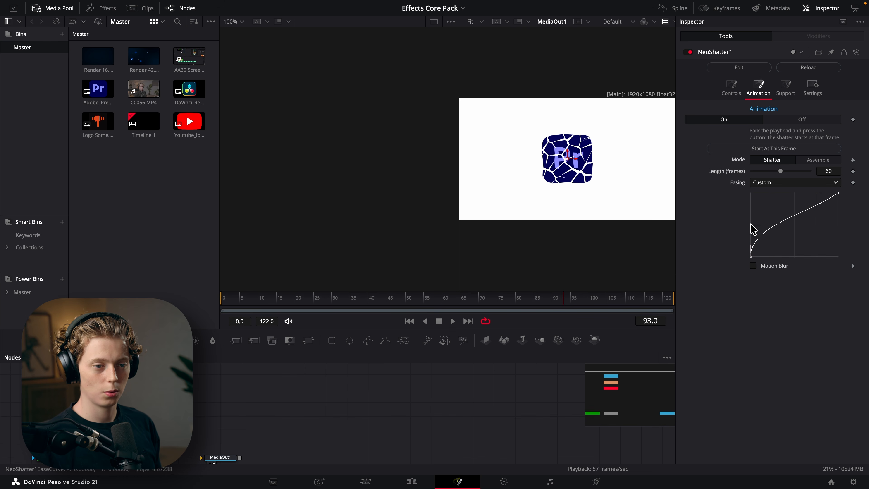
{"action": "left_click_drag", "start_coordinate": [837, 193], "coordinate": [750, 195]}
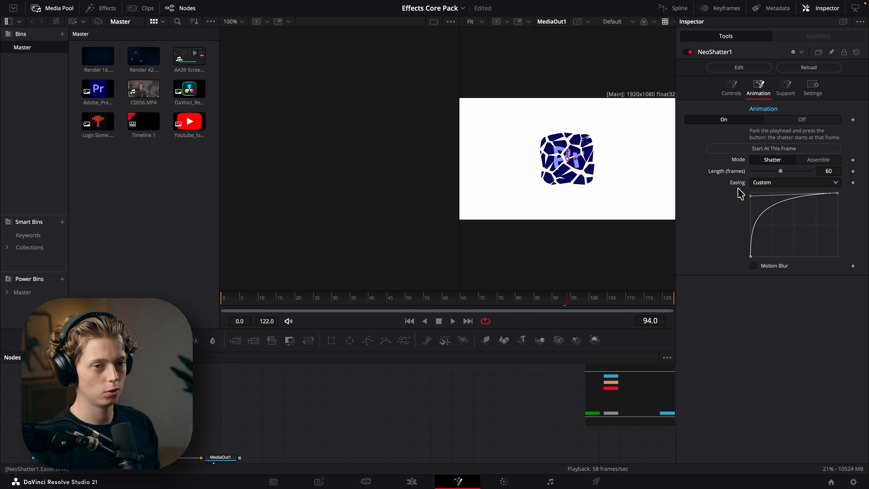
{"action": "left_click", "coordinate": [763, 268]}
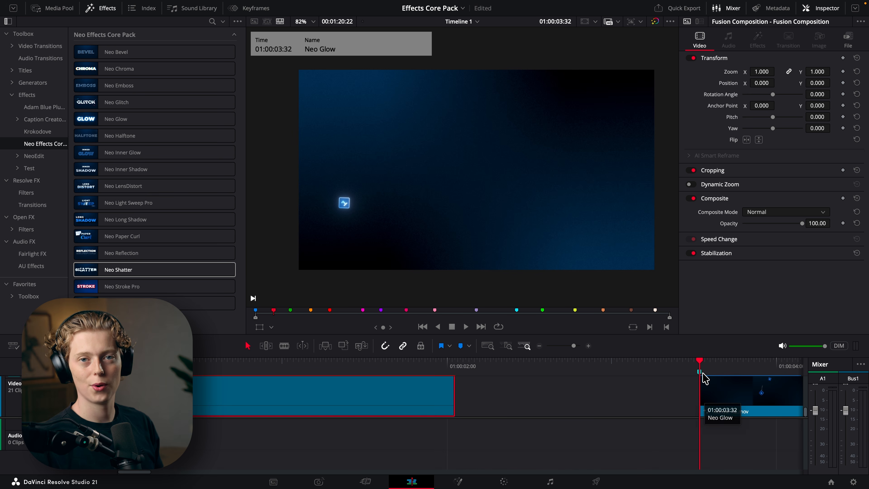
Preview the Neo Glow section of the timeline and open its Render 42.mov clip in Fusion
{"action": "key", "text": "space"}
{"action": "key", "text": "space"}
{"action": "scroll", "coordinate": [669, 412], "scroll_direction": "right", "scroll_amount": 10}
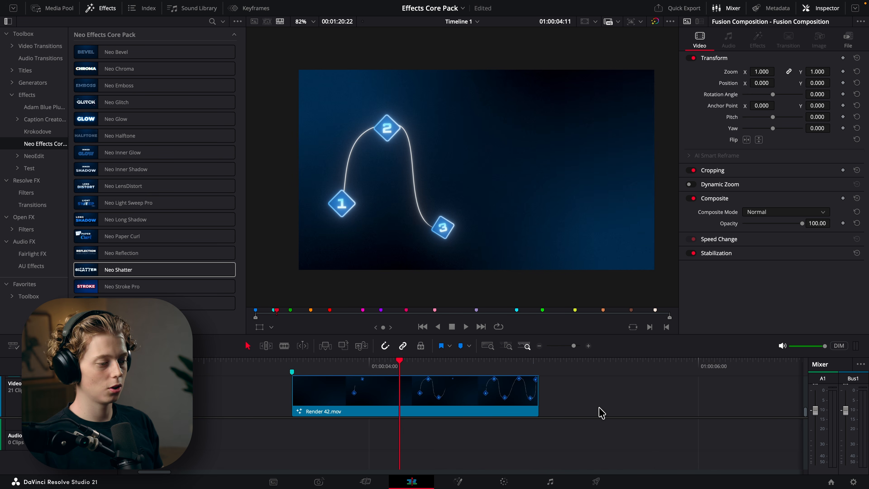
{"action": "left_click", "coordinate": [475, 392]}
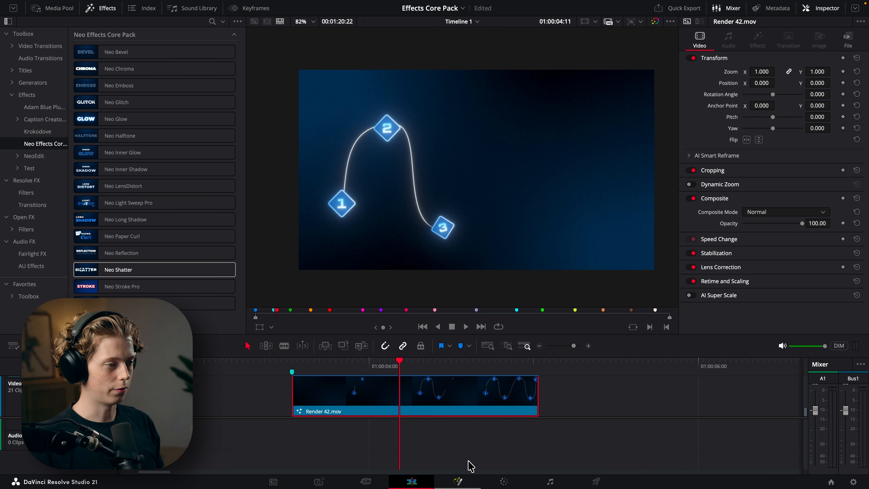
{"action": "left_click", "coordinate": [458, 481]}
Examine the SoftGlow1 node's result and settings, viewing the glow around the numbered diamonds up close
{"action": "left_click", "coordinate": [222, 410]}
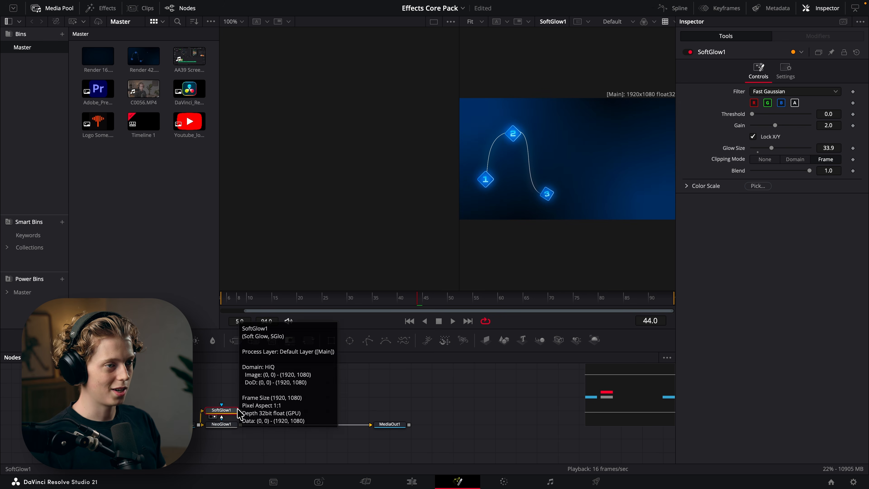
{"action": "scroll", "coordinate": [534, 184], "scroll_direction": "up", "scroll_amount": 5}
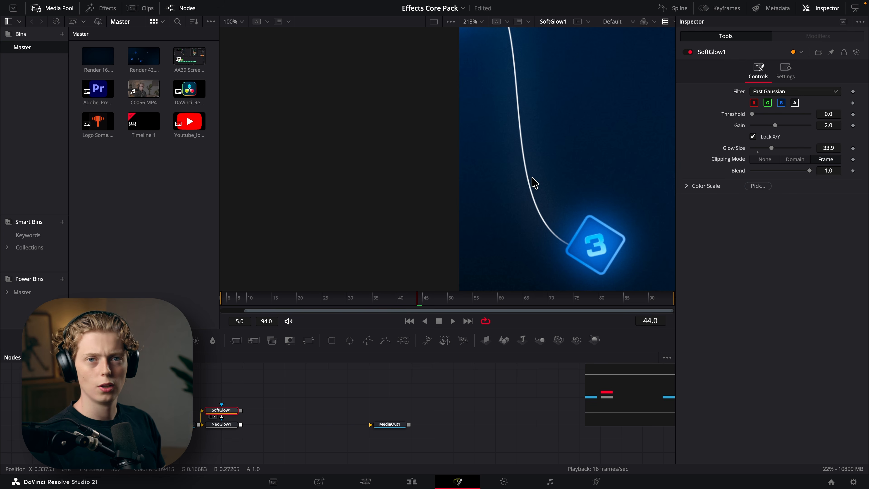
{"action": "scroll", "coordinate": [535, 184], "scroll_direction": "down", "scroll_amount": 3}
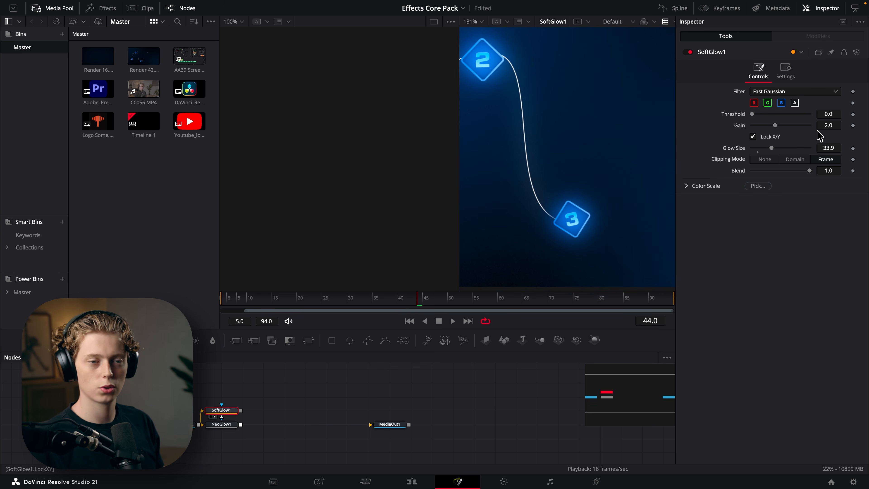
{"action": "scroll", "coordinate": [568, 171], "scroll_direction": "down", "scroll_amount": 5}
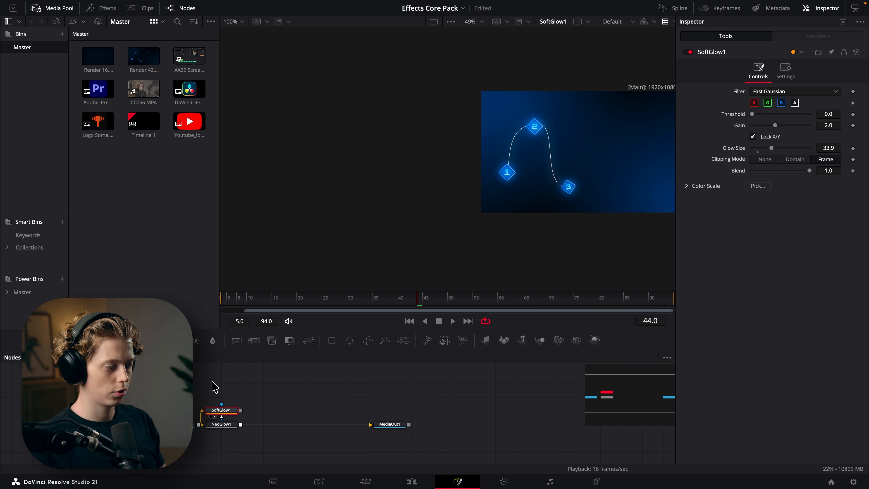
Show the NeoGlow1 node's glow controls and set its Spread to 1.773
{"action": "left_click", "coordinate": [228, 425]}
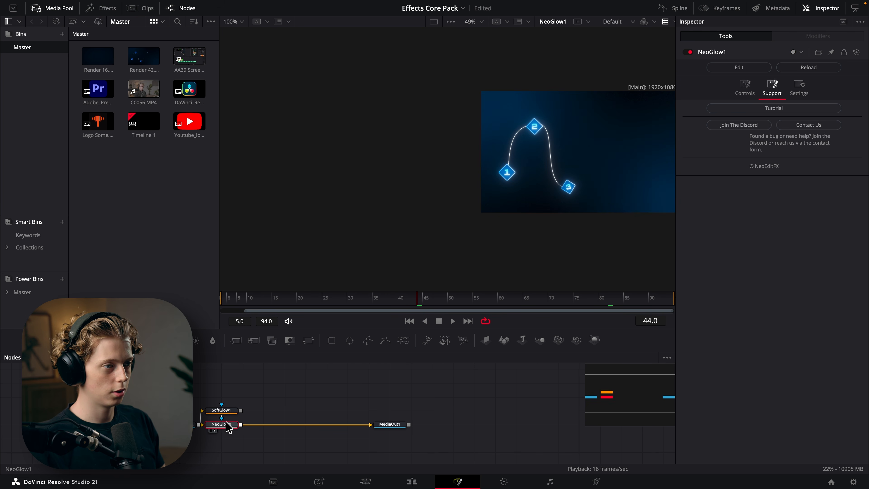
{"action": "left_click", "coordinate": [744, 89]}
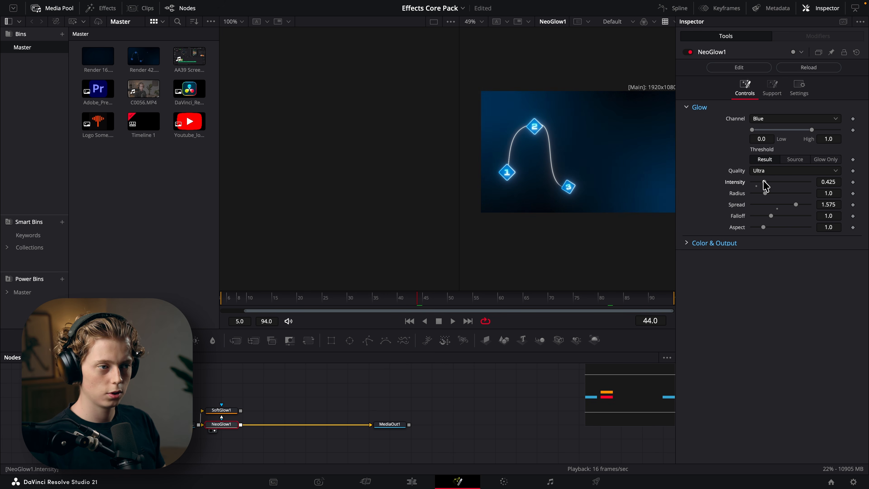
{"action": "left_click_drag", "start_coordinate": [795, 205], "coordinate": [801, 204]}
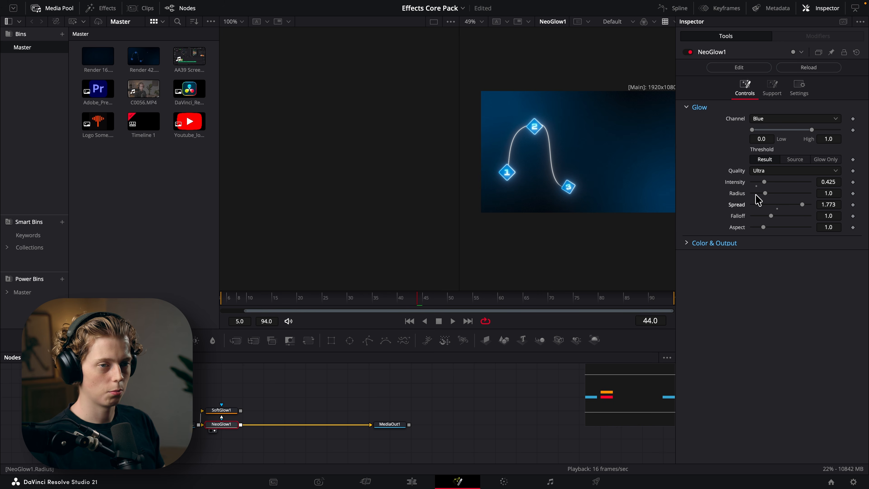
Undo the latest glow adjustments and delete the existing NeoGlow1 node
{"action": "key", "text": "super+z"}
{"action": "key", "text": "super+z"}
{"action": "key", "text": "Delete"}
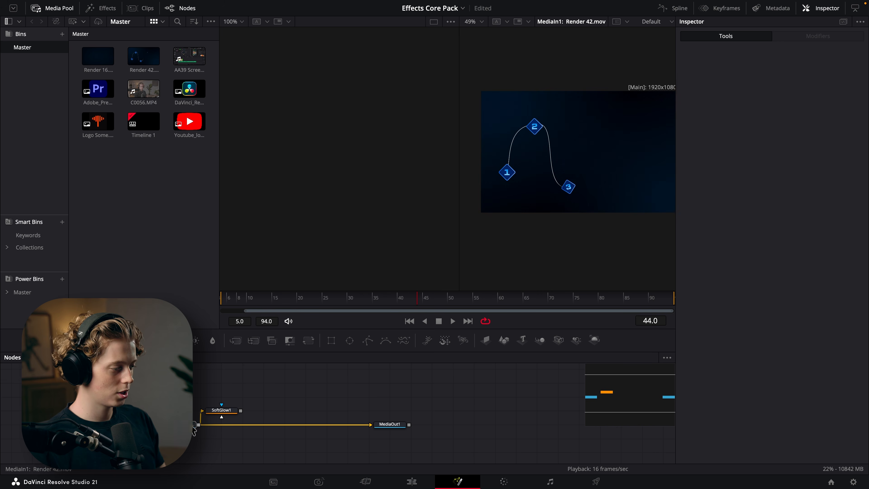
Search the tools for "neo glow" and insert Neo Glow (NGlw) between MediaIn1 and MediaOut1
{"action": "key", "text": "shift+space"}
{"action": "type", "text": "neo sha"}
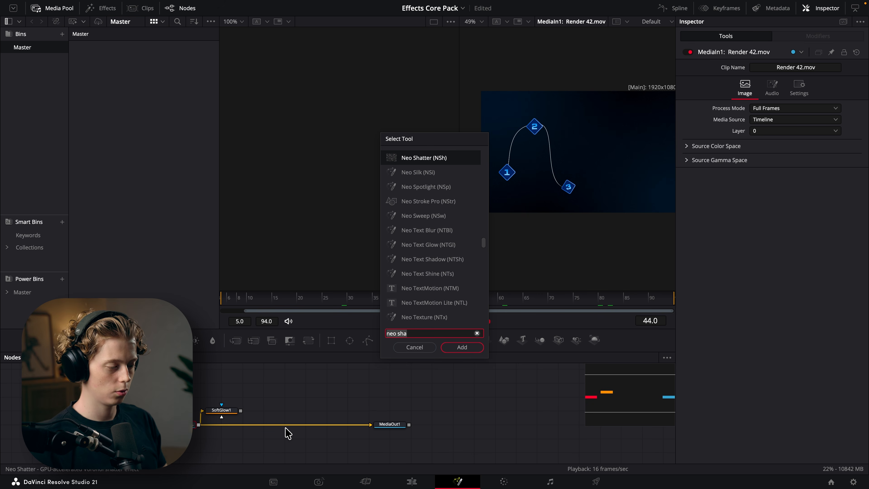
{"action": "key", "text": "BackSpace"}
{"action": "key", "text": "BackSpace"}
{"action": "key", "text": "BackSpace"}
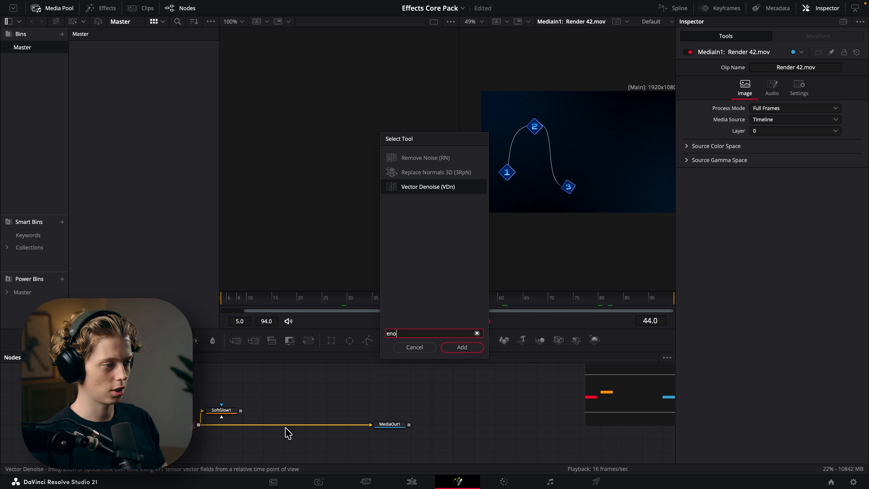
{"action": "type", "text": "glow"}
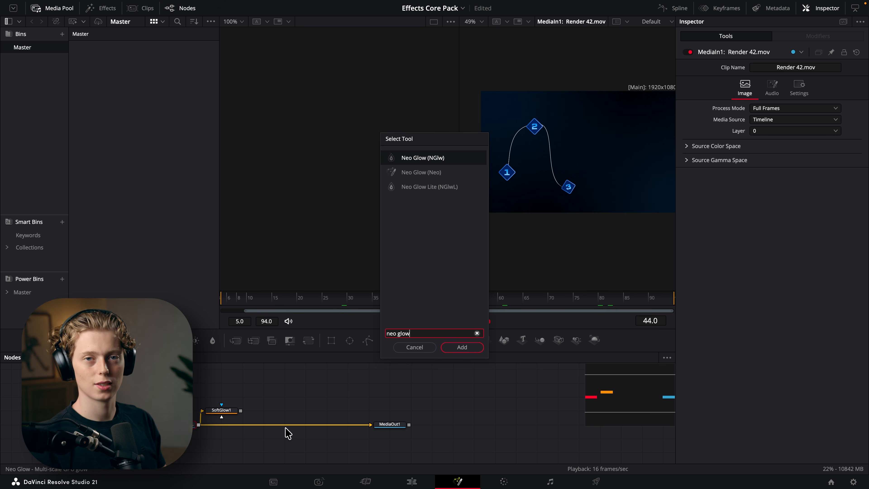
{"action": "key", "text": "Return"}
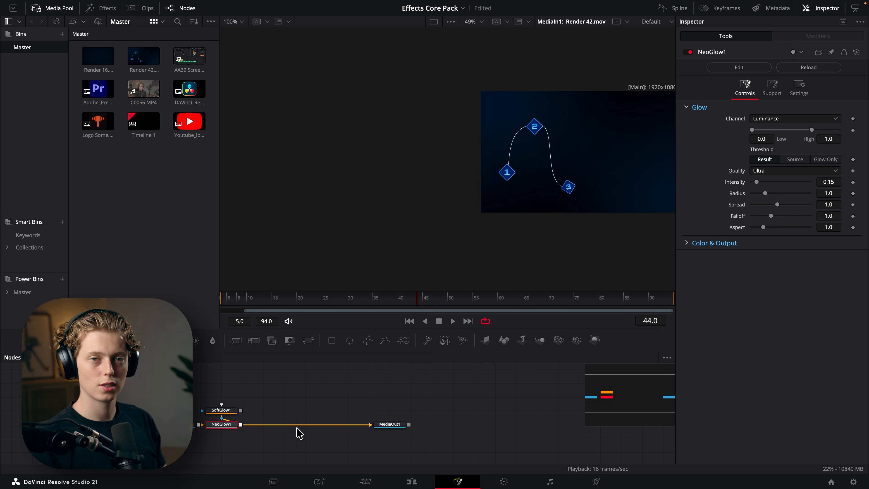
Check the Neo Effects Core Pack list on the Edit page, return to Fusion, move NeoGlow1 clear of SoftGlow1 and view its result
{"action": "left_click", "coordinate": [412, 481]}
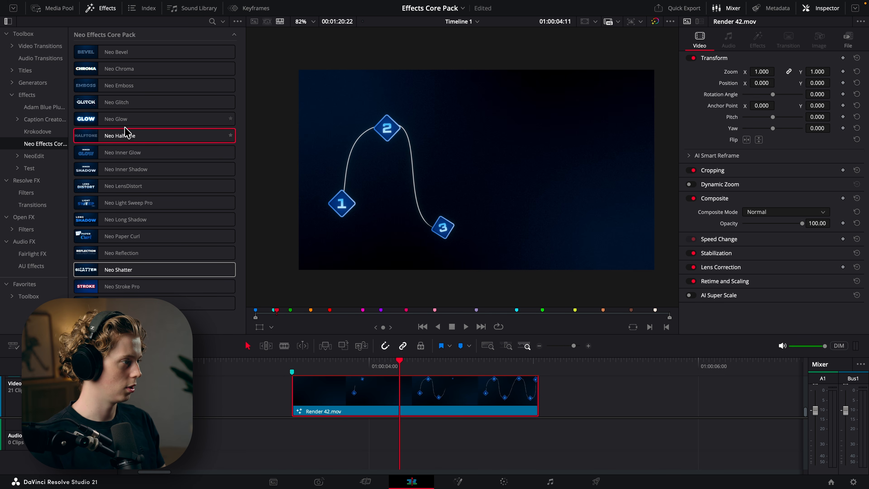
{"action": "left_click", "coordinate": [458, 481]}
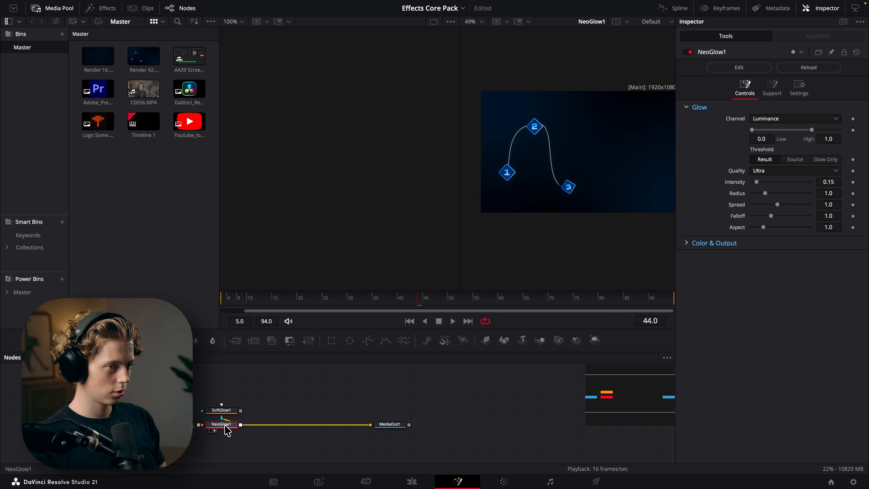
{"action": "left_click_drag", "start_coordinate": [228, 430], "coordinate": [250, 425]}
{"action": "key", "text": "2"}
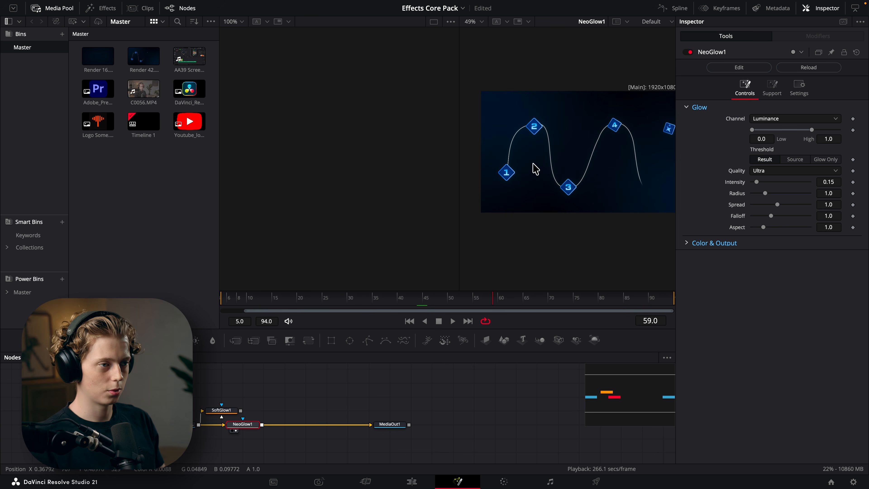
Try a higher Intensity, undo it, and play the Render 42.mov composition from the start with the default Neo Glow
{"action": "mouse_move", "coordinate": [756, 182]}
{"action": "left_mouse_down"}
{"action": "mouse_move", "coordinate": [772, 186]}
{"action": "mouse_move", "coordinate": [764, 183]}
{"action": "left_mouse_up"}
{"action": "key", "text": "super+z"}
{"action": "left_click", "coordinate": [223, 297]}
{"action": "key", "text": "space"}
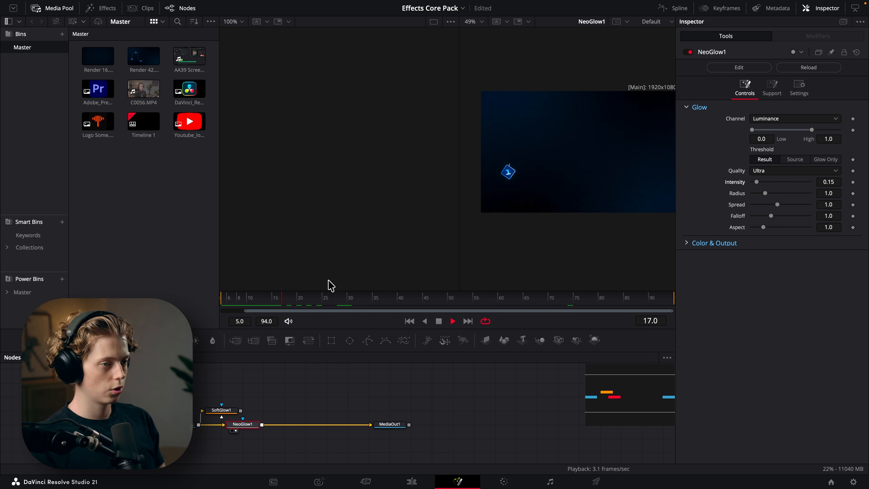
{"action": "key", "text": "space"}
Set NeoGlow1's Channel to Blue and view the numbered diamonds more closely
{"action": "left_click", "coordinate": [768, 124]}
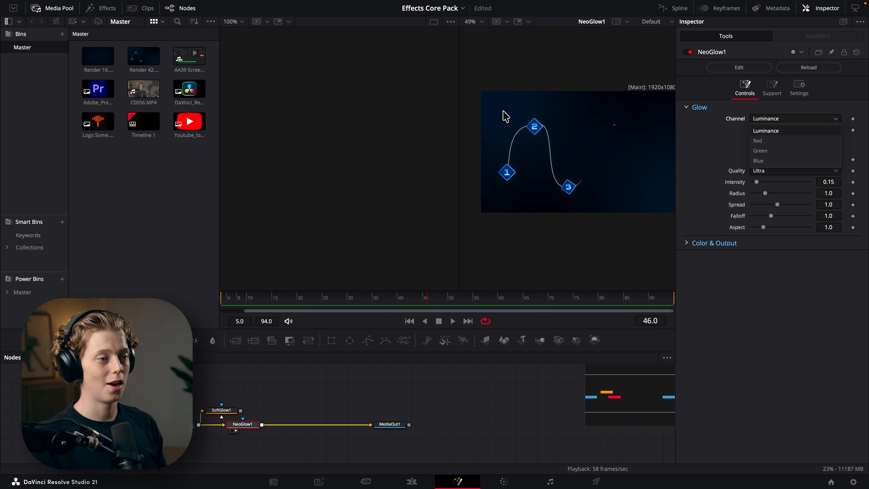
{"action": "left_click", "coordinate": [529, 125]}
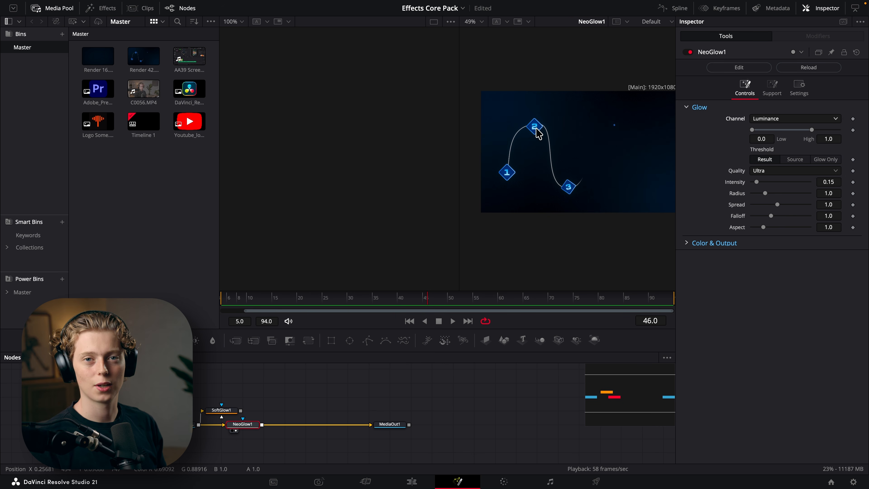
{"action": "left_click", "coordinate": [770, 119]}
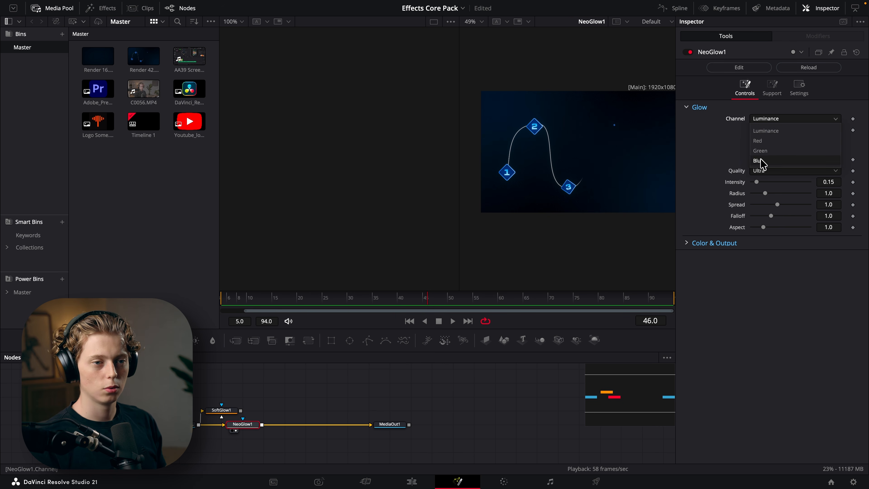
{"action": "left_click", "coordinate": [759, 164]}
{"action": "scroll", "coordinate": [534, 129], "scroll_direction": "up", "scroll_amount": 3}
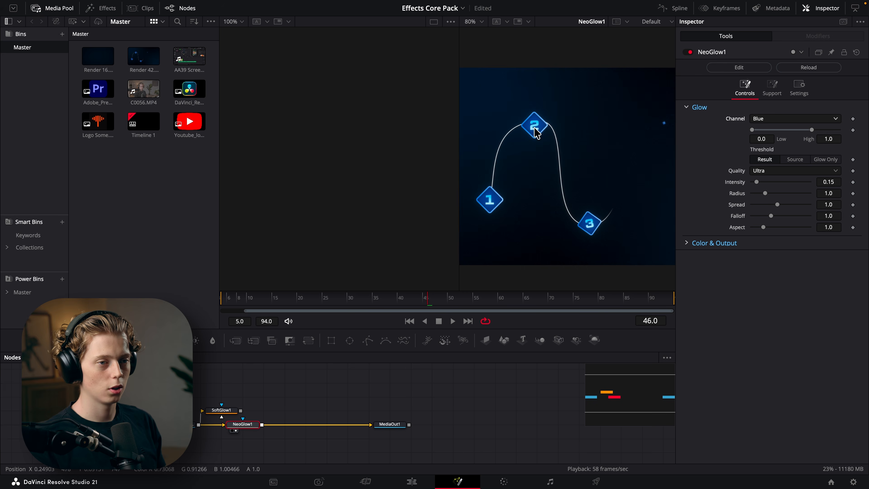
Switch between the glow's Result and Source views and try the Low and High threshold limits on the source
{"action": "left_click", "coordinate": [792, 160]}
{"action": "left_click", "coordinate": [765, 160]}
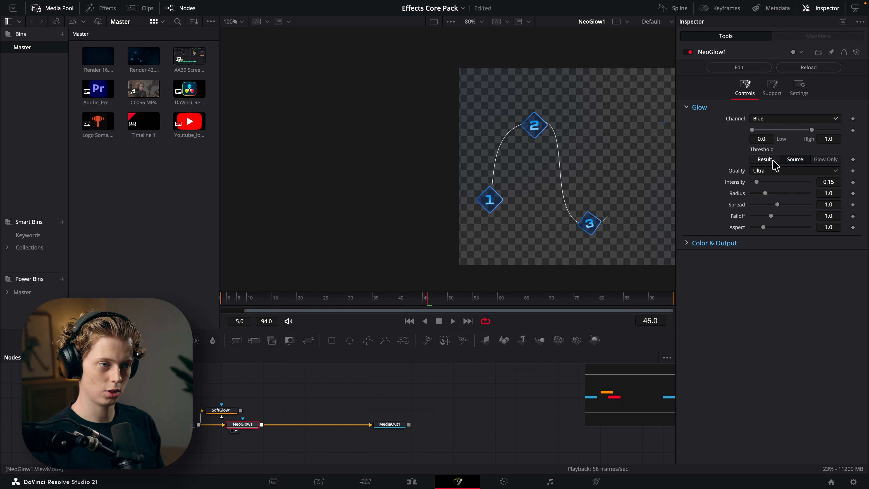
{"action": "left_click", "coordinate": [791, 160]}
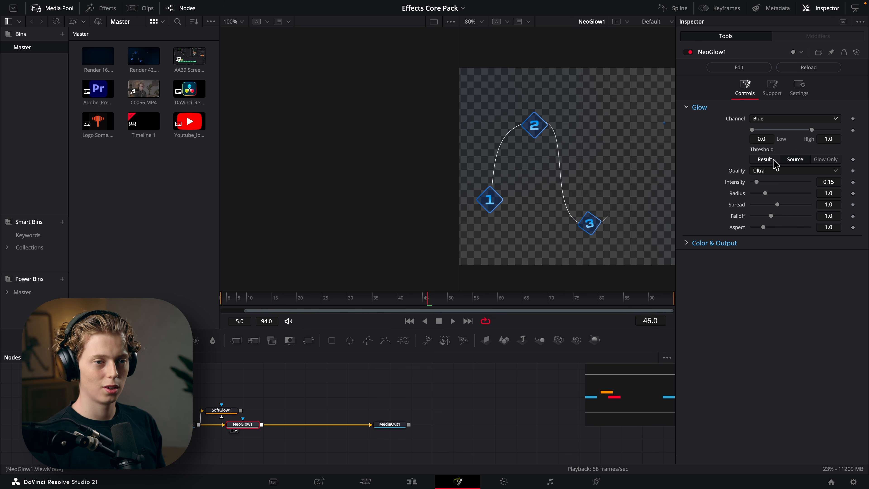
{"action": "mouse_move", "coordinate": [811, 131]}
{"action": "left_mouse_down"}
{"action": "mouse_move", "coordinate": [769, 137]}
{"action": "mouse_move", "coordinate": [811, 131]}
{"action": "left_mouse_up"}
{"action": "left_click_drag", "start_coordinate": [752, 130], "coordinate": [770, 132]}
Switch the Channel to Luminance to compare the glow source, and set it back to Blue
{"action": "left_click", "coordinate": [768, 120]}
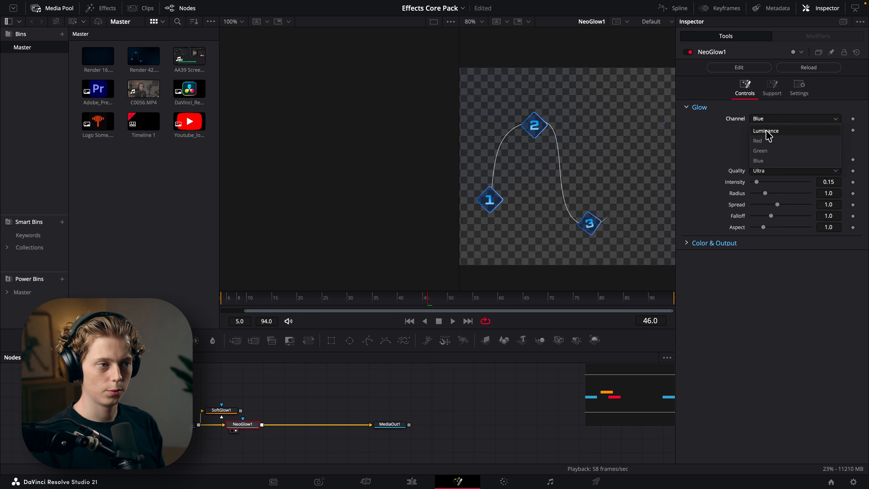
{"action": "left_click", "coordinate": [765, 133]}
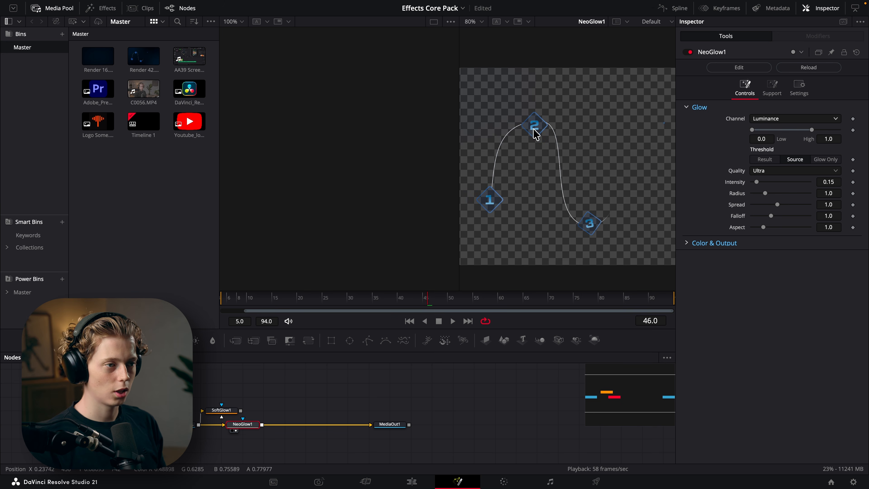
{"action": "left_click", "coordinate": [766, 119]}
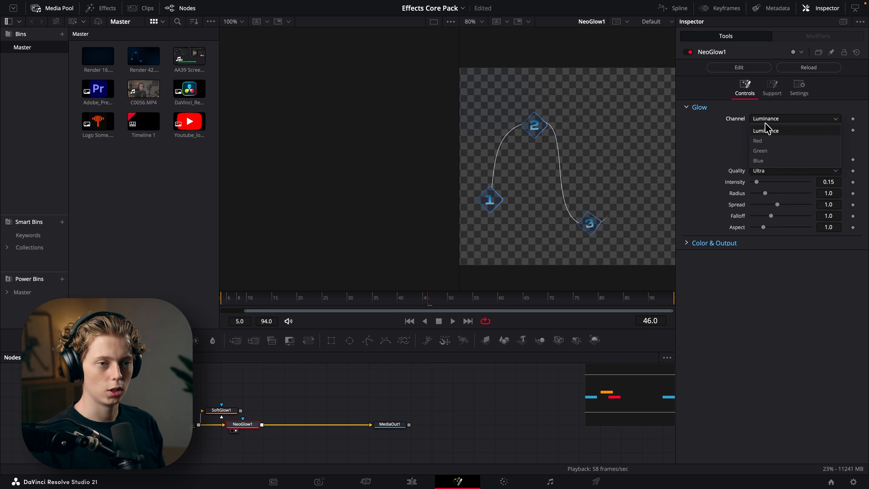
{"action": "left_click", "coordinate": [762, 161]}
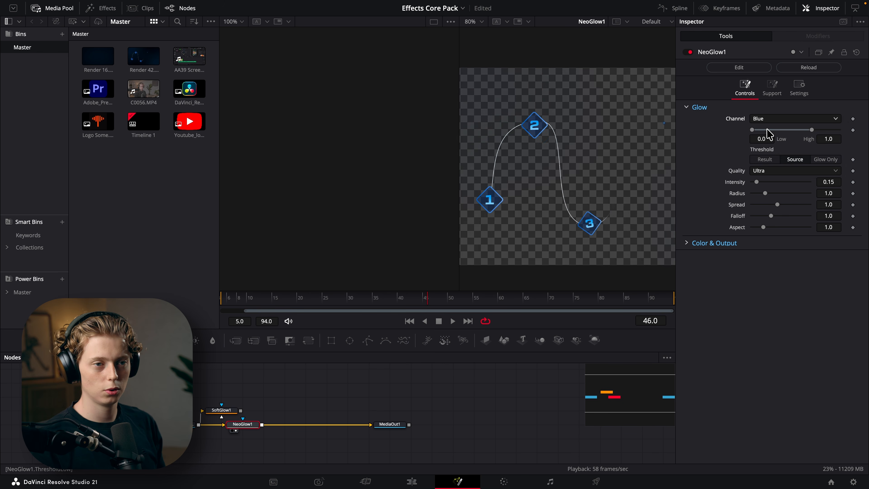
Review the Channel options, set the High threshold to 1.008, and return the view to Result
{"action": "left_click", "coordinate": [767, 119]}
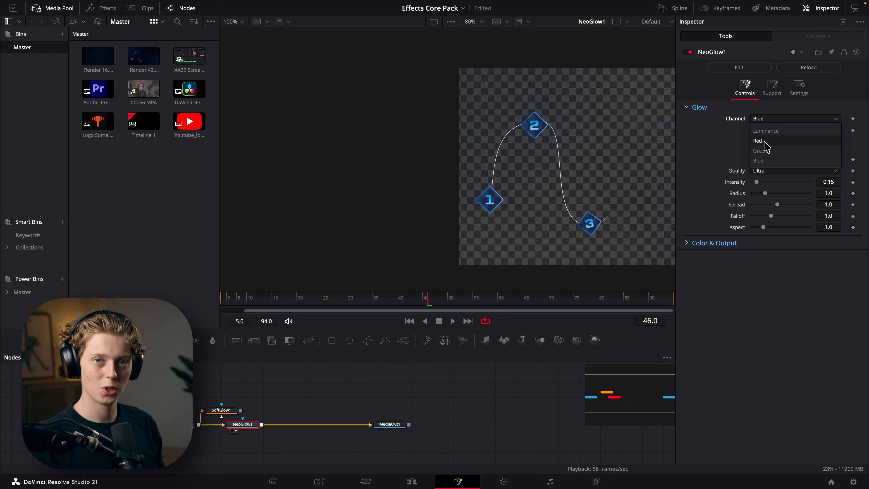
{"action": "left_click", "coordinate": [720, 158]}
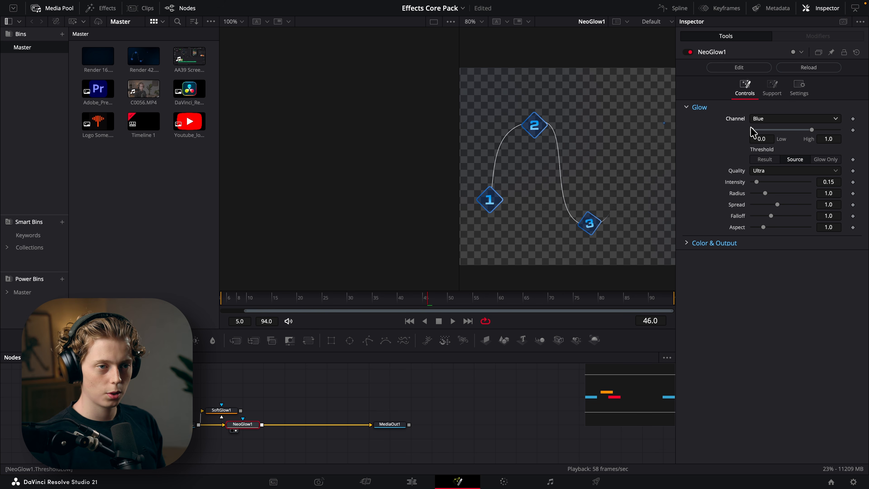
{"action": "mouse_move", "coordinate": [812, 130]}
{"action": "left_mouse_down"}
{"action": "mouse_move", "coordinate": [800, 130]}
{"action": "mouse_move", "coordinate": [809, 134]}
{"action": "left_mouse_up"}
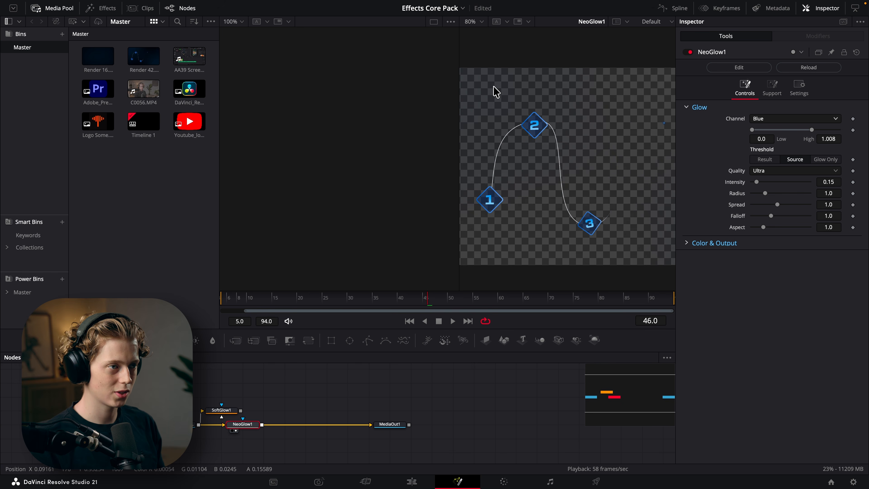
{"action": "left_click", "coordinate": [765, 159]}
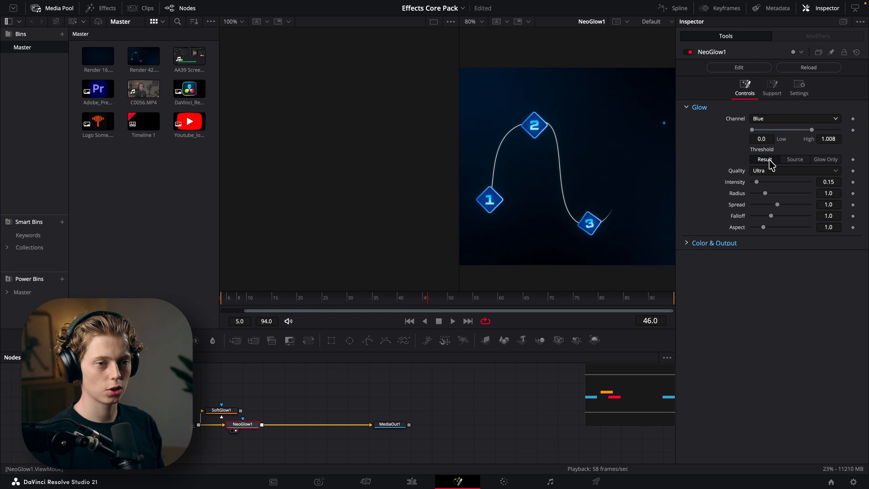
Look over the Quality options and raise the glow's Intensity to 1.402
{"action": "left_click", "coordinate": [761, 172]}
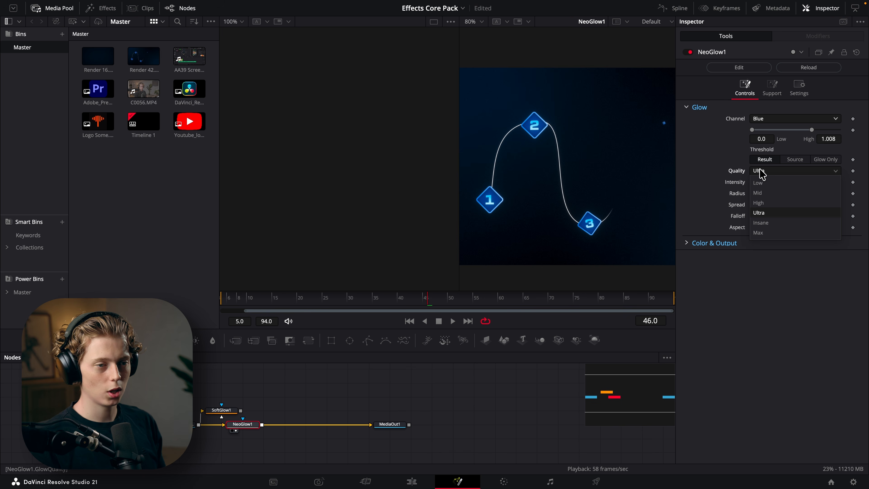
{"action": "left_click", "coordinate": [761, 173]}
{"action": "left_click_drag", "start_coordinate": [757, 186], "coordinate": [794, 186]}
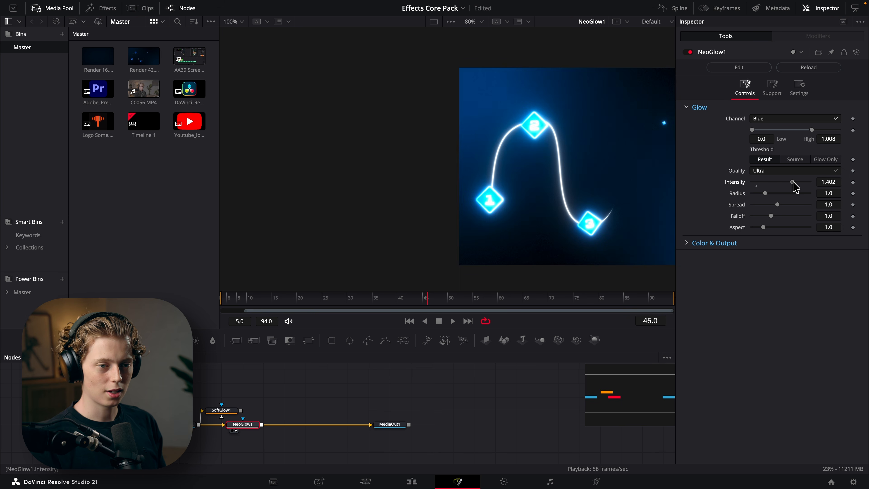
Compare the glow at the Max, Insane, High, Mid and Low Quality levels, and set Quality to High
{"action": "left_click", "coordinate": [774, 171]}
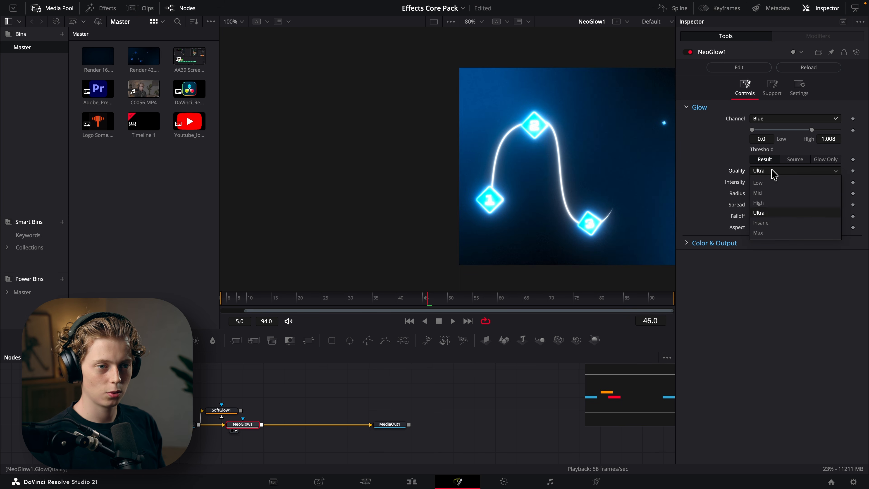
{"action": "left_click", "coordinate": [762, 232]}
{"action": "left_click", "coordinate": [774, 171]}
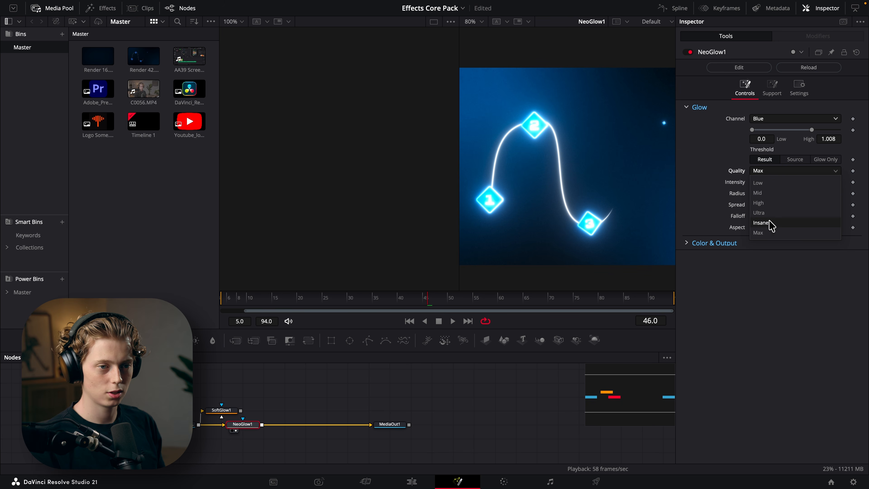
{"action": "left_click", "coordinate": [769, 223]}
{"action": "left_click", "coordinate": [766, 171]}
{"action": "left_click", "coordinate": [758, 202]}
{"action": "left_click", "coordinate": [771, 171]}
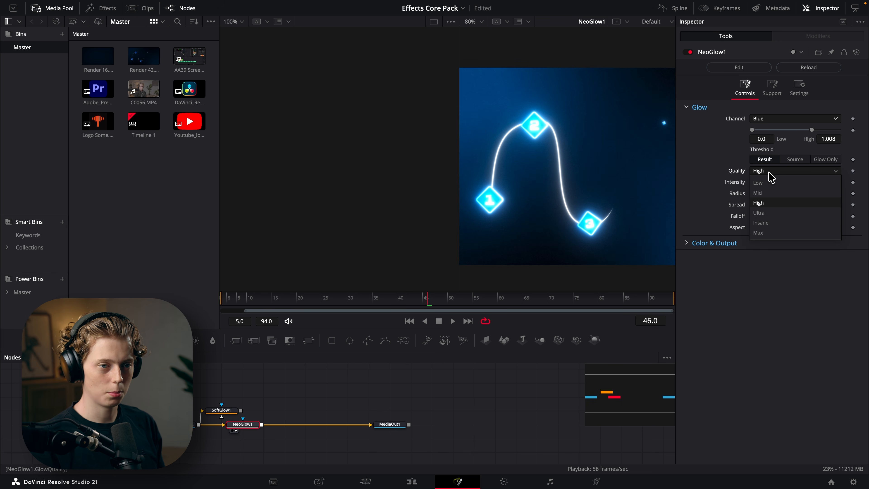
{"action": "left_click", "coordinate": [770, 194]}
{"action": "left_click", "coordinate": [769, 172]}
{"action": "left_click", "coordinate": [768, 183]}
{"action": "left_click", "coordinate": [768, 173]}
{"action": "left_click", "coordinate": [765, 201]}
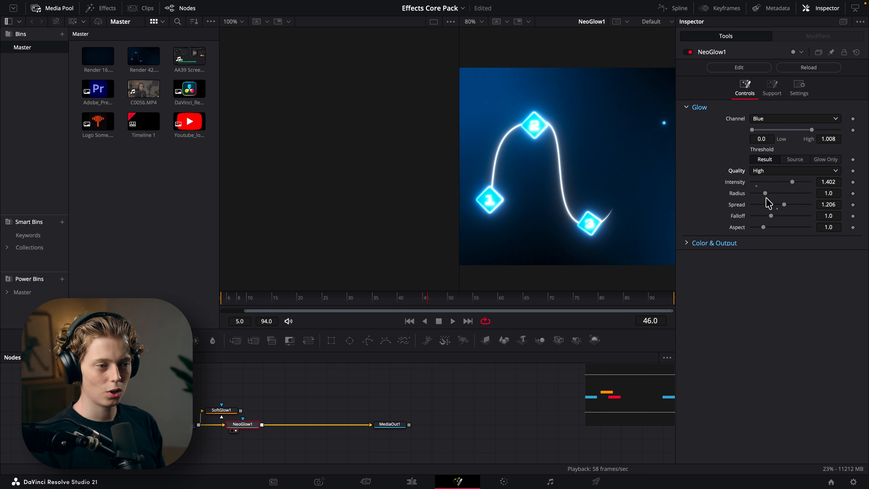
Reset Intensity and Spread to their defaults, and set Intensity to 0.488 and Spread to 1.107
{"action": "left_click", "coordinate": [757, 185]}
{"action": "left_click", "coordinate": [777, 208]}
{"action": "left_click_drag", "start_coordinate": [756, 182], "coordinate": [782, 205]}
Try the Max Quality level on the softened glow and set Quality to Ultra
{"action": "left_click", "coordinate": [763, 171]}
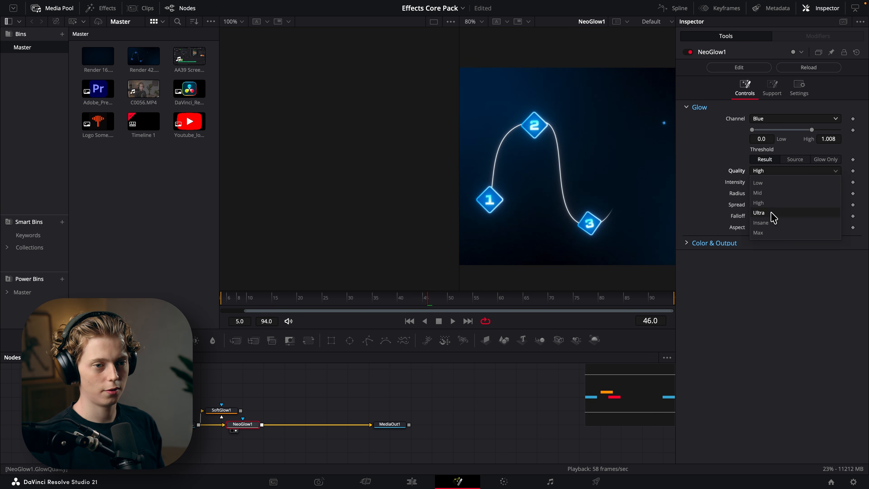
{"action": "left_click", "coordinate": [768, 233]}
{"action": "left_click", "coordinate": [776, 171]}
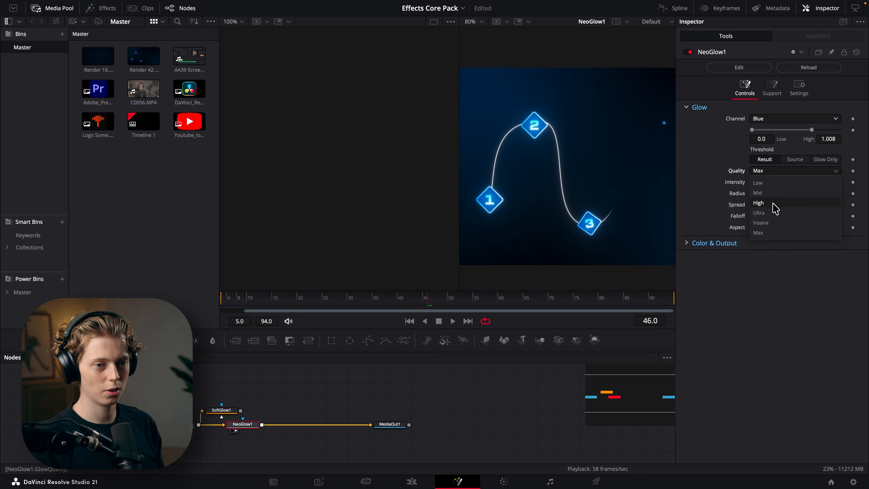
{"action": "left_click", "coordinate": [771, 213]}
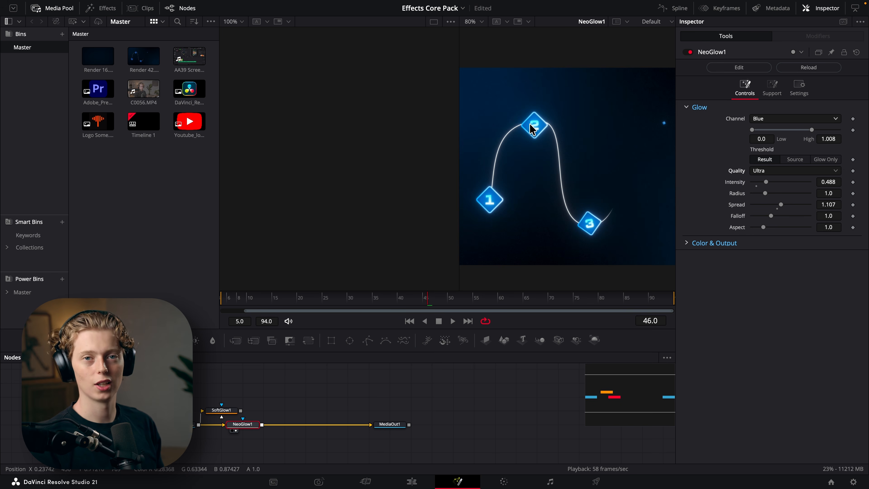
Fine-tune the glow's Intensity, ending at 1.228, and try the Radius, leaving it at 1.0
{"action": "mouse_move", "coordinate": [819, 183]}
{"action": "left_mouse_down"}
{"action": "mouse_move", "coordinate": [812, 183]}
{"action": "mouse_move", "coordinate": [829, 182]}
{"action": "left_mouse_up"}
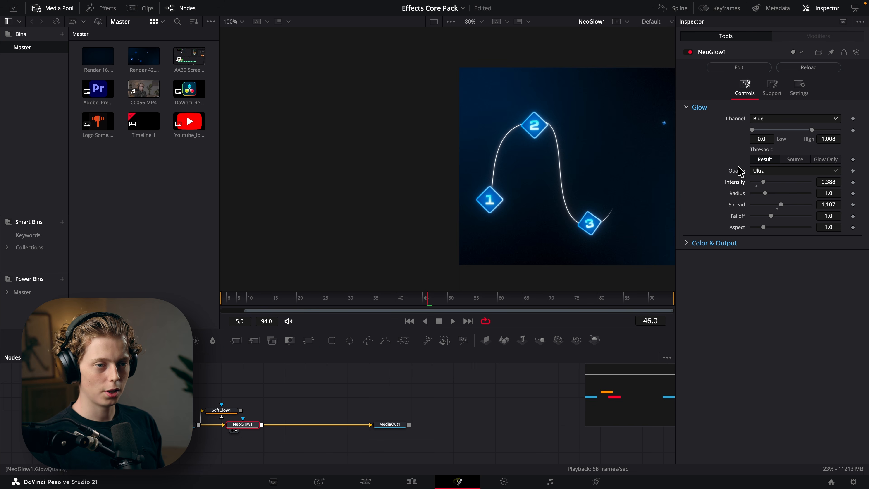
{"action": "left_click_drag", "start_coordinate": [765, 182], "coordinate": [778, 186]}
{"action": "mouse_move", "coordinate": [828, 183]}
{"action": "left_mouse_down"}
{"action": "mouse_move", "coordinate": [820, 182]}
{"action": "mouse_move", "coordinate": [828, 182]}
{"action": "left_mouse_up"}
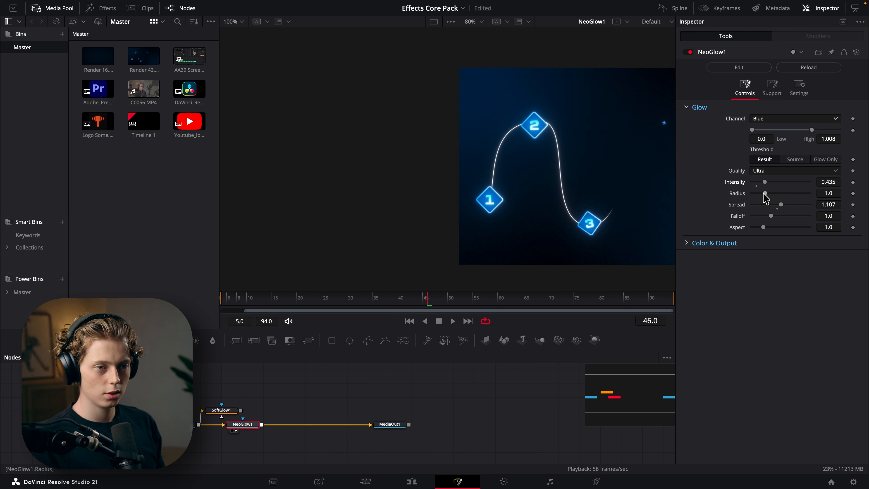
{"action": "mouse_move", "coordinate": [764, 193]}
{"action": "left_mouse_down"}
{"action": "mouse_move", "coordinate": [787, 182]}
{"action": "mouse_move", "coordinate": [767, 193]}
{"action": "mouse_move", "coordinate": [796, 194]}
{"action": "mouse_move", "coordinate": [765, 193]}
{"action": "mouse_move", "coordinate": [799, 194]}
{"action": "mouse_move", "coordinate": [765, 194]}
{"action": "left_mouse_up"}
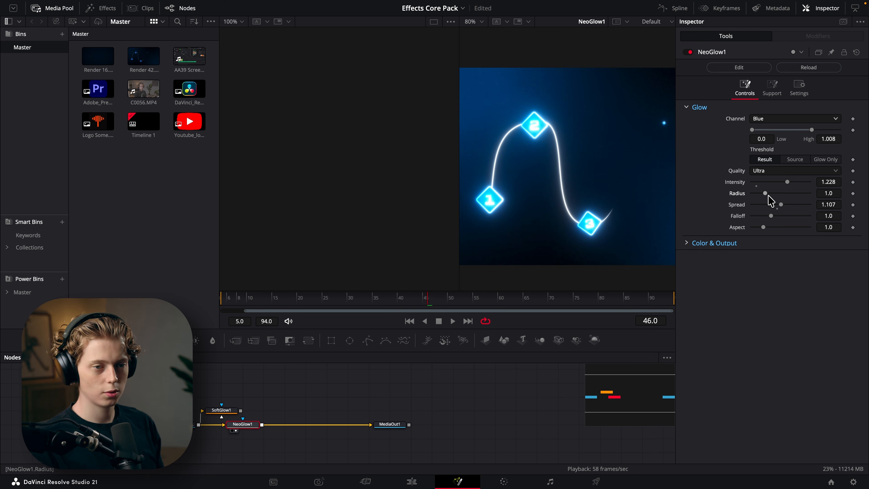
Lower the glow's Intensity to 0.396 and set its Spread to 1.235
{"action": "left_click_drag", "start_coordinate": [787, 182], "coordinate": [785, 204]}
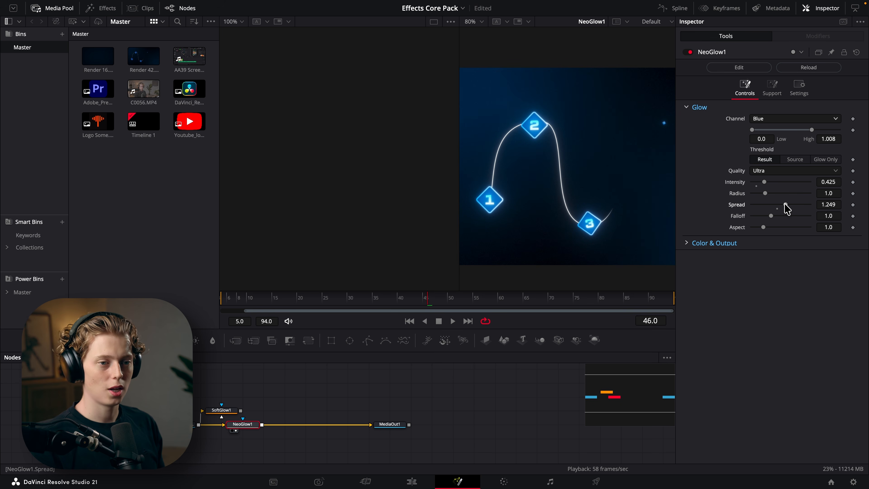
{"action": "mouse_move", "coordinate": [790, 205]}
{"action": "left_mouse_down"}
{"action": "mouse_move", "coordinate": [776, 205]}
{"action": "mouse_move", "coordinate": [786, 205]}
{"action": "left_mouse_up"}
{"action": "left_click_drag", "start_coordinate": [824, 182], "coordinate": [816, 182]}
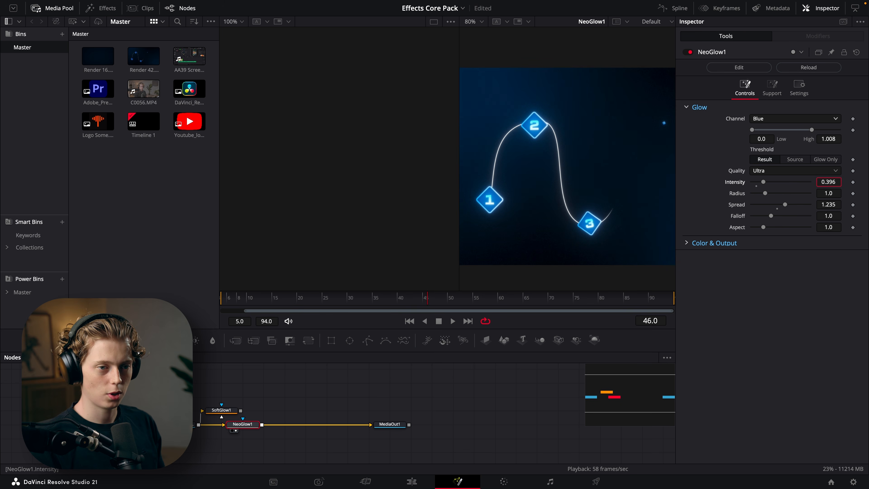
Try higher and lower Falloff values such as 1.551 and 0.807 on the glow, and return Falloff to 1.0
{"action": "left_click_drag", "start_coordinate": [769, 215], "coordinate": [792, 216]}
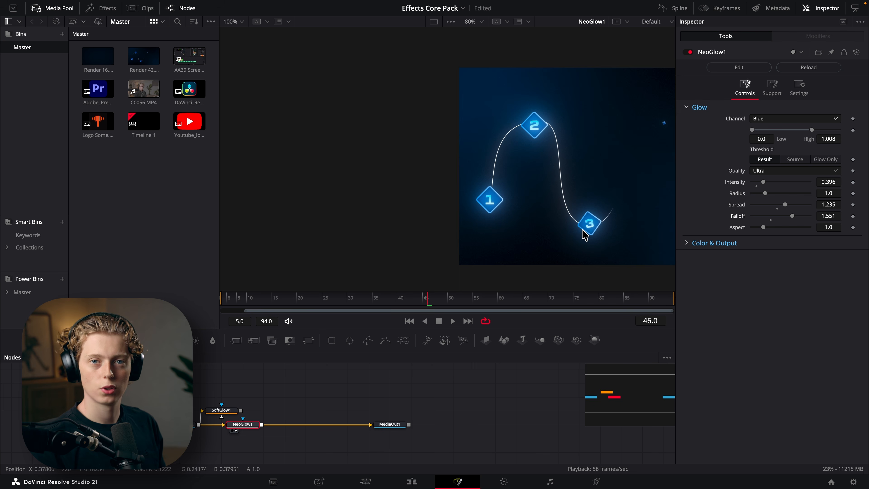
{"action": "left_click_drag", "start_coordinate": [792, 217], "coordinate": [763, 216]}
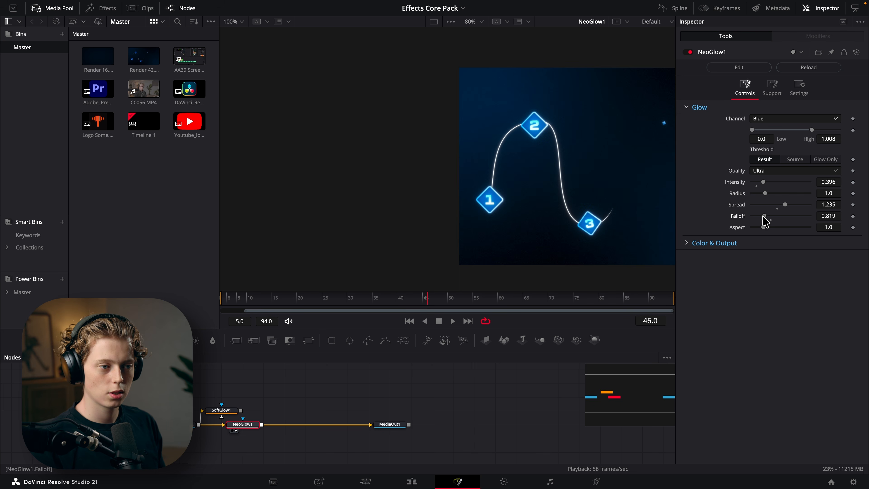
{"action": "scroll", "coordinate": [581, 227], "scroll_direction": "up", "scroll_amount": 5}
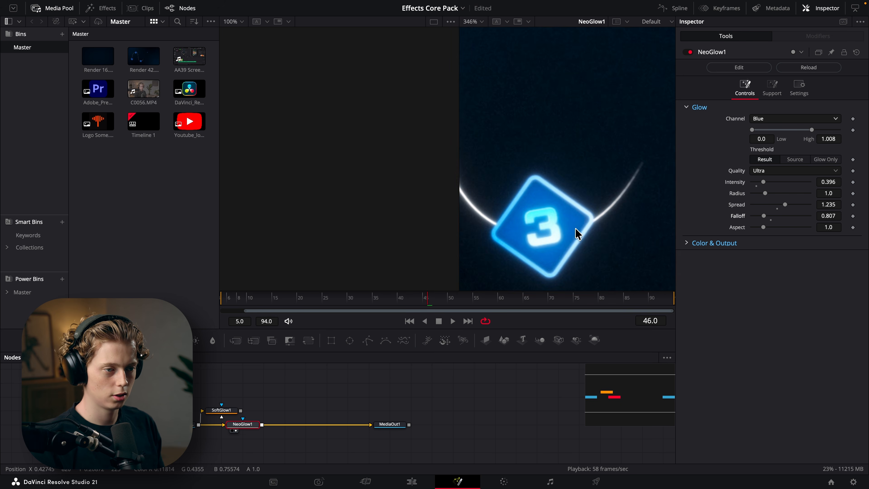
{"action": "key", "text": "ctrl+z"}
{"action": "left_click", "coordinate": [771, 220]}
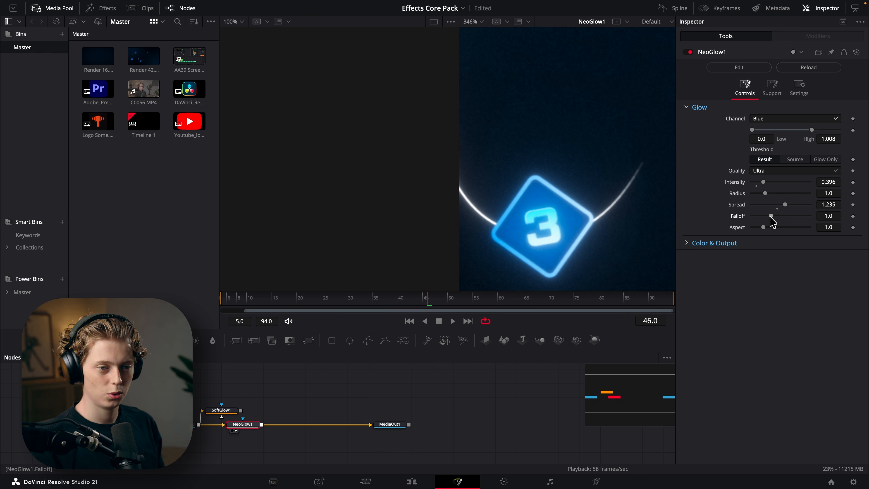
{"action": "scroll", "coordinate": [595, 194], "scroll_direction": "down", "scroll_amount": 7}
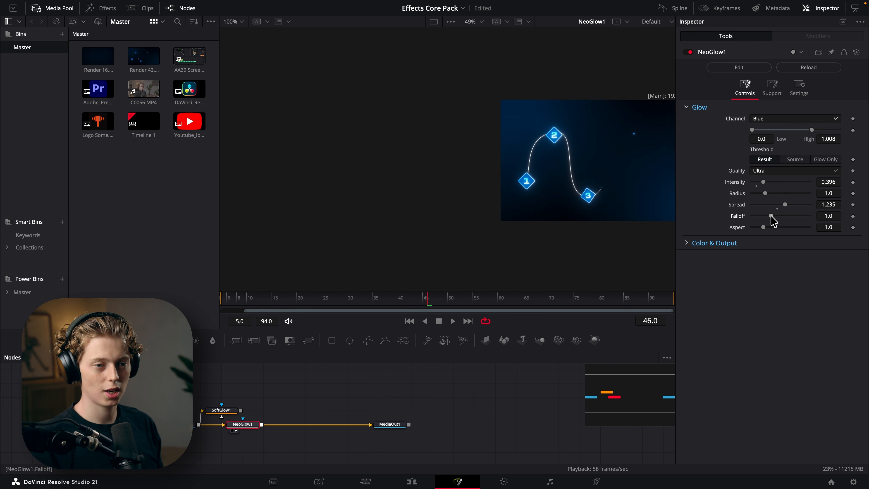
{"action": "left_click_drag", "start_coordinate": [771, 216], "coordinate": [788, 216]}
{"action": "key", "text": "super+z"}
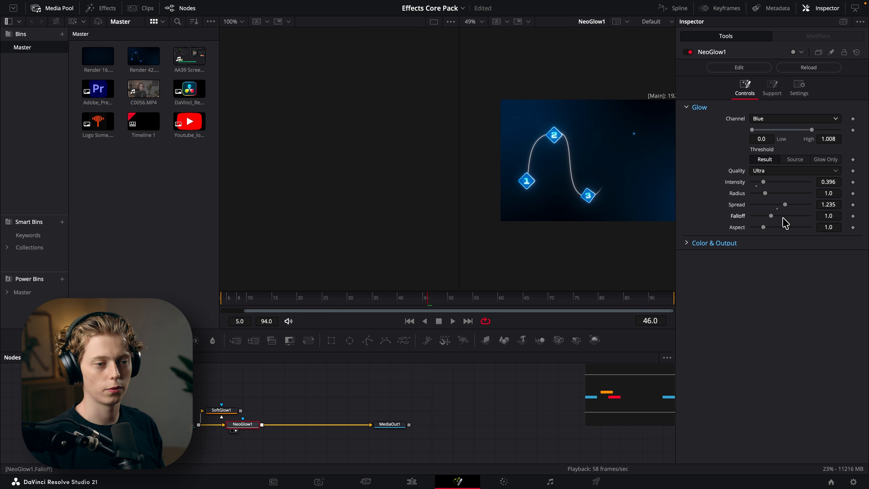
Try the glow's Aspect at 0.25 and set it to 3.734
{"action": "left_click_drag", "start_coordinate": [822, 227], "coordinate": [589, 194]}
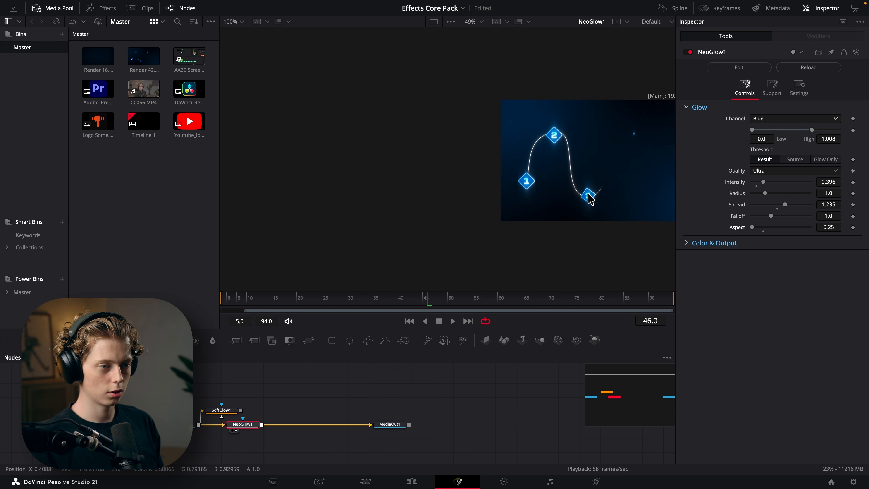
{"action": "scroll", "coordinate": [588, 193], "scroll_direction": "up", "scroll_amount": 3}
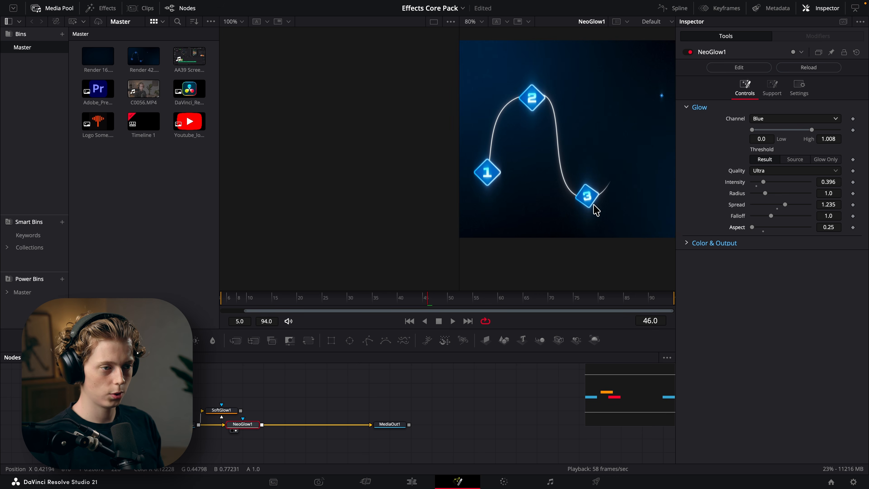
{"action": "left_click_drag", "start_coordinate": [752, 228], "coordinate": [808, 232]}
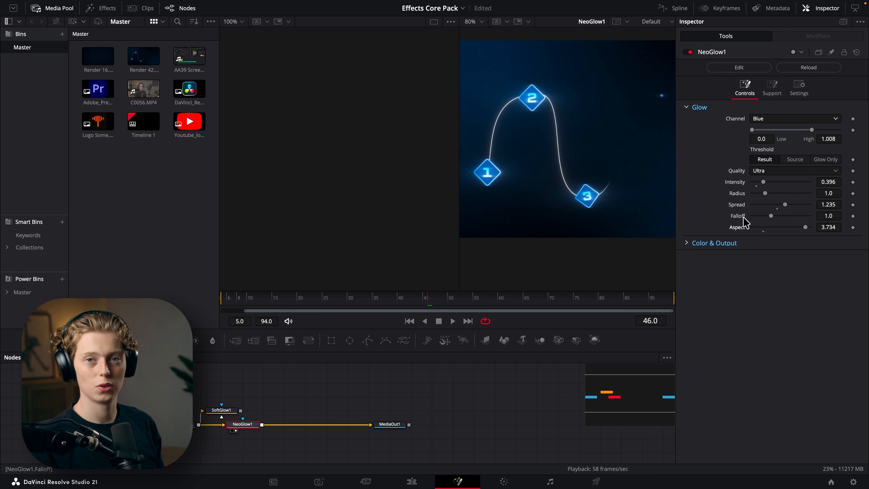
Expand the Color & Output settings, try red, green and blue tints on the glow, and return the Tint to white
{"action": "left_click", "coordinate": [686, 243]}
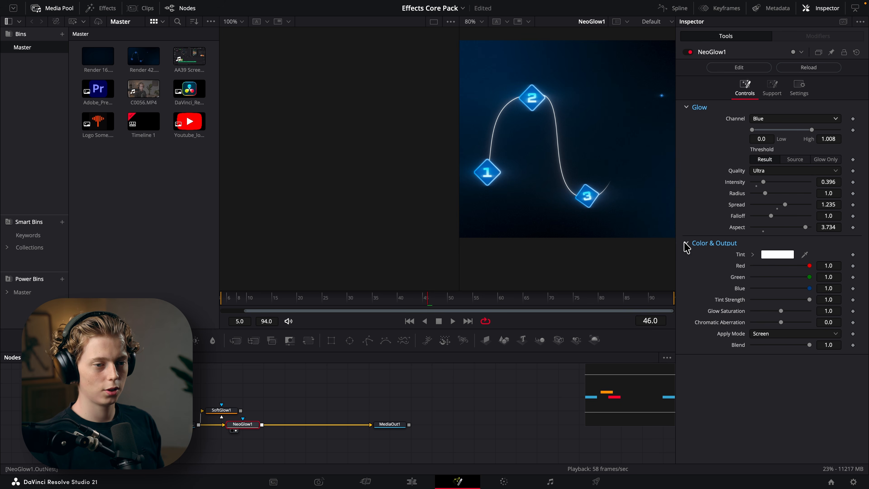
{"action": "left_click", "coordinate": [752, 255]}
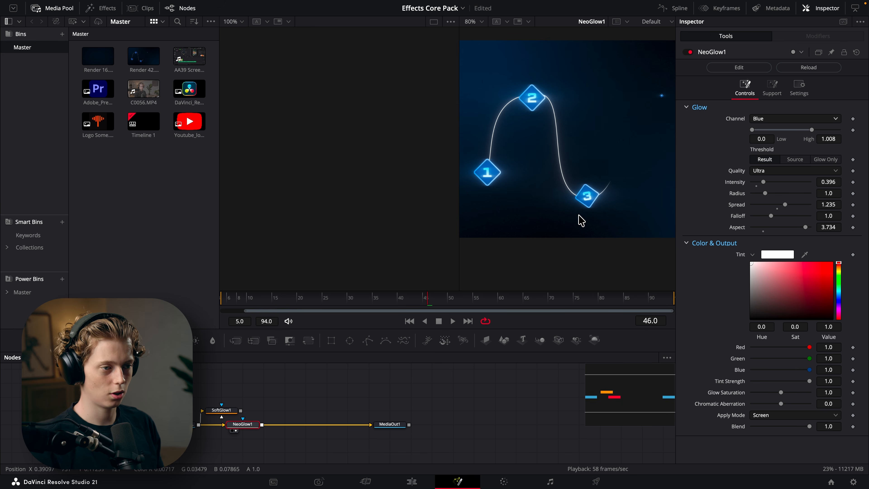
{"action": "left_click", "coordinate": [827, 265]}
{"action": "left_click_drag", "start_coordinate": [826, 265], "coordinate": [857, 262]}
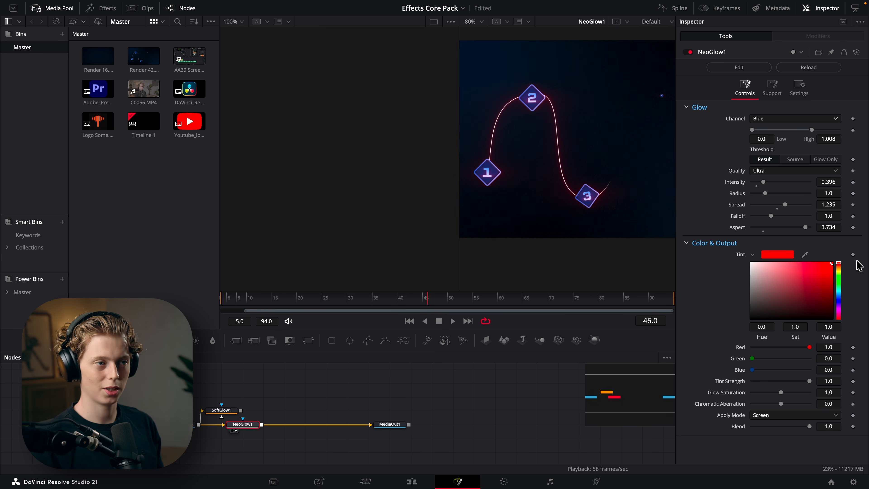
{"action": "left_click", "coordinate": [839, 278]}
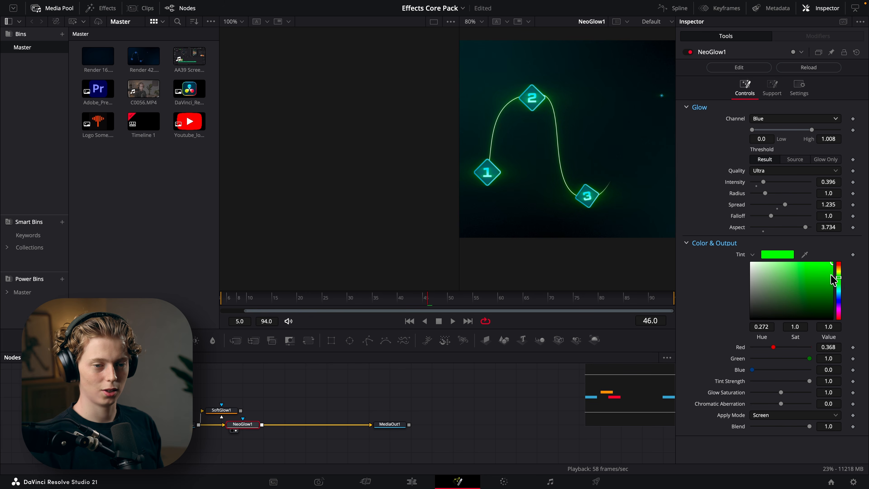
{"action": "left_click_drag", "start_coordinate": [839, 279], "coordinate": [839, 294]}
{"action": "left_click", "coordinate": [752, 263]}
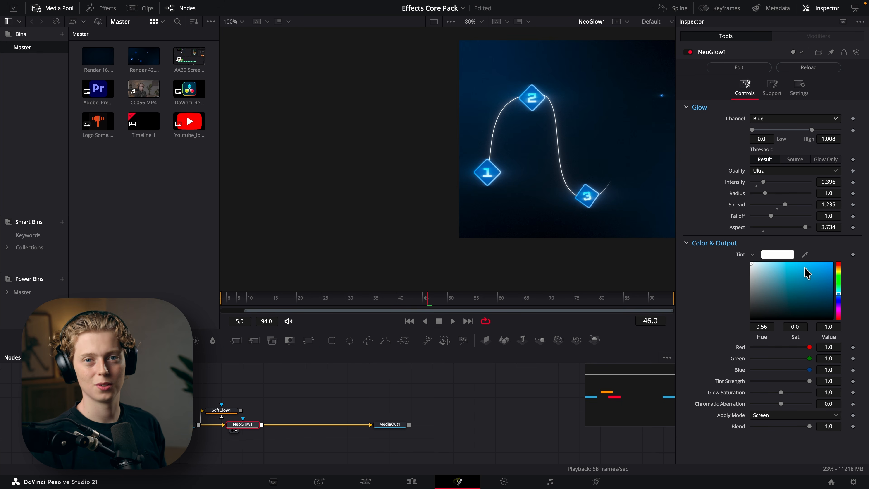
Try a fully saturated blue Tint with the Tint Strength control, and restore the white Tint at strength 1.0
{"action": "mouse_move", "coordinate": [808, 381]}
{"action": "left_mouse_down"}
{"action": "mouse_move", "coordinate": [787, 381]}
{"action": "mouse_move", "coordinate": [823, 377]}
{"action": "left_mouse_up"}
{"action": "left_click_drag", "start_coordinate": [827, 284], "coordinate": [852, 246]}
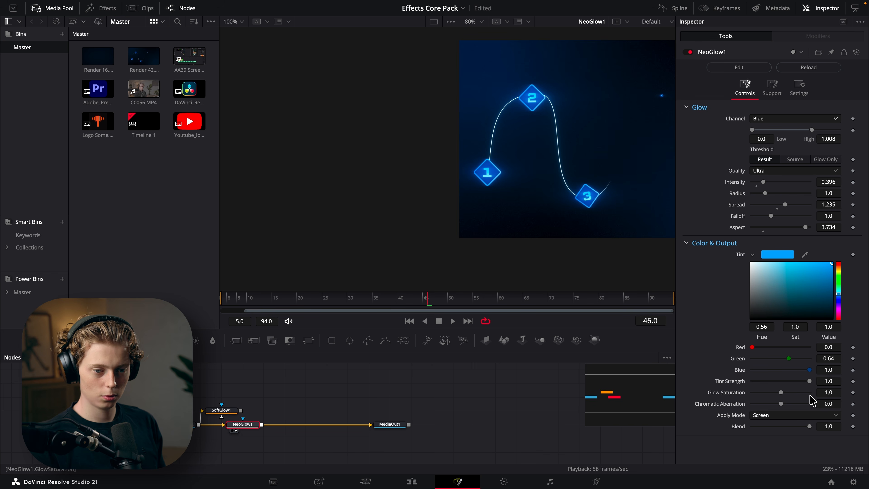
{"action": "mouse_move", "coordinate": [809, 381]}
{"action": "left_mouse_down"}
{"action": "mouse_move", "coordinate": [777, 383]}
{"action": "mouse_move", "coordinate": [808, 381]}
{"action": "left_mouse_up"}
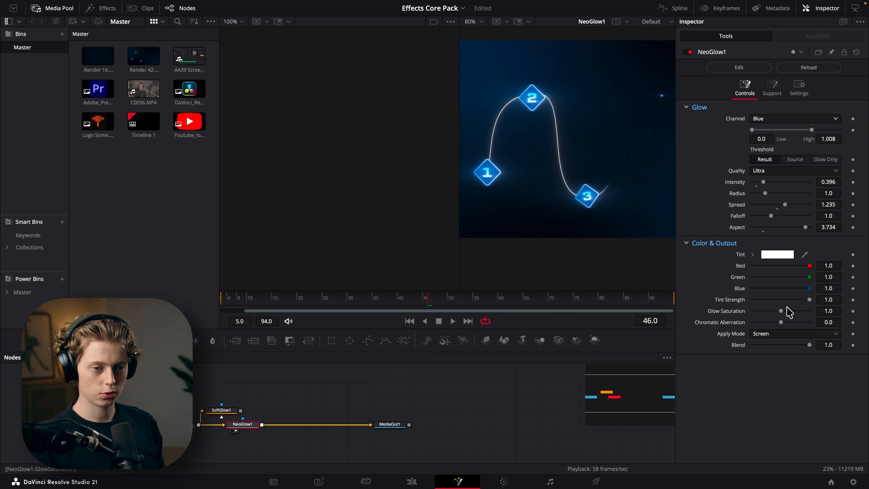
Try Glow Saturation at 2.0 and 0.0, and restore it to 1.0
{"action": "left_click_drag", "start_coordinate": [781, 311], "coordinate": [812, 310]}
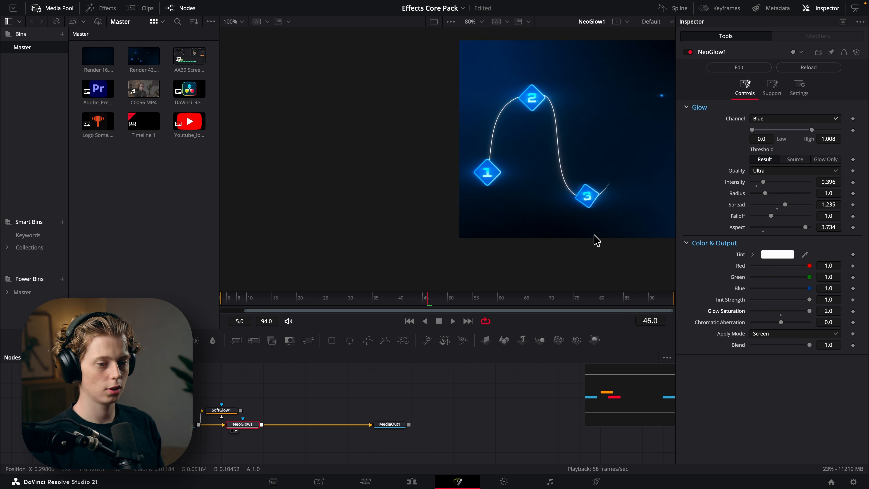
{"action": "left_click_drag", "start_coordinate": [809, 310], "coordinate": [754, 311]}
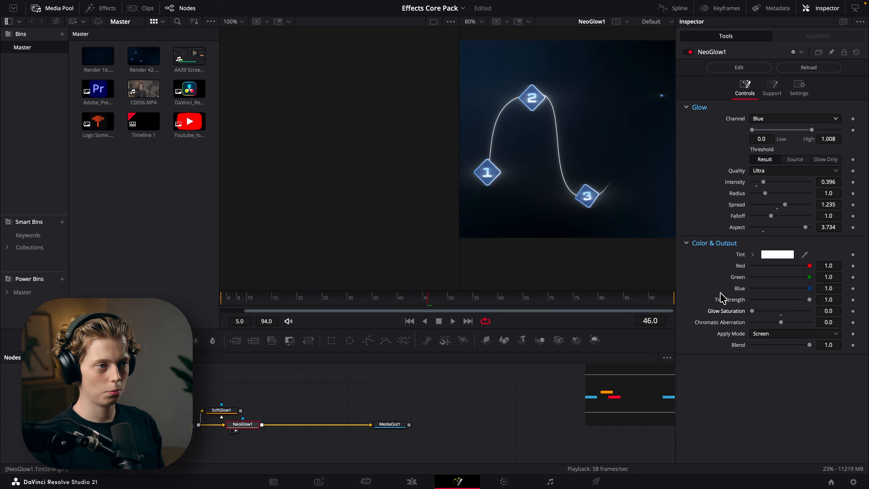
{"action": "key", "text": "ctrl+z"}
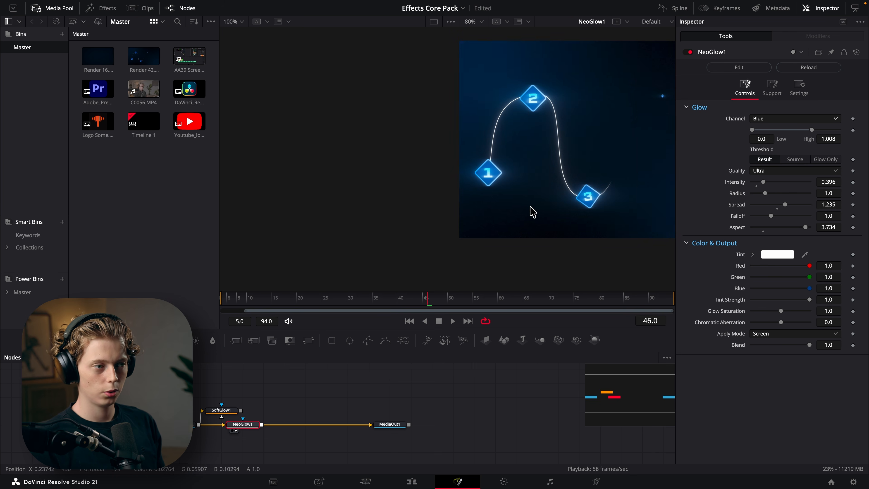
Try a Chromatic Aberration of 0.331, inspect the colour fringes on the line and the number 1 diamond, and reset it to 0.0
{"action": "left_click_drag", "start_coordinate": [780, 322], "coordinate": [814, 321]}
{"action": "scroll", "coordinate": [533, 151], "scroll_direction": "up", "scroll_amount": 5}
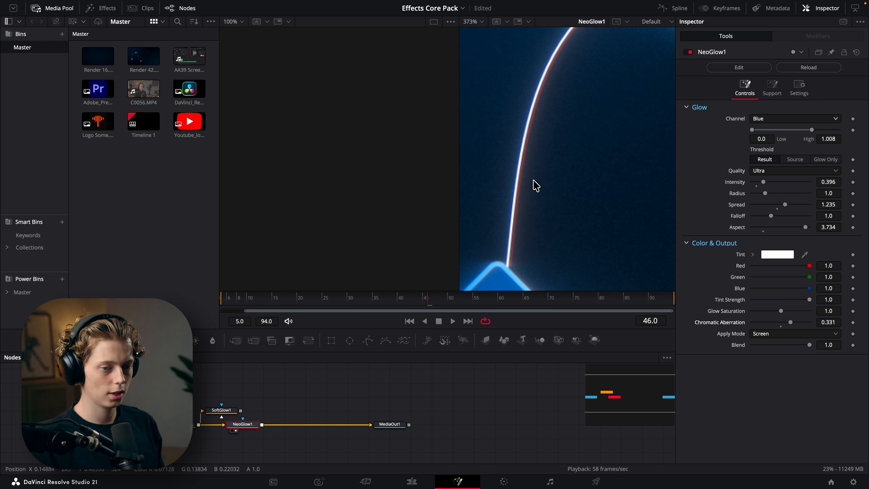
{"action": "scroll", "coordinate": [533, 183], "scroll_direction": "down", "scroll_amount": 4}
{"action": "scroll", "coordinate": [518, 284], "scroll_direction": "up", "scroll_amount": 4}
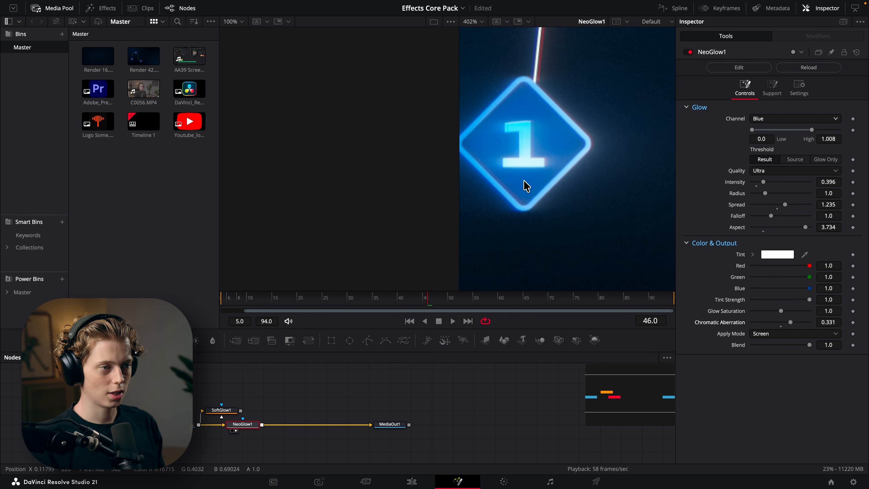
{"action": "scroll", "coordinate": [507, 168], "scroll_direction": "up", "scroll_amount": 3}
{"action": "scroll", "coordinate": [507, 168], "scroll_direction": "down", "scroll_amount": 8}
{"action": "left_click_drag", "start_coordinate": [562, 179], "coordinate": [588, 177]}
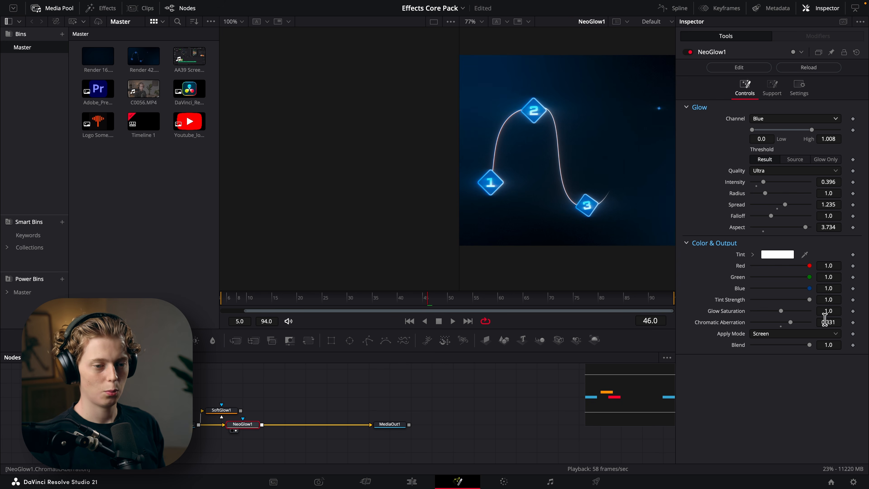
{"action": "double_click", "coordinate": [781, 325]}
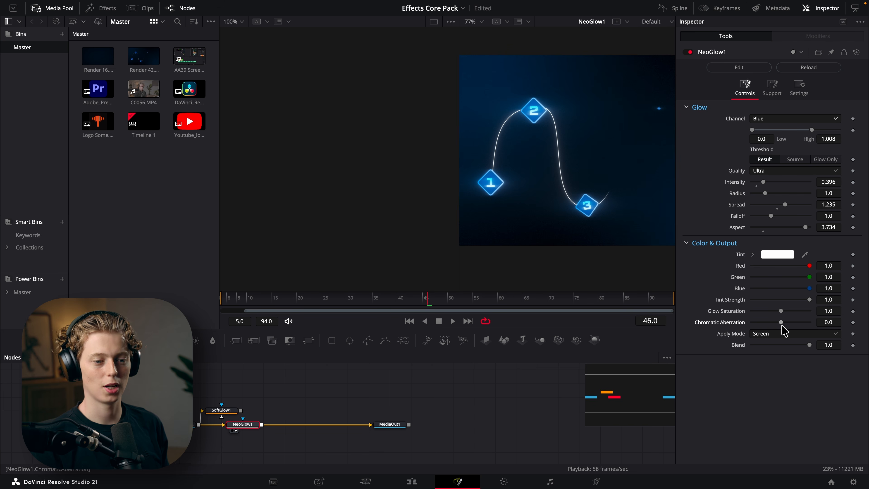
Try the Add Apply Mode on the glow, return to Screen, and try the Blend control
{"action": "left_click", "coordinate": [783, 332]}
{"action": "left_click", "coordinate": [763, 354]}
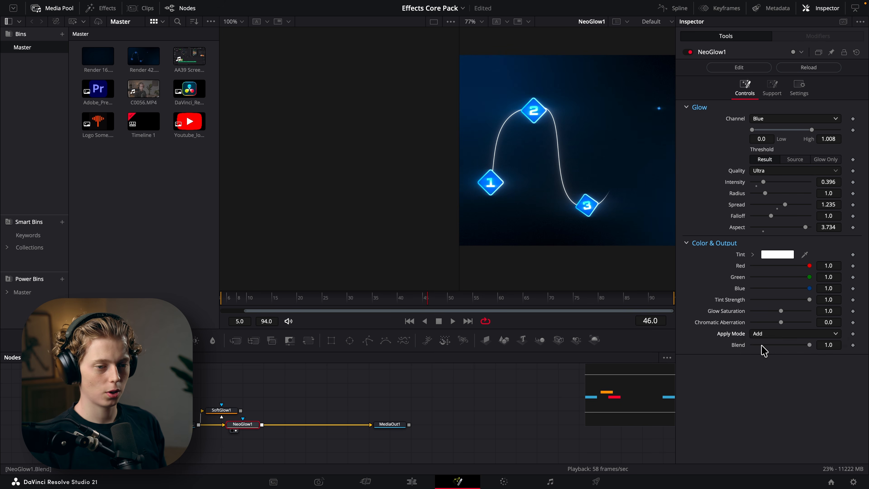
{"action": "left_click", "coordinate": [763, 334]}
{"action": "left_click", "coordinate": [762, 363]}
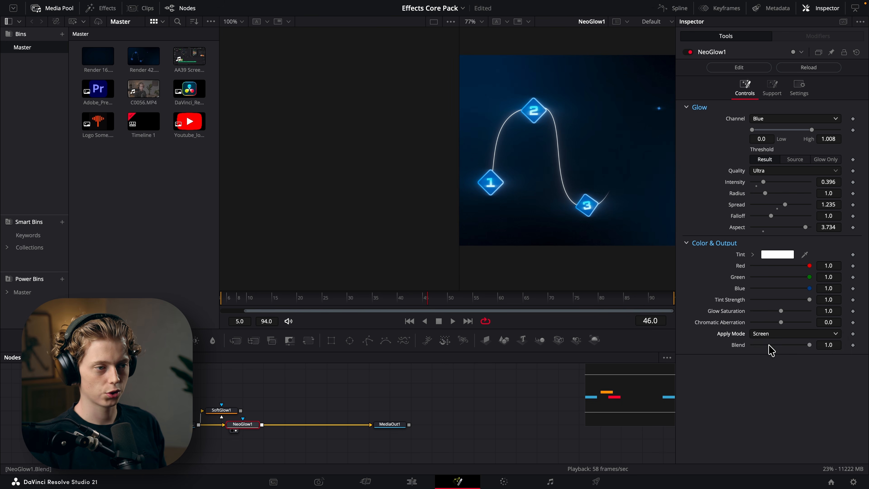
{"action": "left_click", "coordinate": [774, 334]}
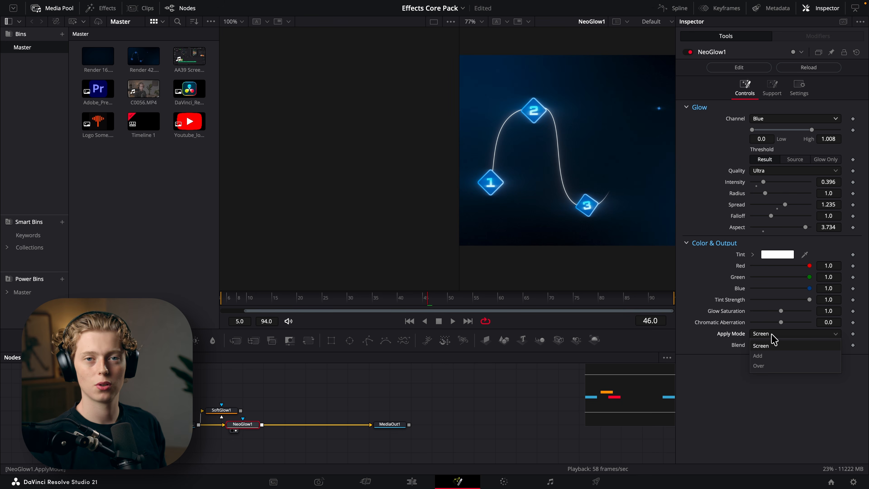
{"action": "left_click", "coordinate": [772, 336]}
{"action": "mouse_move", "coordinate": [809, 345]}
{"action": "left_mouse_down"}
{"action": "mouse_move", "coordinate": [794, 349]}
{"action": "mouse_move", "coordinate": [808, 354]}
{"action": "mouse_move", "coordinate": [760, 350]}
{"action": "mouse_move", "coordinate": [808, 350]}
{"action": "left_mouse_up"}
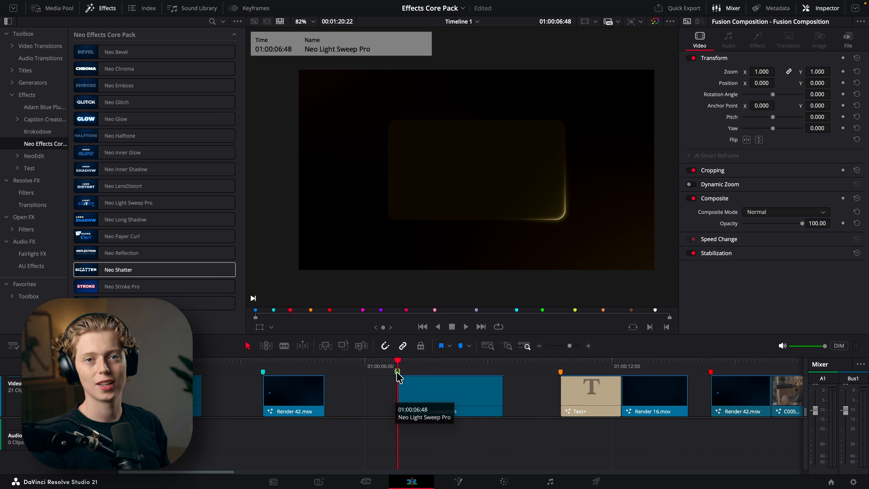
Select the Fusion Composition clip under the Neo Light Sweep Pro marker and preview its light sweep animation
{"action": "left_click", "coordinate": [439, 400]}
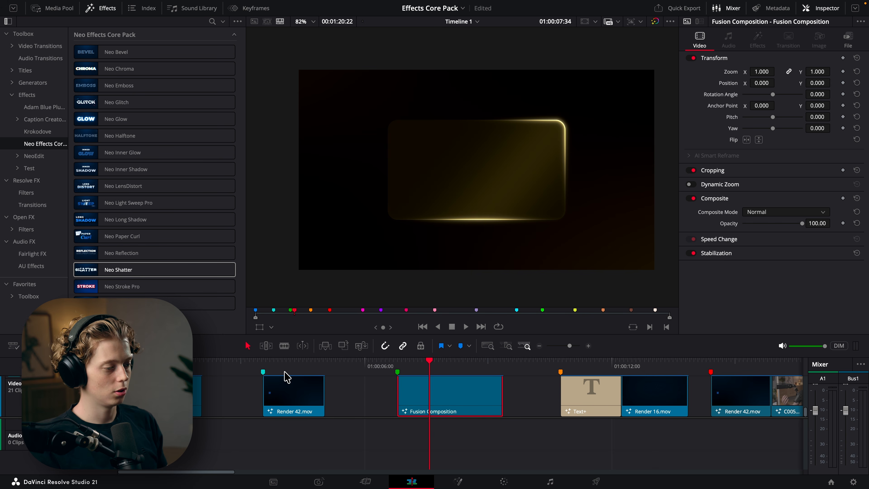
{"action": "left_click", "coordinate": [440, 363]}
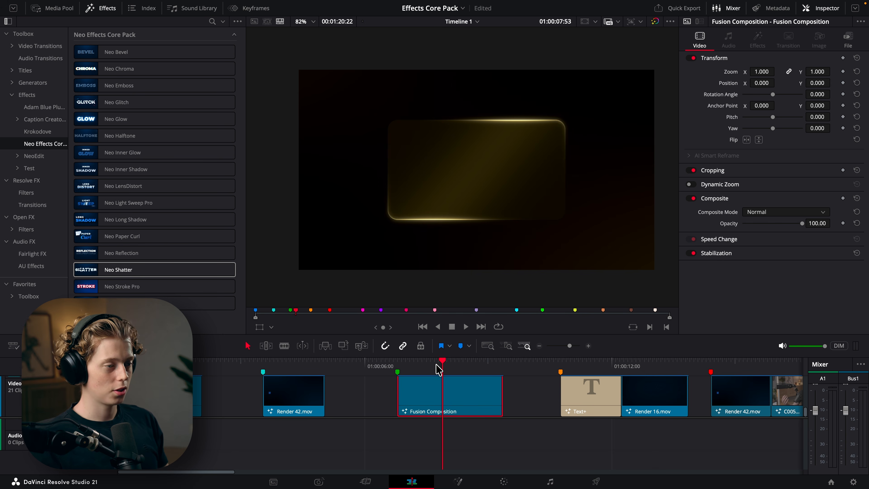
{"action": "key", "text": "space"}
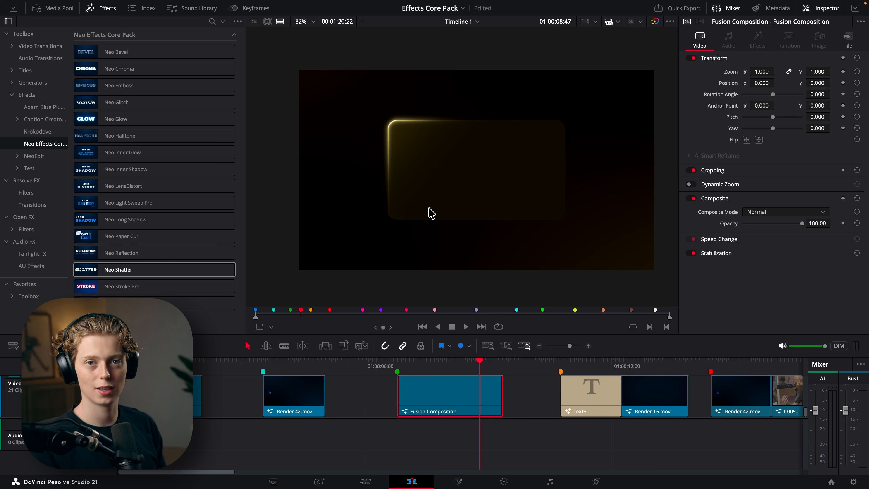
{"action": "left_click", "coordinate": [432, 363]}
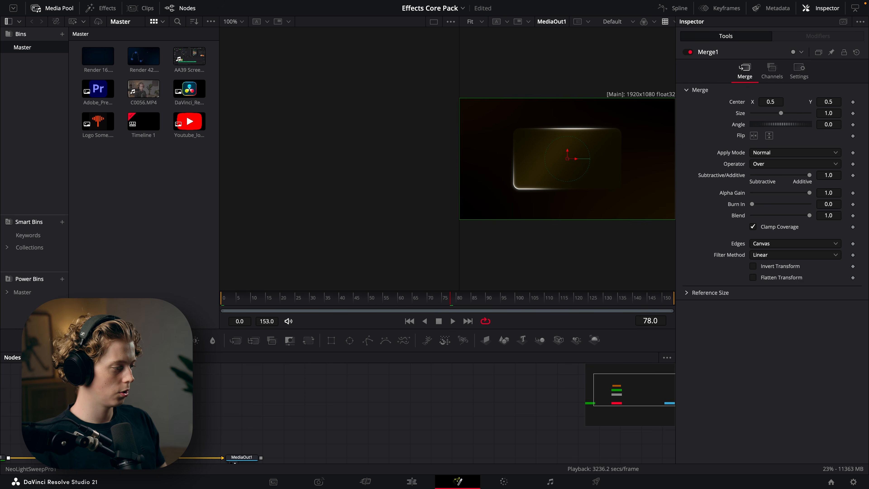
Delete the existing NeoLightSweepPro1 node and add a fresh Neo Light Sweep Pro (NLs) node in its place
{"action": "left_click", "coordinate": [75, 427]}
{"action": "left_click_drag", "start_coordinate": [123, 426], "coordinate": [193, 413]}
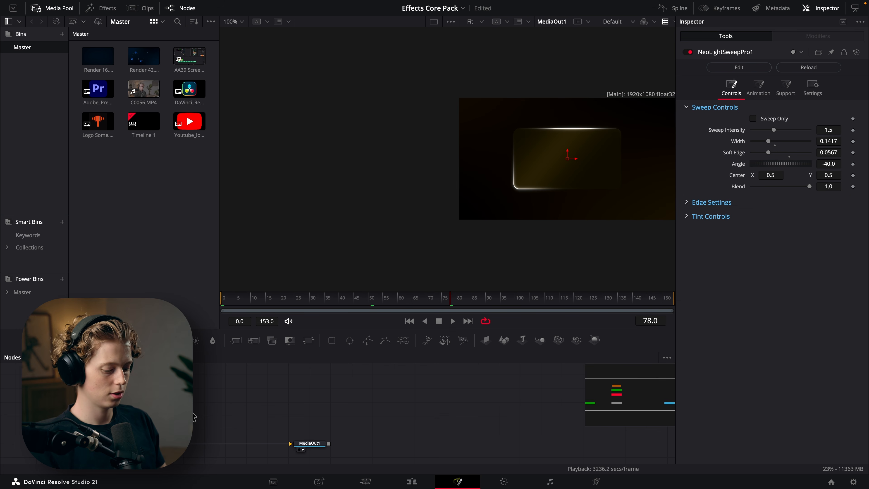
{"action": "key", "text": "Delete"}
{"action": "key", "text": "shift+space"}
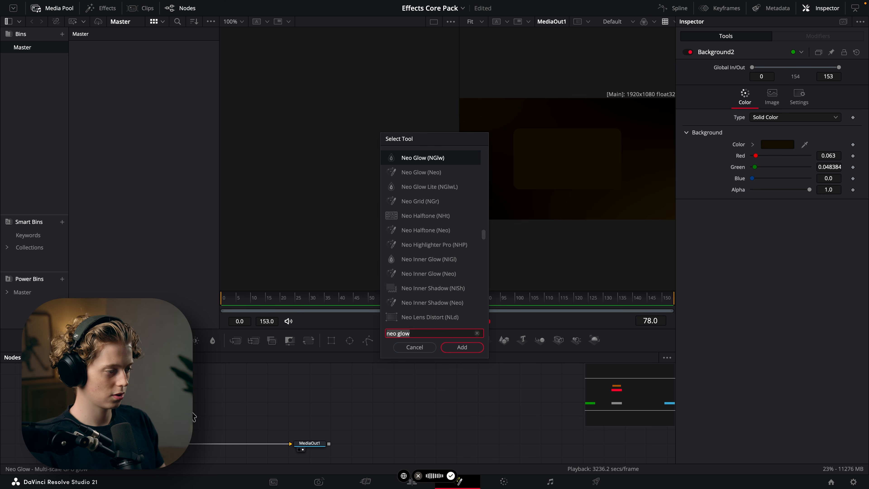
{"action": "type", "text": "neo light"}
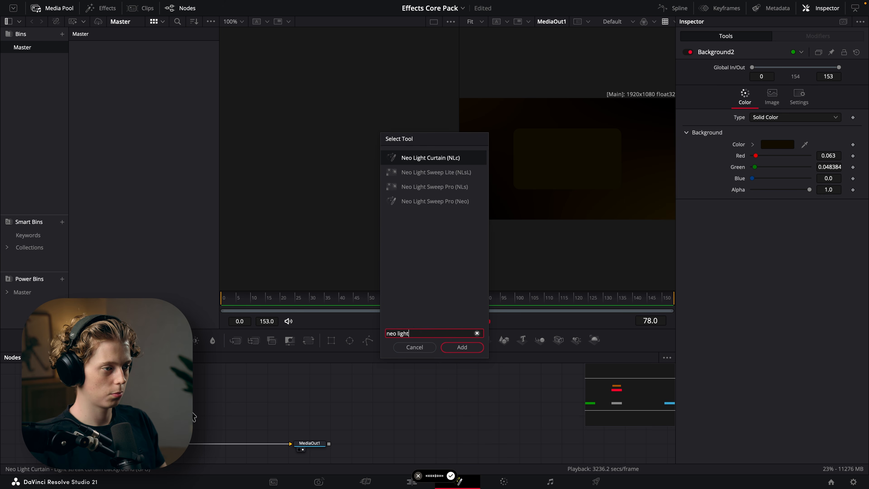
{"action": "key", "text": "Down"}
{"action": "key", "text": "Down"}
{"action": "key", "text": "Return"}
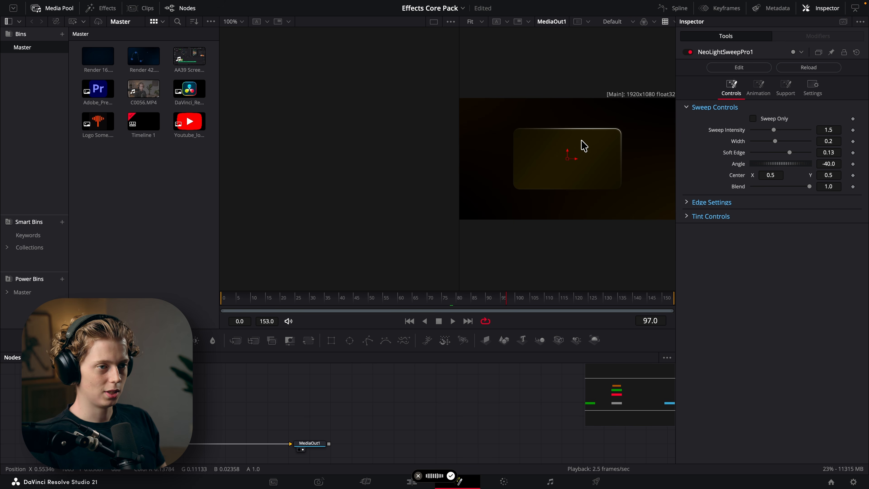
Try the Sweep Only option on the card and turn it back off
{"action": "scroll", "coordinate": [581, 141], "scroll_direction": "up", "scroll_amount": 4}
{"action": "scroll", "coordinate": [606, 129], "scroll_direction": "down", "scroll_amount": 3}
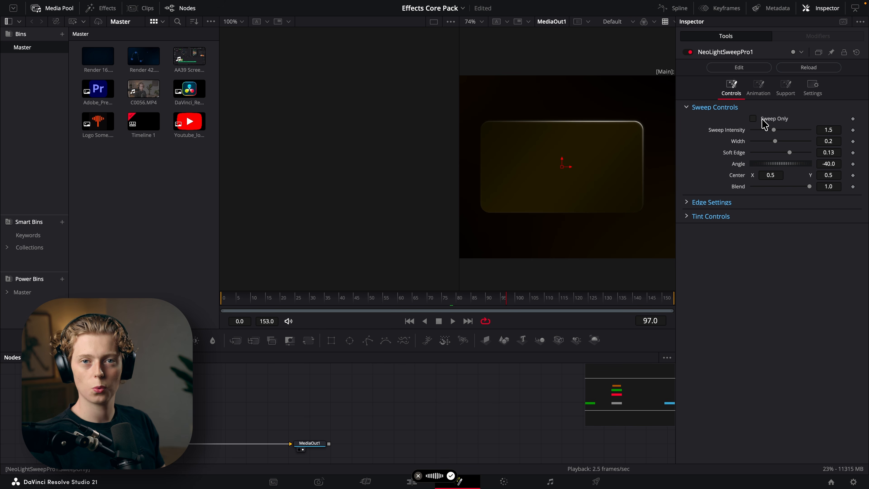
{"action": "left_click", "coordinate": [764, 121]}
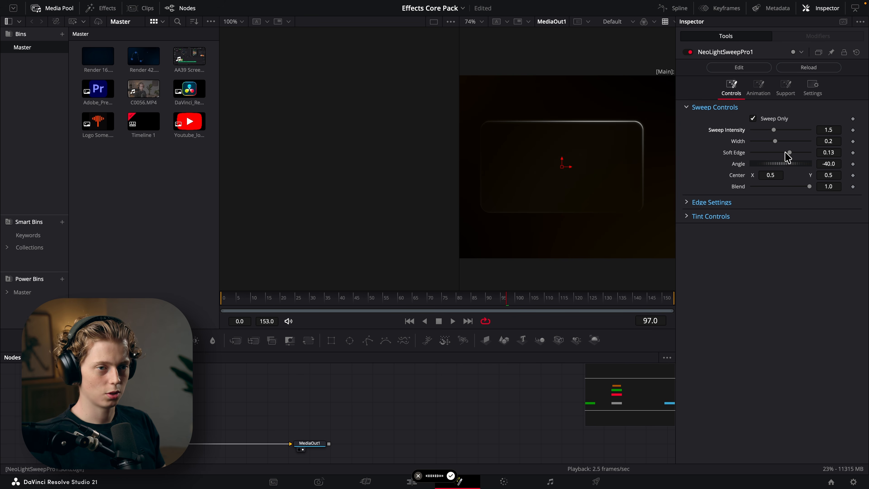
{"action": "left_click", "coordinate": [769, 119]}
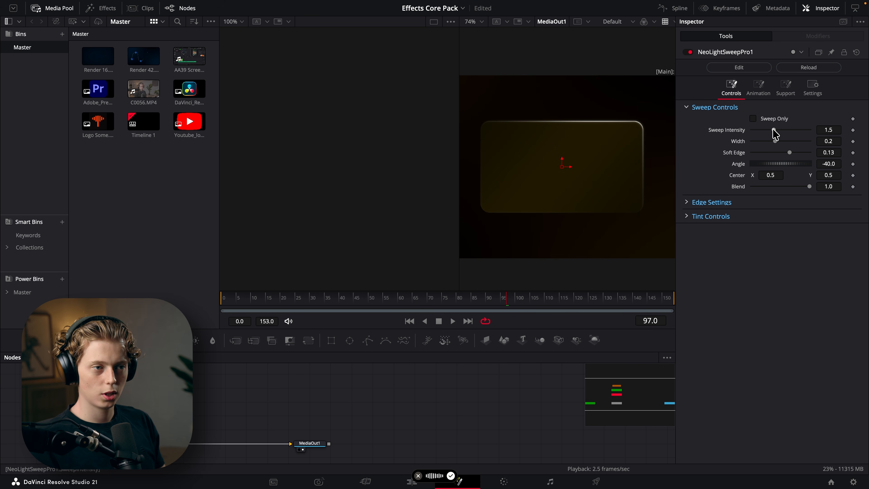
Set the Sweep Intensity to 4.0, the Soft Edge to 0.0724 and the Width to 0.1024
{"action": "mouse_move", "coordinate": [774, 134]}
{"action": "left_mouse_down"}
{"action": "mouse_move", "coordinate": [807, 136]}
{"action": "mouse_move", "coordinate": [756, 146]}
{"action": "mouse_move", "coordinate": [777, 145]}
{"action": "mouse_move", "coordinate": [763, 147]}
{"action": "left_mouse_up"}
{"action": "left_click", "coordinate": [789, 153]}
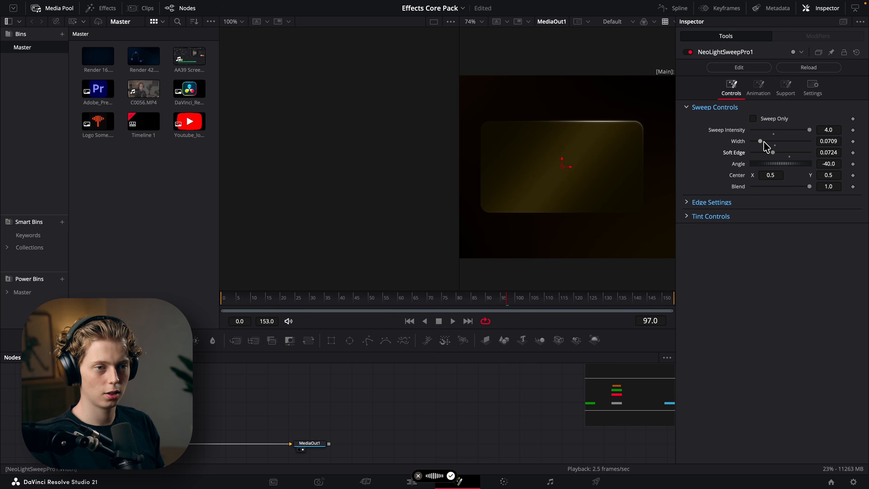
{"action": "left_click_drag", "start_coordinate": [763, 144], "coordinate": [764, 142]}
Try different Angle and Center values for the sweep, and undo those changes
{"action": "mouse_move", "coordinate": [826, 164]}
{"action": "left_mouse_down"}
{"action": "mouse_move", "coordinate": [862, 163]}
{"action": "mouse_move", "coordinate": [820, 163]}
{"action": "mouse_move", "coordinate": [847, 163]}
{"action": "mouse_move", "coordinate": [828, 163]}
{"action": "left_mouse_up"}
{"action": "left_click_drag", "start_coordinate": [771, 175], "coordinate": [850, 163]}
{"action": "key", "text": "super+z"}
{"action": "key", "text": "super+z"}
{"action": "key", "text": "super+z"}
{"action": "key", "text": "super+z"}
Lower the sweep's Blend to 0.961, and try the Edge Intensity control, leaving it at 1.0
{"action": "mouse_move", "coordinate": [809, 187]}
{"action": "left_mouse_down"}
{"action": "mouse_move", "coordinate": [765, 187]}
{"action": "mouse_move", "coordinate": [811, 187]}
{"action": "mouse_move", "coordinate": [780, 187]}
{"action": "mouse_move", "coordinate": [800, 187]}
{"action": "left_mouse_up"}
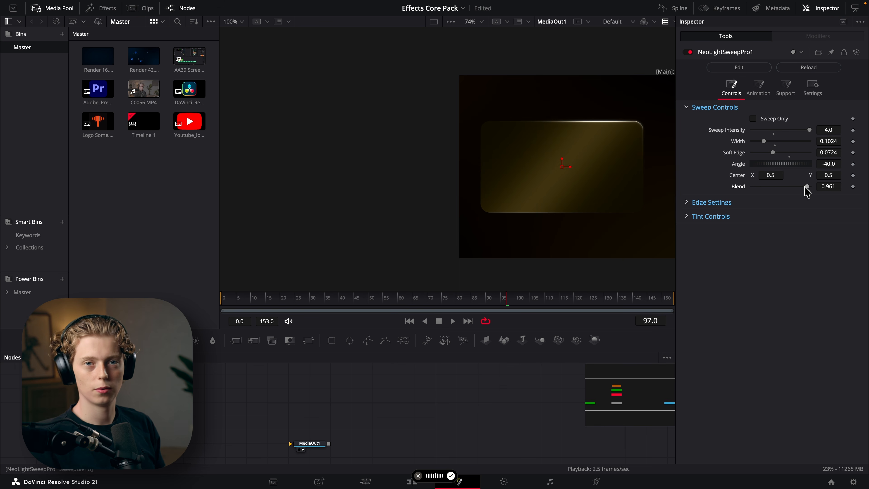
{"action": "left_click", "coordinate": [694, 202]}
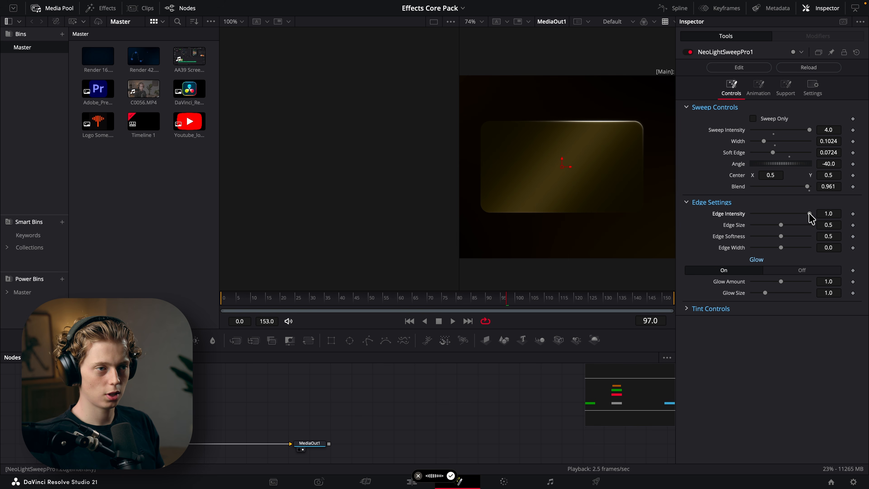
{"action": "left_click_drag", "start_coordinate": [811, 218], "coordinate": [843, 217]}
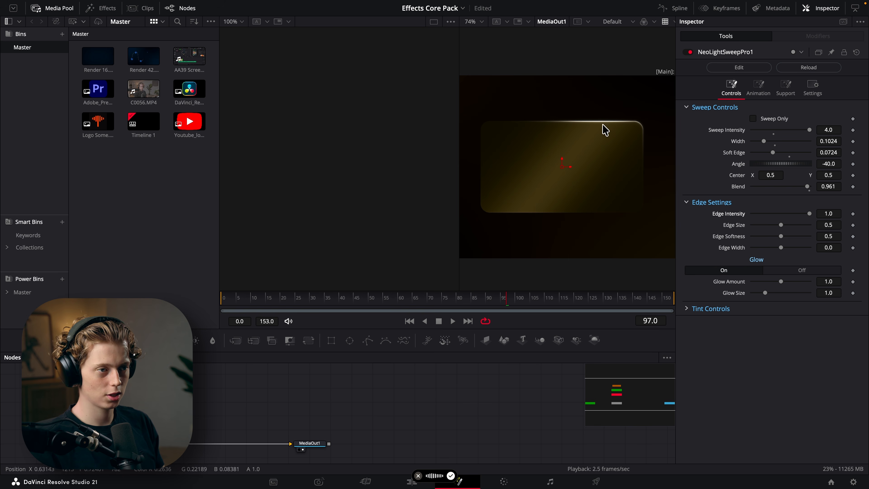
Try an Edge Softness of 1.0 with Edge Size at 0.181 and 0.045, inspecting the card's edges
{"action": "left_click_drag", "start_coordinate": [780, 225], "coordinate": [762, 233]}
{"action": "left_click", "coordinate": [781, 229]}
{"action": "scroll", "coordinate": [584, 220], "scroll_direction": "up", "scroll_amount": 3}
{"action": "scroll", "coordinate": [585, 139], "scroll_direction": "down", "scroll_amount": 5}
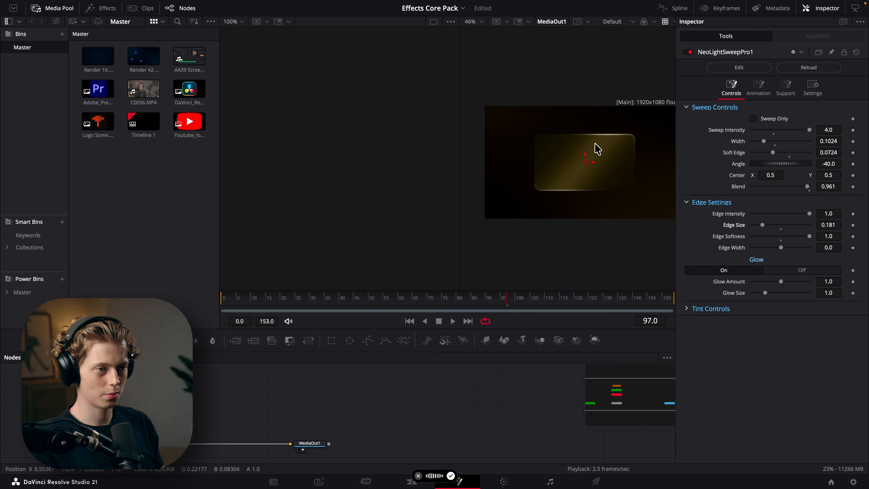
{"action": "left_click_drag", "start_coordinate": [762, 225], "coordinate": [756, 225]}
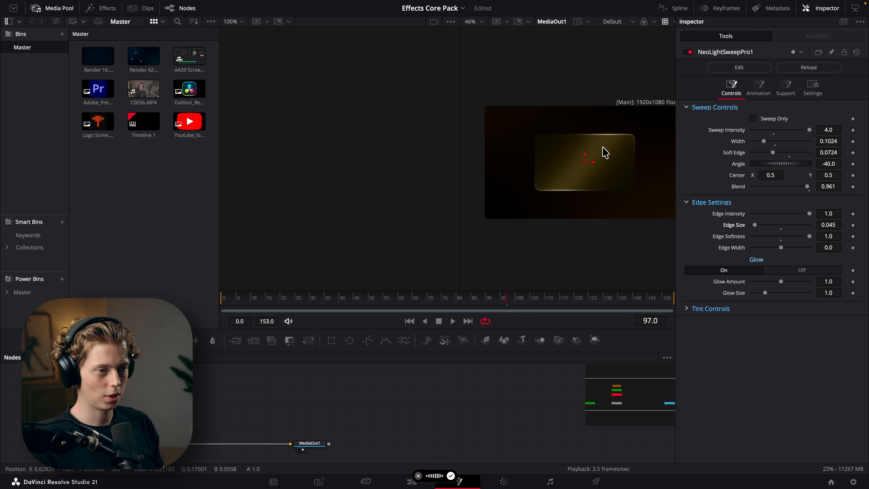
{"action": "scroll", "coordinate": [603, 151], "scroll_direction": "up", "scroll_amount": 3}
Set the sweep's Angle to -40.4, and reset Edge Softness and Edge Size to 0.5
{"action": "mouse_move", "coordinate": [830, 164]}
{"action": "left_mouse_down"}
{"action": "mouse_move", "coordinate": [853, 164]}
{"action": "mouse_move", "coordinate": [820, 171]}
{"action": "left_mouse_up"}
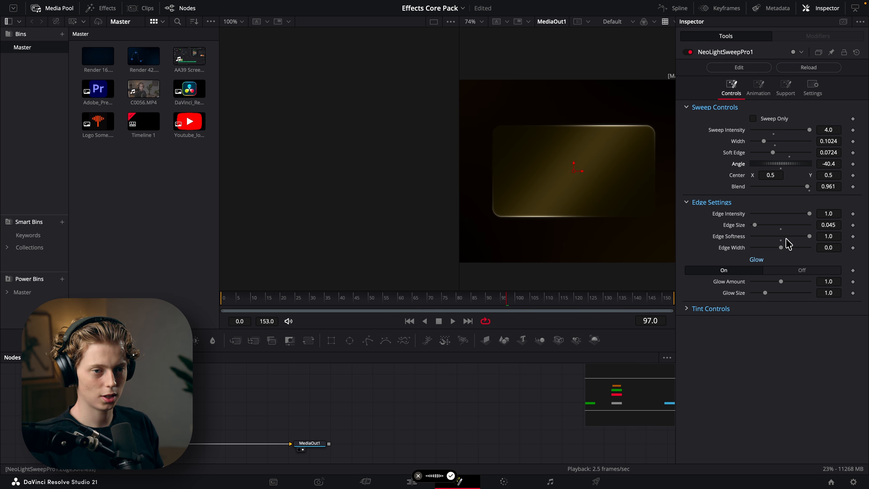
{"action": "left_click", "coordinate": [781, 240]}
{"action": "left_click", "coordinate": [781, 229]}
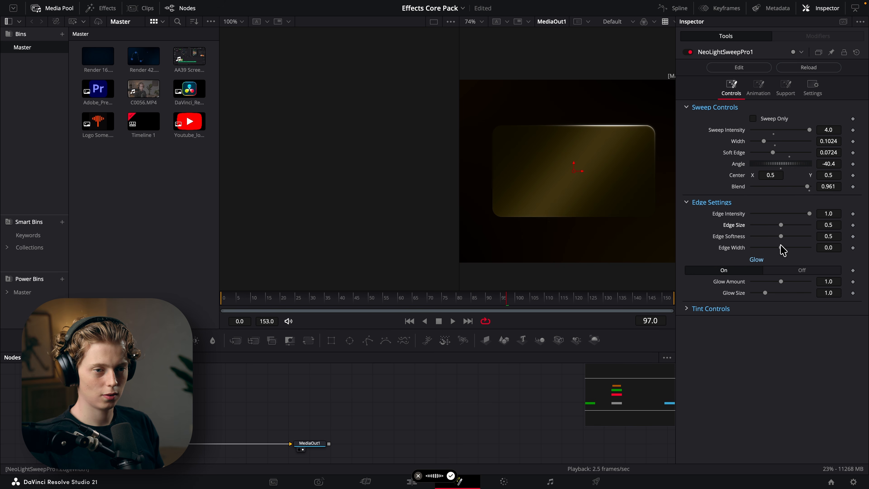
Try an Edge Width of 0.092, reset it to 0.0, and set the Soft Edge to 0.052
{"action": "left_click_drag", "start_coordinate": [780, 245], "coordinate": [781, 248]}
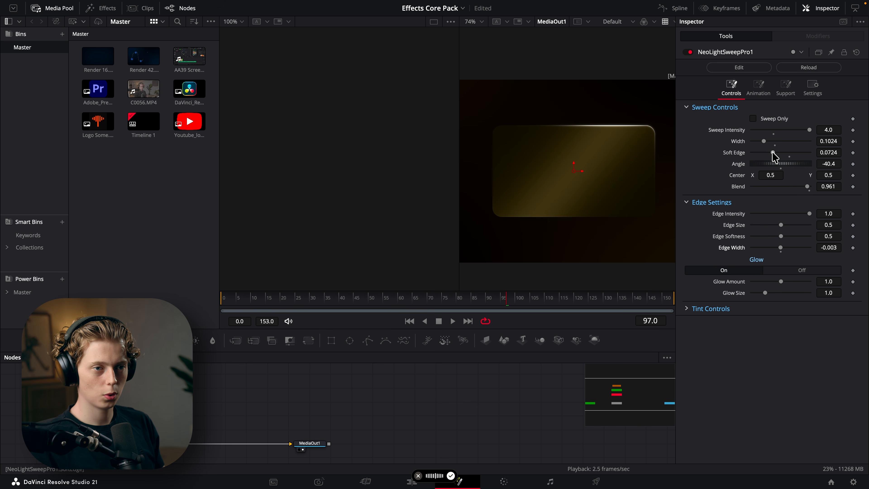
{"action": "left_click_drag", "start_coordinate": [774, 157], "coordinate": [750, 155]}
{"action": "left_click_drag", "start_coordinate": [778, 247], "coordinate": [796, 253]}
{"action": "left_click_drag", "start_coordinate": [752, 153], "coordinate": [762, 156]}
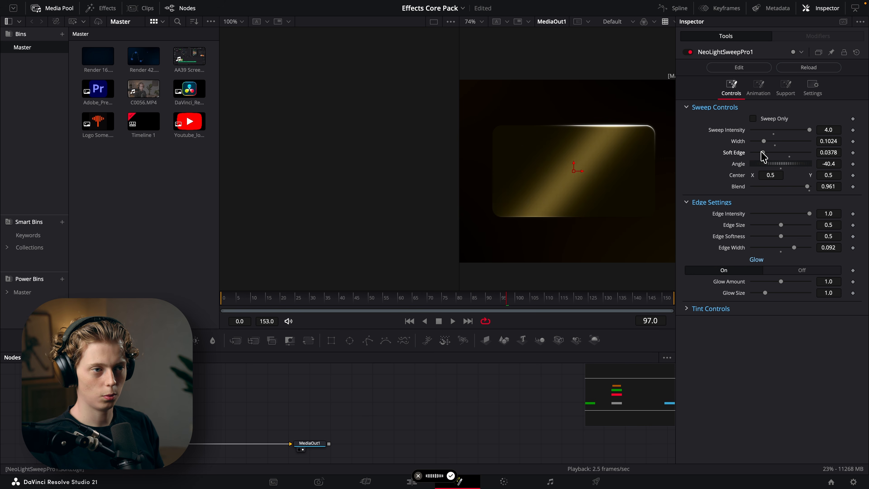
{"action": "left_click_drag", "start_coordinate": [764, 152], "coordinate": [766, 152]}
{"action": "left_click", "coordinate": [780, 252]}
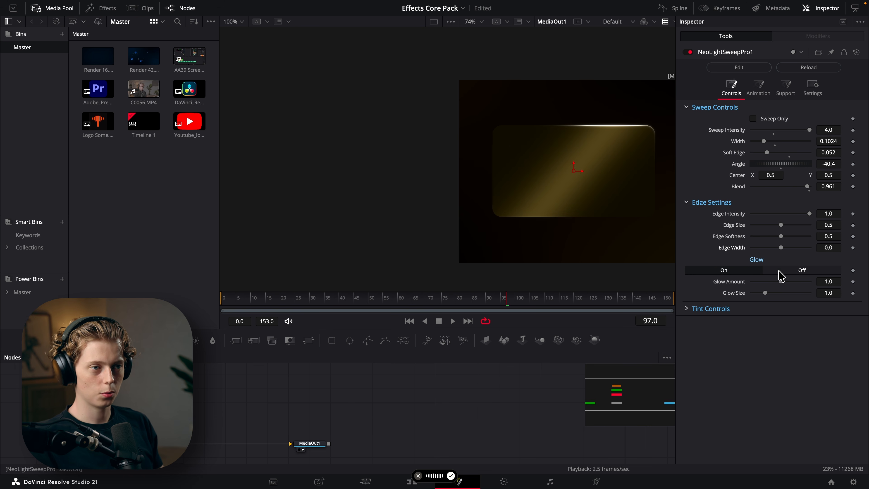
Toggle the edge Glow off and on repeatedly to compare the card's edge, leaving it on
{"action": "left_click", "coordinate": [778, 271]}
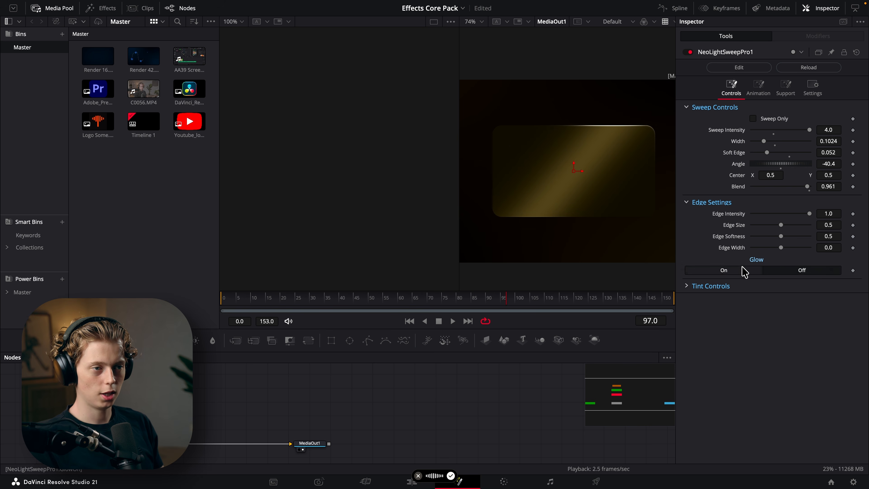
{"action": "left_click", "coordinate": [741, 268]}
{"action": "left_click", "coordinate": [778, 270]}
{"action": "left_click", "coordinate": [749, 270]}
{"action": "left_click", "coordinate": [782, 273]}
{"action": "left_click", "coordinate": [749, 271]}
{"action": "left_click", "coordinate": [781, 272]}
{"action": "left_click", "coordinate": [749, 270]}
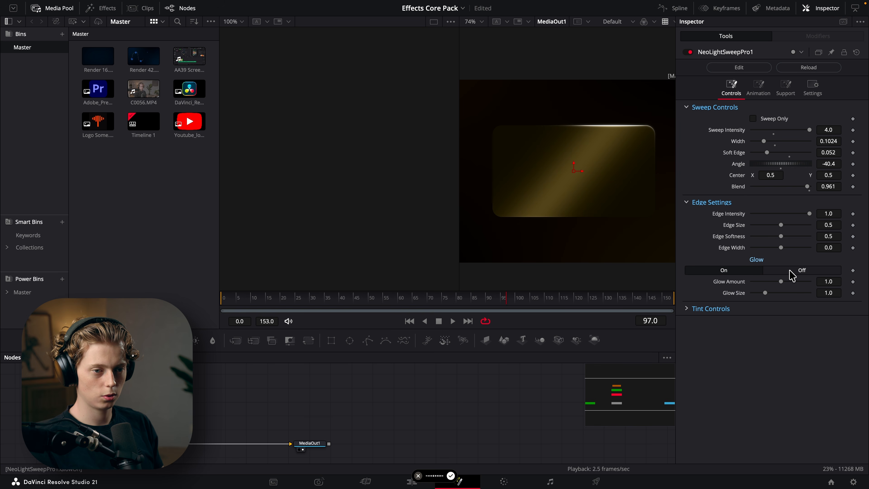
{"action": "left_click", "coordinate": [790, 271]}
{"action": "left_click", "coordinate": [750, 270]}
Try a Glow Amount of 2.0, and settle on a Glow Amount of 1.165 and a Glow Size of 1.39
{"action": "scroll", "coordinate": [628, 141], "scroll_direction": "up", "scroll_amount": 4}
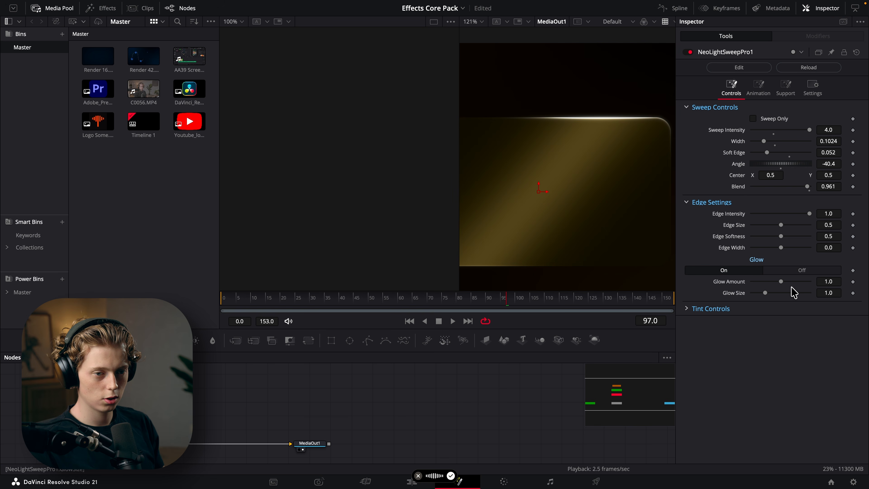
{"action": "left_click_drag", "start_coordinate": [781, 281], "coordinate": [819, 285]}
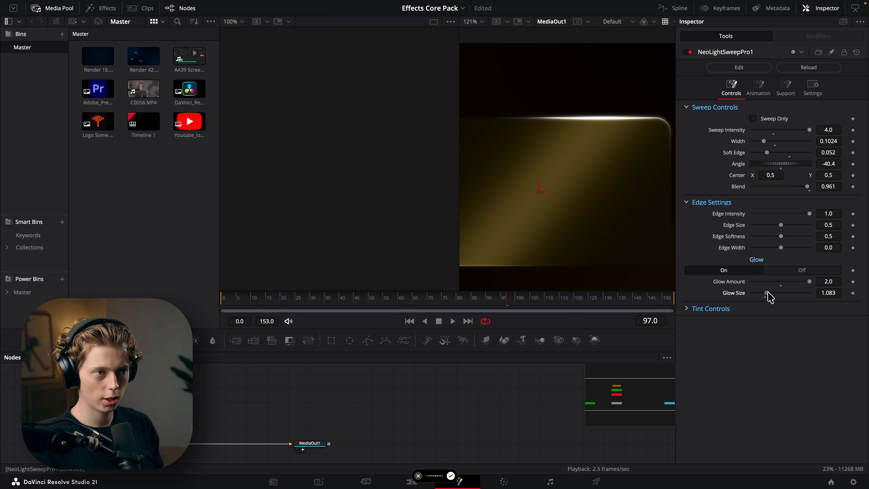
{"action": "mouse_move", "coordinate": [766, 293]}
{"action": "left_mouse_down"}
{"action": "mouse_move", "coordinate": [801, 292]}
{"action": "mouse_move", "coordinate": [768, 291]}
{"action": "left_mouse_up"}
{"action": "left_click_drag", "start_coordinate": [768, 292], "coordinate": [771, 291]}
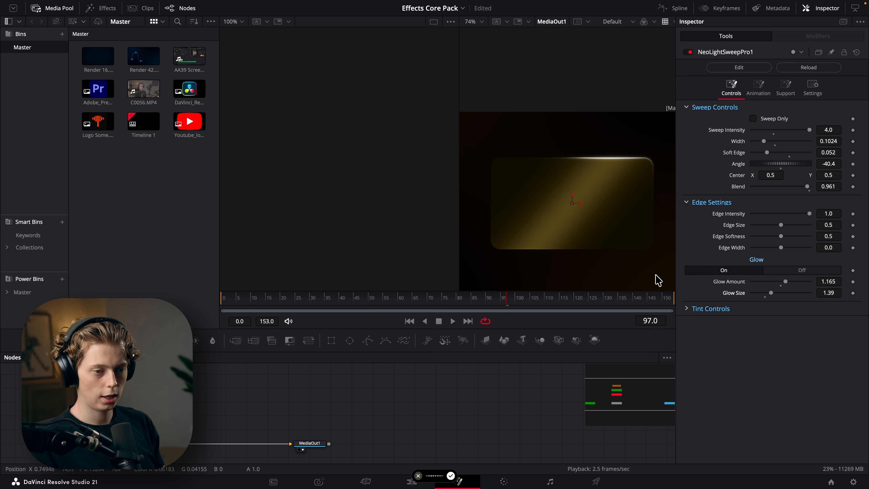
Turn on the tint, try applying it to Both, and apply it to the Edge only
{"action": "left_click", "coordinate": [686, 307]}
{"action": "left_click", "coordinate": [711, 321]}
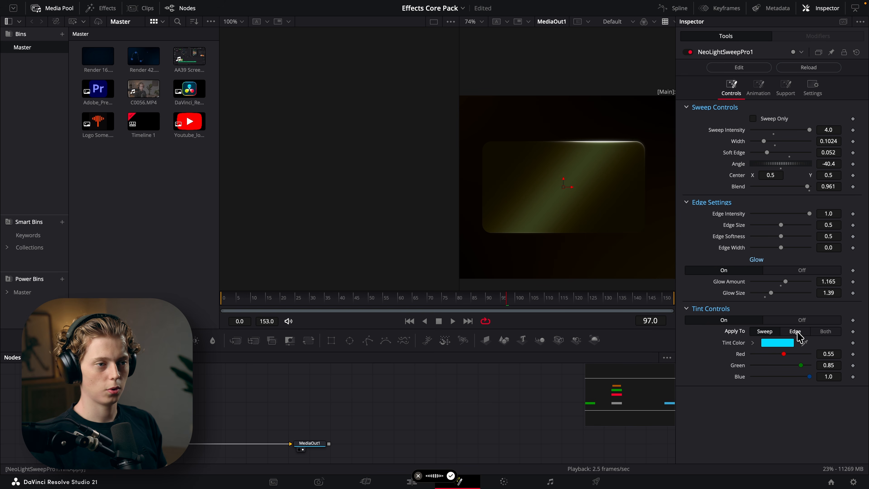
{"action": "left_click", "coordinate": [794, 331]}
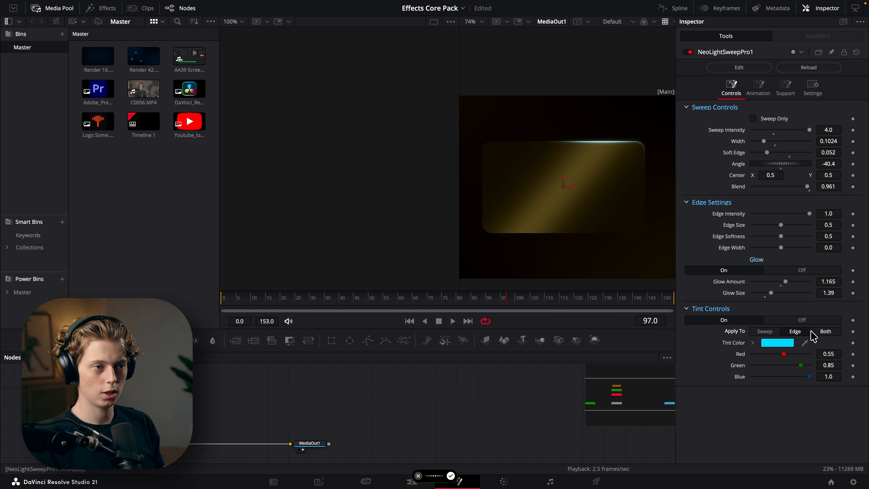
{"action": "left_click", "coordinate": [827, 331]}
{"action": "left_click", "coordinate": [791, 332]}
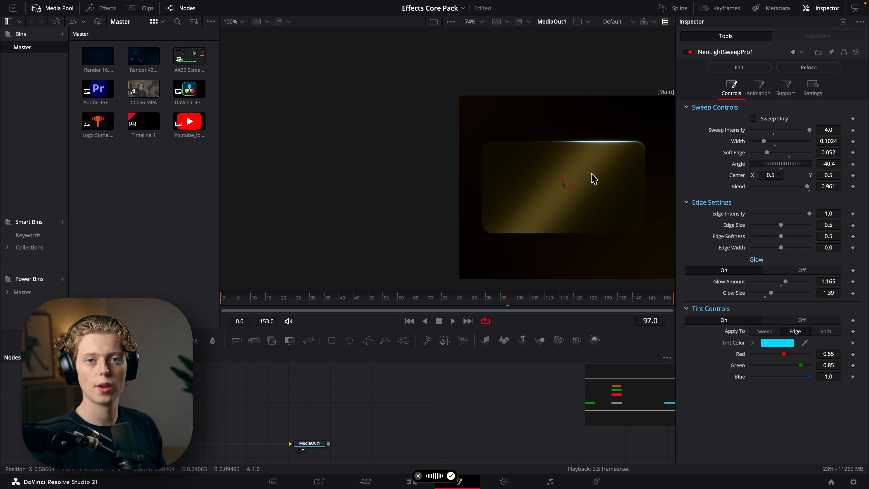
Change the Tint Color to a warm yellow with a hue of 0.128, and inspect the card's glowing edge
{"action": "left_click", "coordinate": [752, 343]}
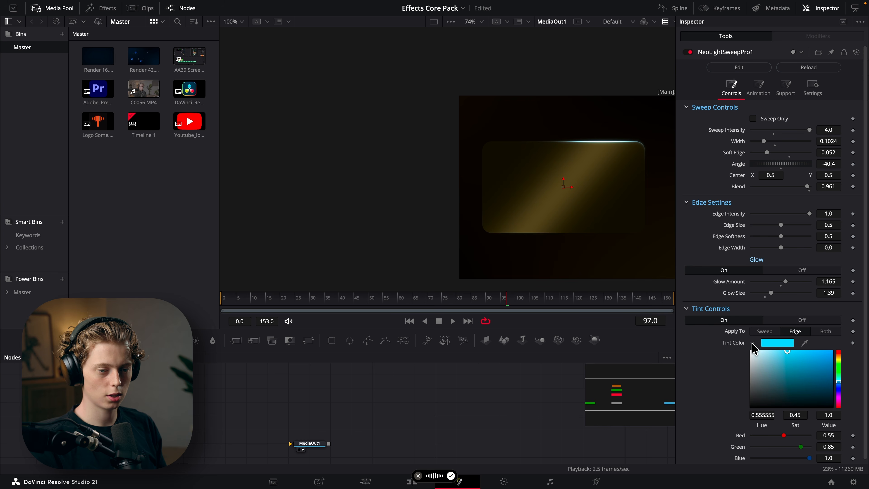
{"action": "left_click", "coordinate": [838, 357]}
{"action": "scroll", "coordinate": [625, 190], "scroll_direction": "up", "scroll_amount": 3}
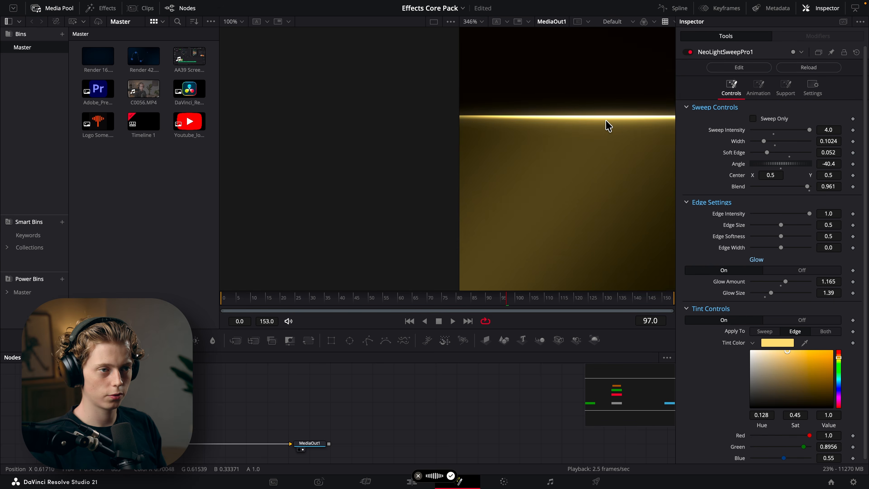
{"action": "scroll", "coordinate": [608, 129], "scroll_direction": "down", "scroll_amount": 3}
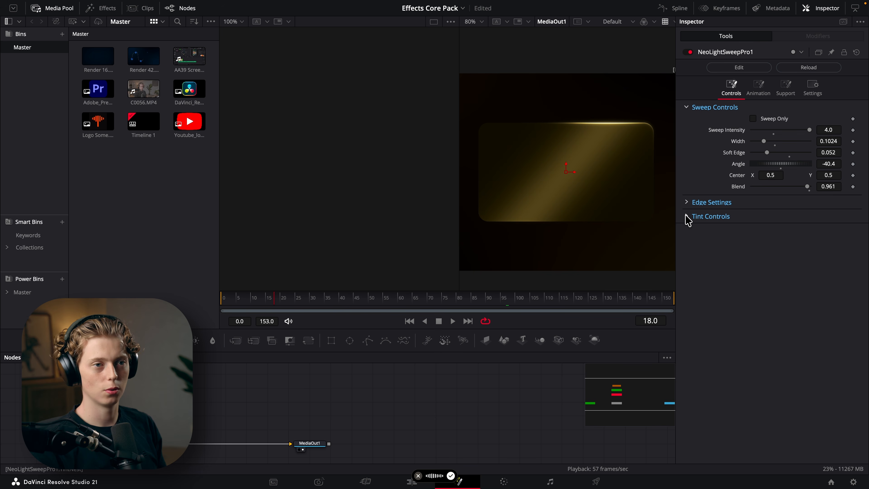
Turn on the sweep's Animate option and play the Sweep animation from the start of the composition
{"action": "left_click", "coordinate": [758, 88]}
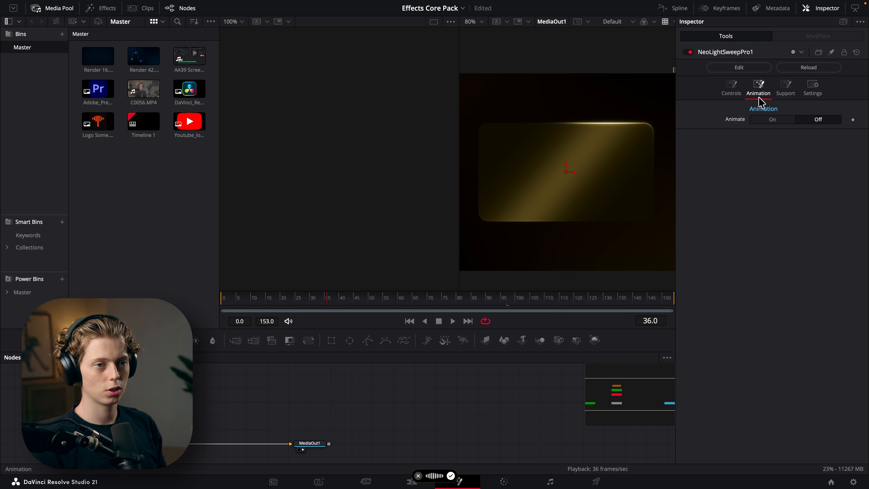
{"action": "left_click", "coordinate": [767, 118]}
{"action": "key", "text": "space"}
{"action": "left_click", "coordinate": [239, 300]}
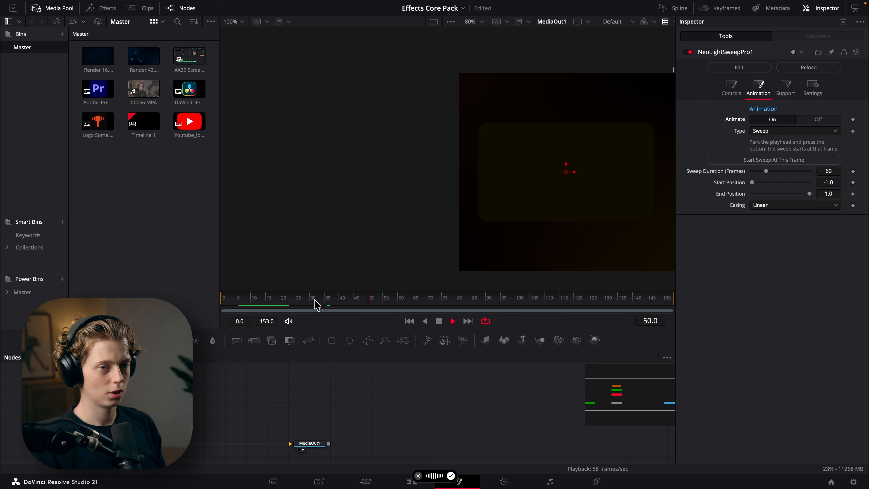
{"action": "left_click", "coordinate": [239, 302]}
{"action": "key", "text": "space"}
{"action": "left_click", "coordinate": [222, 301]}
{"action": "key", "text": "space"}
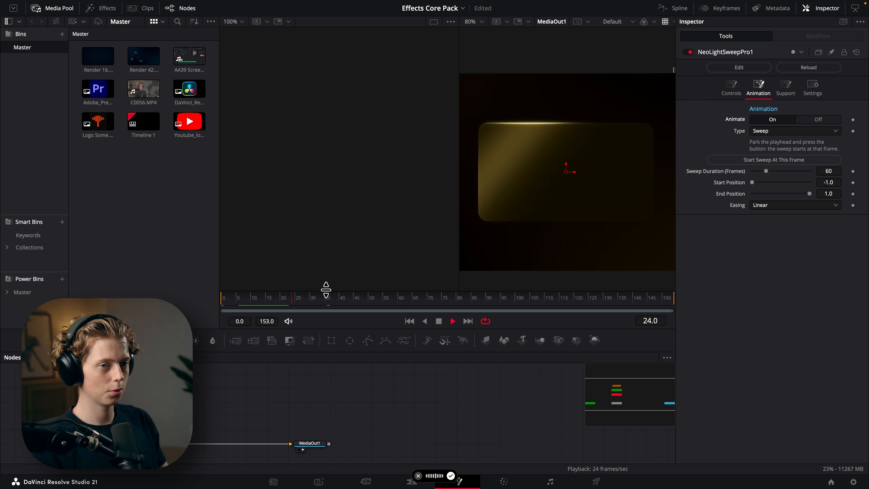
Park the playhead at frame 60, make the sweep start at this frame, and preview the animation
{"action": "left_click_drag", "start_coordinate": [326, 289], "coordinate": [390, 305]}
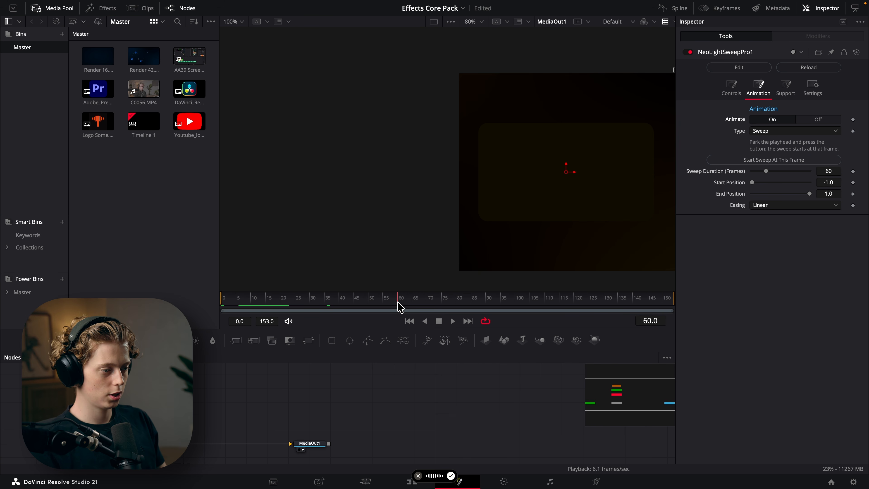
{"action": "left_click", "coordinate": [790, 160]}
{"action": "key", "text": "space"}
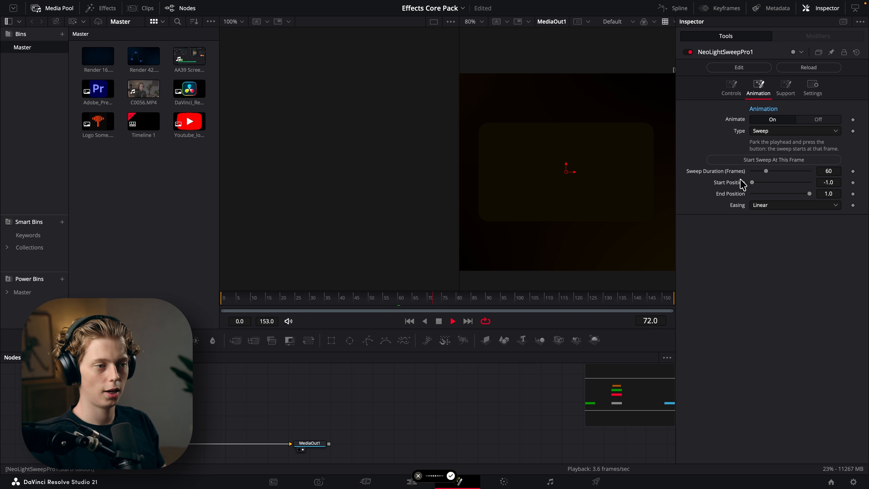
{"action": "left_click", "coordinate": [400, 302]}
{"action": "key", "text": "space"}
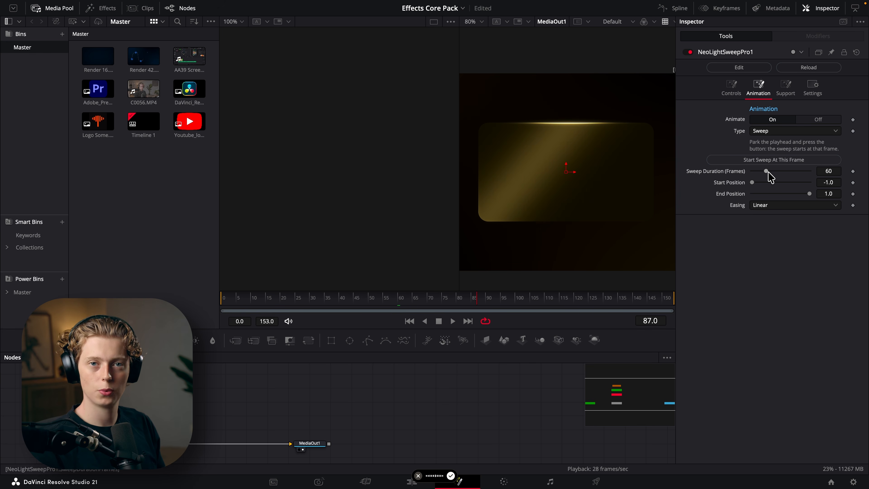
Try shortening the card sweep's Sweep Duration to 52 and 26 frames, and preview the faster sweep
{"action": "left_click_drag", "start_coordinate": [769, 173], "coordinate": [781, 173]}
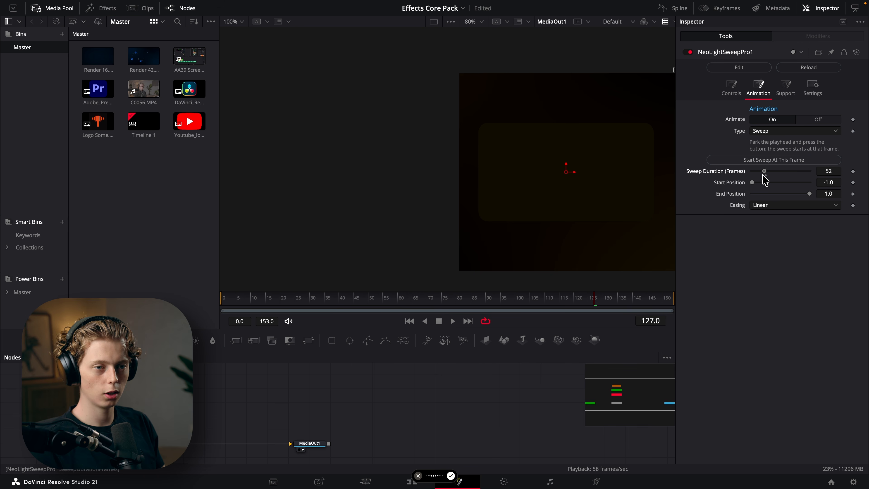
{"action": "left_click_drag", "start_coordinate": [380, 301], "coordinate": [469, 253]}
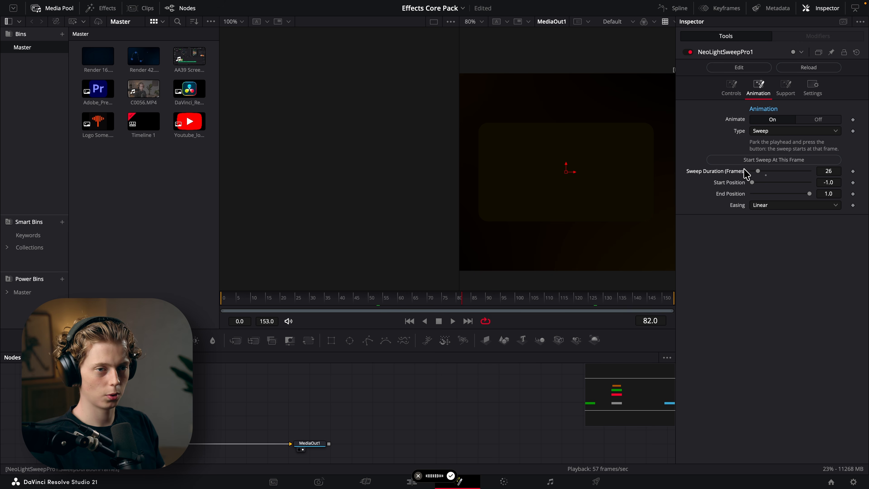
Add DaVinci_Resolve_Studio.png to the node graph, show it in the viewer, and attach a Neo Light Sweep Pro (NLs) node to it
{"action": "left_click_drag", "start_coordinate": [189, 90], "coordinate": [279, 404]}
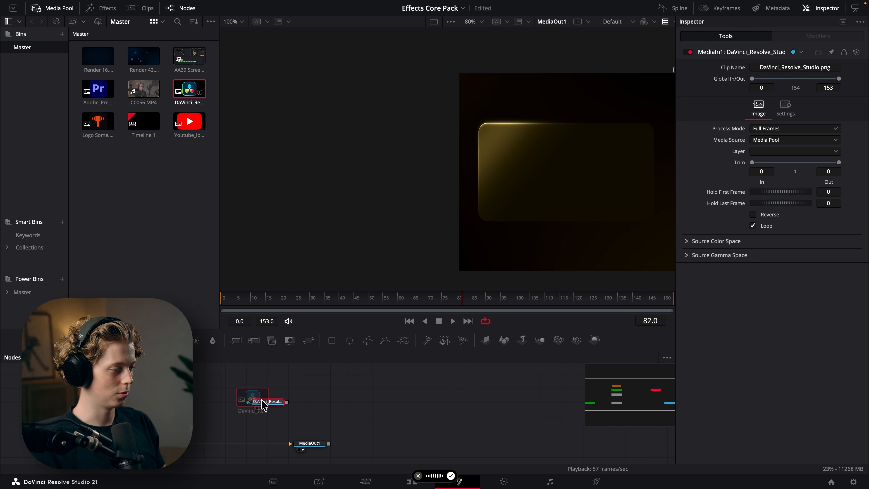
{"action": "key", "text": "2"}
{"action": "key", "text": "shift+space"}
{"action": "type", "text": "neo light"}
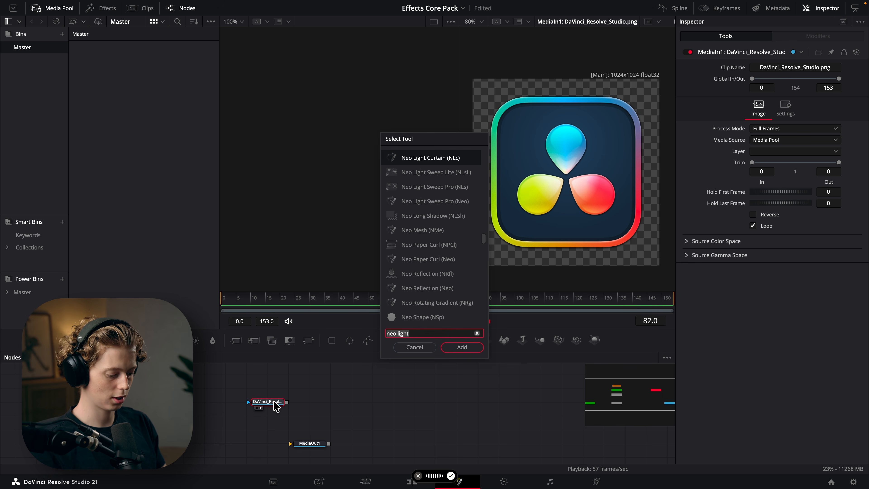
{"action": "key", "text": "Down"}
{"action": "key", "text": "Down"}
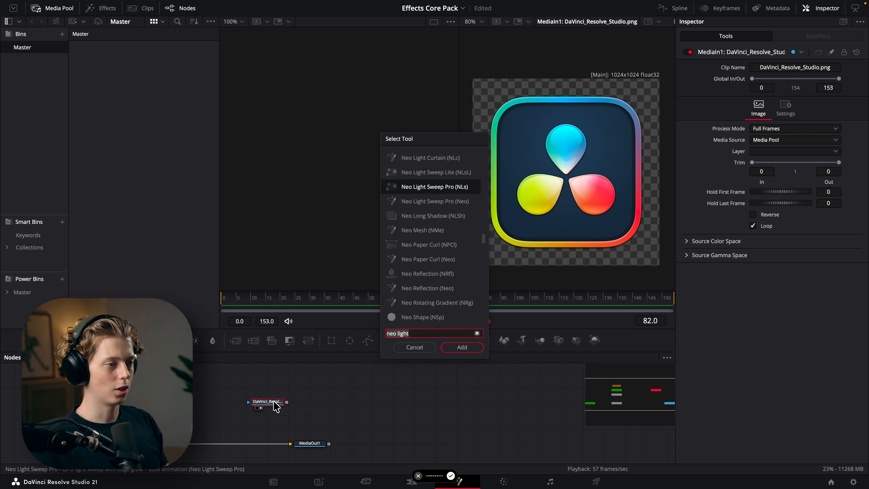
{"action": "key", "text": "Return"}
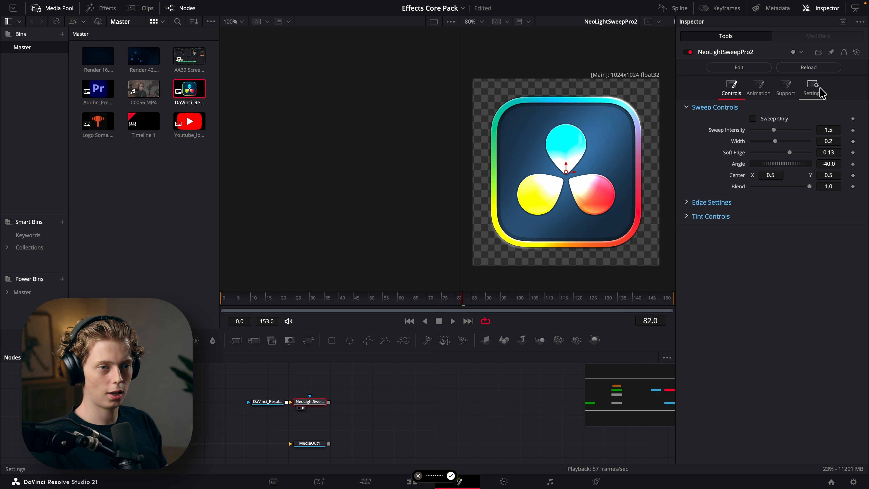
Reduce the logo sweep's Soft Edge and Sweep Intensity, turn on its Animate option, and play the animation
{"action": "left_click_drag", "start_coordinate": [766, 152], "coordinate": [764, 152]}
{"action": "left_click_drag", "start_coordinate": [773, 130], "coordinate": [766, 130]}
{"action": "left_click", "coordinate": [758, 88]}
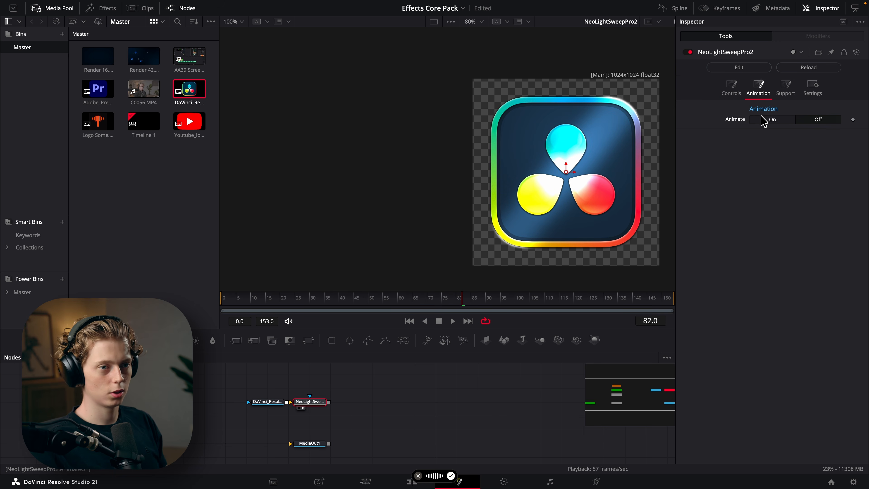
{"action": "left_click", "coordinate": [761, 116]}
{"action": "key", "text": "space"}
{"action": "left_click_drag", "start_coordinate": [248, 297], "coordinate": [326, 309]}
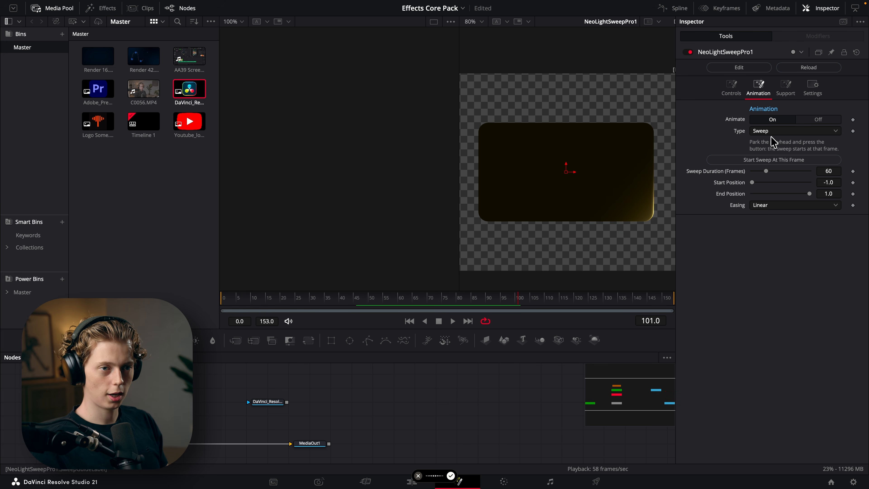
Try the Ease In easing on the card's 60-frame sweep and preview it
{"action": "left_click", "coordinate": [774, 206]}
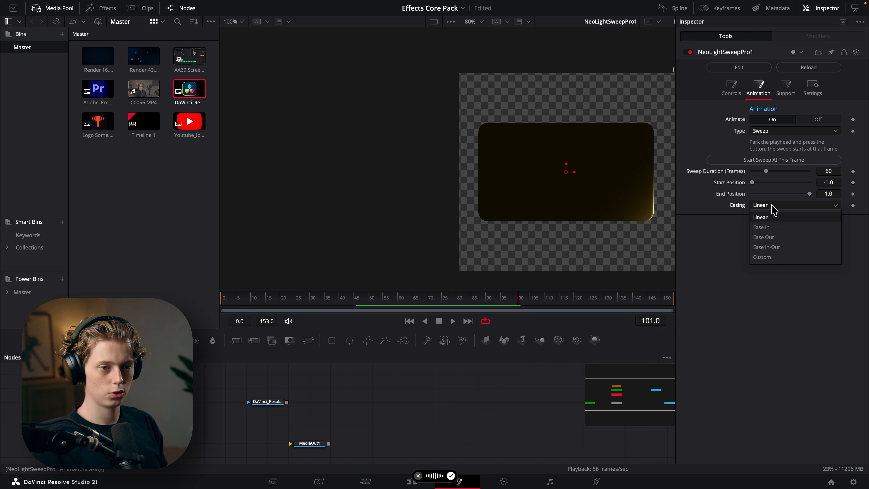
{"action": "left_click", "coordinate": [777, 231]}
{"action": "key", "text": "space"}
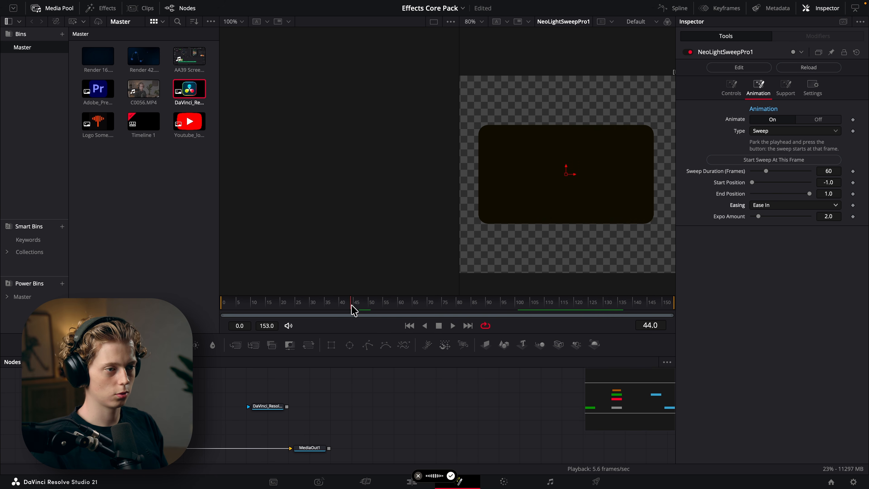
{"action": "key", "text": "space"}
Try the Ease Out and Ease In-Out easings on the card's sweep
{"action": "left_click", "coordinate": [783, 206]}
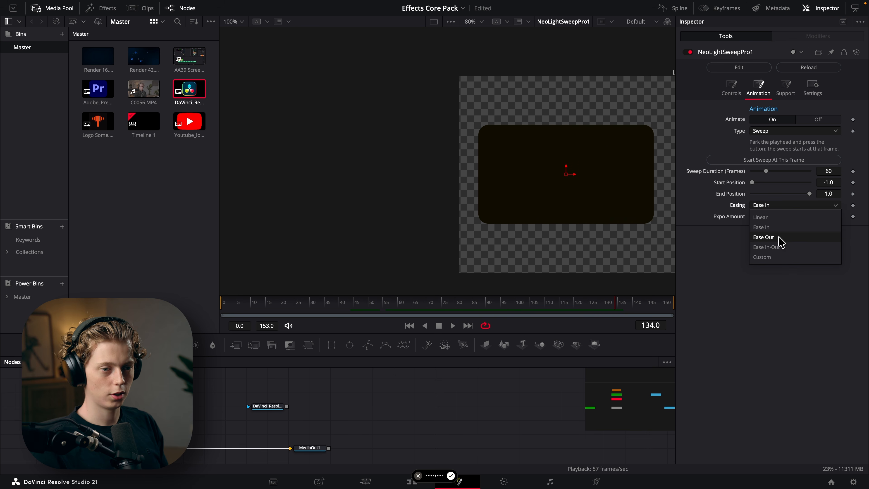
{"action": "left_click", "coordinate": [782, 240]}
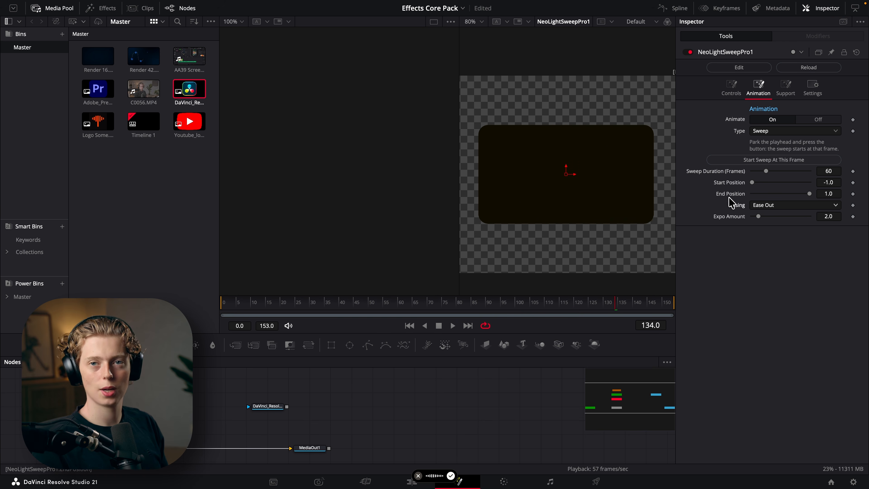
{"action": "left_click", "coordinate": [756, 204]}
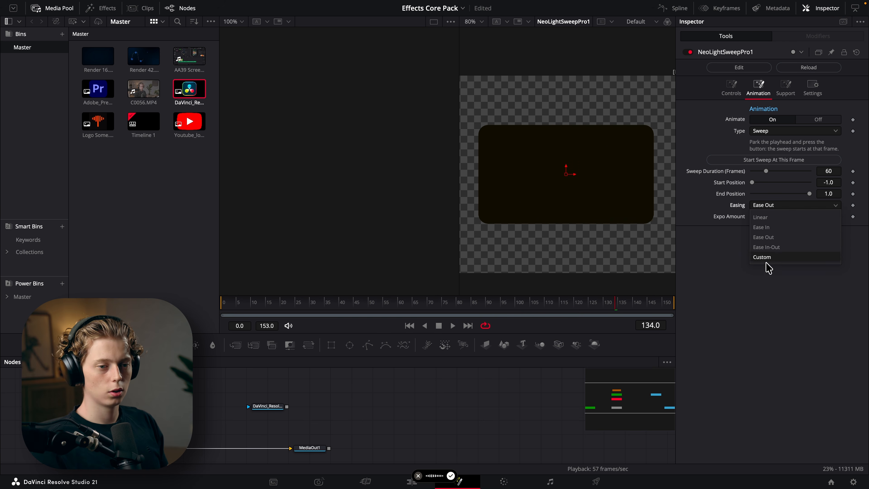
{"action": "left_click", "coordinate": [771, 249]}
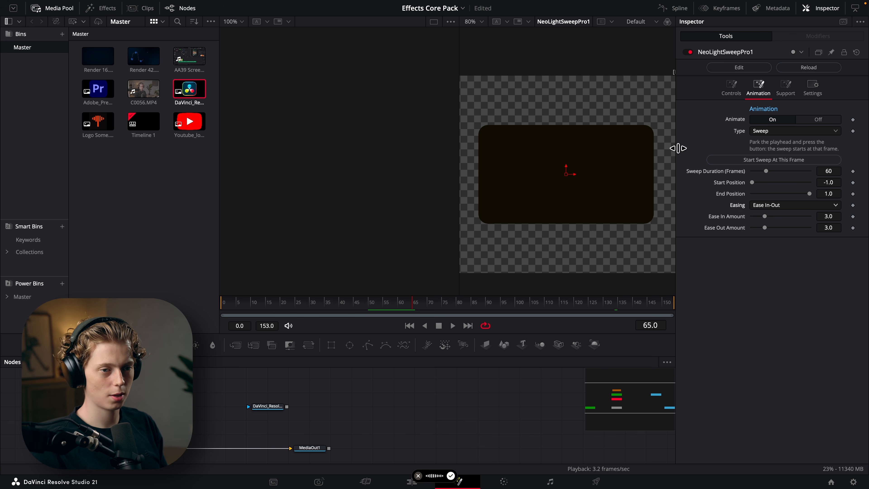
Try the Custom easing, bend its curve into an S-shape from both end points, and preview the sweep
{"action": "left_click", "coordinate": [770, 205]}
{"action": "left_click", "coordinate": [770, 260]}
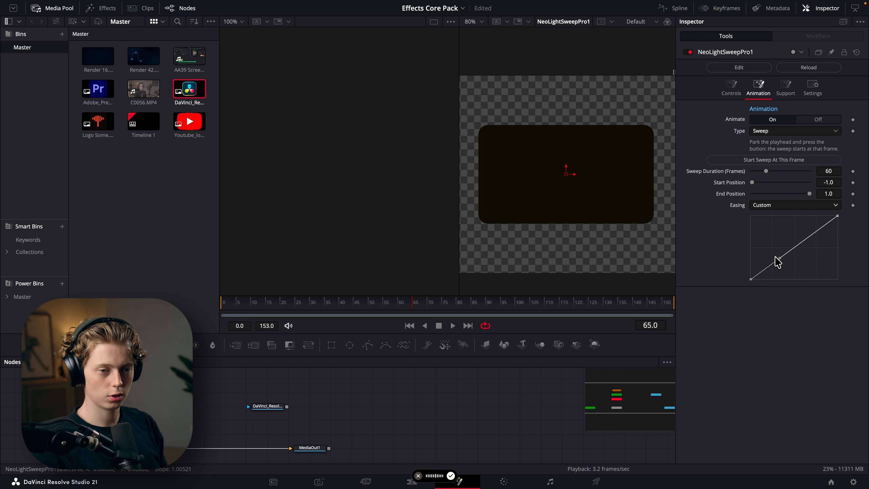
{"action": "left_click_drag", "start_coordinate": [779, 258], "coordinate": [805, 279]}
{"action": "left_click", "coordinate": [837, 215]}
{"action": "left_click_drag", "start_coordinate": [808, 236], "coordinate": [750, 219]}
{"action": "key", "text": "space"}
{"action": "key", "text": "space"}
Return the easing to Linear, change the card sweep's animation type to Loop, and play it
{"action": "left_click", "coordinate": [774, 205]}
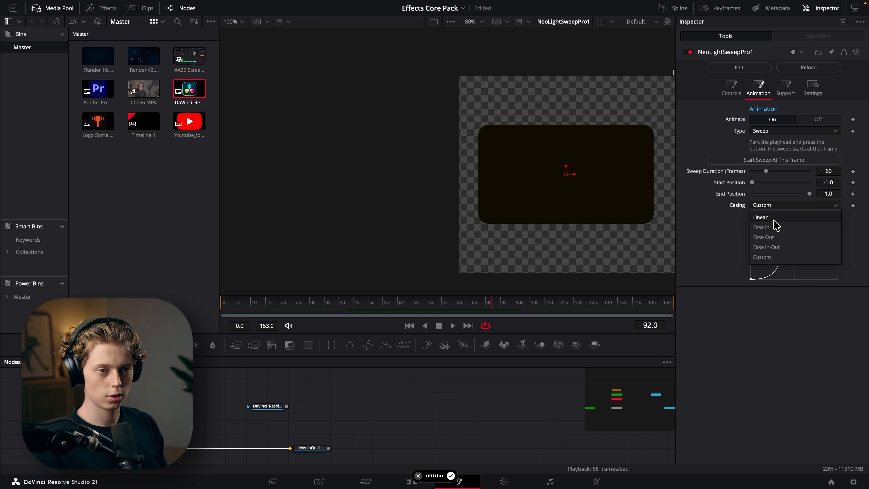
{"action": "left_click", "coordinate": [773, 219]}
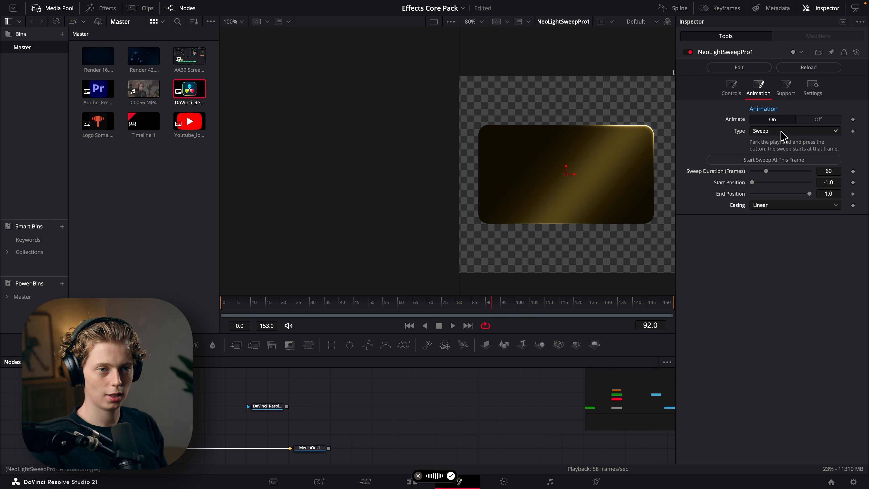
{"action": "left_click", "coordinate": [799, 131]}
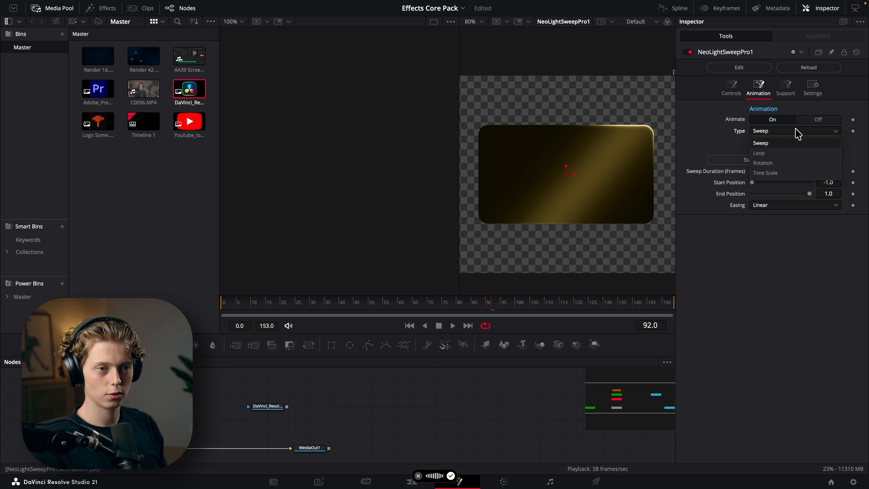
{"action": "left_click", "coordinate": [776, 153]}
{"action": "key", "text": "space"}
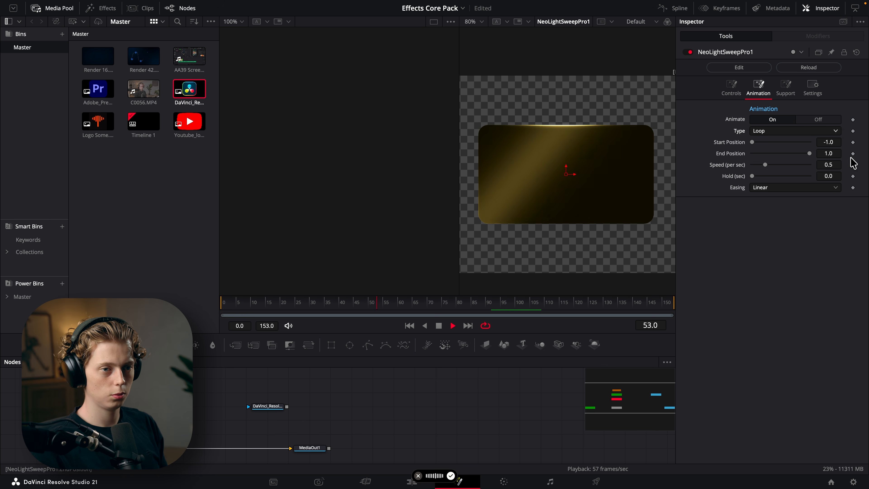
{"action": "key", "text": "space"}
Set the loop's Start Position to -0.072, End Position to 0.148 and Speed to 1.893, previewing the changes
{"action": "left_click_drag", "start_coordinate": [829, 152], "coordinate": [793, 153]}
{"action": "mouse_move", "coordinate": [826, 143]}
{"action": "left_mouse_down"}
{"action": "mouse_move", "coordinate": [864, 143]}
{"action": "mouse_move", "coordinate": [826, 153]}
{"action": "mouse_move", "coordinate": [826, 143]}
{"action": "left_mouse_up"}
{"action": "key", "text": "space"}
{"action": "key", "text": "space"}
{"action": "left_click_drag", "start_coordinate": [840, 153], "coordinate": [828, 153]}
{"action": "key", "text": "space"}
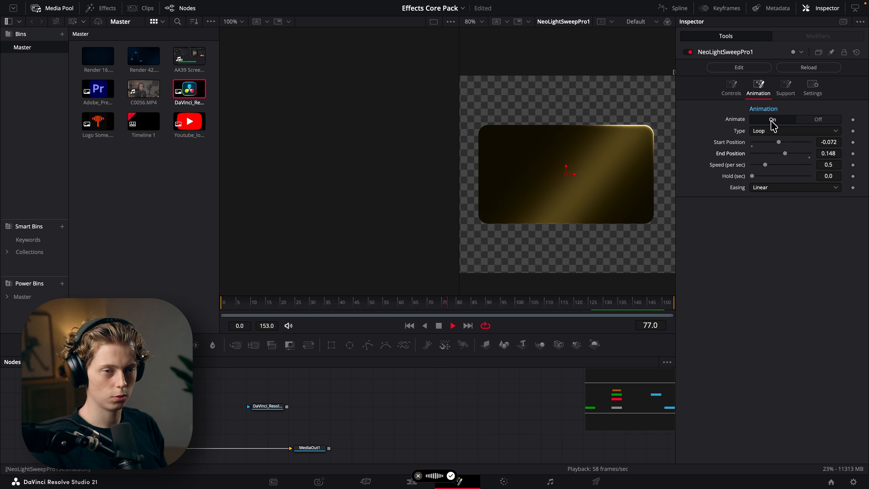
{"action": "key", "text": "space"}
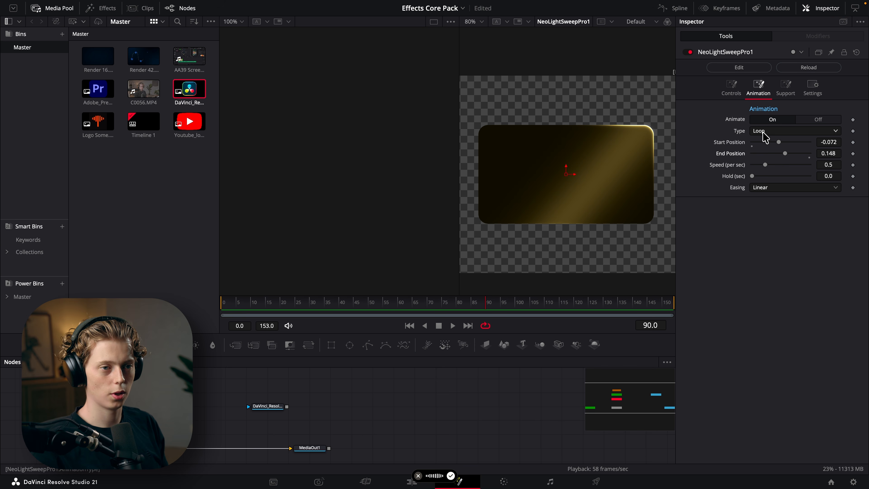
{"action": "left_click_drag", "start_coordinate": [769, 164], "coordinate": [806, 167]}
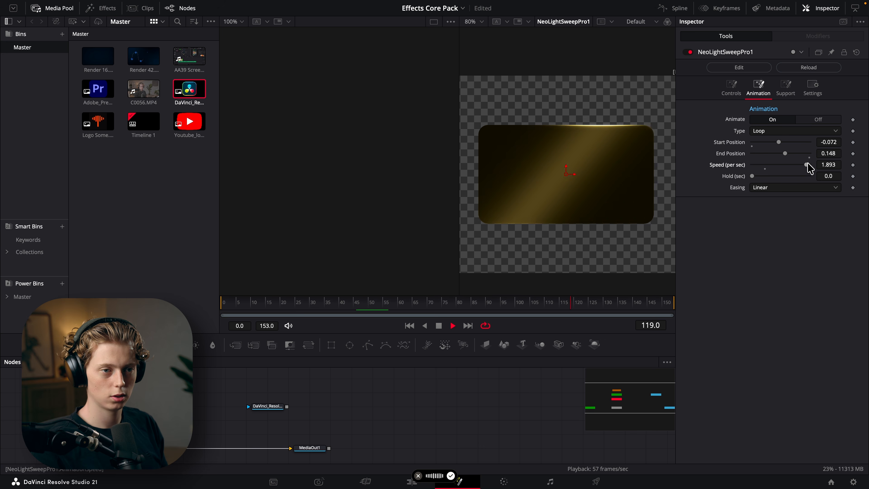
Try the Rotation animation type with a Speed of 0.5 and preview the rotating light
{"action": "left_click", "coordinate": [787, 131]}
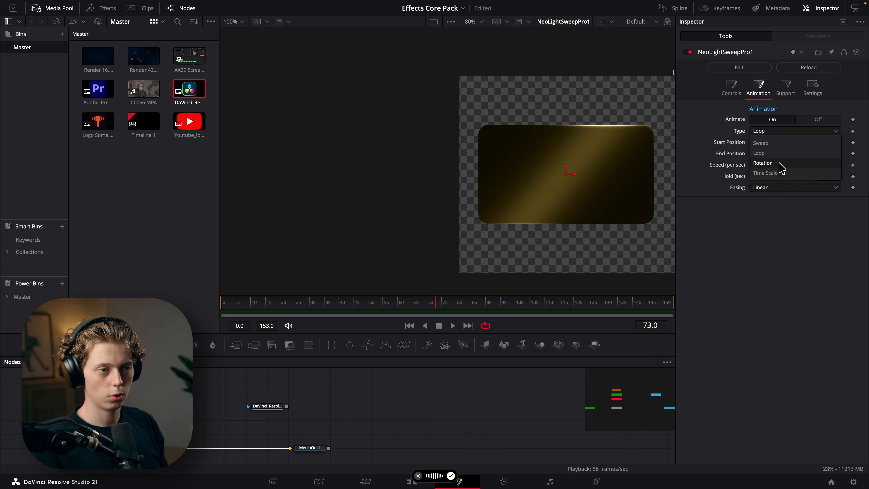
{"action": "left_click", "coordinate": [780, 165]}
{"action": "left_click_drag", "start_coordinate": [806, 141], "coordinate": [766, 143]}
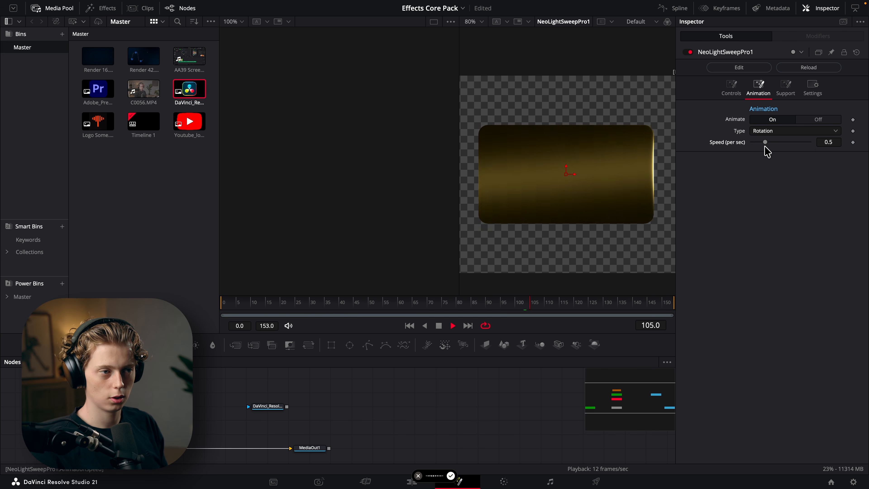
{"action": "key", "text": "space"}
Change the animation type to Time Scale, set Start Position to -0.357, adjust End Position, and preview the sweep
{"action": "left_click", "coordinate": [731, 88]}
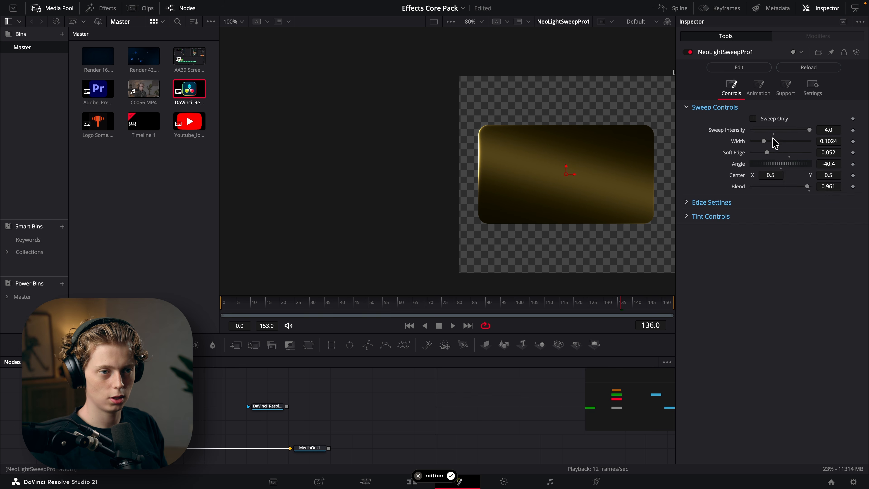
{"action": "left_click", "coordinate": [758, 88]}
{"action": "key", "text": "space"}
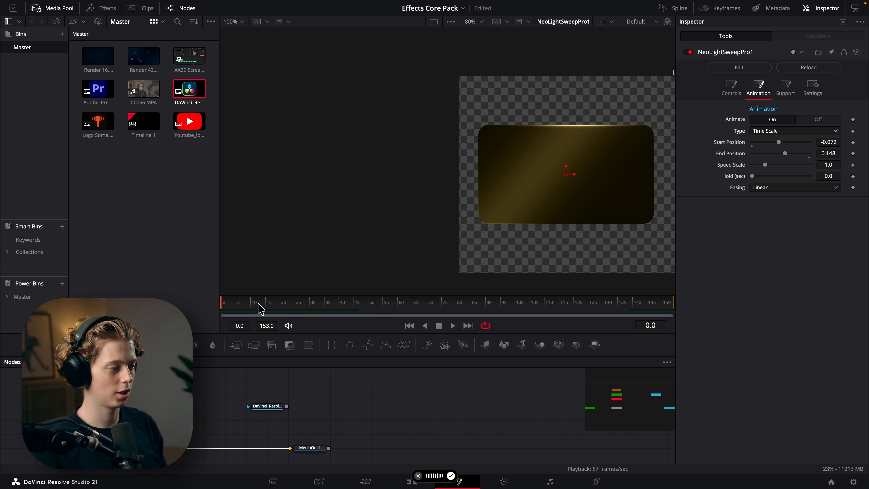
{"action": "left_click_drag", "start_coordinate": [830, 143], "coordinate": [752, 142]}
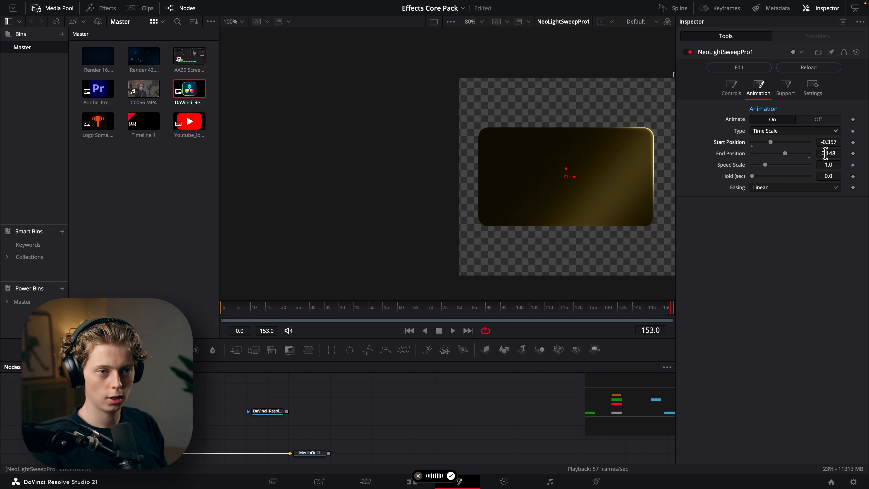
{"action": "mouse_move", "coordinate": [825, 153]}
{"action": "left_mouse_down"}
{"action": "mouse_move", "coordinate": [867, 153]}
{"action": "mouse_move", "coordinate": [824, 153]}
{"action": "left_mouse_up"}
{"action": "key", "text": "space"}
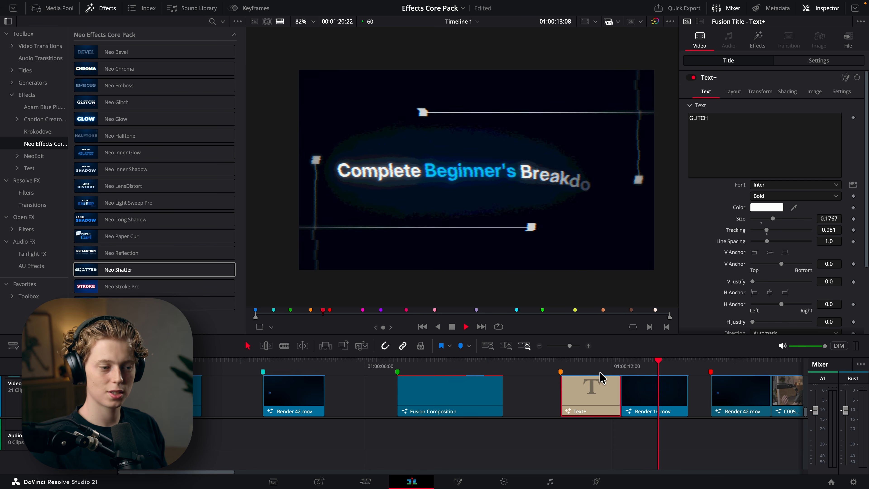
Play the GLITCH title on the timeline and view the Animation settings of its Neo Glitch effect
{"action": "left_click", "coordinate": [576, 365]}
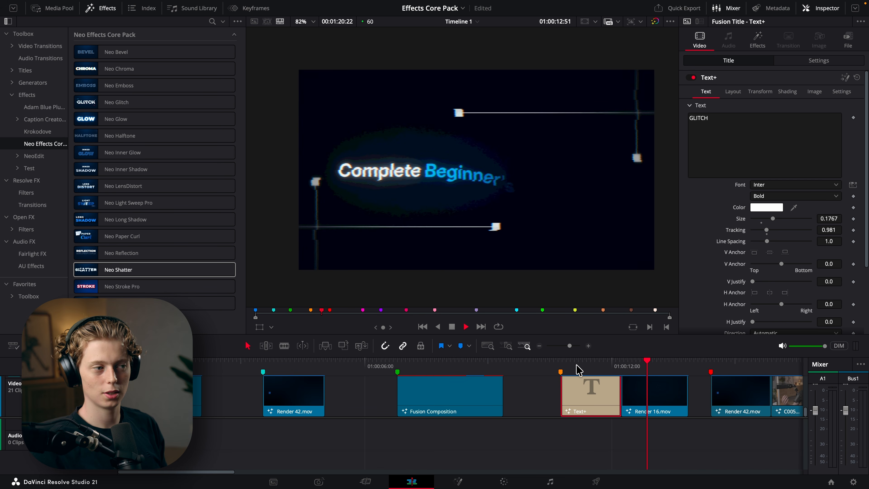
{"action": "left_click", "coordinate": [576, 369]}
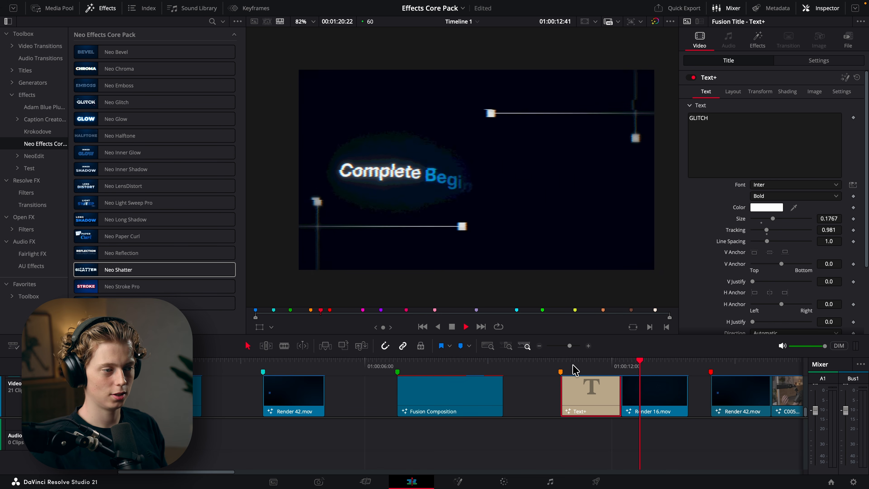
{"action": "left_click", "coordinate": [573, 365]}
{"action": "key", "text": "space"}
{"action": "left_click", "coordinate": [758, 38]}
{"action": "left_click", "coordinate": [746, 91]}
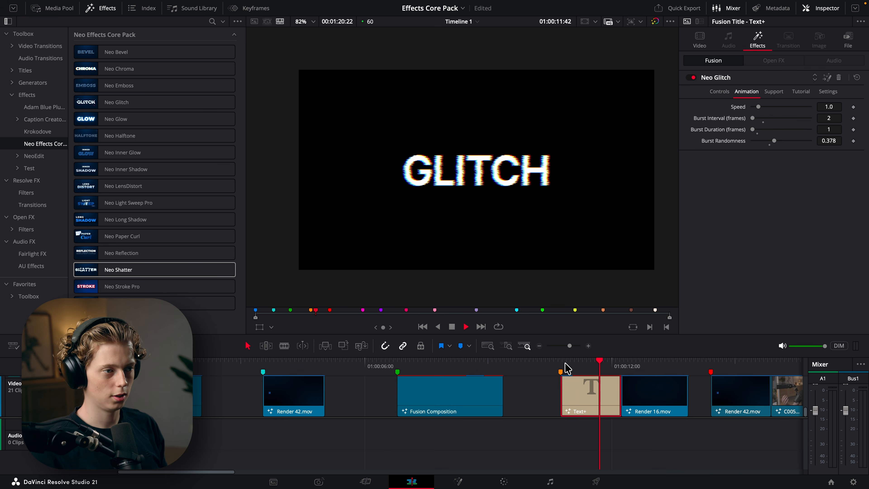
Remove the existing Neo Glitch from the GLITCH title, apply a fresh Neo Glitch effect, and play the title
{"action": "left_click", "coordinate": [838, 77]}
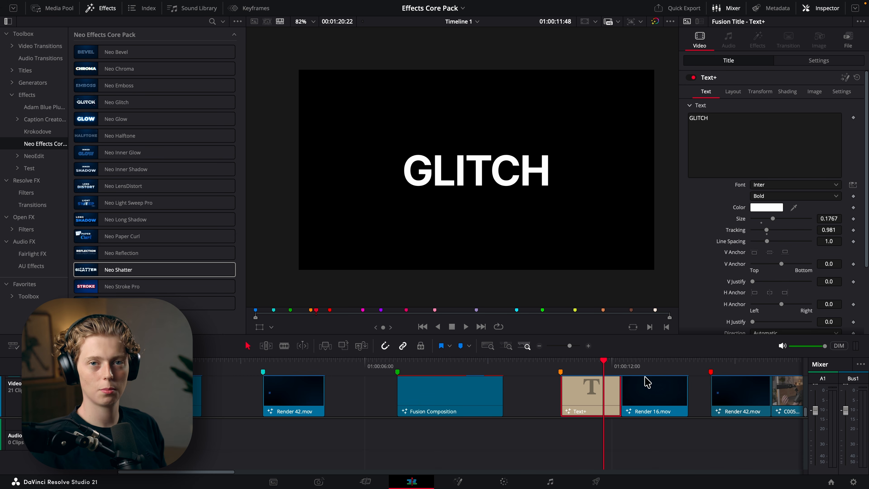
{"action": "left_click_drag", "start_coordinate": [129, 105], "coordinate": [578, 397]}
{"action": "left_click", "coordinate": [569, 362]}
{"action": "key", "text": "space"}
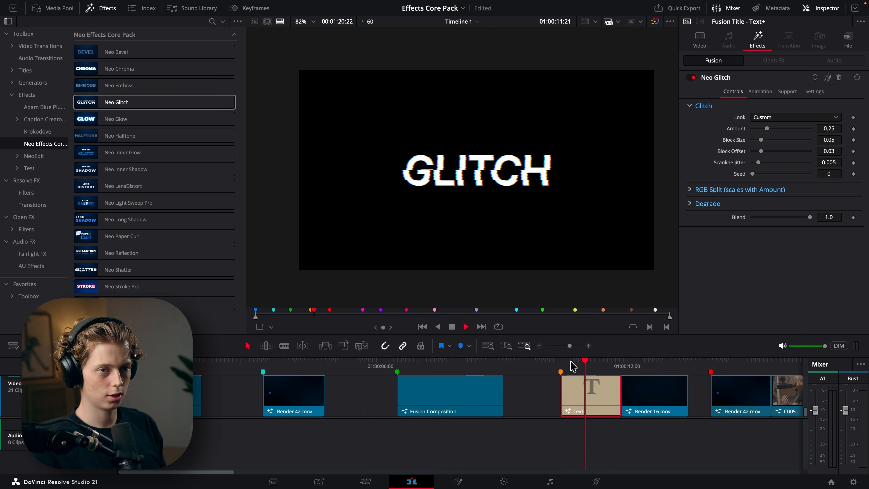
Stop playback and view Neo Glitch's available Look presets, keeping Custom
{"action": "key", "text": "space"}
{"action": "left_click", "coordinate": [763, 117]}
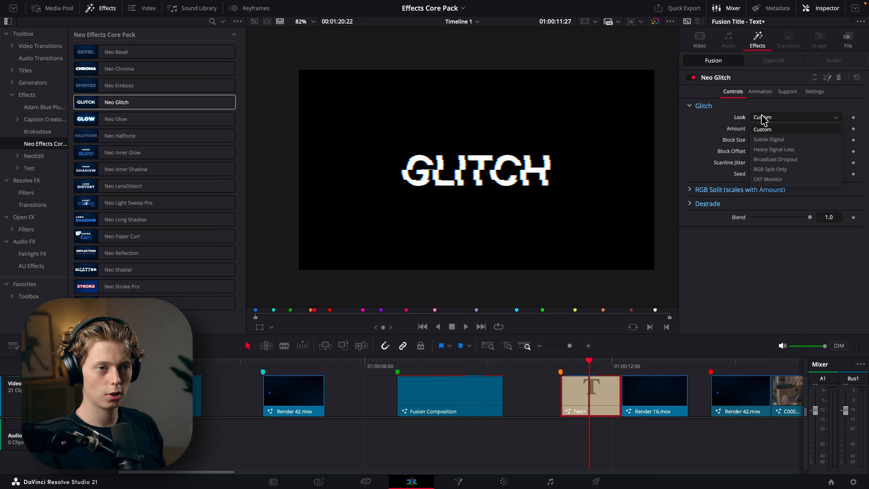
{"action": "left_click", "coordinate": [760, 117]}
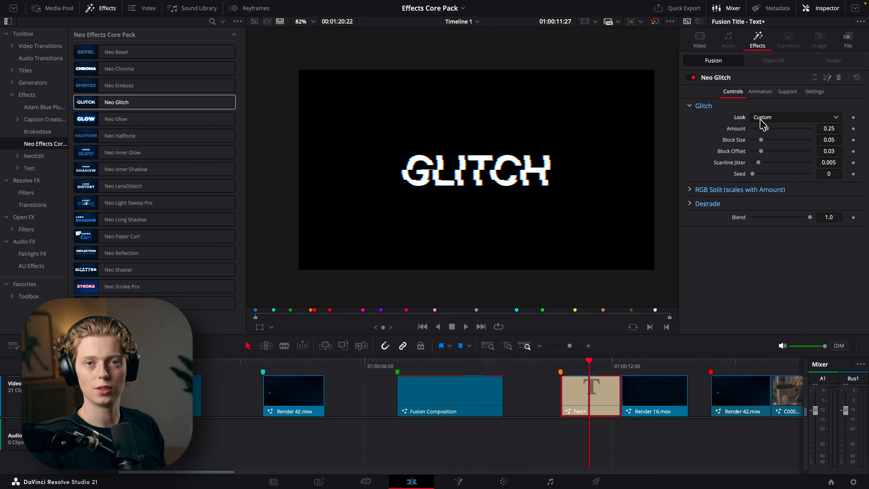
Set Neo Glitch's Look to Subtle Digital and play the GLITCH title
{"action": "left_click", "coordinate": [761, 118]}
{"action": "left_click", "coordinate": [787, 144]}
{"action": "key", "text": "space"}
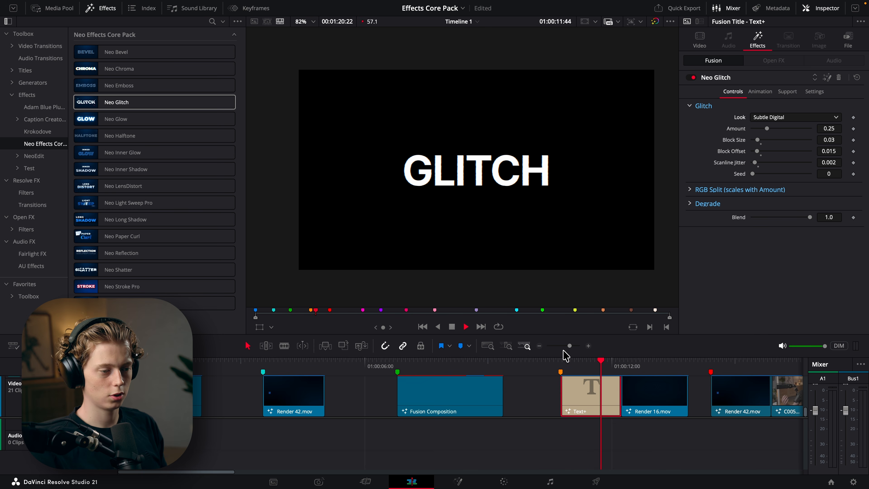
{"action": "left_click", "coordinate": [568, 360]}
{"action": "key", "text": "space"}
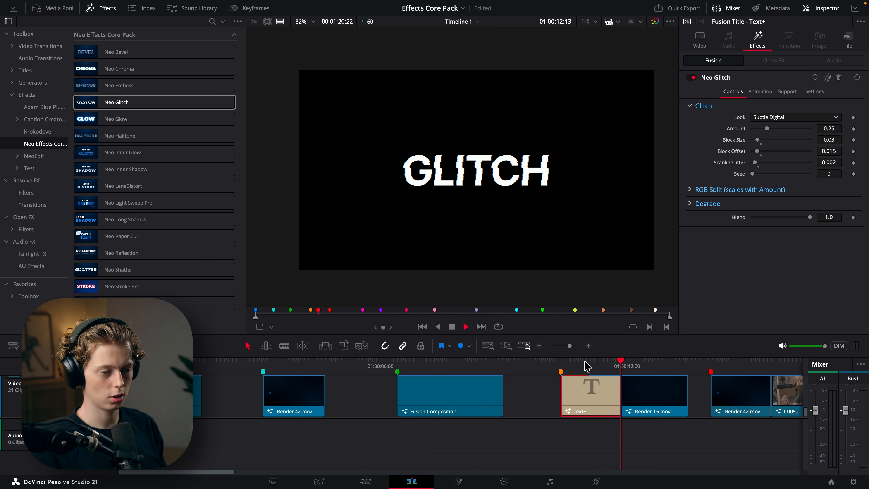
Change the Look to Heavy Signal Loss and play the GLITCH title from its start
{"action": "left_click", "coordinate": [797, 117]}
{"action": "left_click", "coordinate": [787, 164]}
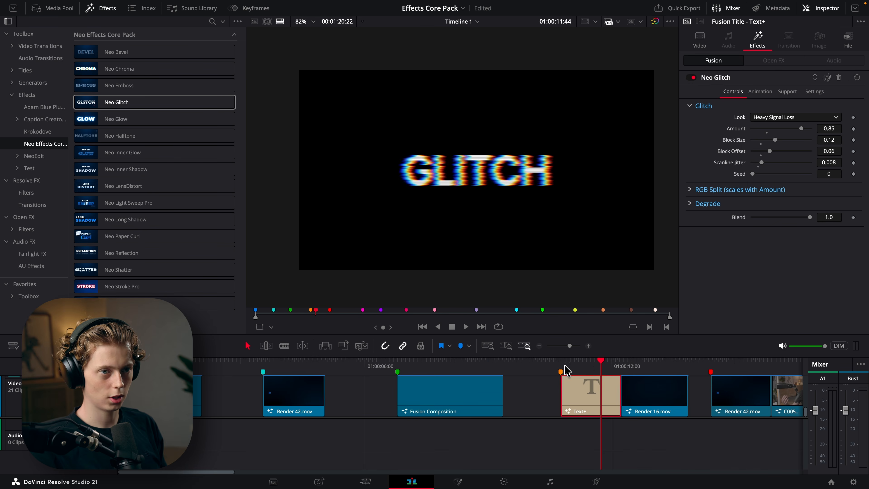
{"action": "left_click", "coordinate": [565, 366]}
{"action": "key", "text": "space"}
{"action": "left_click", "coordinate": [575, 366]}
{"action": "key", "text": "space"}
Switch the Look to Broadcast Dropout and play the title with this preset
{"action": "left_click", "coordinate": [795, 117]}
{"action": "left_click", "coordinate": [781, 160]}
{"action": "key", "text": "space"}
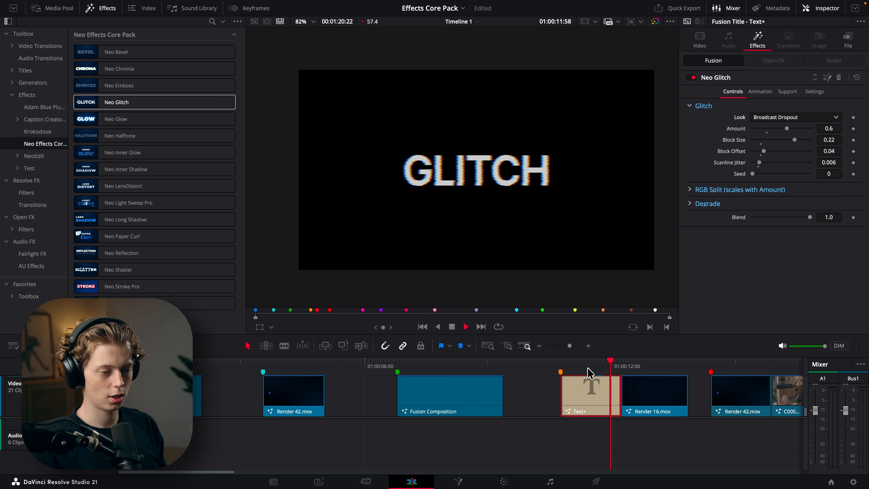
{"action": "key", "text": "space"}
Return the Look to Custom with Block Size 0.05 and Amount 0.528, and play the title
{"action": "left_click", "coordinate": [782, 118]}
{"action": "left_click", "coordinate": [776, 130]}
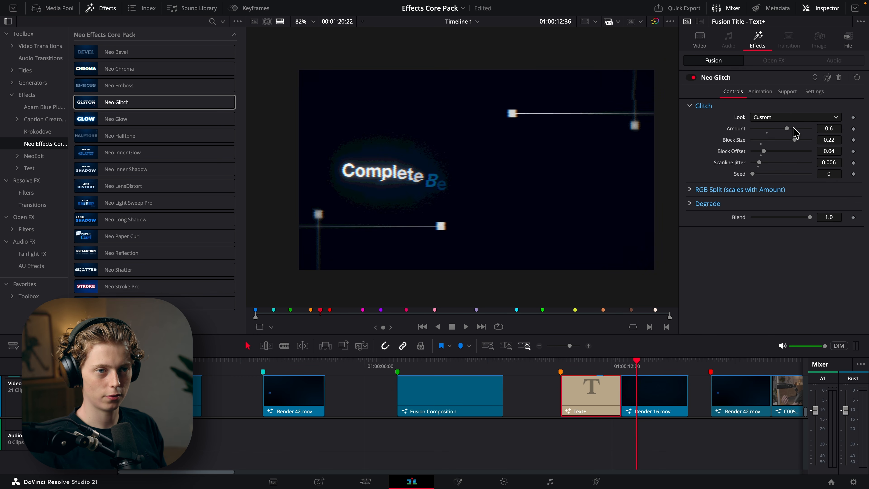
{"action": "left_click", "coordinate": [761, 143]}
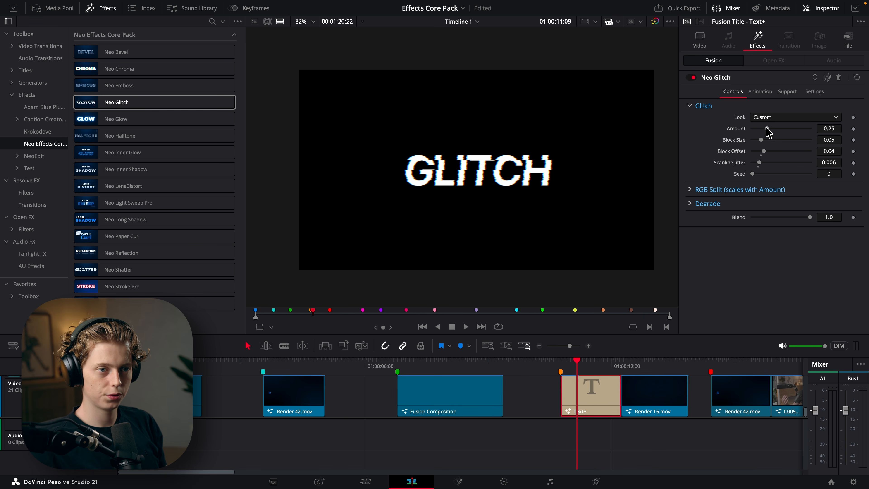
{"action": "left_click_drag", "start_coordinate": [767, 130], "coordinate": [783, 129]}
{"action": "key", "text": "space"}
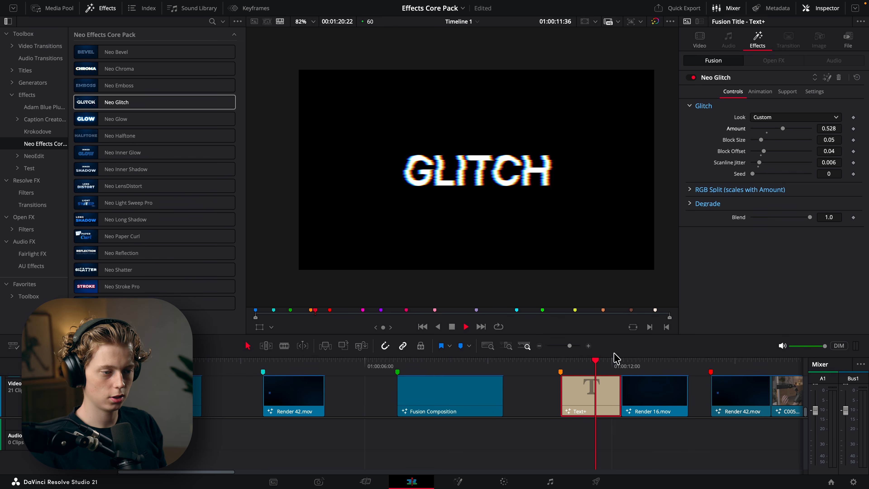
{"action": "left_click", "coordinate": [563, 361]}
{"action": "left_click", "coordinate": [563, 362]}
{"action": "left_click", "coordinate": [564, 360]}
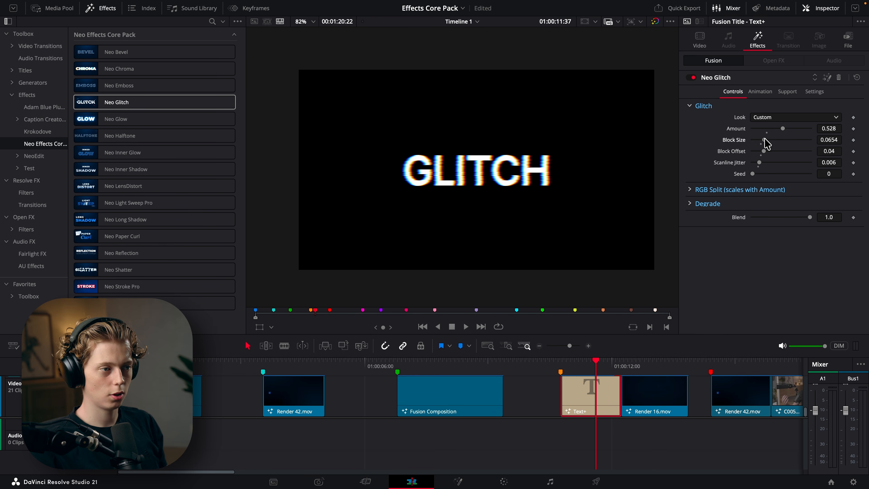
Compare Block Size at its 0.005 minimum, settle on 0.0747, and play the title up close
{"action": "left_click_drag", "start_coordinate": [761, 141], "coordinate": [751, 141]}
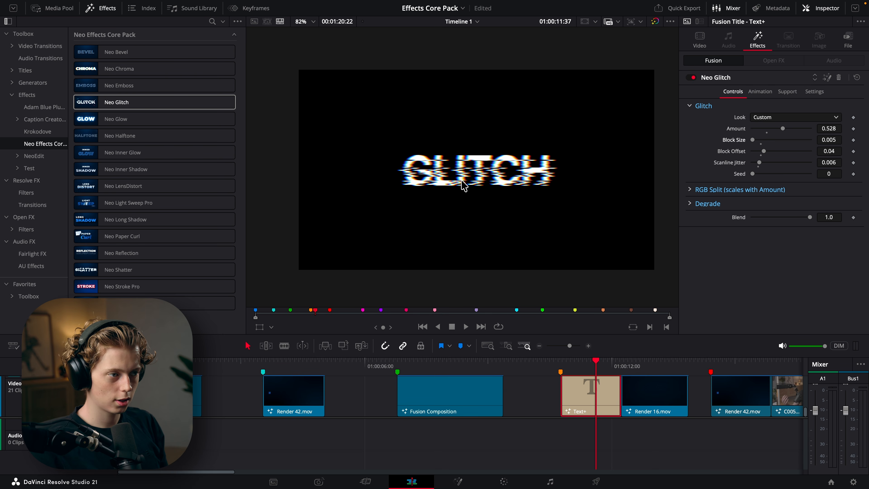
{"action": "scroll", "coordinate": [537, 178], "scroll_direction": "up", "scroll_amount": 5}
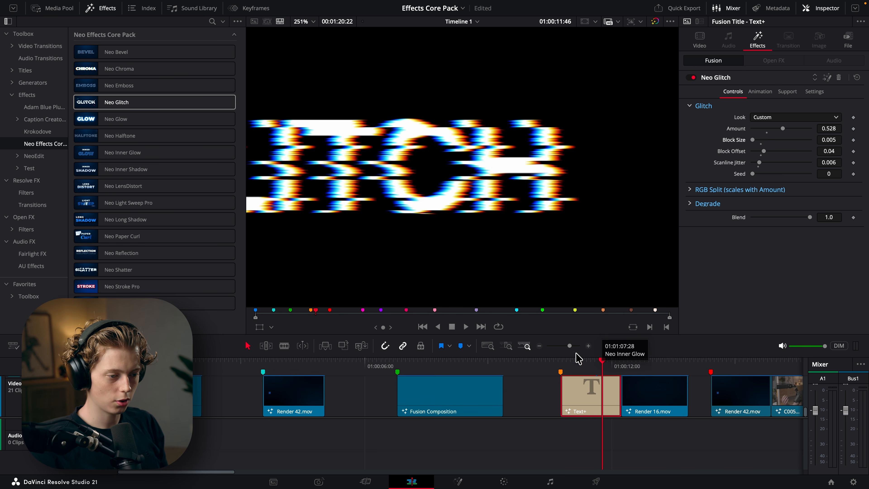
{"action": "left_click_drag", "start_coordinate": [752, 139], "coordinate": [768, 139]}
{"action": "left_click_drag", "start_coordinate": [601, 361], "coordinate": [575, 361]}
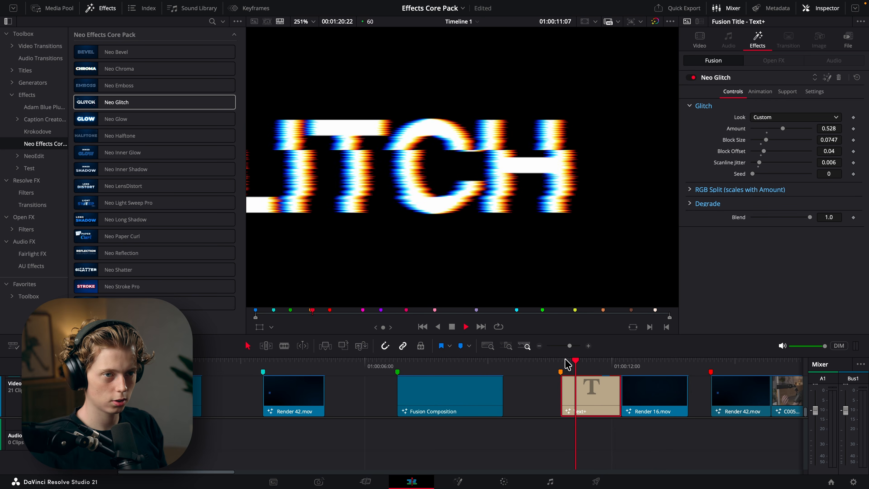
Raise Block Offset to 0.1071 and set Scanline Jitter to 0.00866, checking the title's edges up close
{"action": "mouse_move", "coordinate": [763, 150]}
{"action": "left_mouse_down"}
{"action": "mouse_move", "coordinate": [809, 151]}
{"action": "mouse_move", "coordinate": [757, 151]}
{"action": "mouse_move", "coordinate": [783, 152]}
{"action": "mouse_move", "coordinate": [766, 162]}
{"action": "mouse_move", "coordinate": [786, 162]}
{"action": "mouse_move", "coordinate": [764, 163]}
{"action": "left_mouse_up"}
{"action": "key", "text": "shift+z"}
{"action": "scroll", "coordinate": [540, 168], "scroll_direction": "up", "scroll_amount": 8}
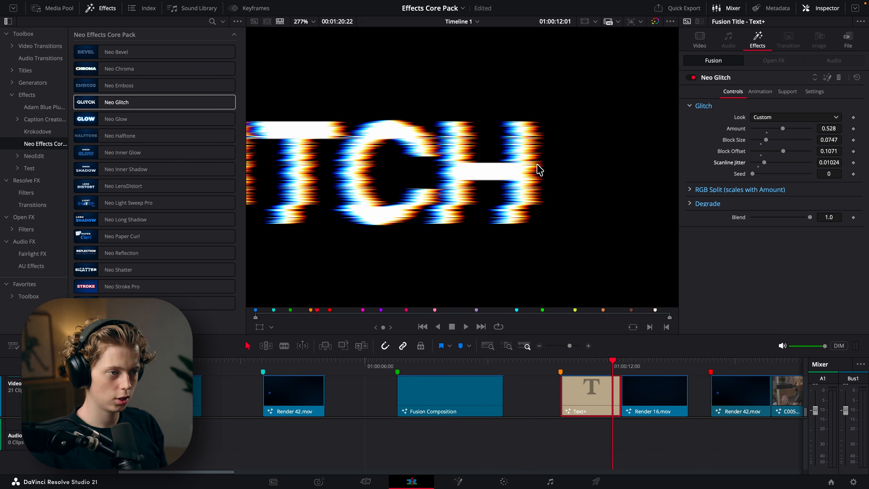
{"action": "mouse_move", "coordinate": [767, 166]}
{"action": "left_mouse_down"}
{"action": "mouse_move", "coordinate": [795, 165]}
{"action": "mouse_move", "coordinate": [760, 171]}
{"action": "mouse_move", "coordinate": [791, 161]}
{"action": "mouse_move", "coordinate": [769, 170]}
{"action": "left_mouse_up"}
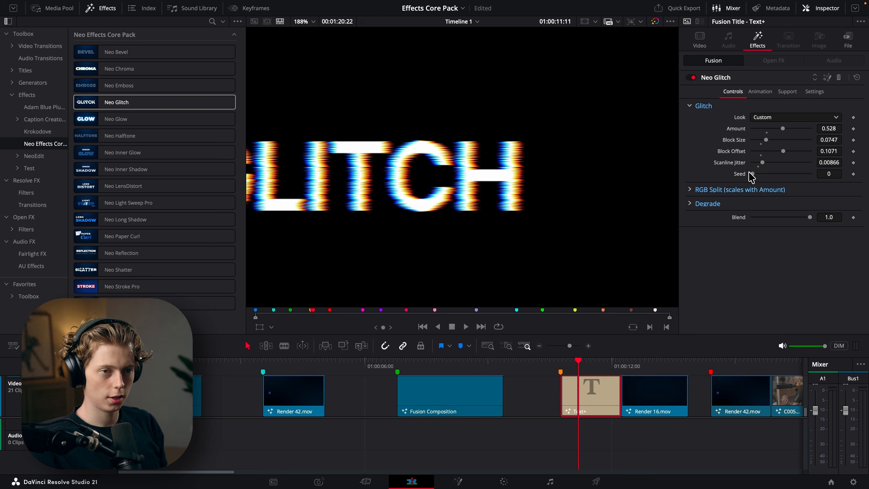
Set the glitch Seed to 25 and play the title from its start
{"action": "left_click_drag", "start_coordinate": [754, 174], "coordinate": [767, 181]}
{"action": "left_click", "coordinate": [564, 361]}
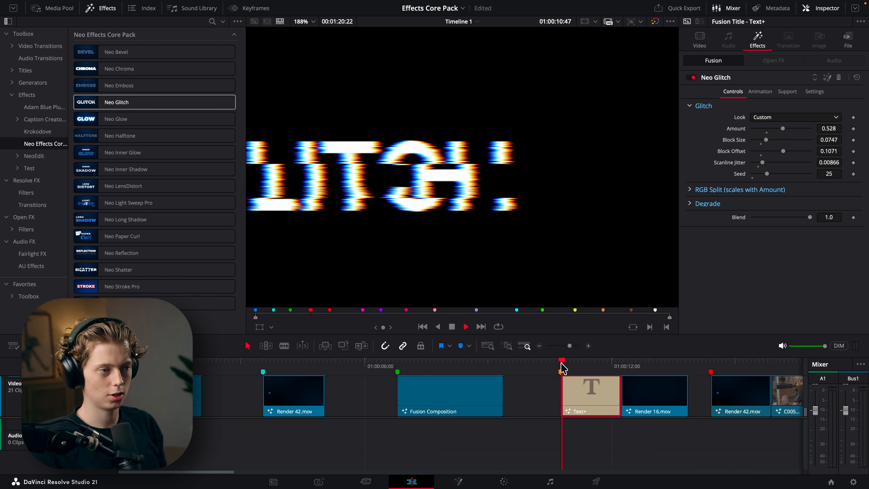
{"action": "key", "text": "space"}
In the RGB Split settings, compare Split Amount at 0.0 and 0.00827, and raise Iterations to 42
{"action": "left_click", "coordinate": [703, 190]}
{"action": "scroll", "coordinate": [460, 171], "scroll_direction": "down", "scroll_amount": 5}
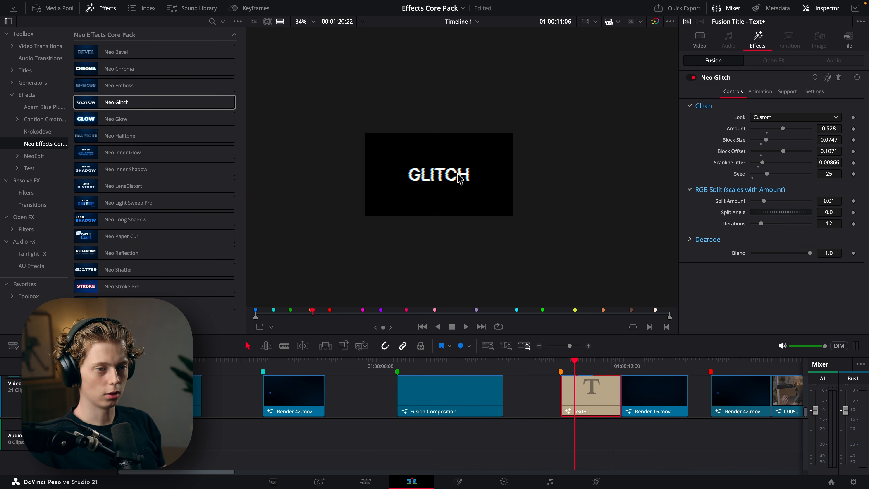
{"action": "scroll", "coordinate": [460, 170], "scroll_direction": "up", "scroll_amount": 4}
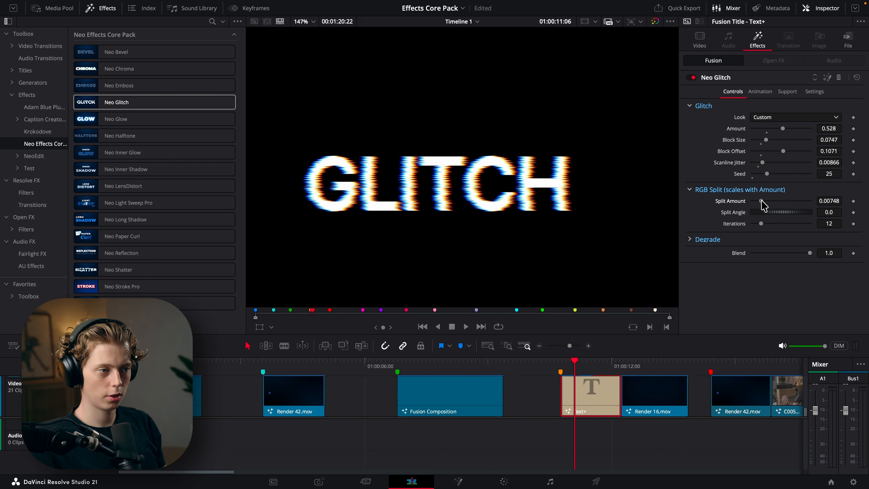
{"action": "double_click", "coordinate": [761, 201]}
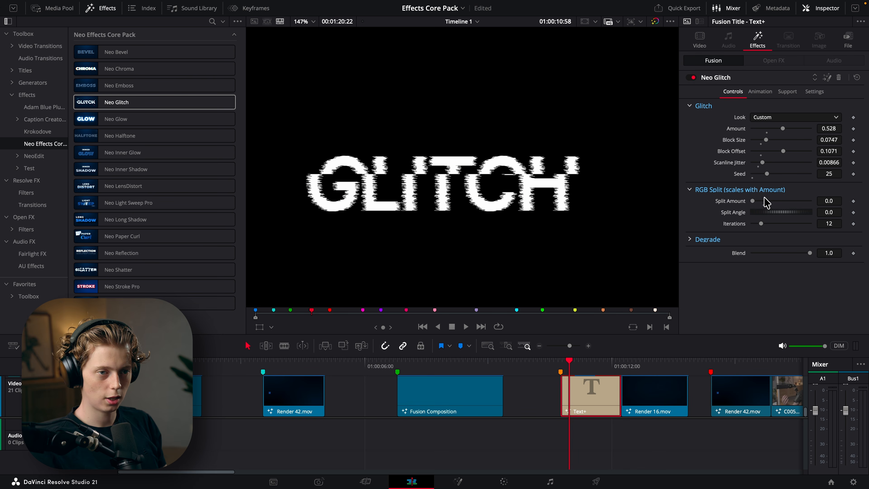
{"action": "mouse_move", "coordinate": [752, 201]}
{"action": "left_mouse_down"}
{"action": "mouse_move", "coordinate": [785, 201]}
{"action": "mouse_move", "coordinate": [760, 203]}
{"action": "left_mouse_up"}
{"action": "mouse_move", "coordinate": [772, 211]}
{"action": "left_mouse_down"}
{"action": "mouse_move", "coordinate": [790, 211]}
{"action": "mouse_move", "coordinate": [763, 223]}
{"action": "left_mouse_up"}
{"action": "left_click", "coordinate": [781, 217]}
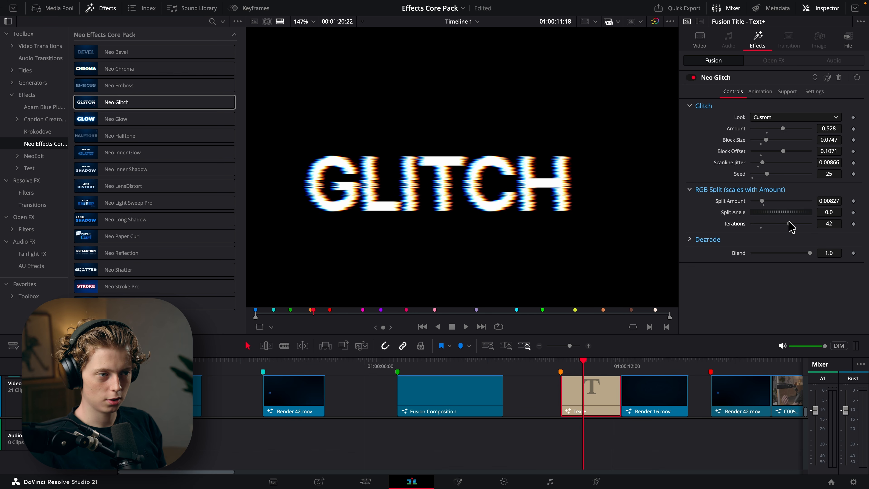
Compare RGB Split at 3 Iterations with Split Amount 0.02953, and settle on Split Amount 0.01 and glitch Amount 0.425
{"action": "left_click_drag", "start_coordinate": [756, 227], "coordinate": [752, 227]}
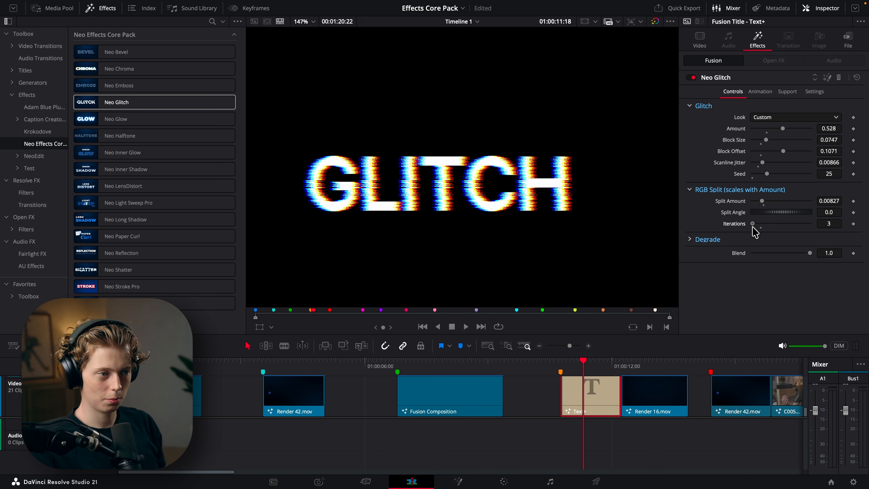
{"action": "scroll", "coordinate": [566, 202], "scroll_direction": "up", "scroll_amount": 4}
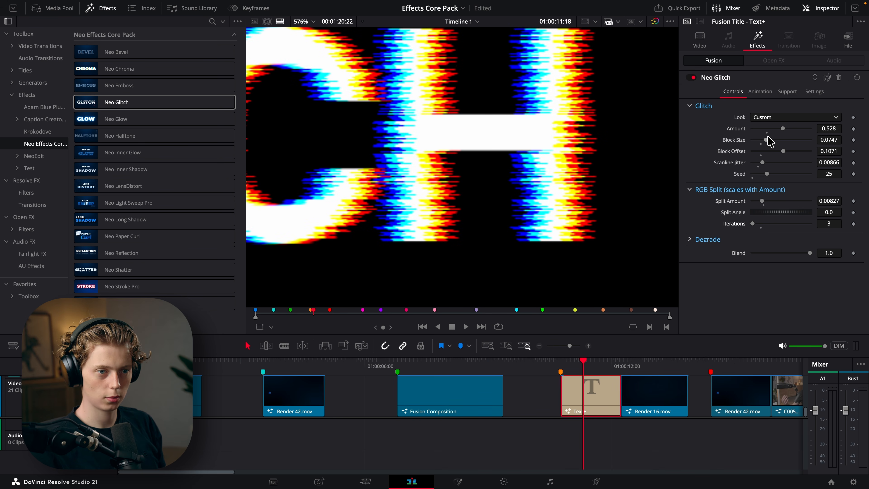
{"action": "left_click_drag", "start_coordinate": [763, 198], "coordinate": [787, 199]}
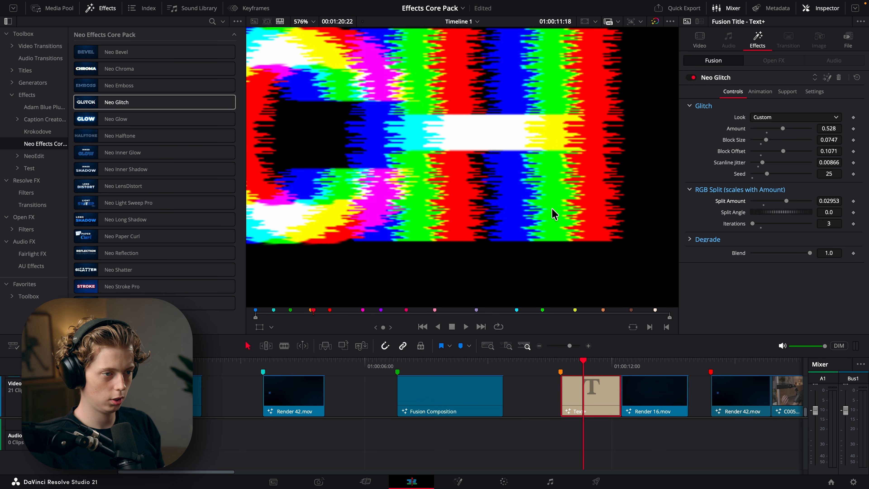
{"action": "mouse_move", "coordinate": [752, 223]}
{"action": "left_mouse_down"}
{"action": "mouse_move", "coordinate": [762, 223]}
{"action": "mouse_move", "coordinate": [748, 229]}
{"action": "mouse_move", "coordinate": [766, 225]}
{"action": "left_mouse_up"}
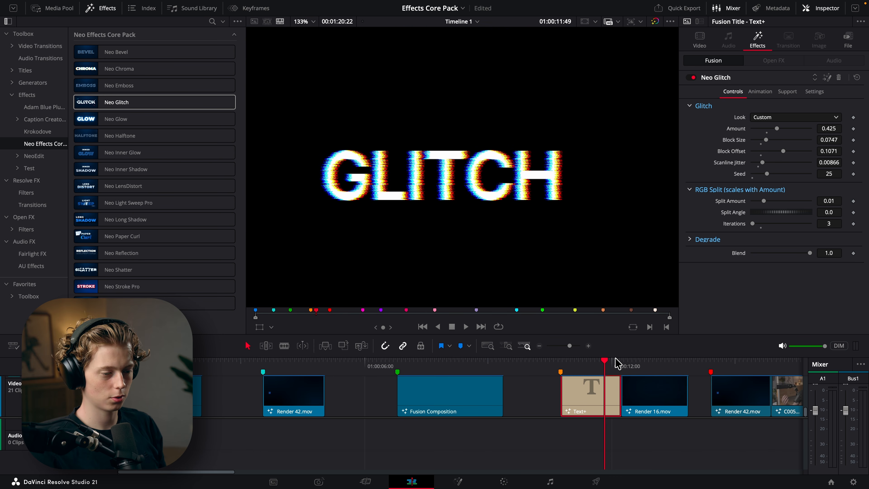
Expand the Degrade settings, and place a copy of the C0056.MP4 clip on the track above the GLITCH title
{"action": "left_click", "coordinate": [691, 238]}
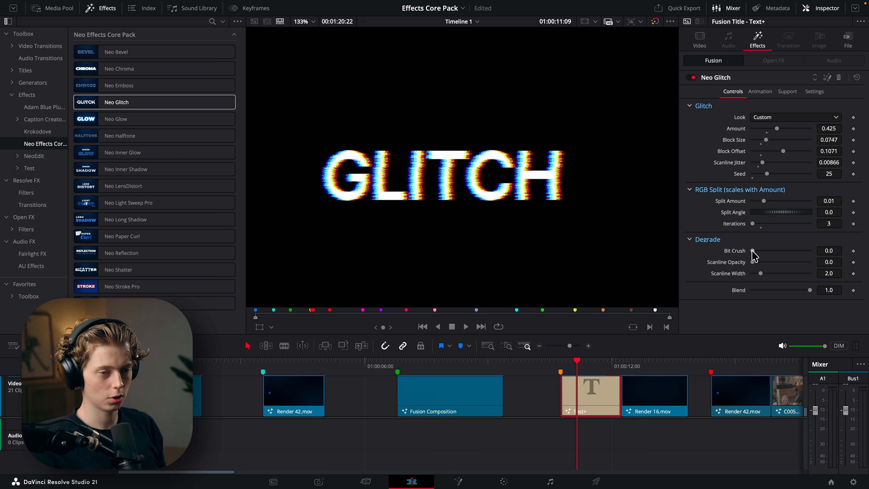
{"action": "left_click", "coordinate": [679, 406]}
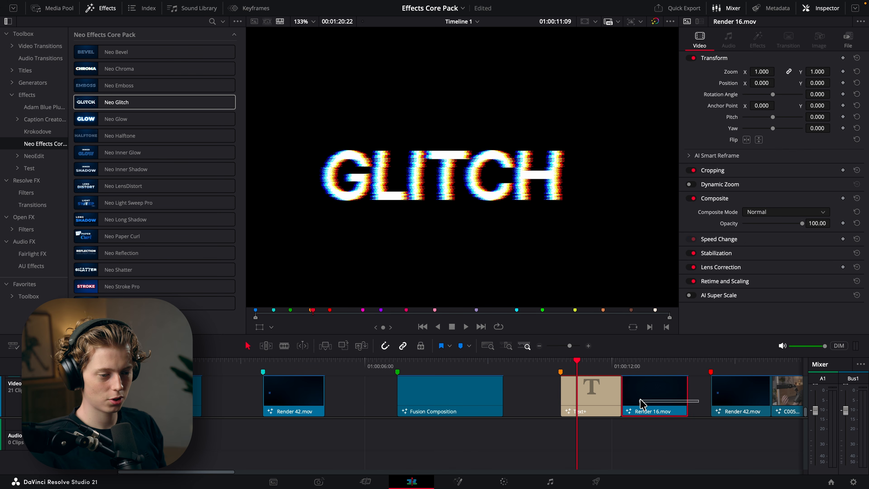
{"action": "left_click", "coordinate": [615, 390]}
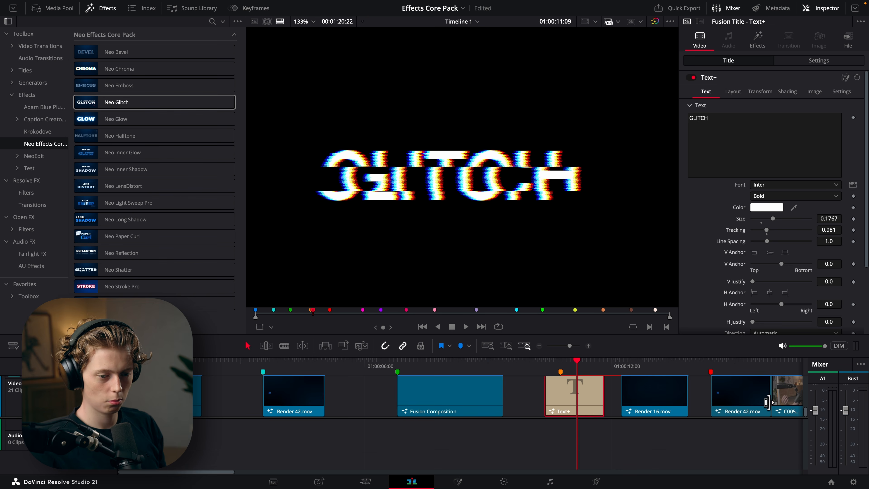
{"action": "left_click_drag", "start_coordinate": [778, 405], "coordinate": [568, 424]}
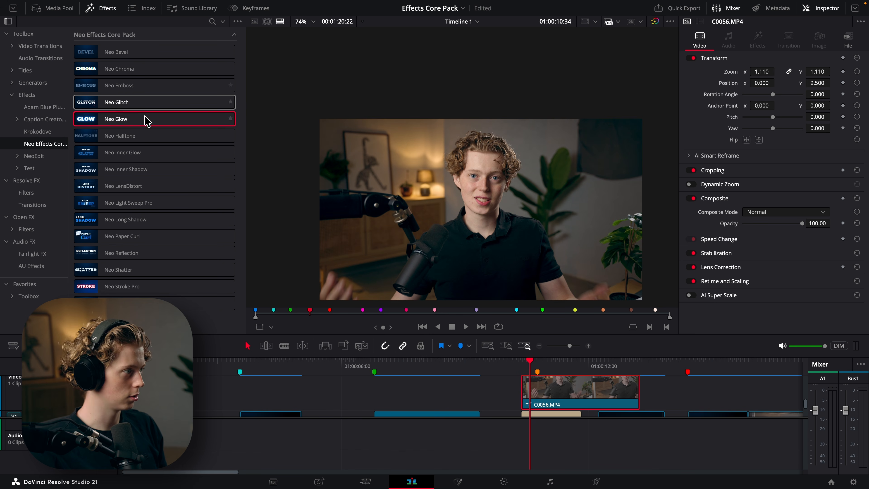
Apply Neo Glitch to the C0056.MP4 clip and try its Bit Crush at 1.0, 0.646 and 0.898
{"action": "left_click_drag", "start_coordinate": [144, 102], "coordinate": [597, 390]}
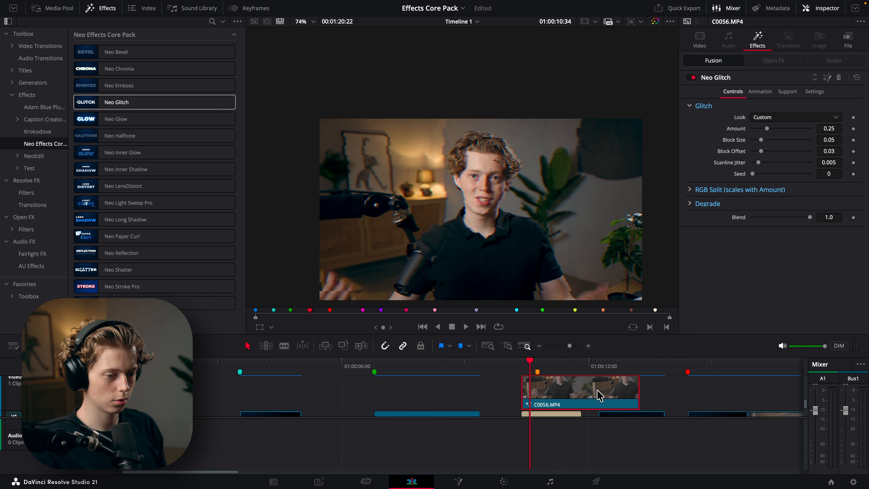
{"action": "left_click", "coordinate": [695, 204]}
{"action": "left_click_drag", "start_coordinate": [753, 215], "coordinate": [811, 216]}
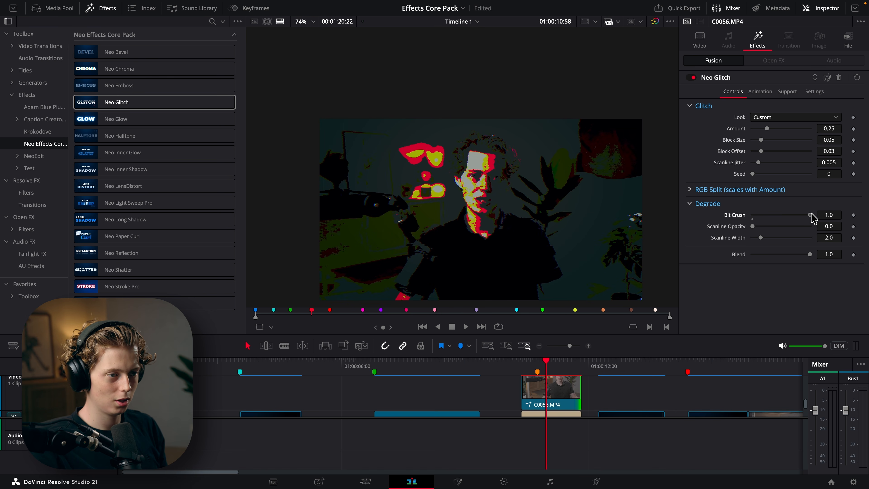
{"action": "key", "text": "ctrl+z"}
{"action": "scroll", "coordinate": [584, 202], "scroll_direction": "up", "scroll_amount": 3}
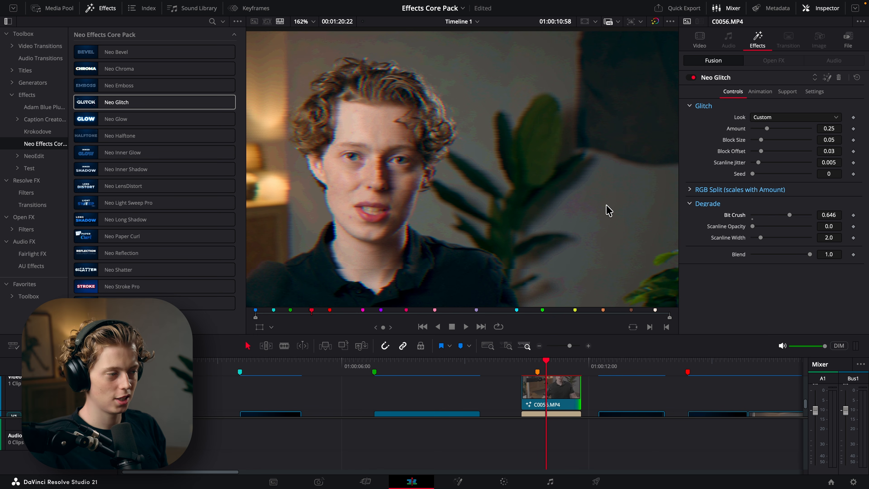
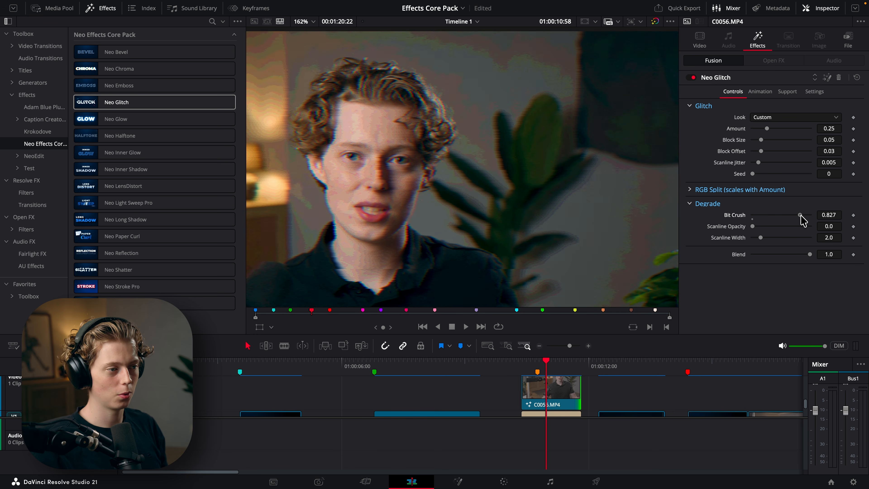
{"action": "left_click_drag", "start_coordinate": [800, 216], "coordinate": [805, 216]}
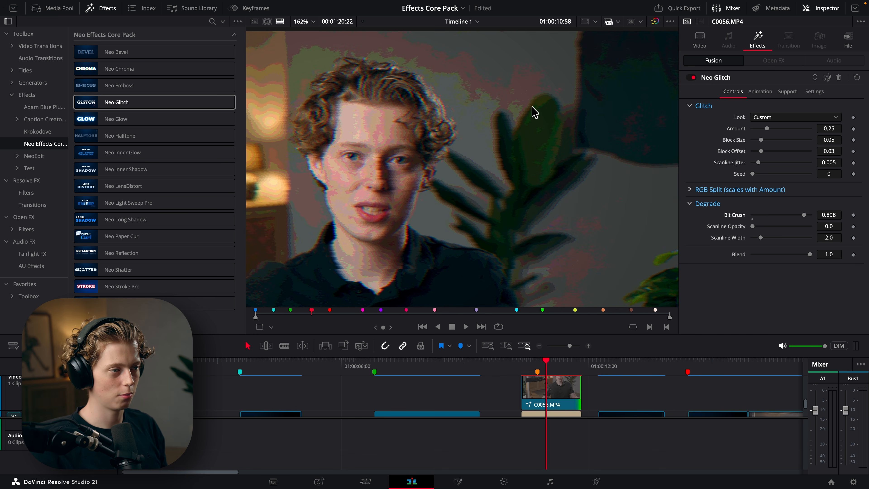
Raise Scanline Opacity to 1.0 on the C0056.MP4 clip, and delete that clip from above the title
{"action": "scroll", "coordinate": [456, 149], "scroll_direction": "down", "scroll_amount": 3}
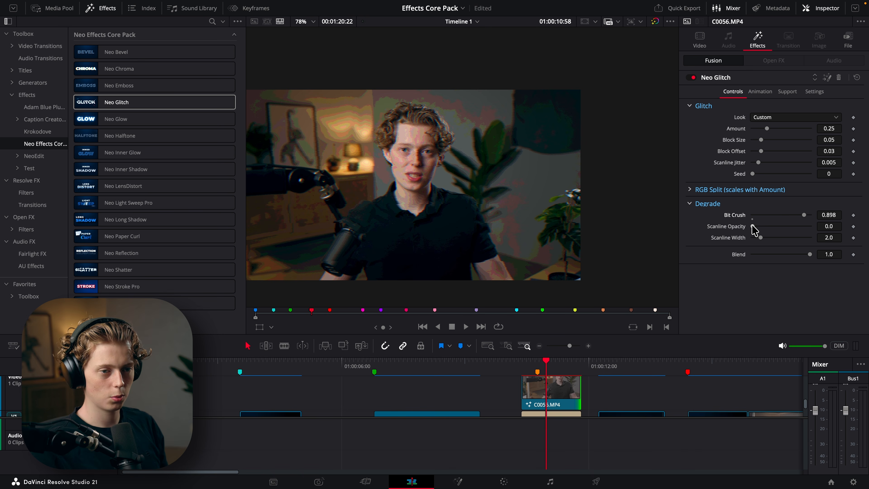
{"action": "left_click_drag", "start_coordinate": [753, 226], "coordinate": [788, 226]}
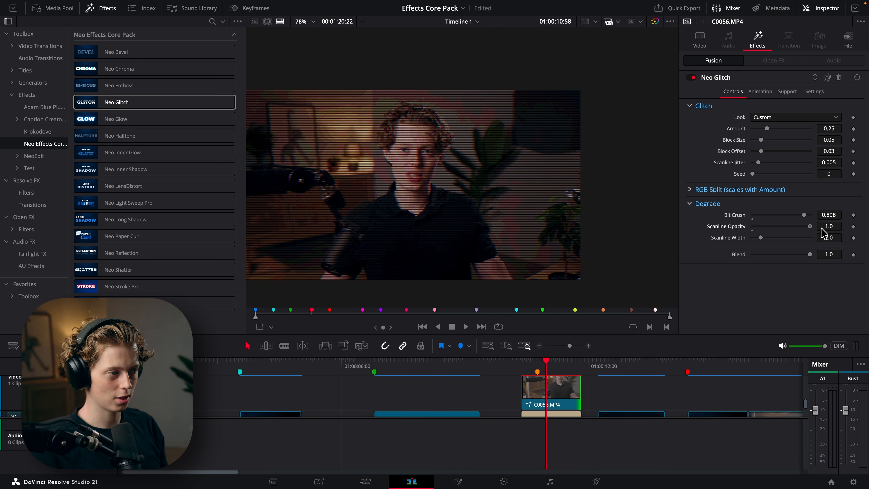
{"action": "left_click", "coordinate": [838, 78]}
{"action": "key", "text": "BackSpace"}
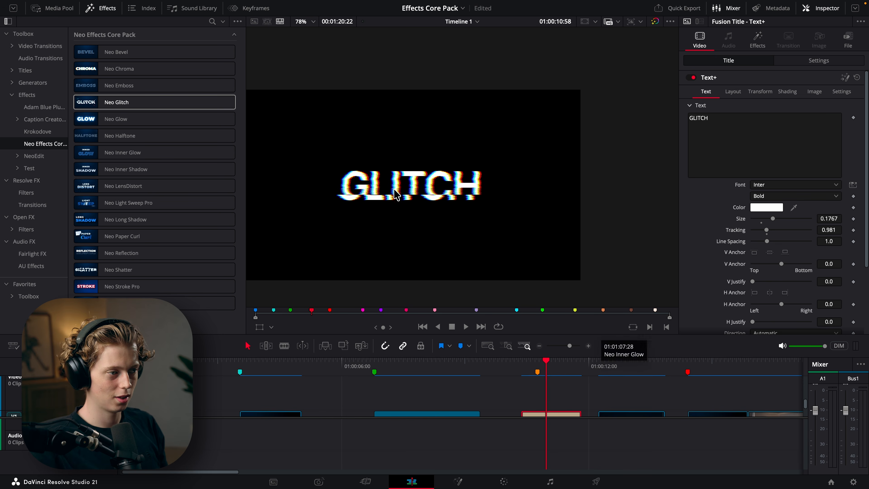
Try Scanline Opacity 1.0 and Scanline Width 8.0 in Neo Glitch on the GLITCH title, checking the letters up close
{"action": "scroll", "coordinate": [415, 176], "scroll_direction": "up", "scroll_amount": 5}
{"action": "left_click", "coordinate": [757, 40]}
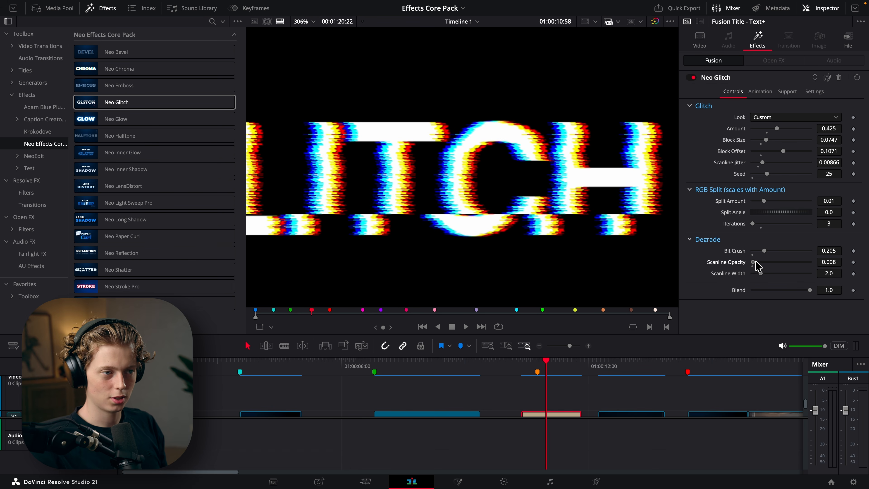
{"action": "left_click_drag", "start_coordinate": [752, 262], "coordinate": [821, 270]}
{"action": "scroll", "coordinate": [634, 166], "scroll_direction": "up", "scroll_amount": 5}
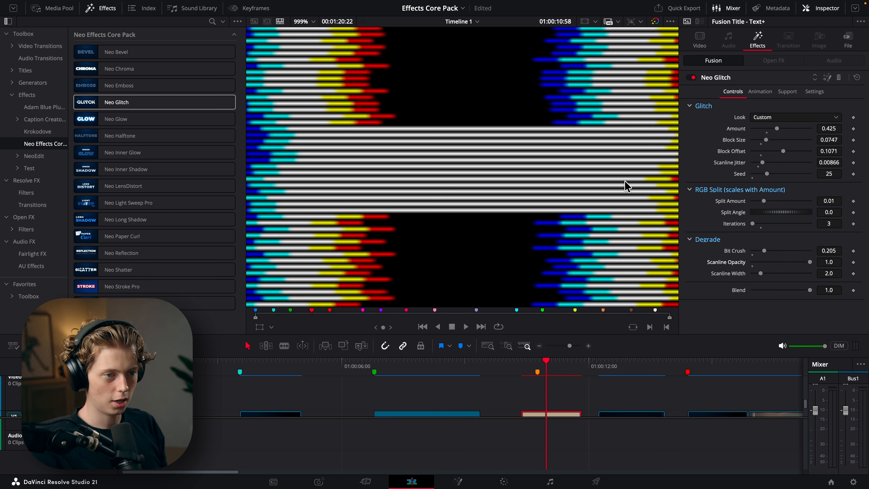
{"action": "scroll", "coordinate": [637, 186], "scroll_direction": "down", "scroll_amount": 4}
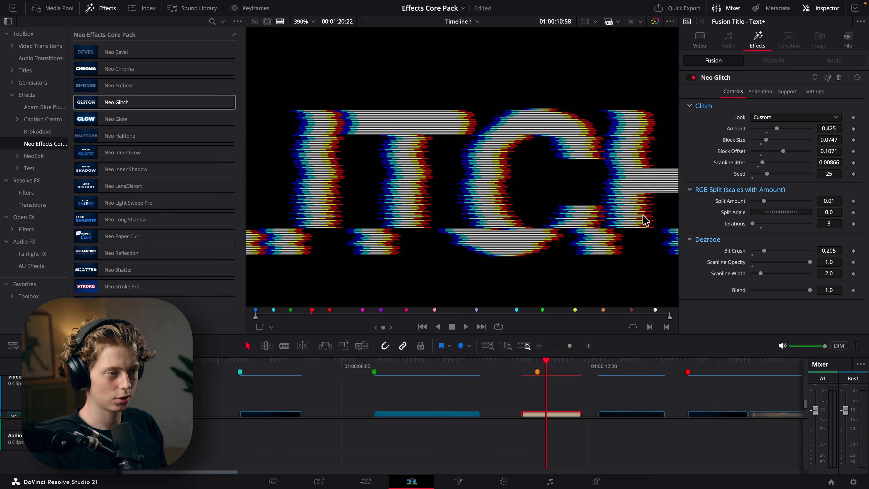
{"action": "left_click_drag", "start_coordinate": [760, 273], "coordinate": [822, 274]}
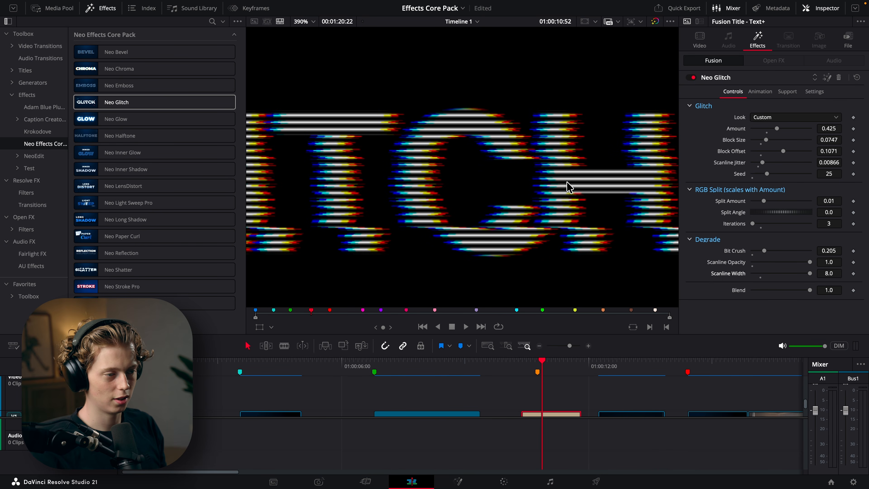
Reset the title's Degrade settings to Bit Crush 0.0, Scanline Opacity 0.0 and Scanline Width 2.0, and collapse the group
{"action": "double_click", "coordinate": [759, 274]}
{"action": "double_click", "coordinate": [757, 262]}
{"action": "double_click", "coordinate": [749, 252]}
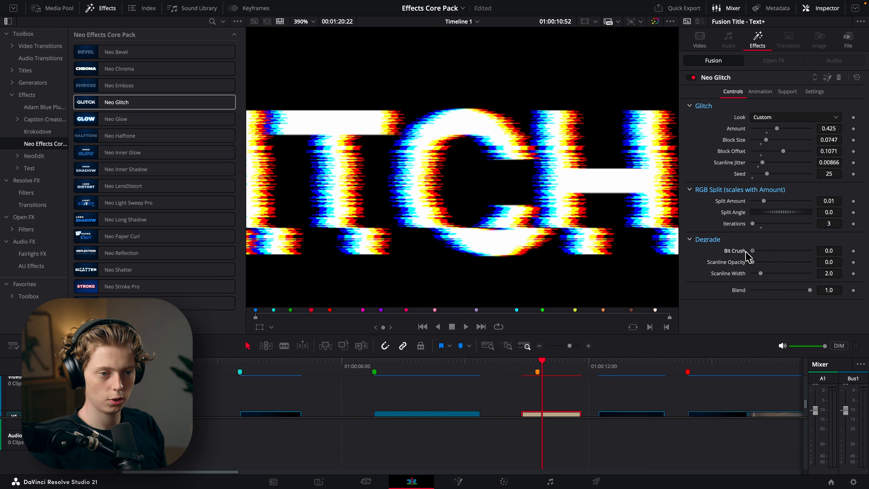
{"action": "left_click", "coordinate": [690, 240]}
Try a glitch animation Speed of 10.0 on the GLITCH title and play it back
{"action": "left_click", "coordinate": [761, 91]}
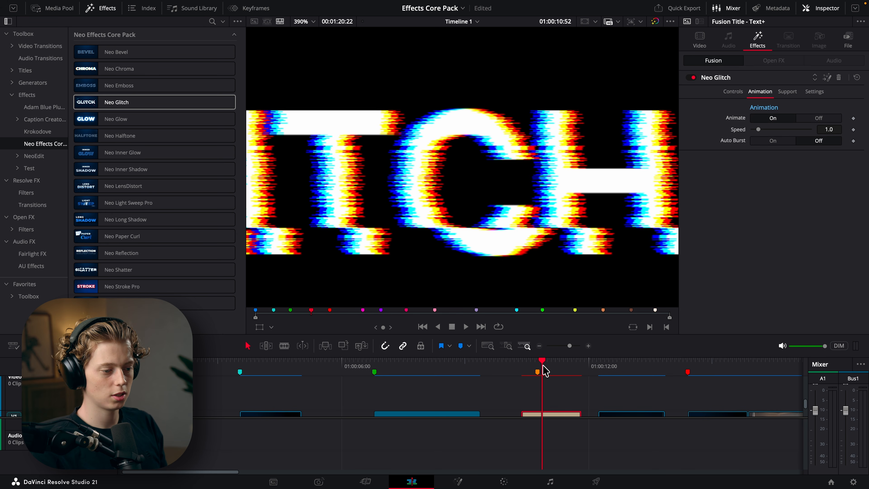
{"action": "left_click_drag", "start_coordinate": [758, 129], "coordinate": [811, 131]}
{"action": "left_click", "coordinate": [521, 365]}
{"action": "key", "text": "space"}
{"action": "key", "text": "space"}
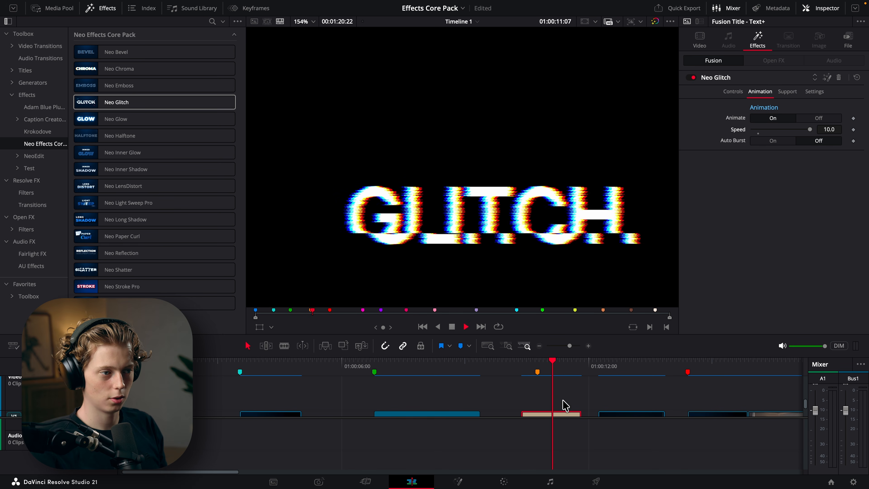
Turn on Auto Burst for the GLITCH title with animation Speed 1.0, and play it several times from its start
{"action": "left_click", "coordinate": [523, 363]}
{"action": "left_click", "coordinate": [760, 142]}
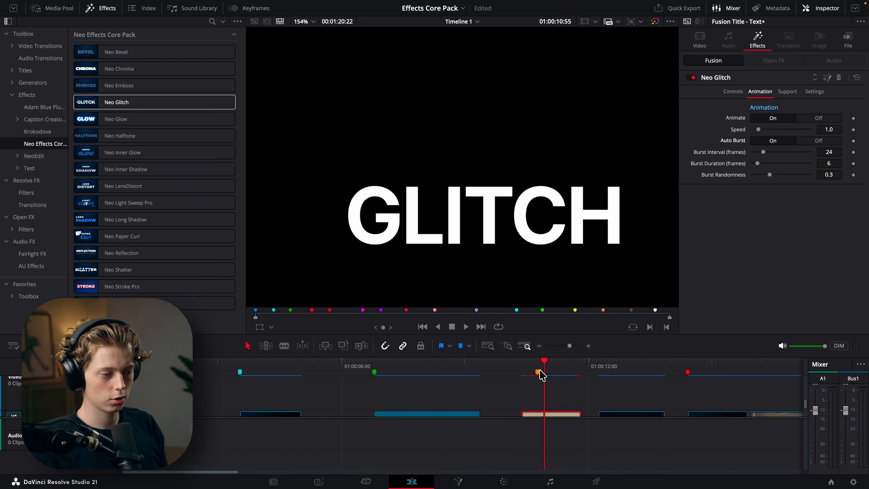
{"action": "left_click", "coordinate": [519, 363]}
{"action": "key", "text": "space"}
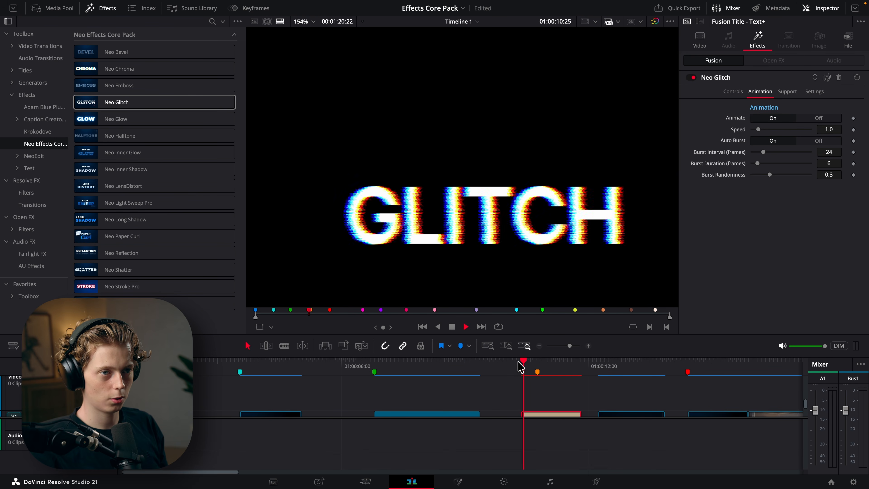
{"action": "left_click", "coordinate": [519, 362]}
{"action": "left_click", "coordinate": [519, 363]}
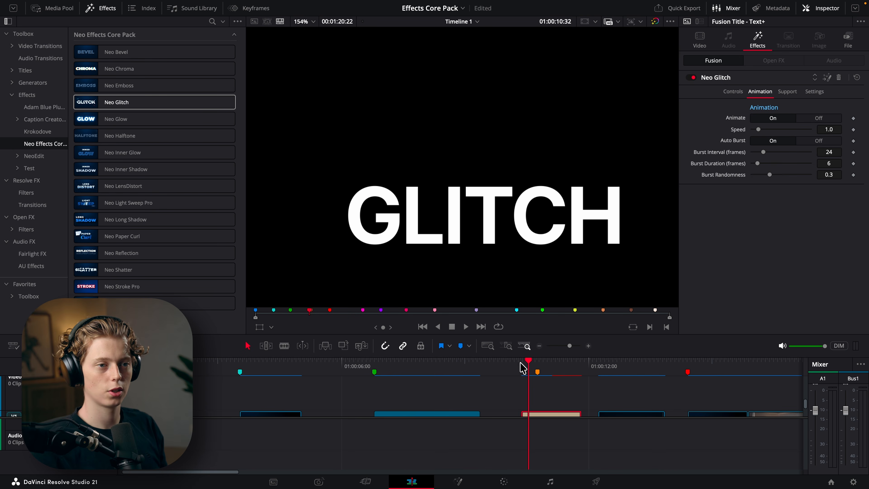
{"action": "key", "text": "space"}
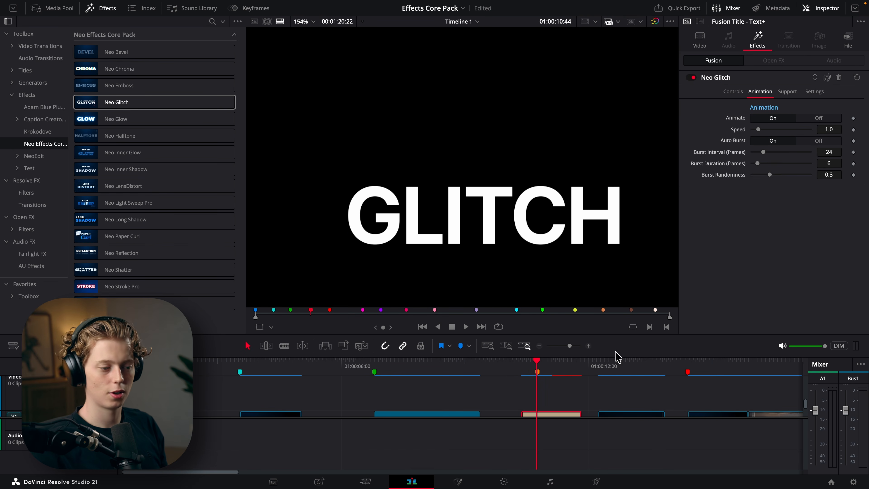
{"action": "left_click", "coordinate": [520, 364]}
{"action": "key", "text": "space"}
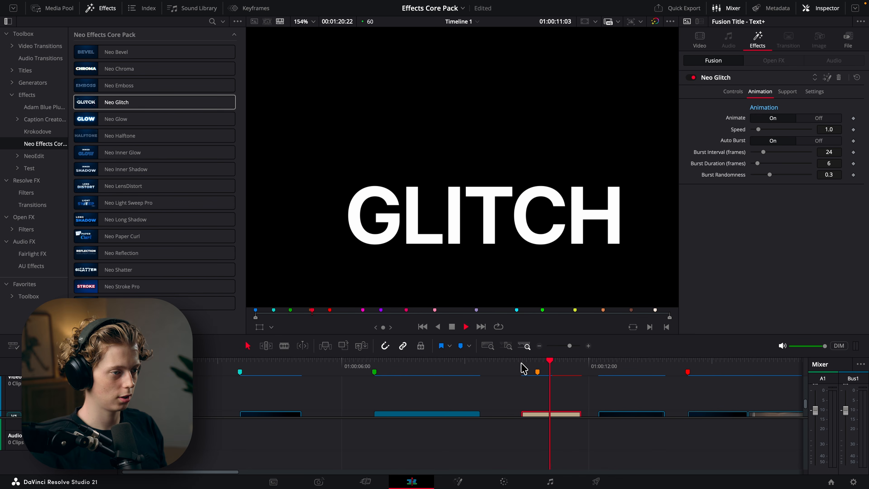
{"action": "key", "text": "space"}
Place a copy of the C0056.MP4 clip above the GLITCH title and paste the title's Neo Glitch effect onto it
{"action": "scroll", "coordinate": [561, 390], "scroll_direction": "down", "scroll_amount": 1}
{"action": "scroll", "coordinate": [561, 390], "scroll_direction": "right", "scroll_amount": 1}
{"action": "left_click_drag", "start_coordinate": [748, 407], "coordinate": [527, 390]}
{"action": "left_click_drag", "start_coordinate": [611, 385], "coordinate": [548, 385]}
{"action": "left_click", "coordinate": [541, 406]}
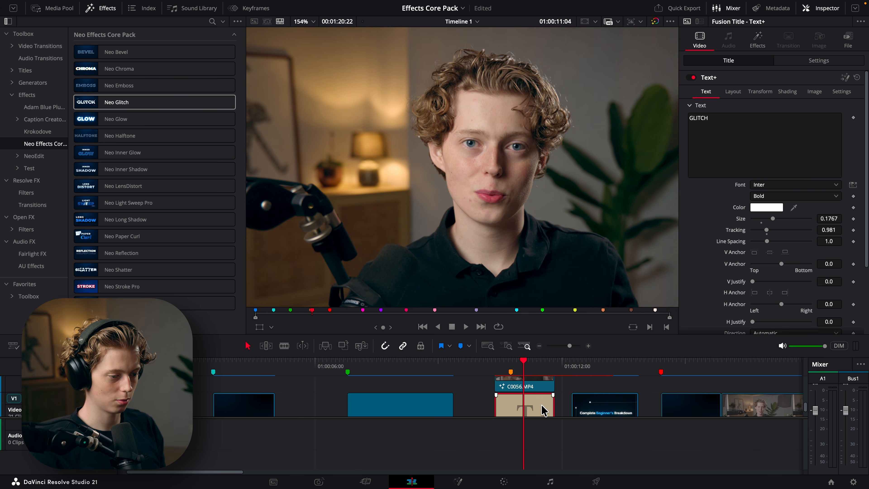
{"action": "left_click", "coordinate": [529, 387]}
{"action": "key", "text": "alt+v"}
{"action": "left_click", "coordinate": [514, 405]}
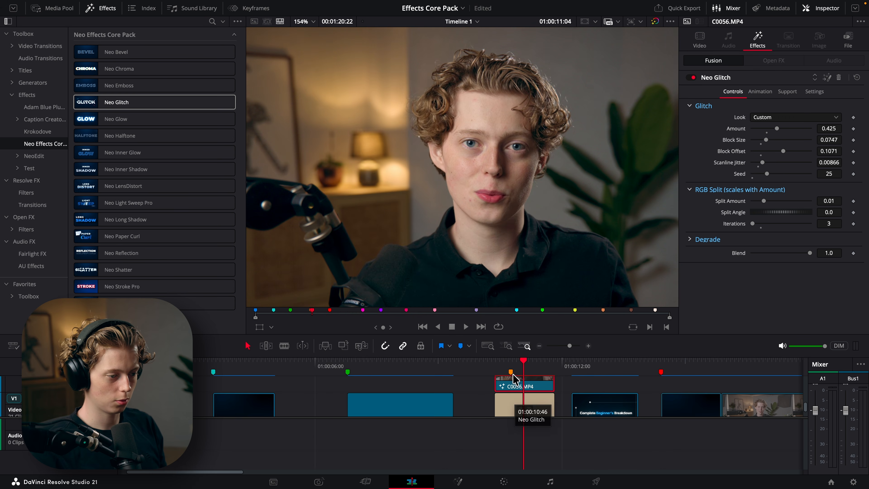
Play the C0056.MP4 copy from its start to view the pasted burst glitch with the frame fitted smaller
{"action": "left_click", "coordinate": [496, 364]}
{"action": "key", "text": "space"}
{"action": "key", "text": "shift+z"}
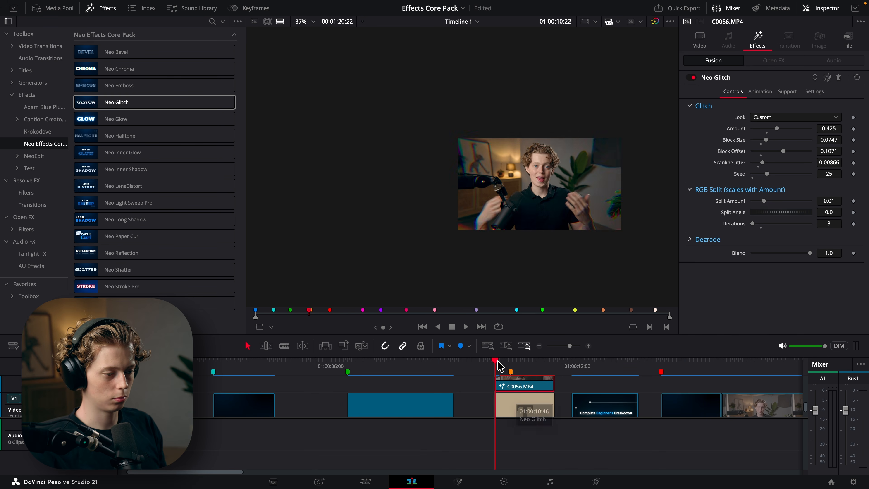
{"action": "key", "text": "space"}
Try a Burst Interval of 61 frames on the C0056.MP4 copy and play it back from its start
{"action": "left_click", "coordinate": [760, 92]}
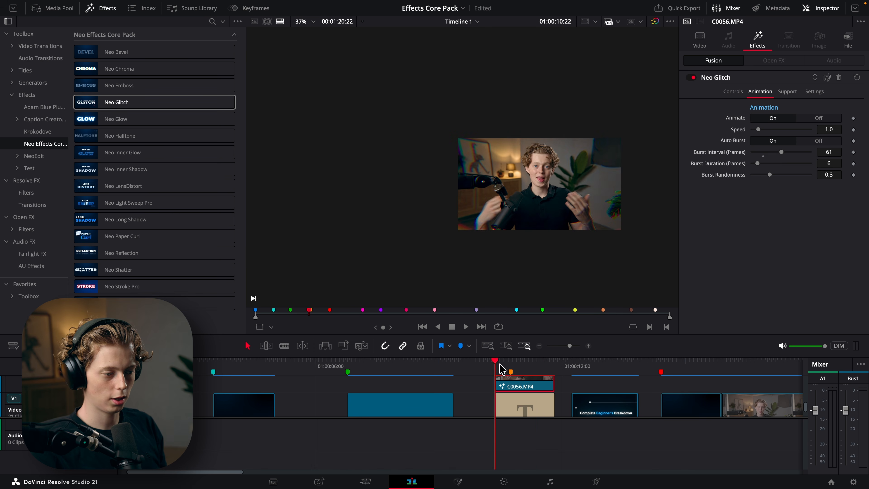
{"action": "key", "text": "space"}
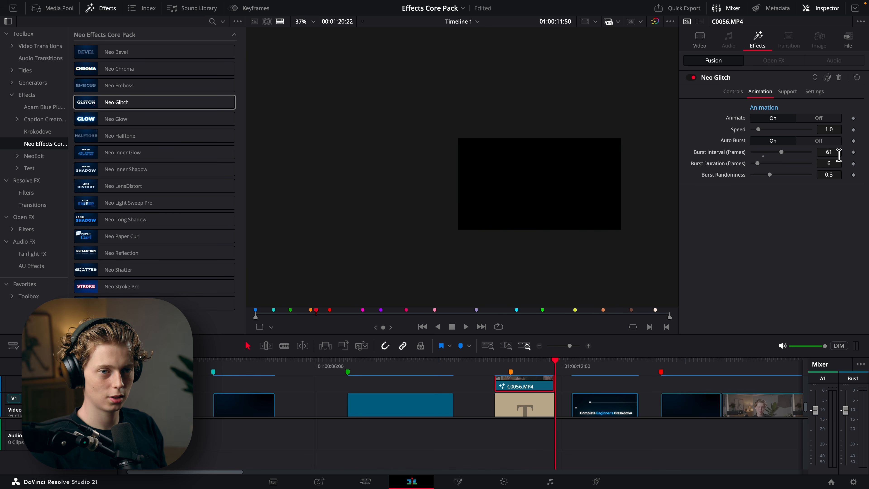
{"action": "left_click_drag", "start_coordinate": [556, 364], "coordinate": [496, 368]}
{"action": "key", "text": "space"}
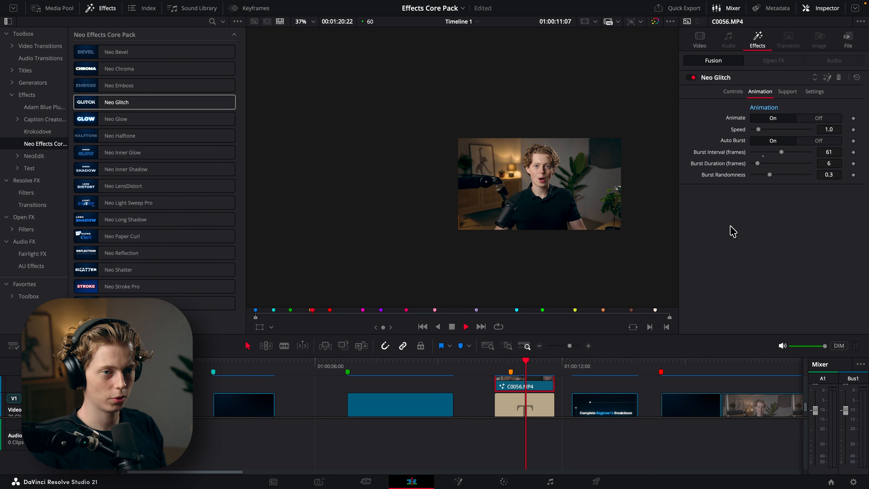
Set the clip's Burst Interval to 13 frames, Burst Duration to 21 frames and Burst Randomness to 0.3, checking the bursts in playback
{"action": "left_click_drag", "start_coordinate": [757, 163], "coordinate": [762, 158]}
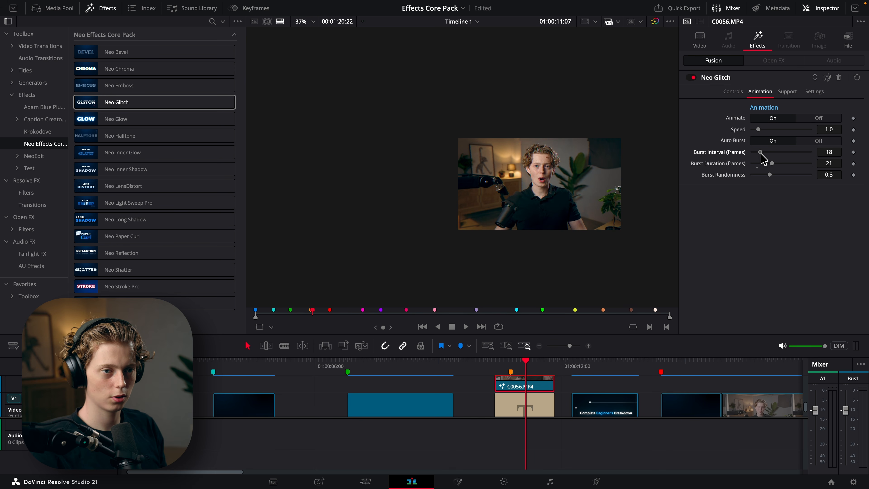
{"action": "key", "text": "space"}
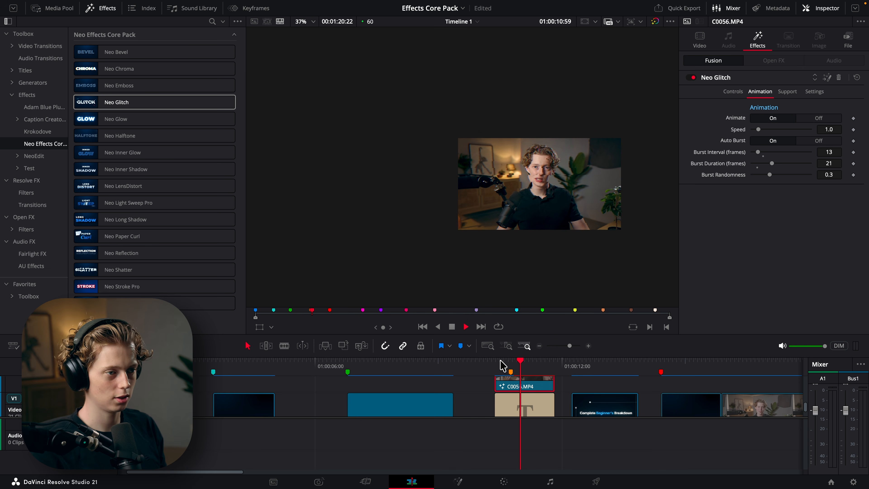
{"action": "key", "text": "space"}
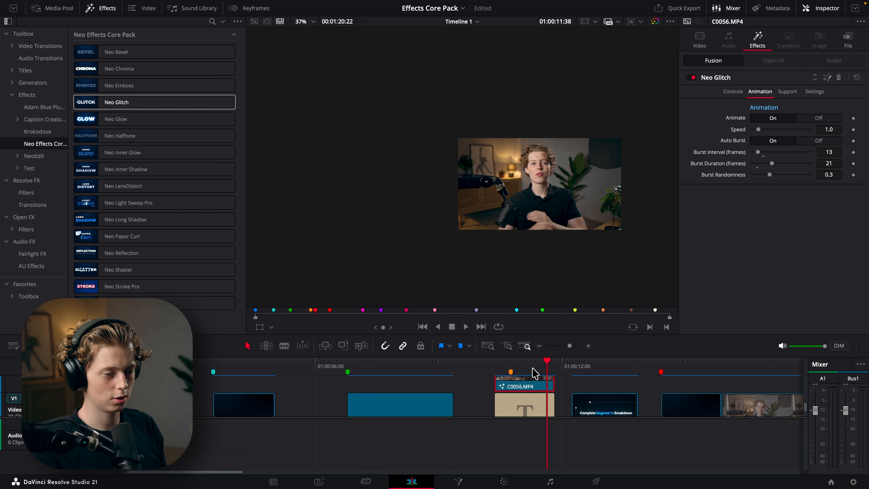
{"action": "left_click", "coordinate": [523, 360]}
{"action": "key", "text": "space"}
{"action": "key", "text": "space"}
{"action": "left_click_drag", "start_coordinate": [769, 174], "coordinate": [777, 175]}
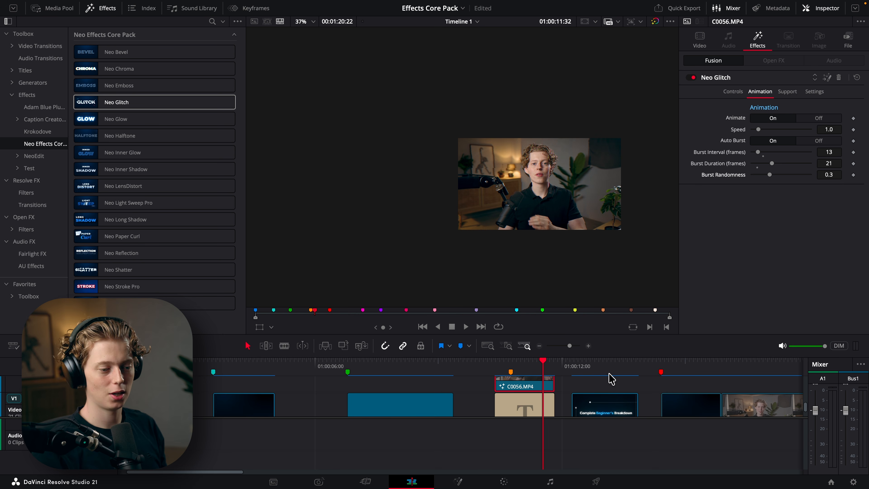
Go to the Neo Lens Distort marker and preview the Render 42.mov and C0056.MP4 example clips there
{"action": "left_click", "coordinate": [661, 372]}
{"action": "scroll", "coordinate": [682, 397], "scroll_direction": "right", "scroll_amount": 6}
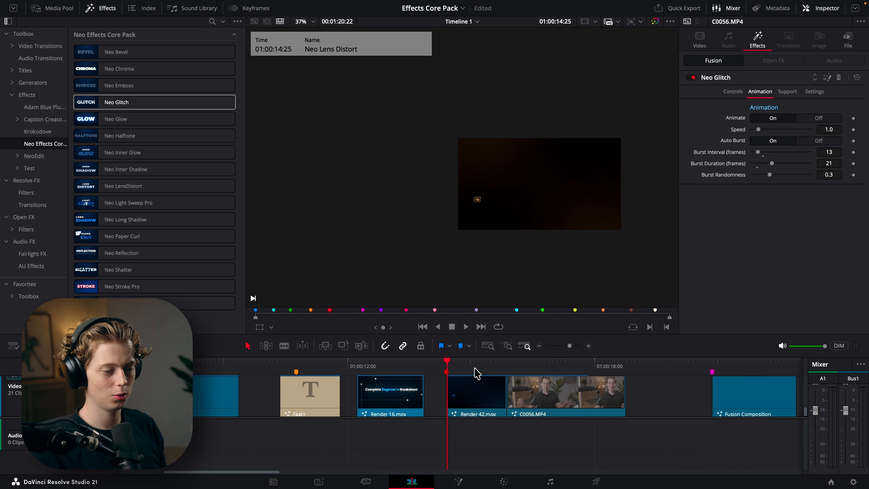
{"action": "scroll", "coordinate": [474, 369], "scroll_direction": "right", "scroll_amount": 3}
{"action": "left_click", "coordinate": [375, 363]}
{"action": "key", "text": "space"}
{"action": "left_click", "coordinate": [381, 361]}
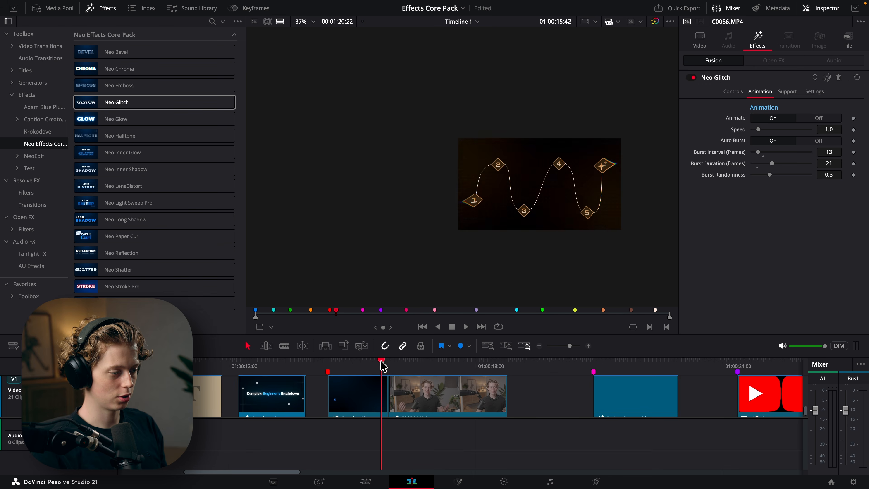
{"action": "left_click", "coordinate": [347, 363]}
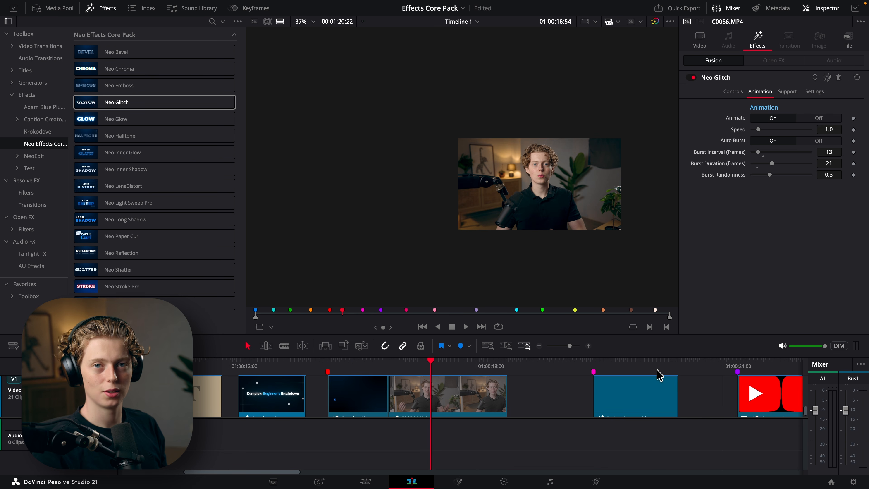
Review the C0056.MP4 example's opening, and play Render 42.mov with its Neo LensDistort settings shown
{"action": "left_click", "coordinate": [389, 367]}
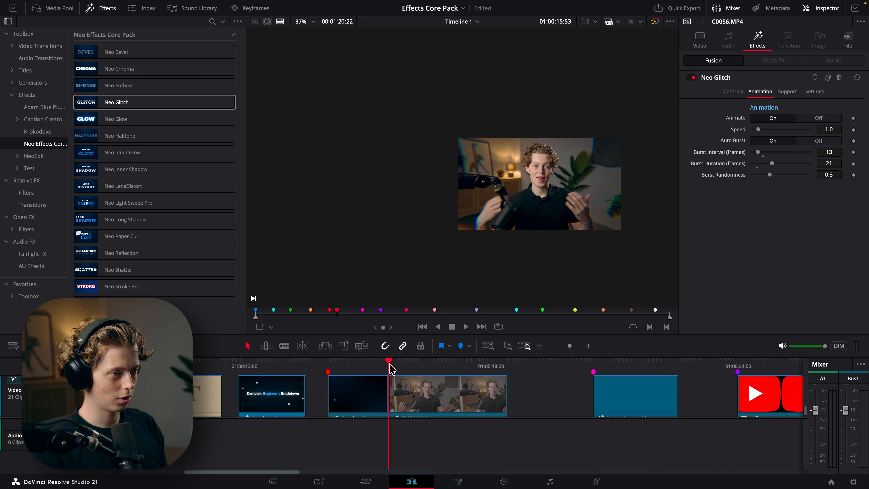
{"action": "left_click", "coordinate": [389, 367]}
{"action": "left_click", "coordinate": [388, 364]}
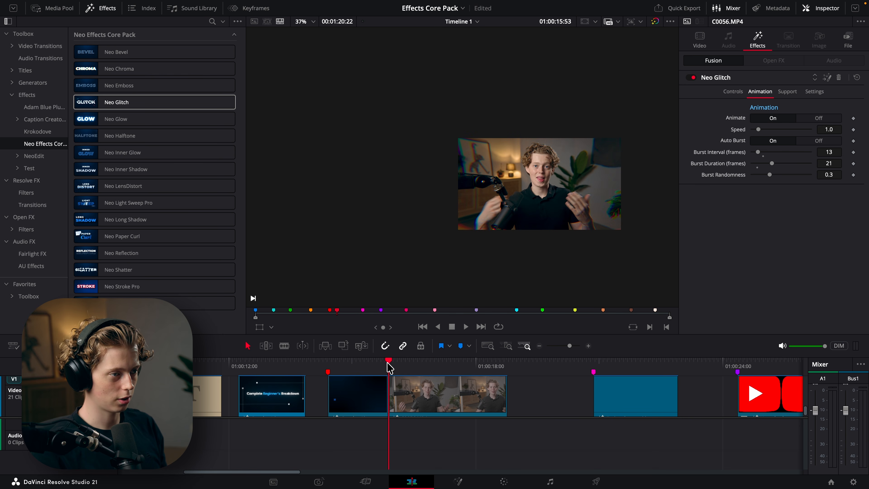
{"action": "left_click", "coordinate": [389, 365]}
{"action": "left_click", "coordinate": [329, 365]}
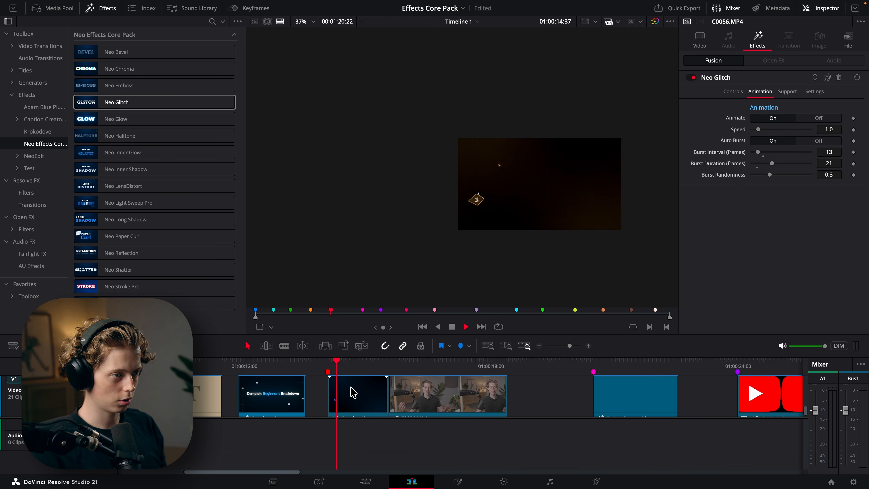
{"action": "left_click", "coordinate": [349, 388]}
{"action": "key", "text": "space"}
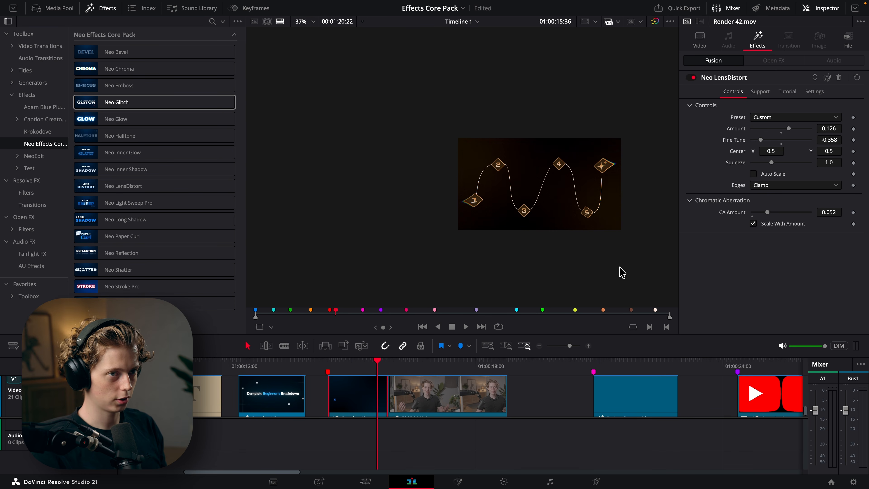
Replace the existing Neo LensDistort on Render 42.mov with a freshly applied copy of the effect
{"action": "left_click", "coordinate": [838, 77]}
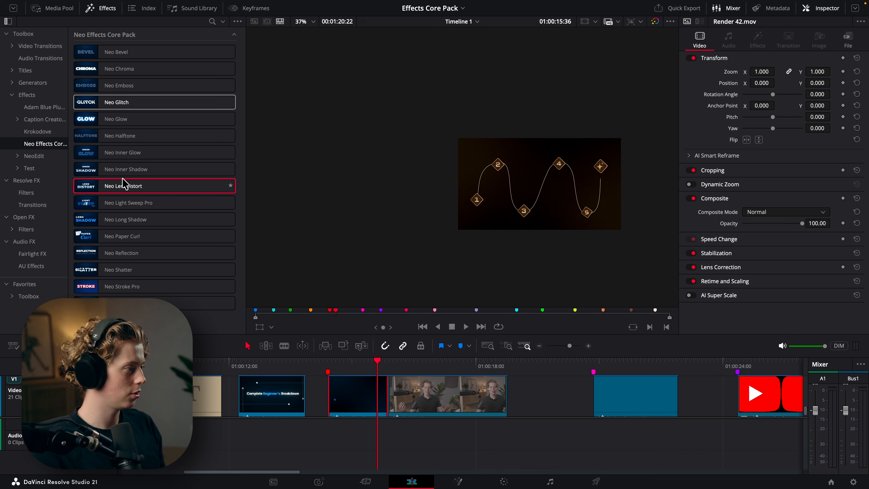
{"action": "left_click_drag", "start_coordinate": [125, 187], "coordinate": [359, 394]}
{"action": "left_click", "coordinate": [352, 364]}
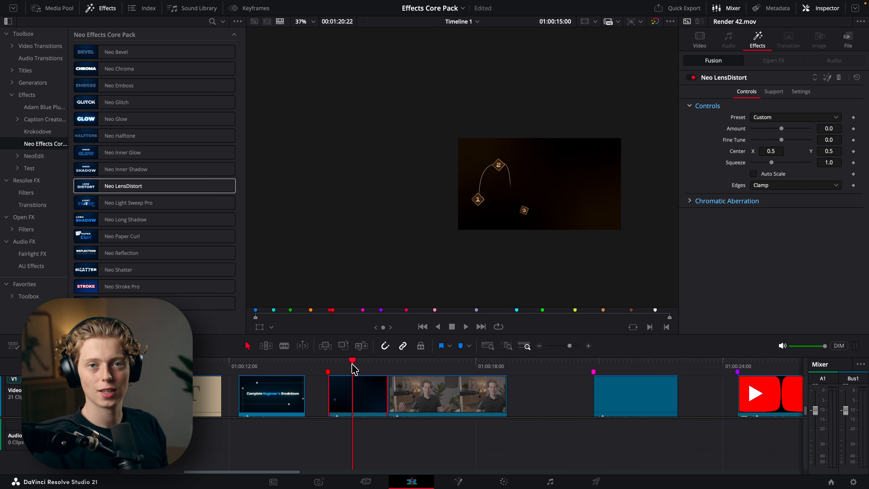
Try the Fisheye Punch preset on Render 42.mov, and return to Custom with Amount and Fine Tune at 0.0
{"action": "left_click", "coordinate": [779, 119]}
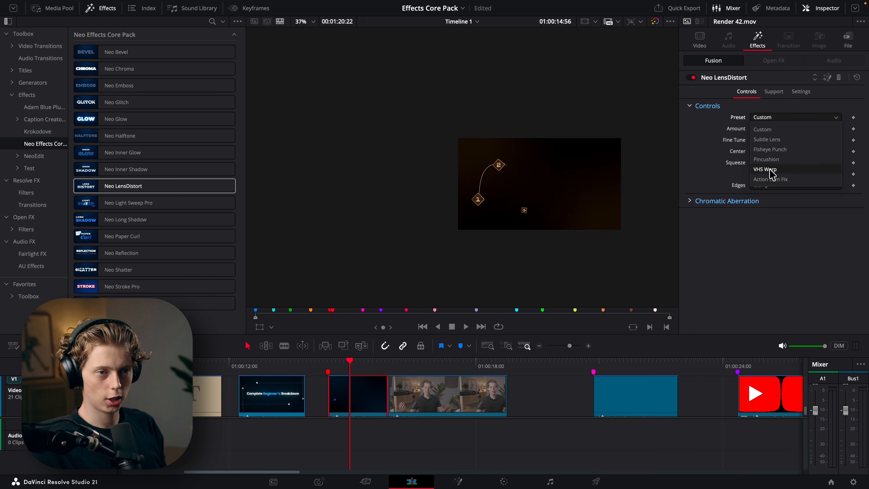
{"action": "left_click", "coordinate": [773, 179]}
{"action": "left_click", "coordinate": [779, 118]}
{"action": "left_click", "coordinate": [774, 130]}
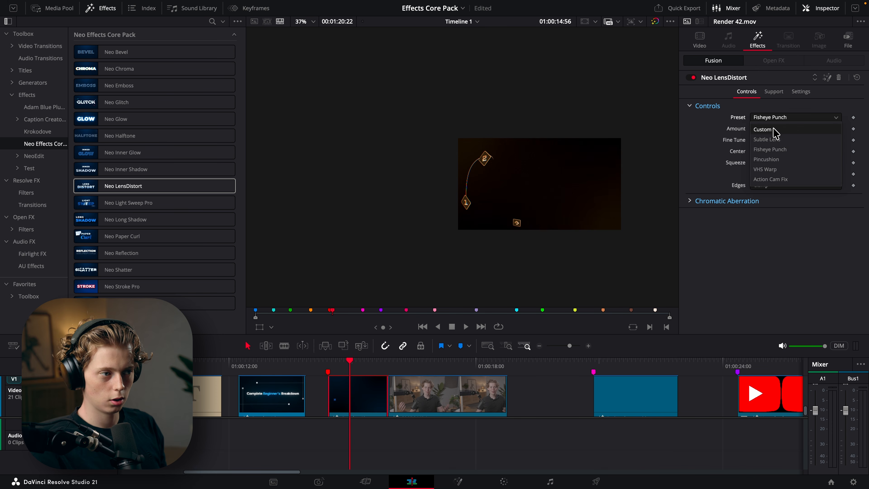
{"action": "left_click", "coordinate": [781, 132]}
{"action": "left_click", "coordinate": [781, 144]}
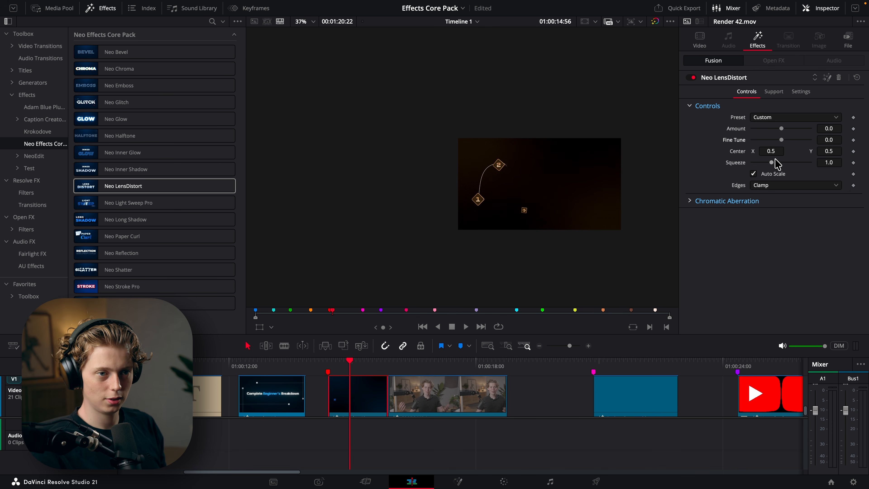
Set the Neo LensDistort Amount to 0.405 on Render 42.mov and play the distorted clip
{"action": "left_click", "coordinate": [343, 360]}
{"action": "left_click_drag", "start_coordinate": [343, 360], "coordinate": [354, 360]}
{"action": "left_click_drag", "start_coordinate": [780, 129], "coordinate": [804, 129]}
{"action": "left_click", "coordinate": [781, 132]}
{"action": "key", "text": "space"}
{"action": "key", "text": "space"}
{"action": "left_click_drag", "start_coordinate": [371, 360], "coordinate": [376, 360]}
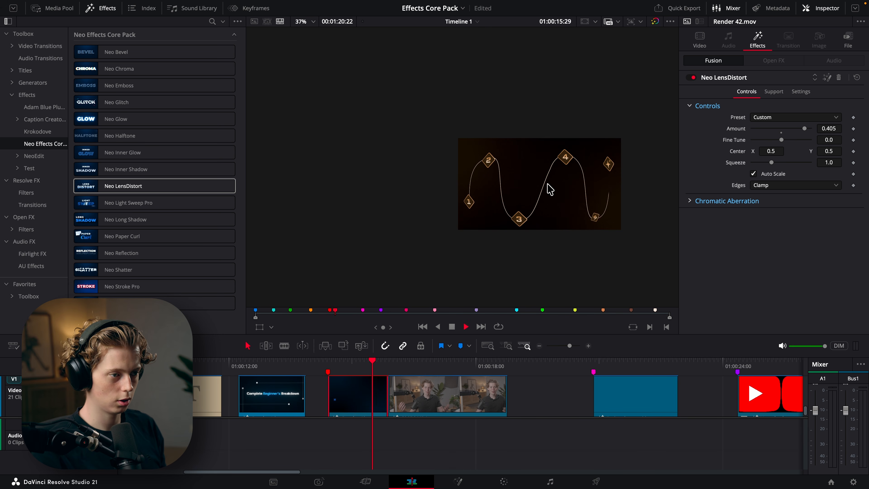
Set the Neo LensDistort Amount to -0.154 on Render 42.mov, and try other Fine Tune and Squeeze values, undoing those two changes
{"action": "left_click_drag", "start_coordinate": [804, 128], "coordinate": [772, 129]}
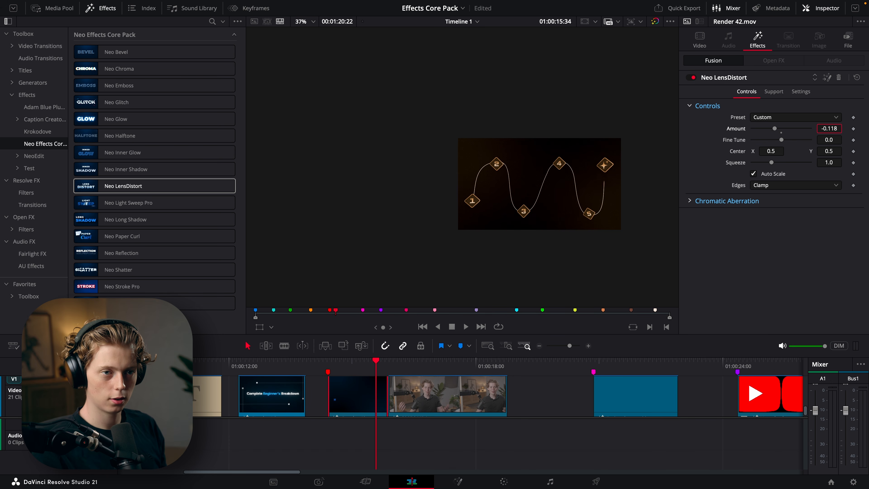
{"action": "left_click_drag", "start_coordinate": [838, 140], "coordinate": [786, 139]}
{"action": "left_click_drag", "start_coordinate": [833, 162], "coordinate": [866, 162]}
{"action": "key", "text": "super+z"}
{"action": "key", "text": "super+z"}
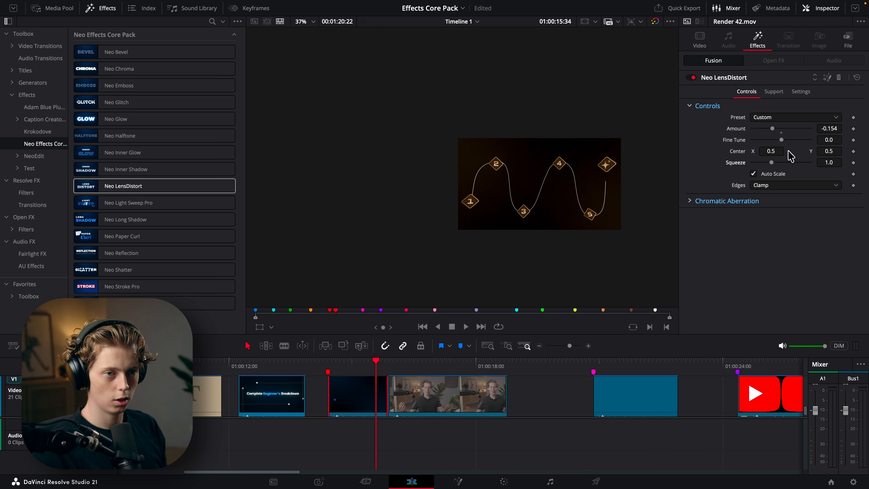
Try shifting the distortion Center on Render 42.mov, including X at 0.238, and undo the shifts back to 0.5
{"action": "left_click_drag", "start_coordinate": [769, 151], "coordinate": [709, 161]}
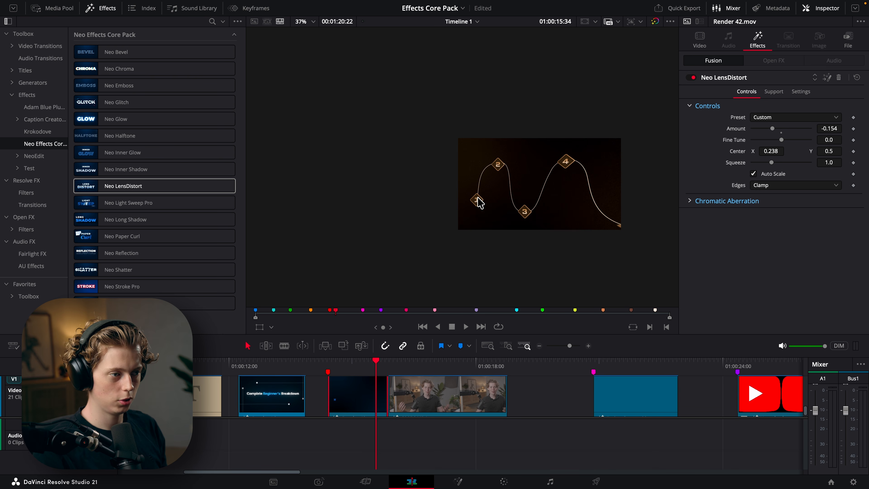
{"action": "left_click_drag", "start_coordinate": [829, 150], "coordinate": [826, 150]}
{"action": "left_click_drag", "start_coordinate": [769, 151], "coordinate": [727, 151]}
{"action": "key", "text": "super+z"}
{"action": "key", "text": "super+z"}
{"action": "key", "text": "super+z"}
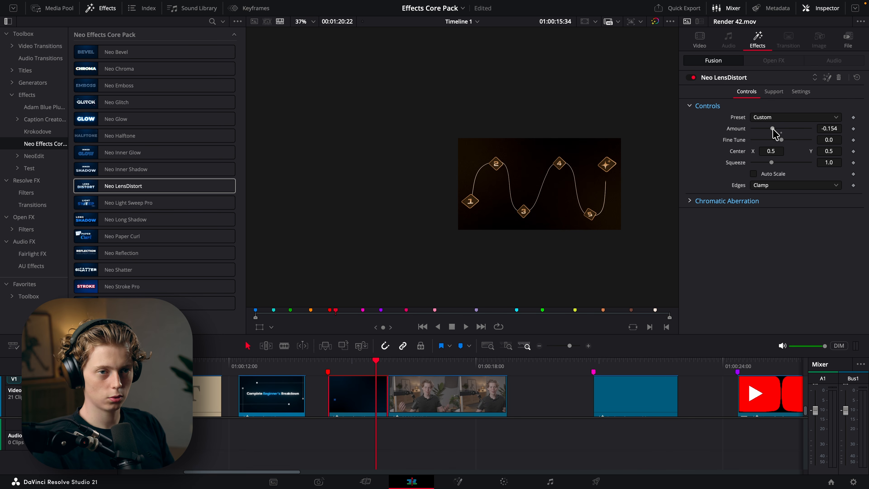
Raise the Amount to 0.5 and try Transparent edges with Auto Scale off, turning Auto Scale back on
{"action": "left_click_drag", "start_coordinate": [774, 134], "coordinate": [815, 139]}
{"action": "left_click", "coordinate": [777, 175]}
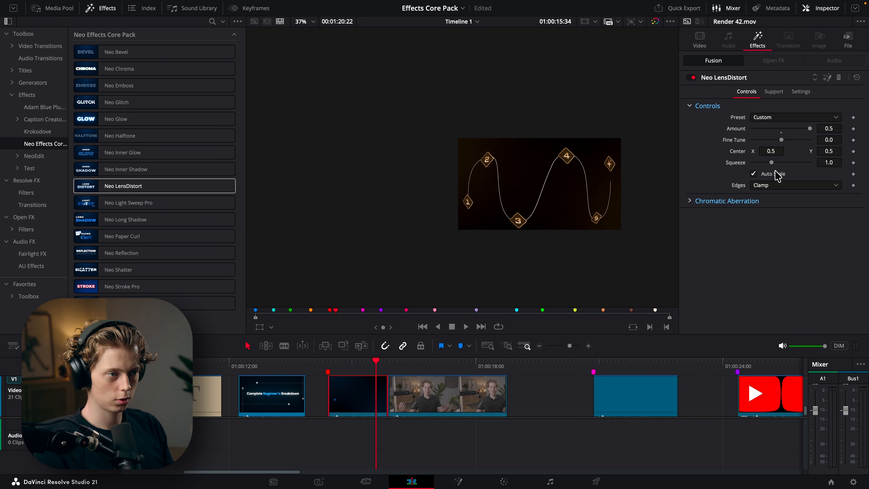
{"action": "left_click", "coordinate": [775, 173]}
{"action": "left_click", "coordinate": [775, 185]}
{"action": "left_click", "coordinate": [778, 210]}
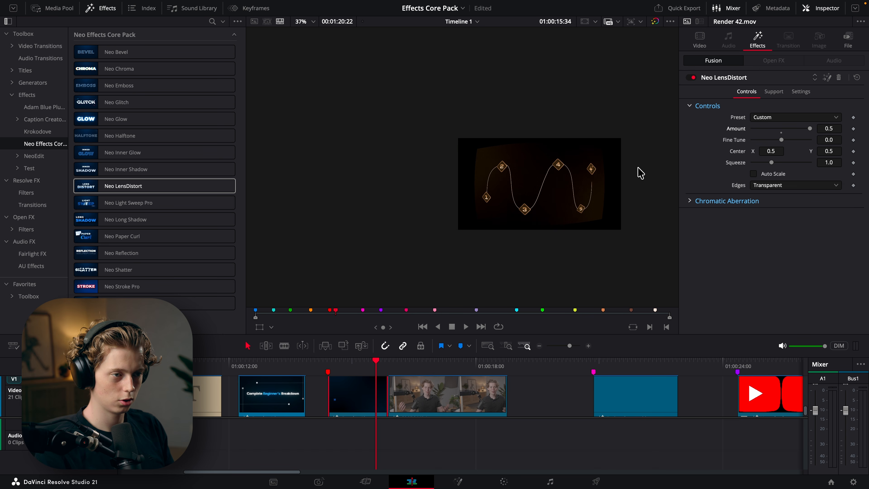
{"action": "left_click", "coordinate": [768, 176]}
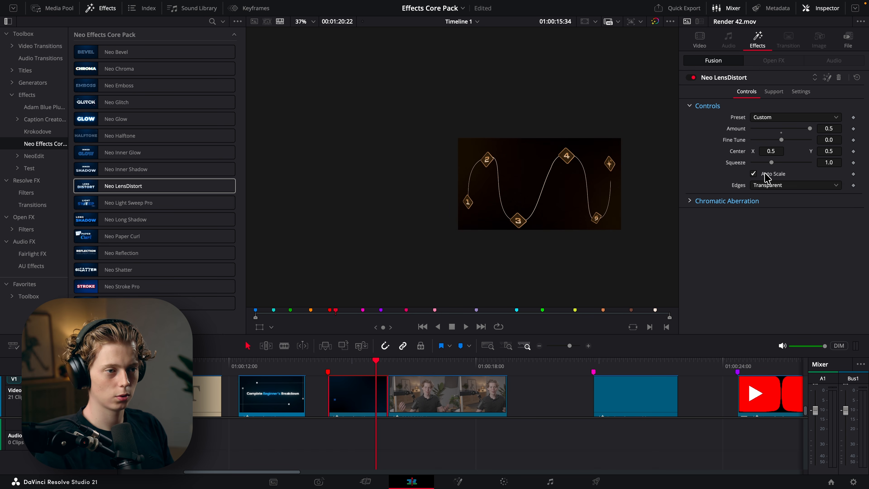
Set the Amount to 0.286 and return the Edges mode to Clamp
{"action": "left_click_drag", "start_coordinate": [804, 131], "coordinate": [792, 135]}
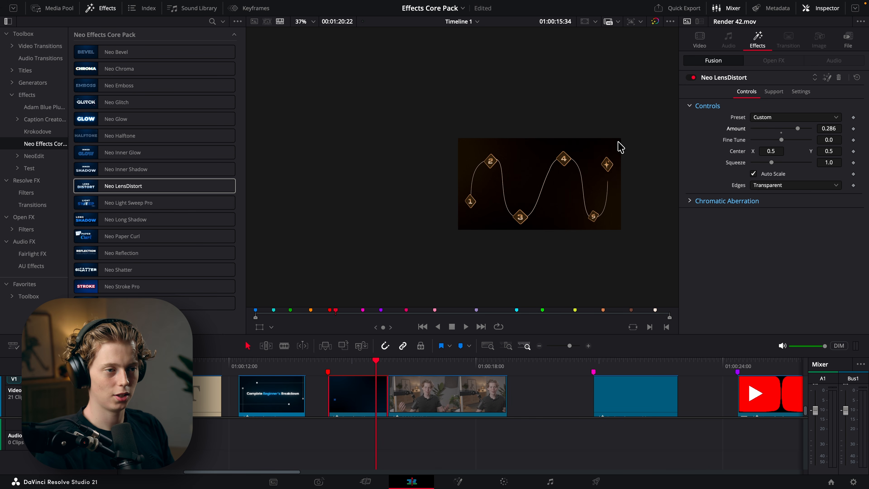
{"action": "left_click", "coordinate": [766, 185]}
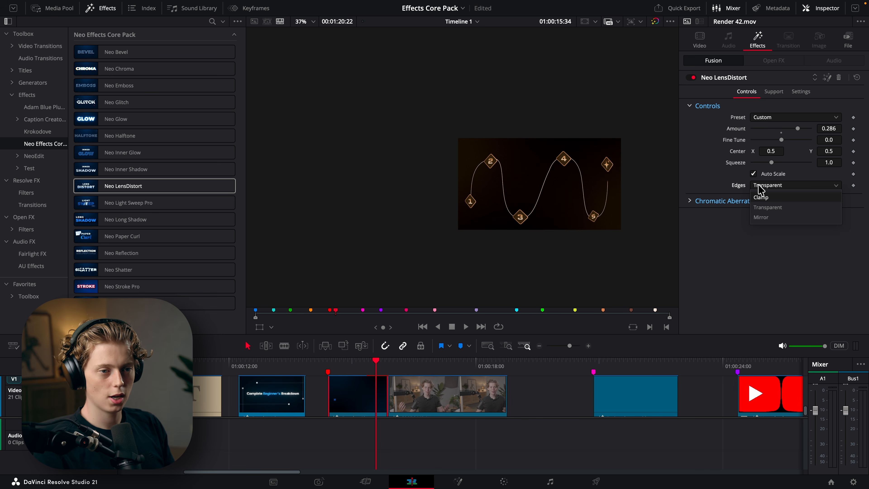
{"action": "left_click", "coordinate": [763, 197]}
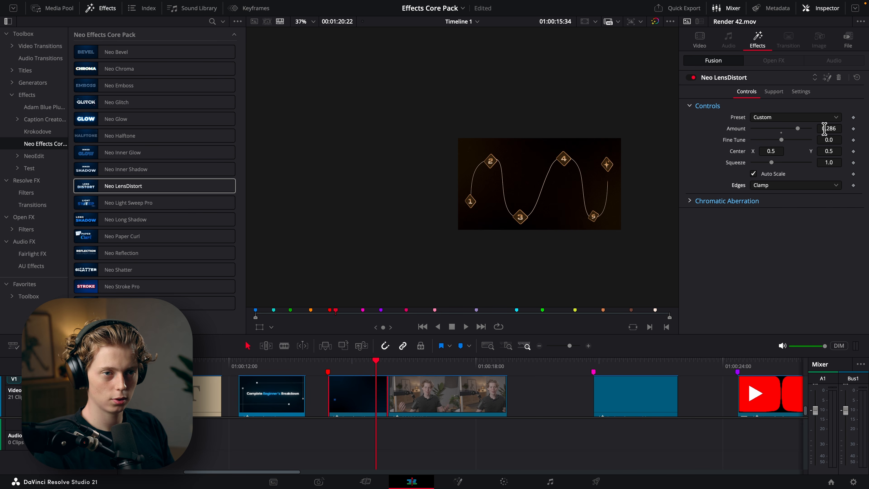
Turn off Auto Scale, set the Amount to 0.373, and set the Edges mode to Mirror
{"action": "left_click", "coordinate": [771, 174]}
{"action": "left_click_drag", "start_coordinate": [791, 130], "coordinate": [803, 130]}
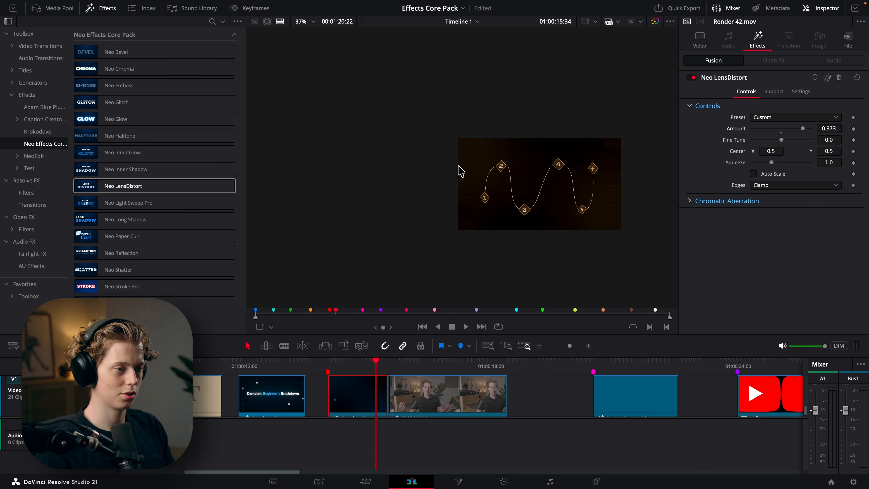
{"action": "left_click", "coordinate": [790, 185]}
{"action": "left_click", "coordinate": [772, 217]}
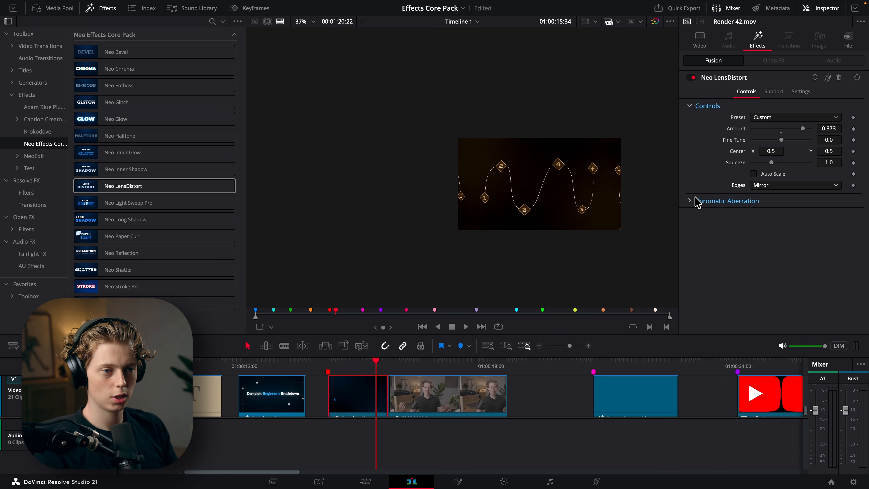
Set the distortion Amount to -0.039 and the Chromatic Aberration's CA Amount to 0.2
{"action": "left_click_drag", "start_coordinate": [802, 129], "coordinate": [777, 129]}
{"action": "left_click", "coordinate": [686, 202]}
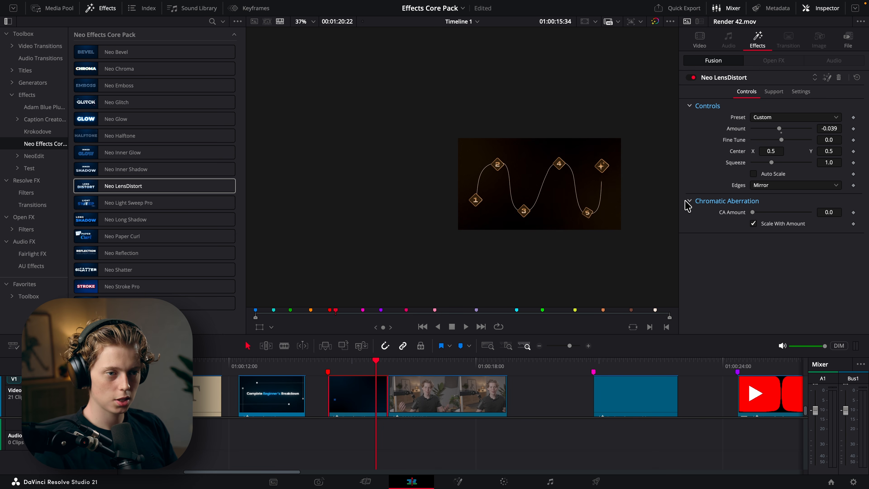
{"action": "left_click_drag", "start_coordinate": [753, 213], "coordinate": [824, 213]}
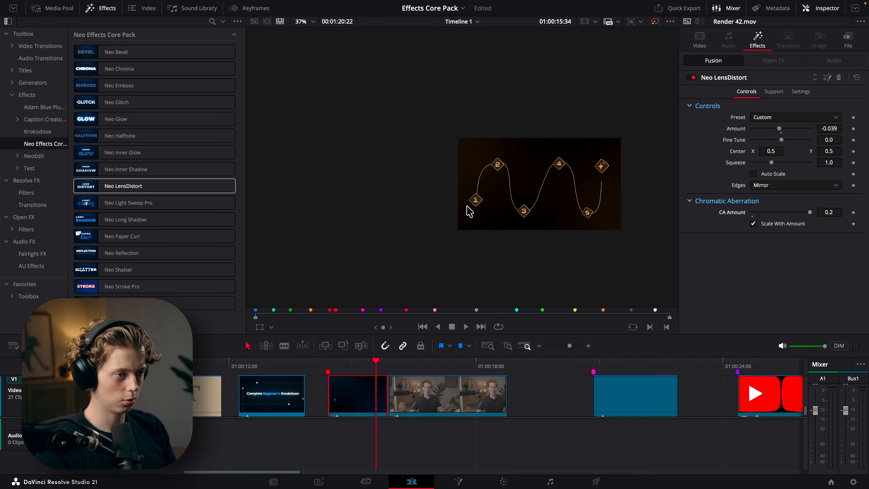
Examine the colour fringing up close on Render 42.mov and on the camera clip that follows it
{"action": "scroll", "coordinate": [469, 211], "scroll_direction": "up", "scroll_amount": 10}
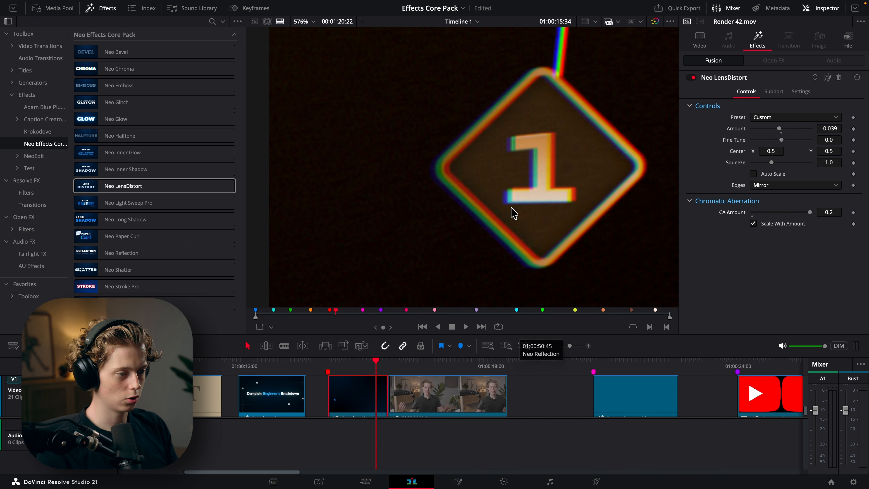
{"action": "scroll", "coordinate": [503, 219], "scroll_direction": "down", "scroll_amount": 3}
{"action": "left_click", "coordinate": [389, 363]}
{"action": "scroll", "coordinate": [515, 225], "scroll_direction": "down", "scroll_amount": 5}
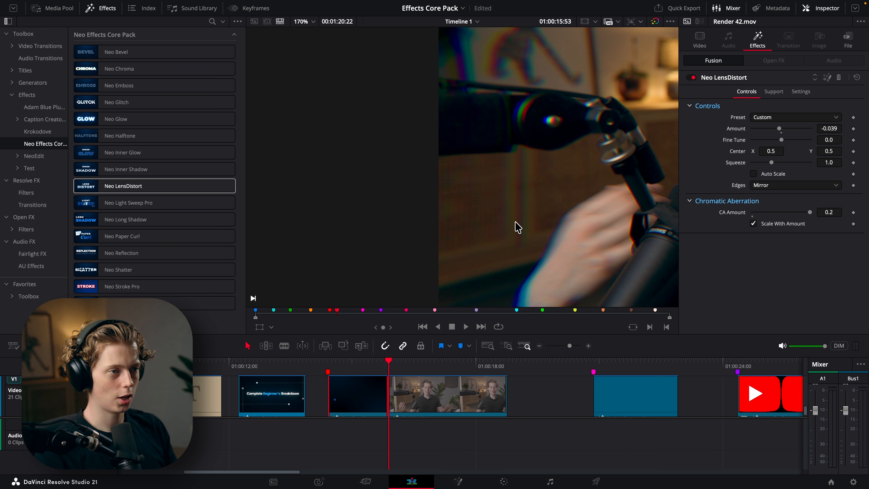
{"action": "left_click", "coordinate": [396, 363]}
{"action": "left_click_drag", "start_coordinate": [393, 362], "coordinate": [461, 361]}
{"action": "left_click", "coordinate": [389, 363]}
{"action": "left_click", "coordinate": [396, 363]}
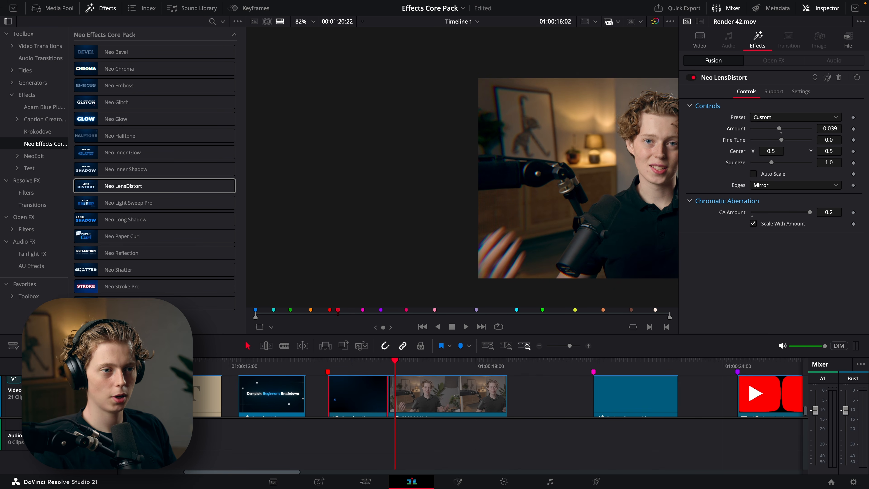
Keyframe the distortion Amount from -0.238 near the start of Render 42.mov to 0.0 further on, and play the animation
{"action": "left_click_drag", "start_coordinate": [828, 129], "coordinate": [816, 129]}
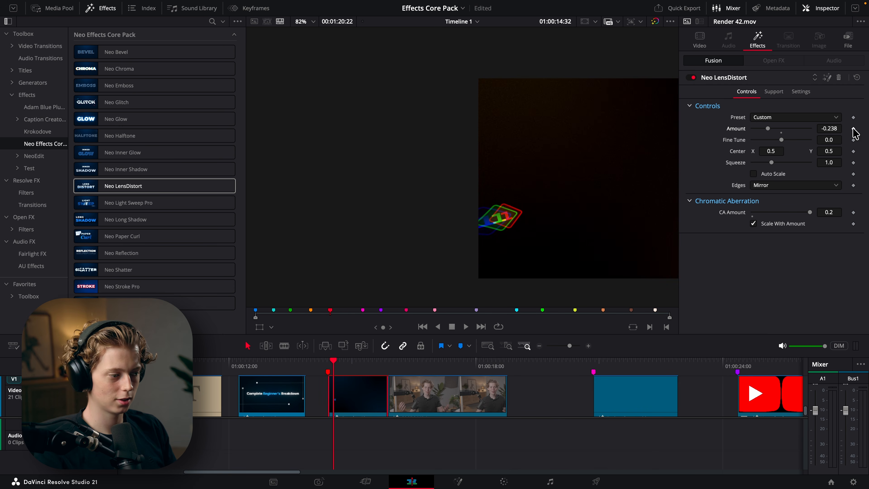
{"action": "left_click", "coordinate": [853, 128]}
{"action": "key", "text": "space"}
{"action": "key", "text": "space"}
{"action": "left_click", "coordinate": [782, 133]}
{"action": "left_click", "coordinate": [339, 362]}
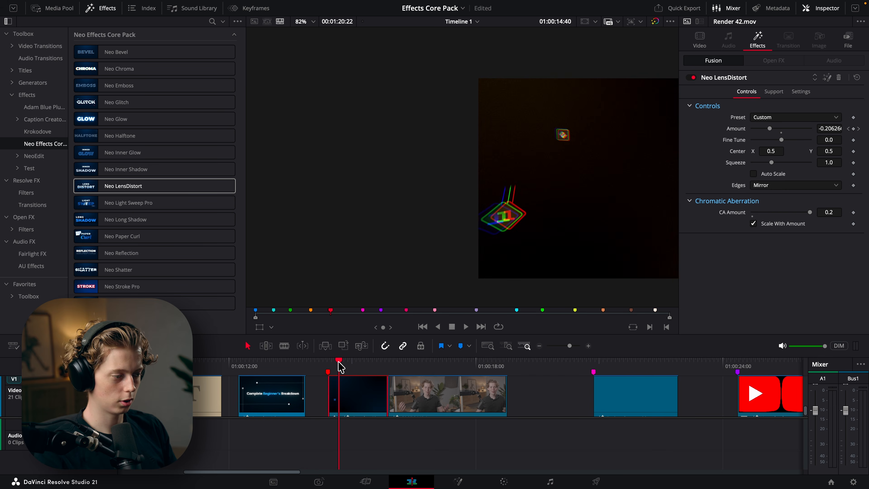
{"action": "key", "text": "space"}
{"action": "key", "text": "space"}
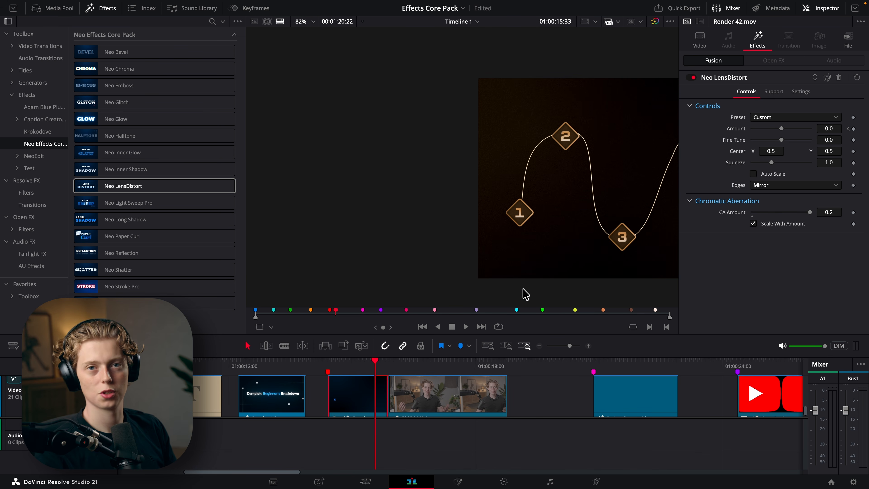
Go to the Neo Long Shadow marker at 01:00:20:52 and try to apply Neo Long Shadow to the logo clip there
{"action": "left_click", "coordinate": [595, 372]}
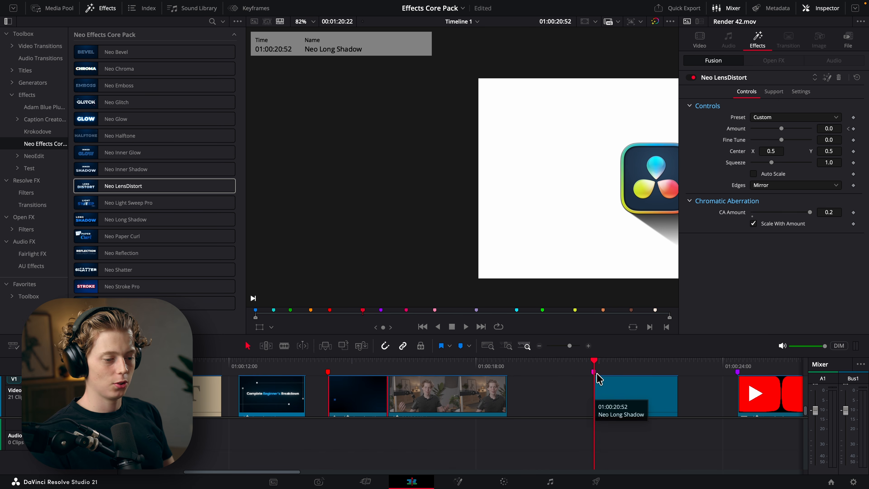
{"action": "scroll", "coordinate": [582, 137], "scroll_direction": "right", "scroll_amount": 4}
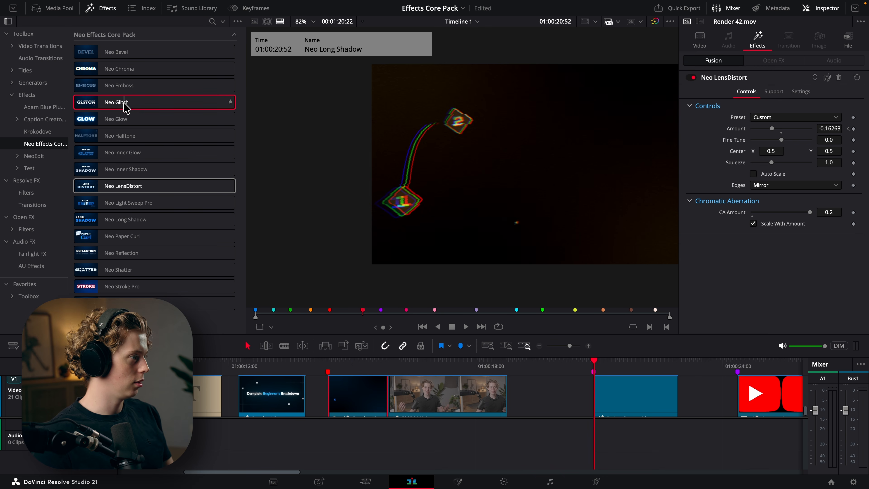
{"action": "left_click_drag", "start_coordinate": [137, 220], "coordinate": [651, 393]}
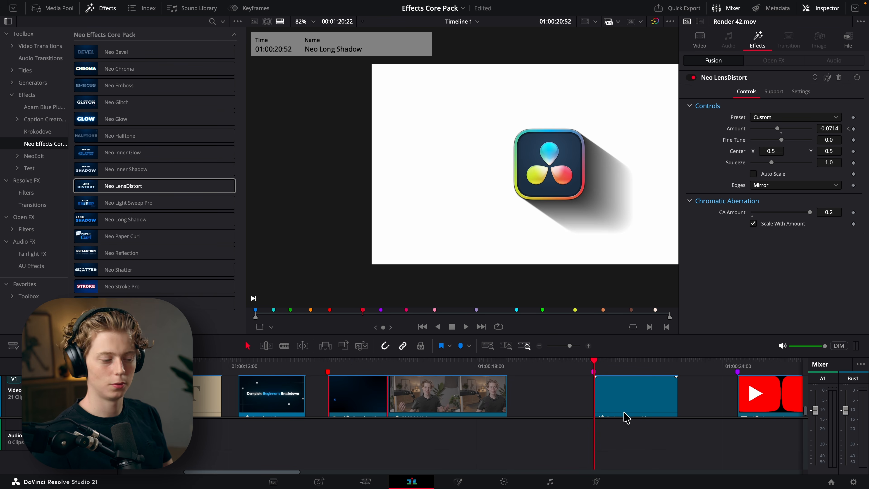
In the logo clip's Fusion composition, replace the existing long shadow with a fresh Neo Long Shadow node after Transform1
{"action": "left_click", "coordinate": [458, 481]}
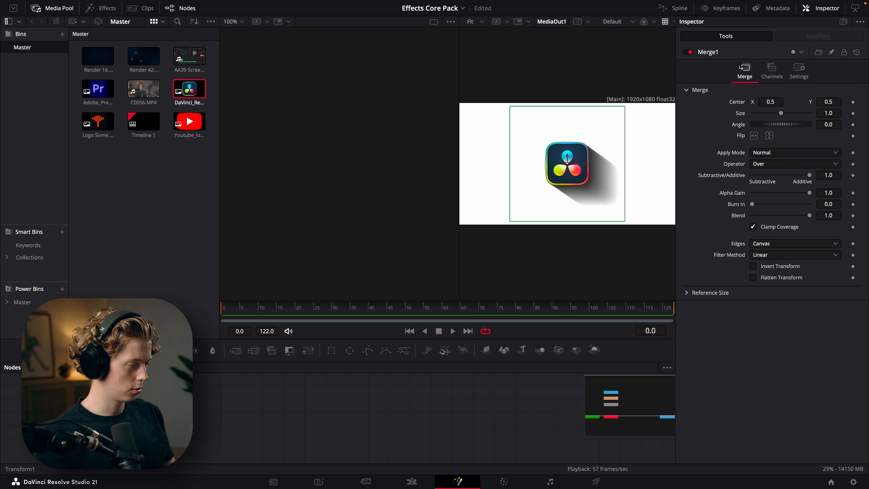
{"action": "key", "text": "shift+space"}
{"action": "type", "text": "ne"}
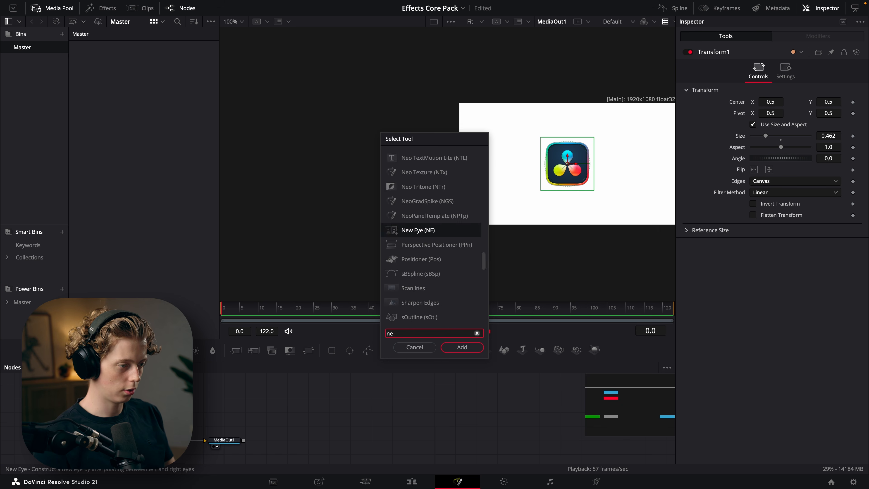
{"action": "key", "text": "BackSpace"}
{"action": "key", "text": "BackSpace"}
{"action": "type", "text": "neo "}
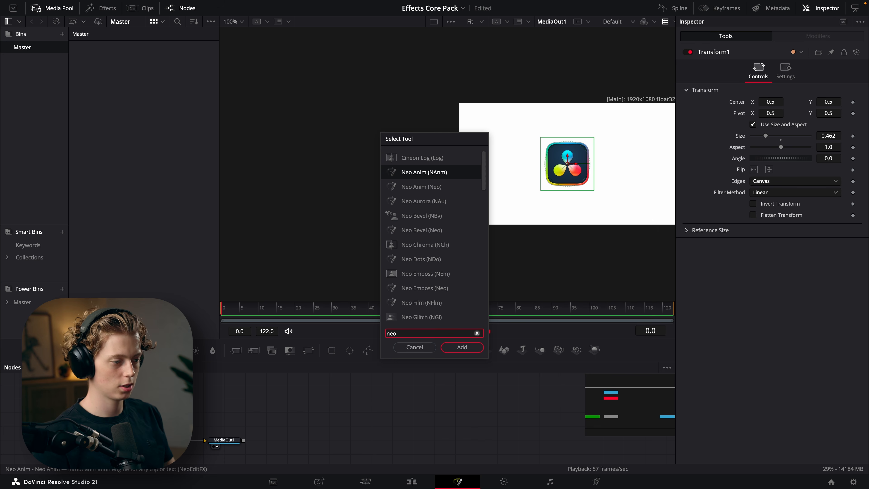
{"action": "type", "text": "long"}
{"action": "key", "text": "Return"}
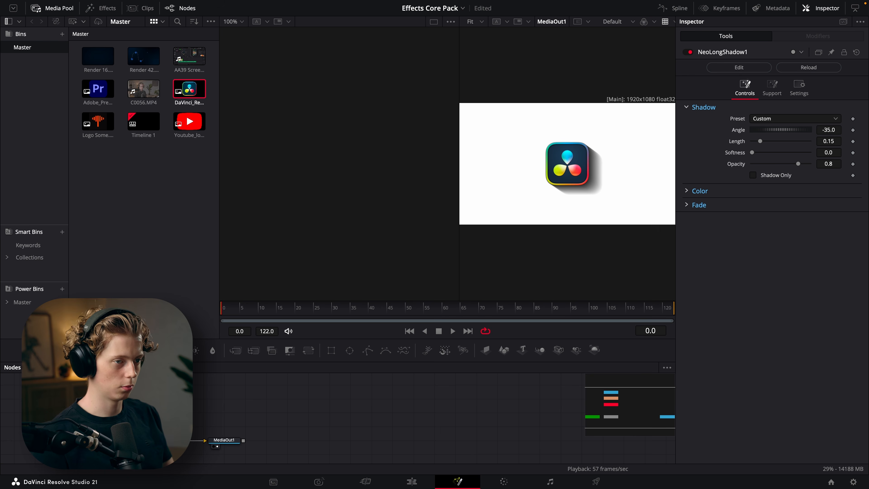
Apply the Classic Flat preset to the new long shadow and set its Length to 0.275
{"action": "left_click", "coordinate": [787, 116]}
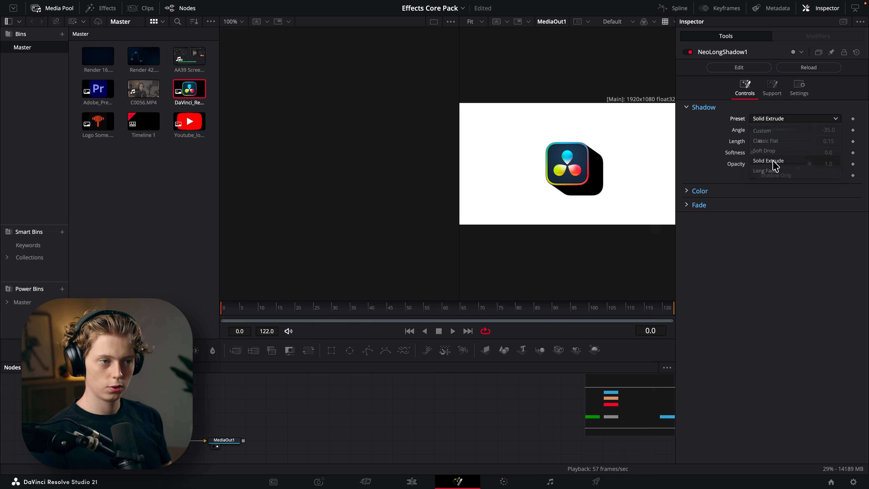
{"action": "left_click", "coordinate": [776, 140]}
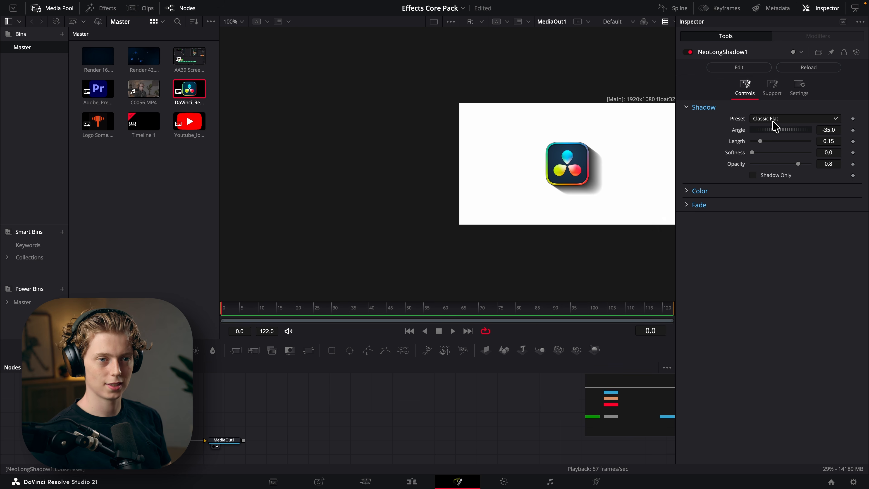
{"action": "mouse_move", "coordinate": [759, 141]}
{"action": "left_mouse_down"}
{"action": "mouse_move", "coordinate": [795, 141]}
{"action": "mouse_move", "coordinate": [767, 141]}
{"action": "left_mouse_up"}
Set the long shadow's Softness to 11.02 and Opacity to 0.386, checking the shadow's edge up close
{"action": "scroll", "coordinate": [587, 158], "scroll_direction": "up", "scroll_amount": 5}
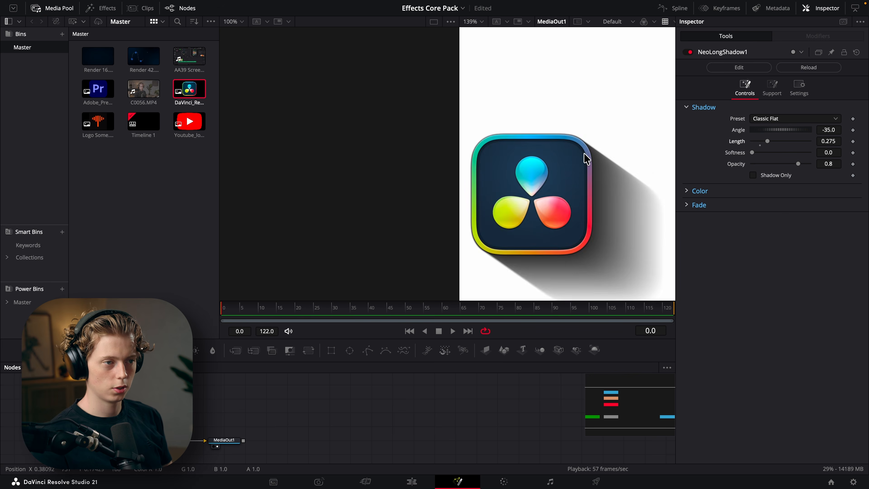
{"action": "scroll", "coordinate": [587, 158], "scroll_direction": "up", "scroll_amount": 10}
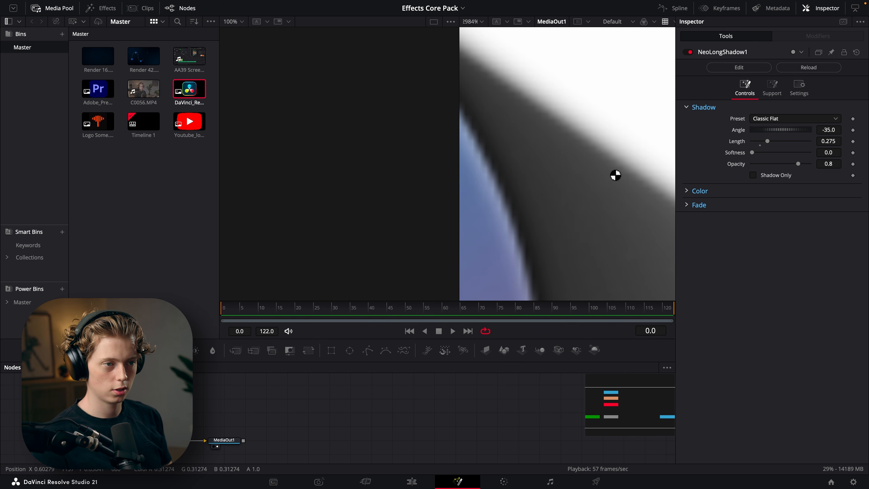
{"action": "left_click_drag", "start_coordinate": [752, 152], "coordinate": [776, 167]}
{"action": "scroll", "coordinate": [609, 159], "scroll_direction": "down", "scroll_amount": 7}
{"action": "scroll", "coordinate": [609, 159], "scroll_direction": "down", "scroll_amount": 4}
{"action": "scroll", "coordinate": [614, 152], "scroll_direction": "up", "scroll_amount": 1}
Give the long shadow a dark red single color with a Red value of 0.37
{"action": "left_click", "coordinate": [714, 192]}
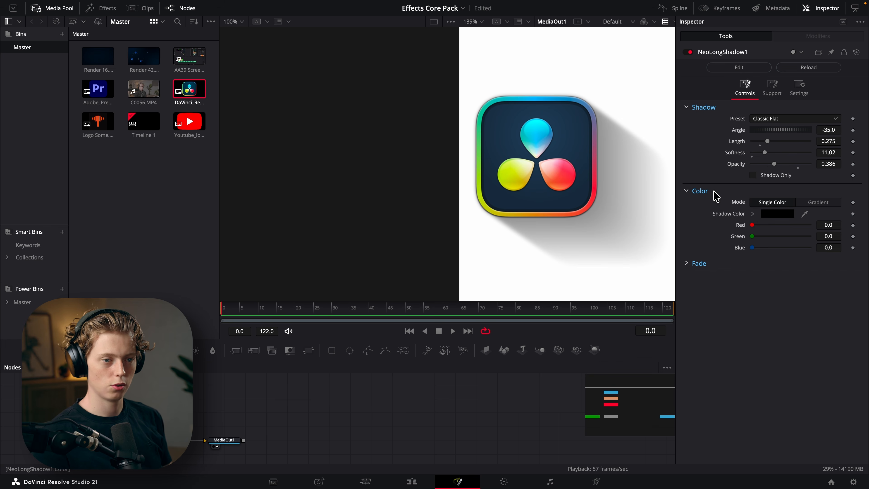
{"action": "left_click", "coordinate": [751, 214]}
{"action": "left_click", "coordinate": [830, 230]}
{"action": "mouse_move", "coordinate": [829, 230]}
{"action": "left_mouse_down"}
{"action": "mouse_move", "coordinate": [842, 216]}
{"action": "mouse_move", "coordinate": [760, 287]}
{"action": "mouse_move", "coordinate": [789, 269]}
{"action": "mouse_move", "coordinate": [839, 262]}
{"action": "left_mouse_up"}
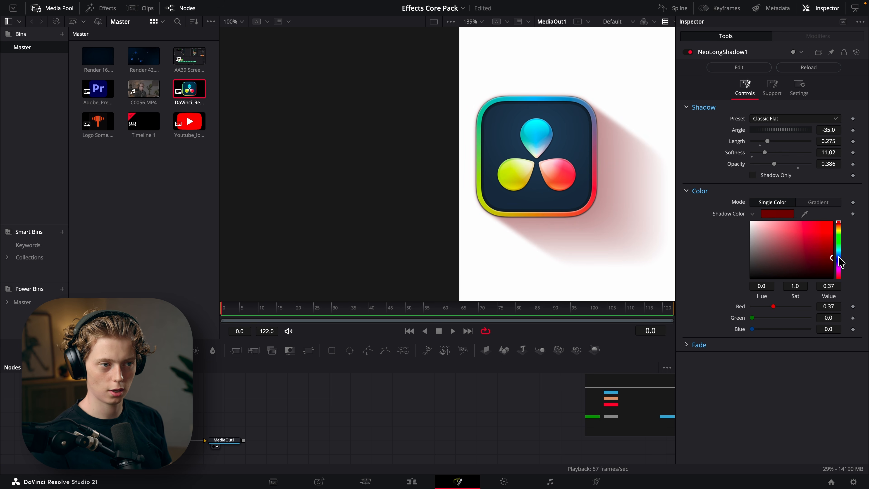
Switch the shadow color to Gradient mode and make the gradient's end stop yellow with a Hue of 0.168
{"action": "left_click", "coordinate": [818, 202]}
{"action": "left_click", "coordinate": [779, 241]}
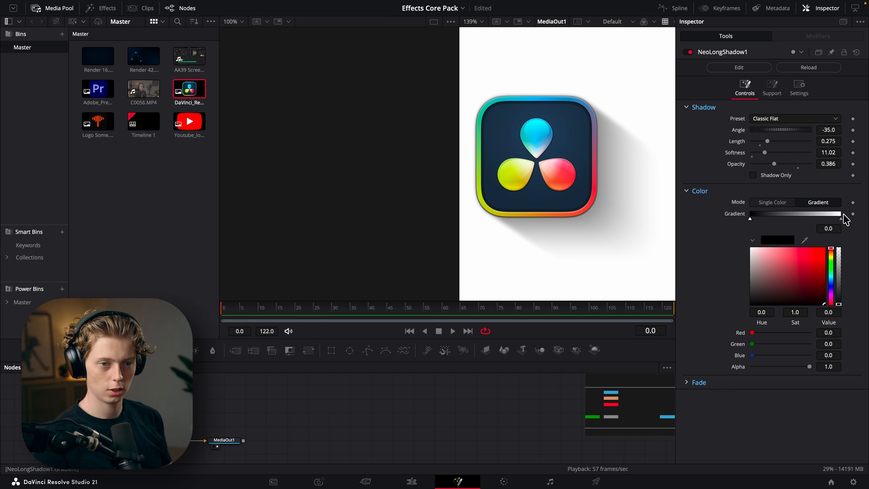
{"action": "left_click", "coordinate": [841, 218]}
{"action": "left_click_drag", "start_coordinate": [813, 266], "coordinate": [851, 235]}
{"action": "left_click_drag", "start_coordinate": [832, 266], "coordinate": [832, 257]}
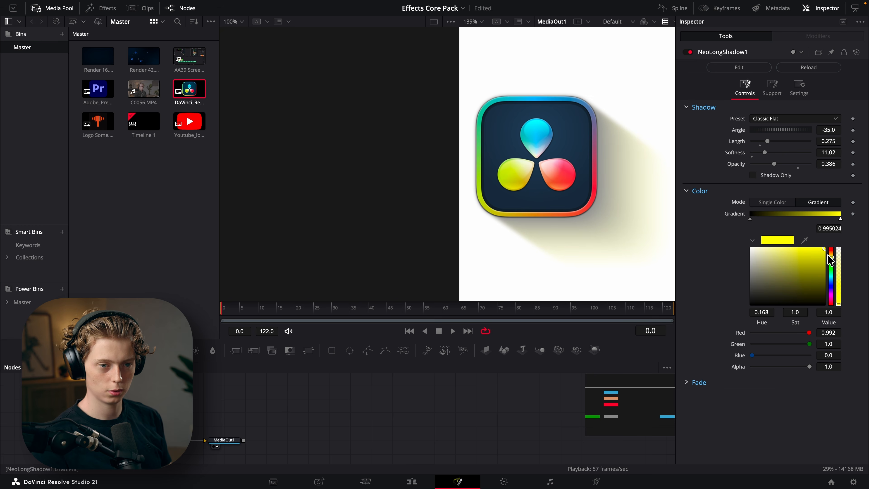
Return the long shadow's color mode to Single Color and raise its Opacity to 0.748
{"action": "left_click", "coordinate": [773, 203]}
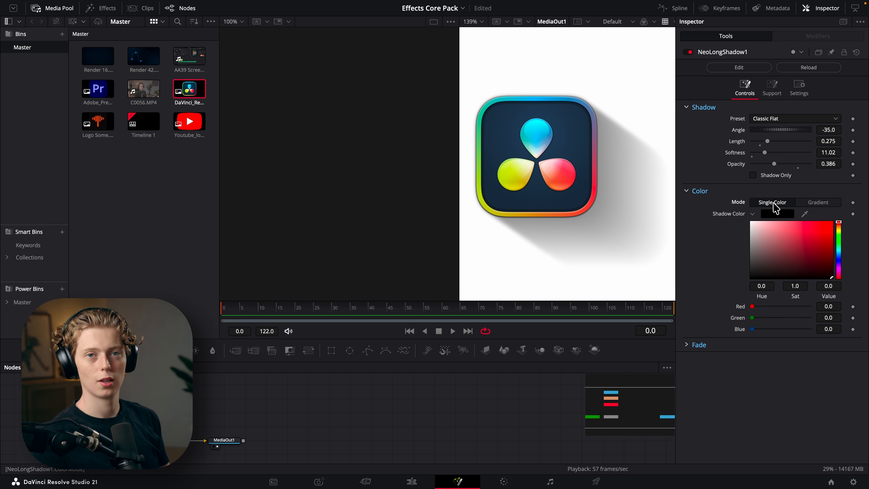
{"action": "left_click_drag", "start_coordinate": [774, 163], "coordinate": [794, 164]}
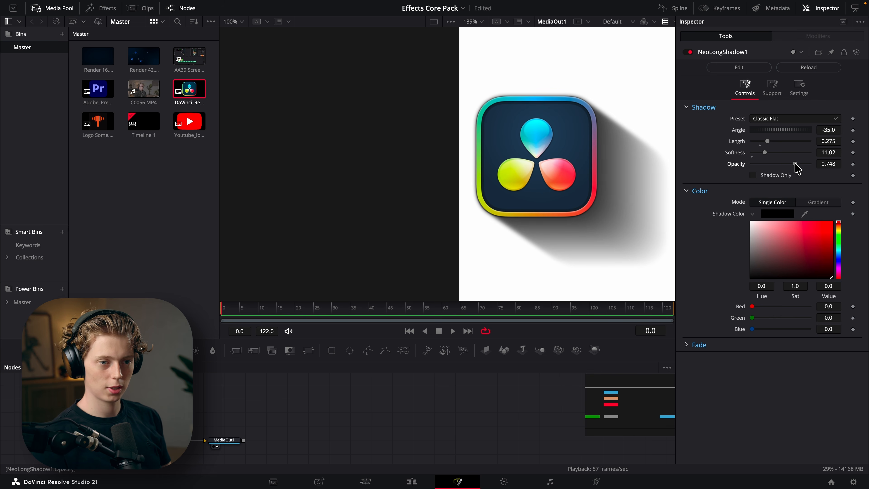
Try the Linear and Exponential fade types on the long shadow and compare how the shadow falls off
{"action": "left_click", "coordinate": [686, 345]}
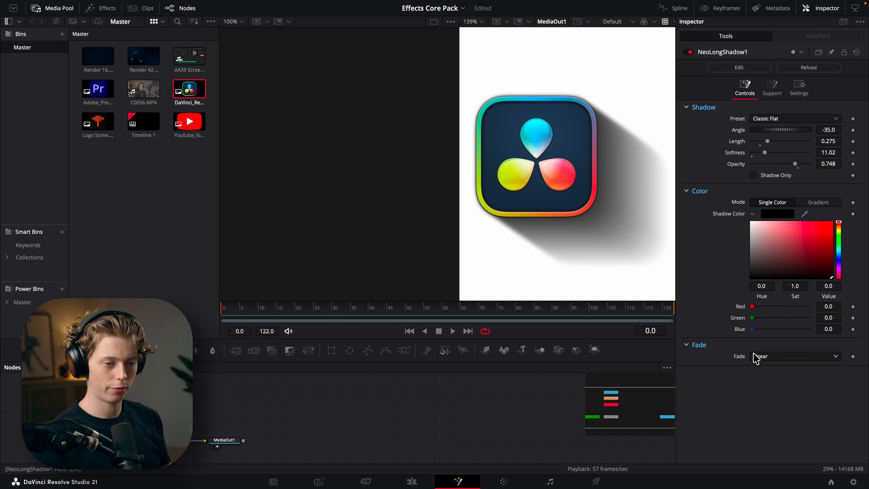
{"action": "left_click", "coordinate": [760, 358]}
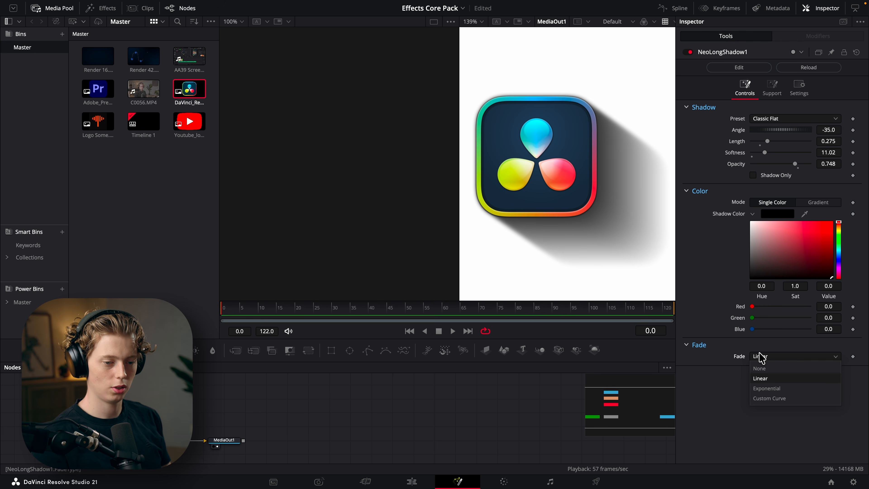
{"action": "scroll", "coordinate": [602, 243], "scroll_direction": "down", "scroll_amount": 2}
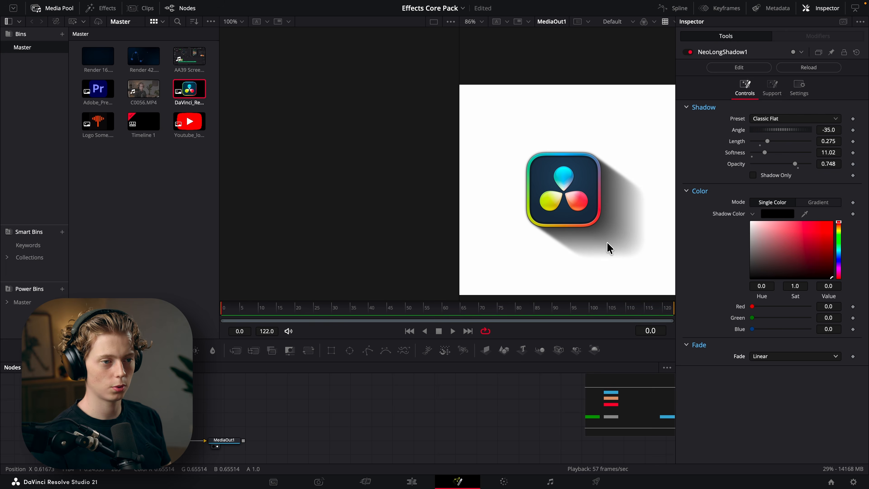
{"action": "scroll", "coordinate": [606, 244], "scroll_direction": "up", "scroll_amount": 2}
{"action": "left_click", "coordinate": [768, 388]}
{"action": "left_click_drag", "start_coordinate": [762, 368], "coordinate": [785, 371]}
{"action": "left_click", "coordinate": [772, 356]}
{"action": "left_click", "coordinate": [772, 379]}
{"action": "left_click", "coordinate": [772, 356]}
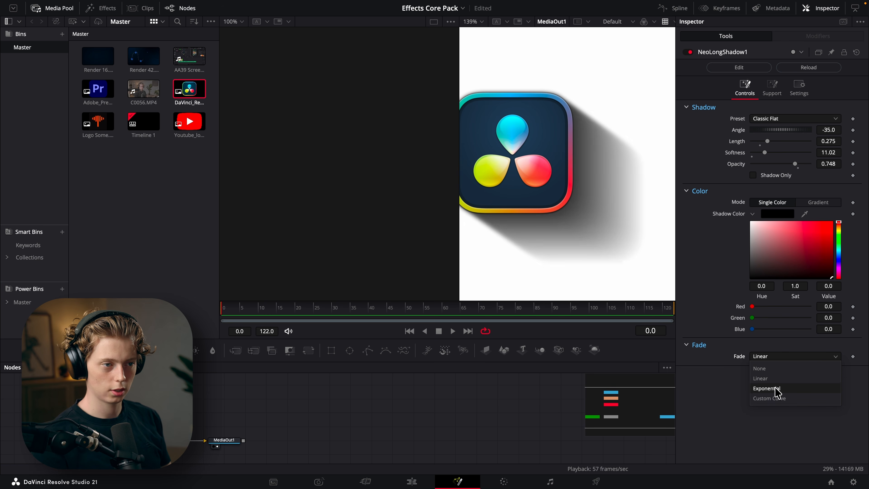
{"action": "left_click", "coordinate": [776, 389]}
Set the long shadow's fade to Custom Curve and bend the curve into a steep early rise that levels off
{"action": "left_click", "coordinate": [768, 358]}
{"action": "left_click", "coordinate": [779, 399]}
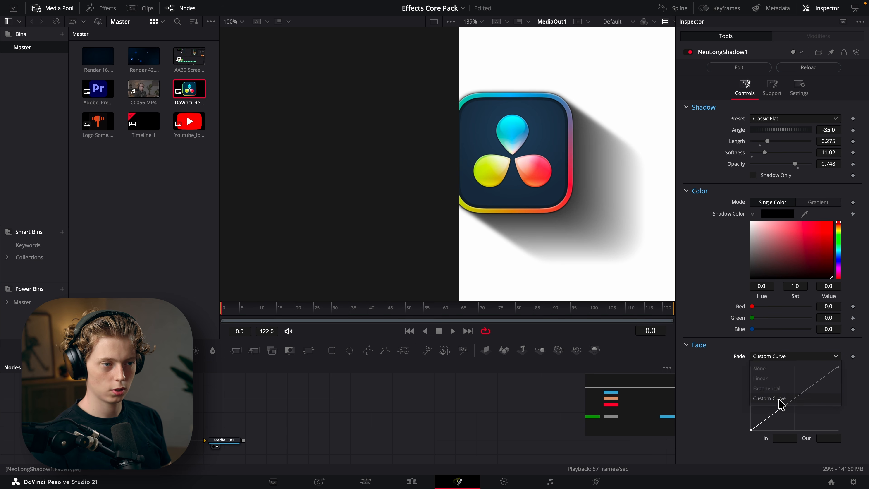
{"action": "left_click", "coordinate": [751, 430]}
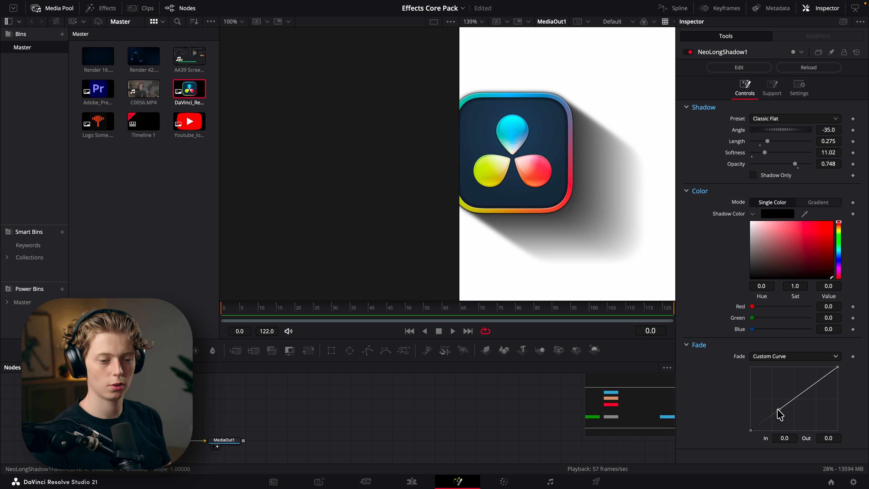
{"action": "left_click_drag", "start_coordinate": [779, 410], "coordinate": [750, 402]}
{"action": "left_click", "coordinate": [837, 367]}
{"action": "left_click_drag", "start_coordinate": [809, 388], "coordinate": [758, 367]}
{"action": "scroll", "coordinate": [619, 233], "scroll_direction": "down", "scroll_amount": 3}
{"action": "key", "text": "space"}
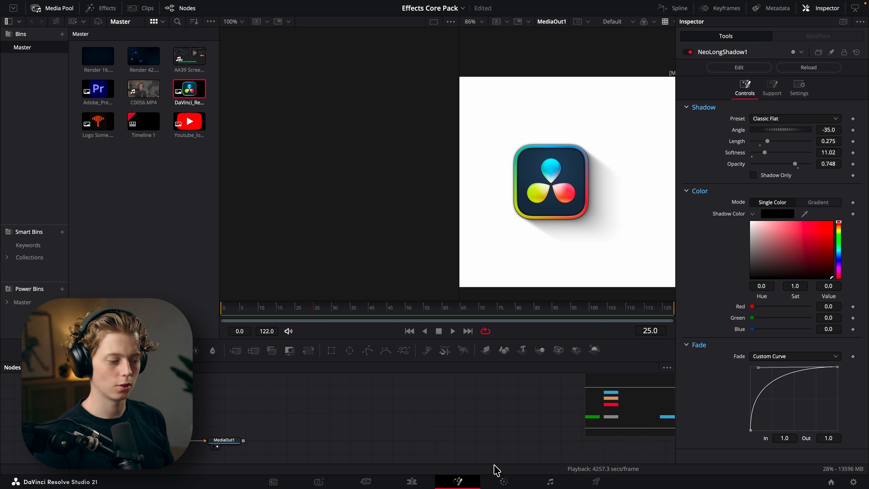
On the Edit page, remove the existing Neo Bevel from the Youtube_logo.png clip and apply a fresh Neo Bevel
{"action": "left_click", "coordinate": [416, 479]}
{"action": "left_click", "coordinate": [737, 372]}
{"action": "scroll", "coordinate": [703, 404], "scroll_direction": "right", "scroll_amount": 10}
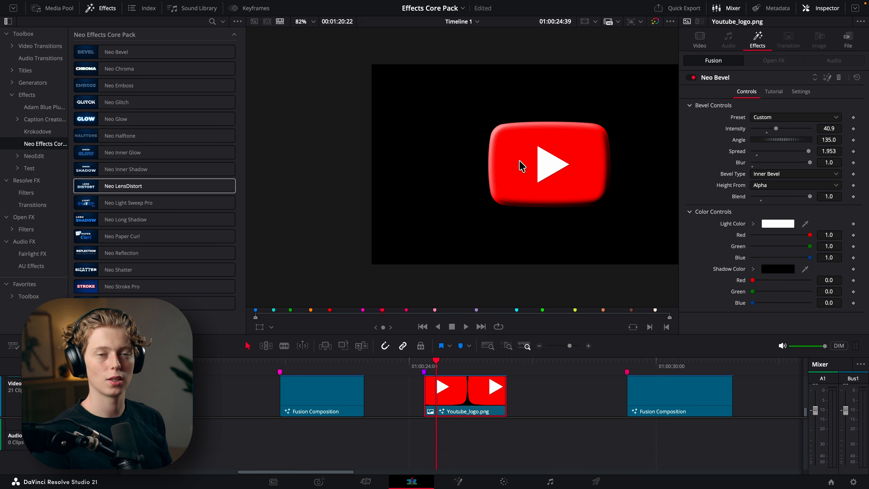
{"action": "left_click", "coordinate": [839, 78]}
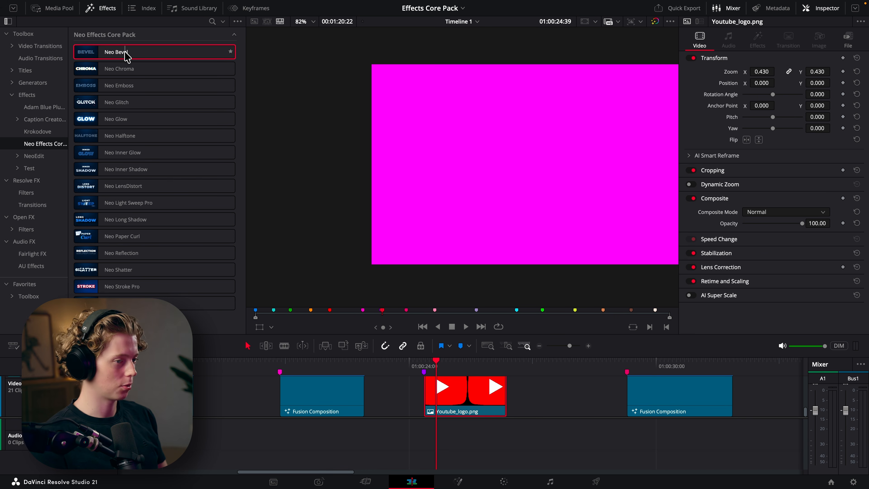
{"action": "left_click_drag", "start_coordinate": [125, 53], "coordinate": [390, 284]}
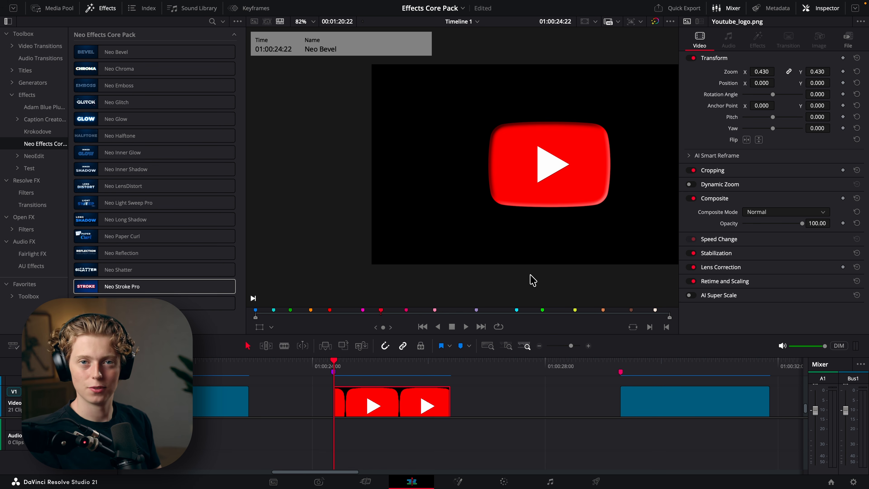
In the YouTube logo's Fusion composition, delete the existing bevel node and add a new Neo Bevel in its place
{"action": "left_click", "coordinate": [458, 482]}
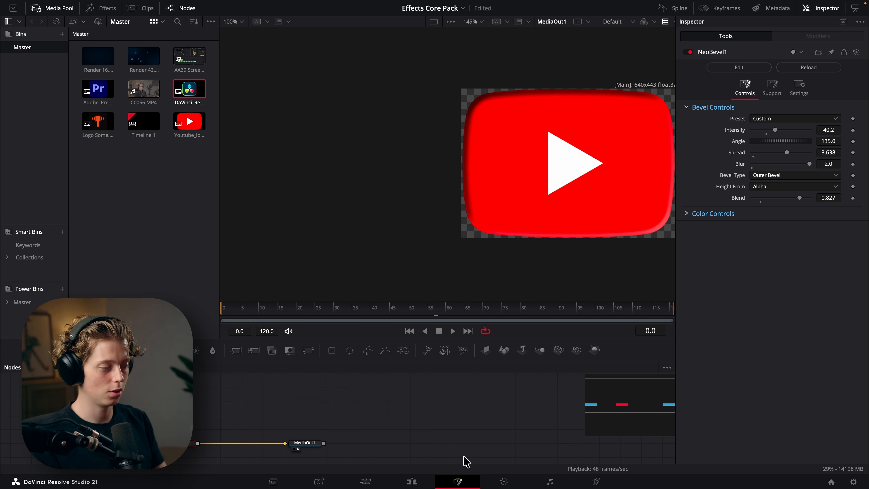
{"action": "key", "text": "Delete"}
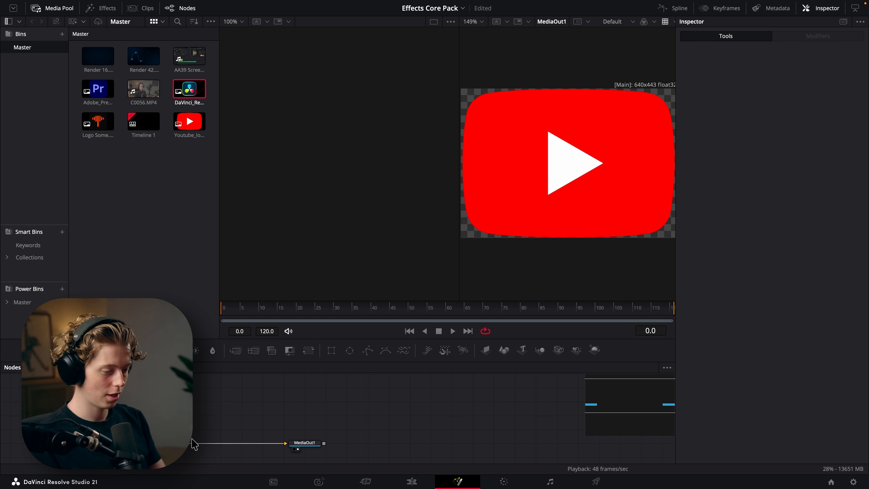
{"action": "key", "text": "shift+space"}
{"action": "type", "text": "neo be"}
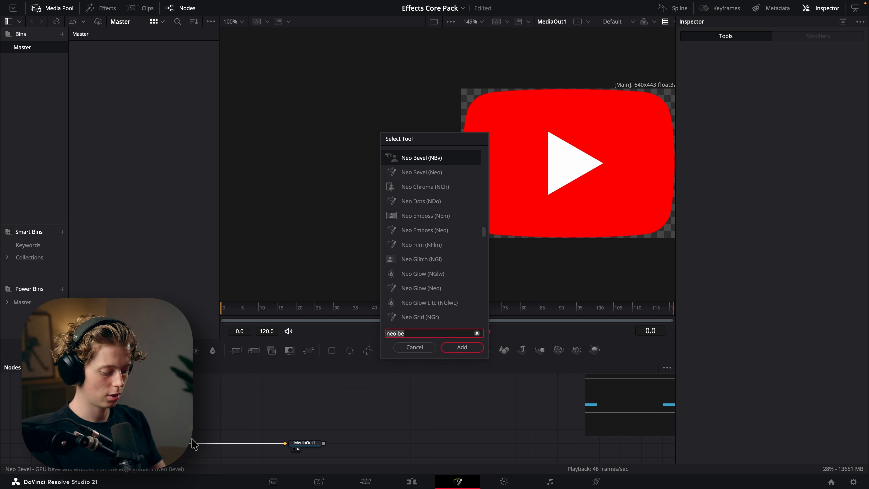
{"action": "key", "text": "Return"}
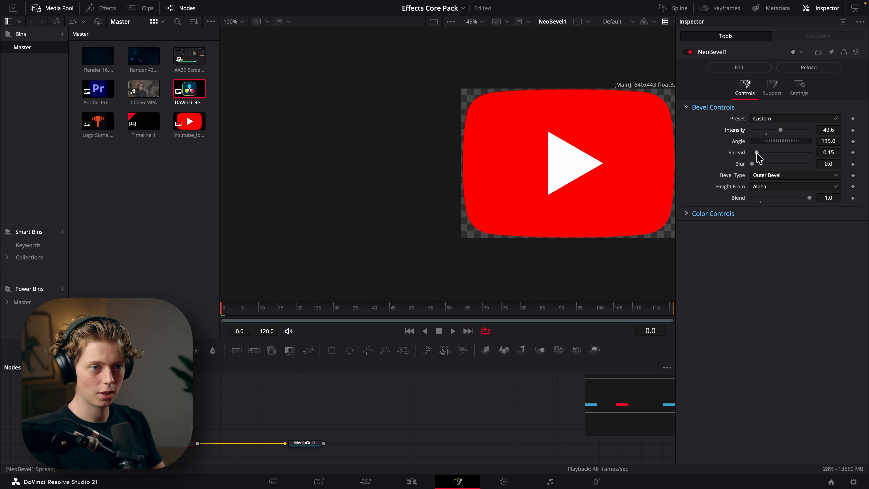
Set the new bevel's Intensity to 49.6, Spread to 2.0 and Blur to 1.0
{"action": "left_click_drag", "start_coordinate": [756, 153], "coordinate": [810, 152]}
{"action": "left_click_drag", "start_coordinate": [752, 164], "coordinate": [810, 163]}
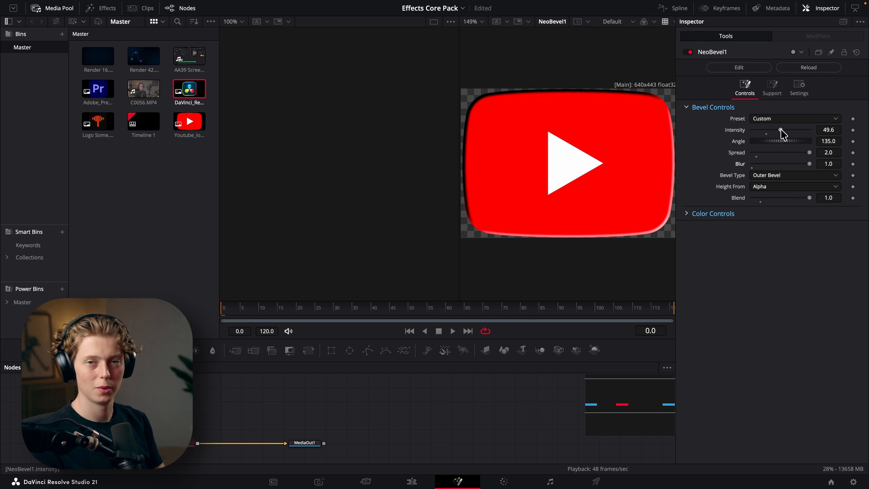
{"action": "mouse_move", "coordinate": [781, 130]}
{"action": "left_mouse_down"}
{"action": "mouse_move", "coordinate": [802, 131]}
{"action": "mouse_move", "coordinate": [770, 130]}
{"action": "mouse_move", "coordinate": [804, 131]}
{"action": "mouse_move", "coordinate": [780, 130]}
{"action": "left_mouse_up"}
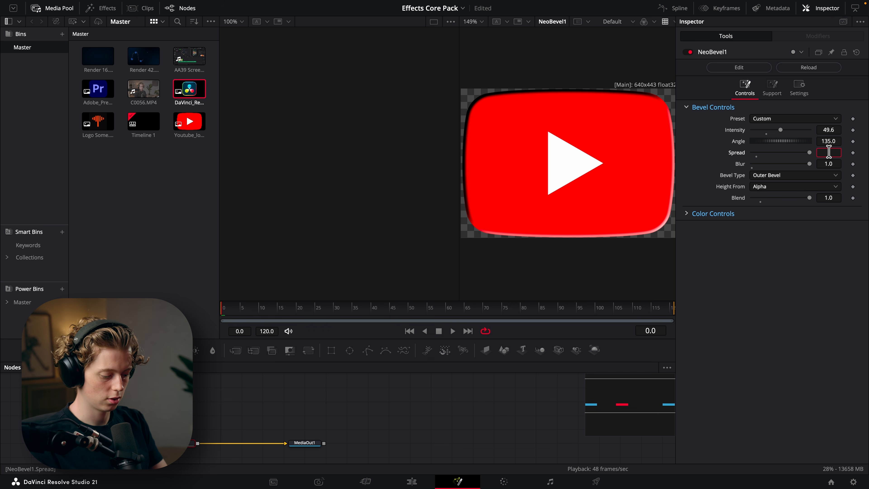
Set the bevel's Spread to 6.0, Angle to about 127.6 and Blend to about 0.866
{"action": "type", "text": "6"}
{"action": "key", "text": "Return"}
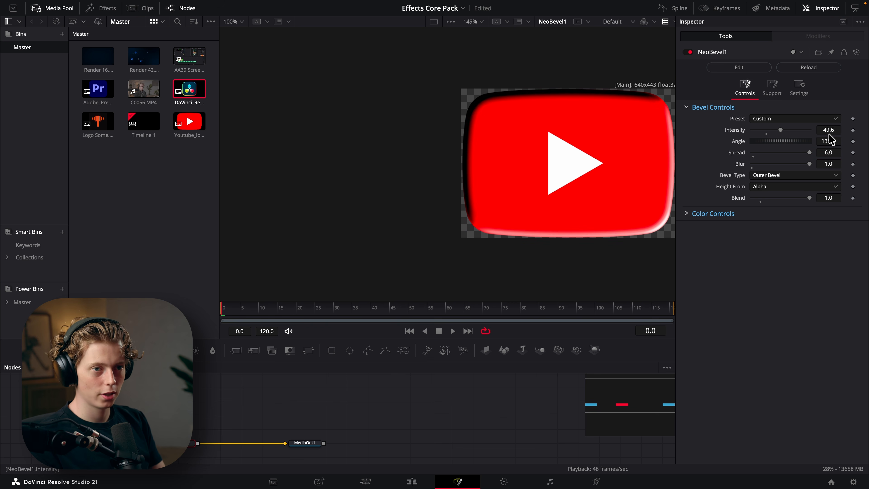
{"action": "mouse_move", "coordinate": [829, 141]}
{"action": "left_mouse_down"}
{"action": "mouse_move", "coordinate": [629, 141]}
{"action": "mouse_move", "coordinate": [818, 141]}
{"action": "left_mouse_up"}
{"action": "left_click", "coordinate": [809, 197]}
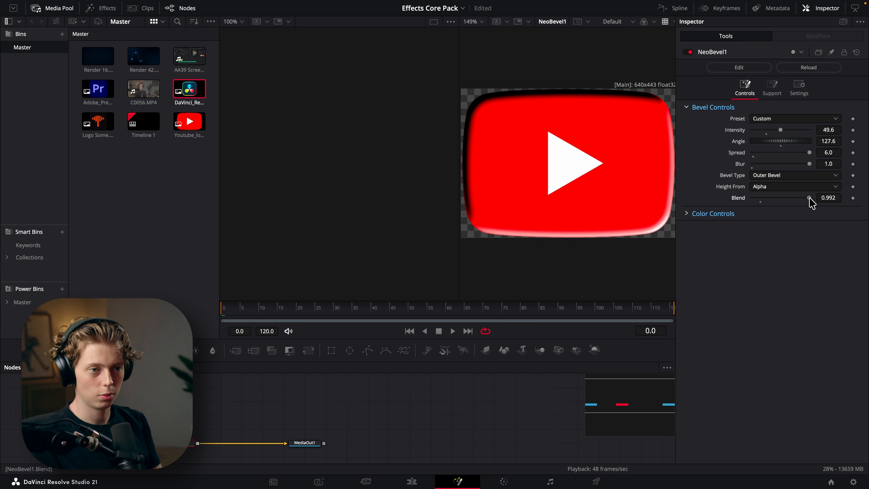
{"action": "mouse_move", "coordinate": [809, 197]}
{"action": "left_mouse_down"}
{"action": "mouse_move", "coordinate": [785, 200]}
{"action": "mouse_move", "coordinate": [802, 198]}
{"action": "left_mouse_up"}
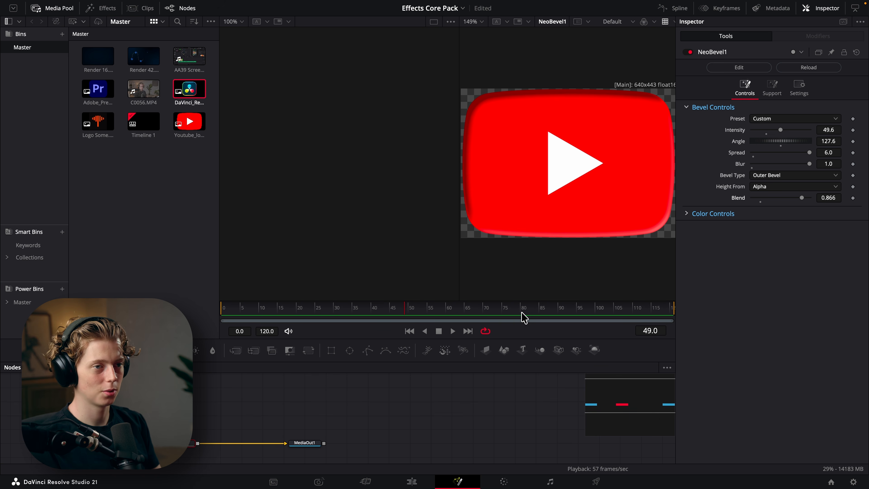
Try the Inner Bevel and Emboss types on the bevel and return its Bevel Type to Outer Bevel
{"action": "left_click", "coordinate": [773, 175]}
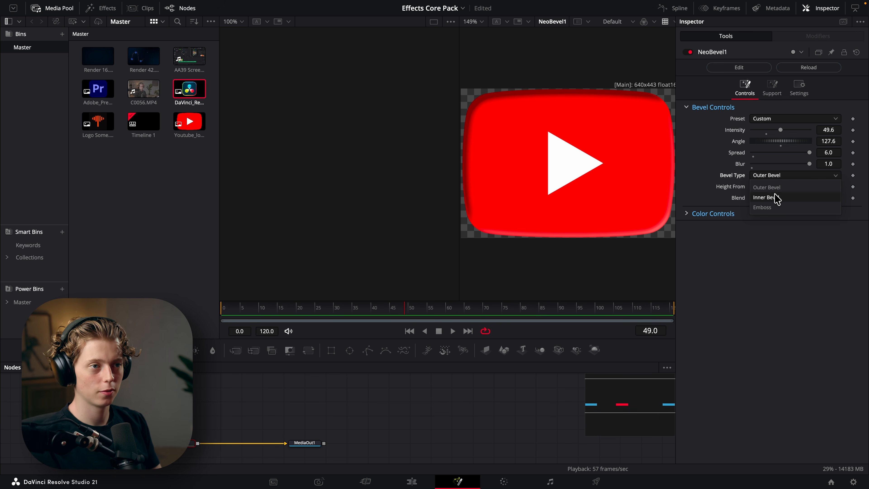
{"action": "left_click", "coordinate": [774, 197]}
{"action": "left_click", "coordinate": [771, 176]}
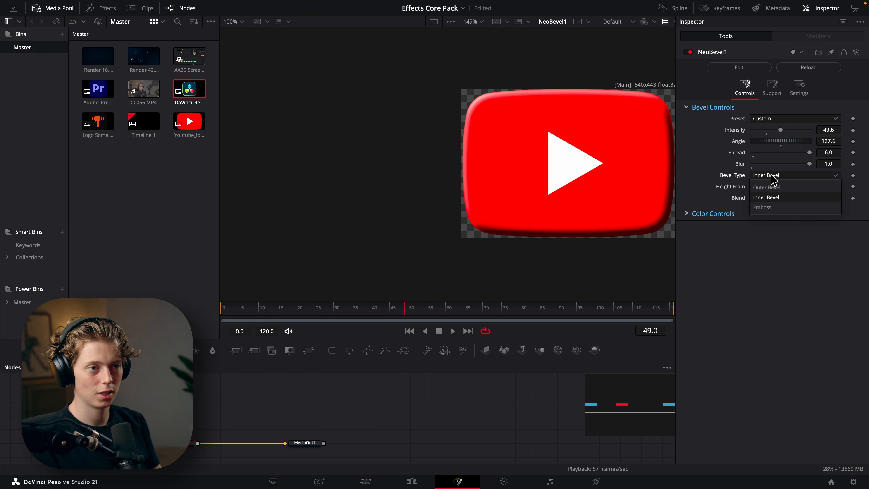
{"action": "left_click", "coordinate": [772, 197]}
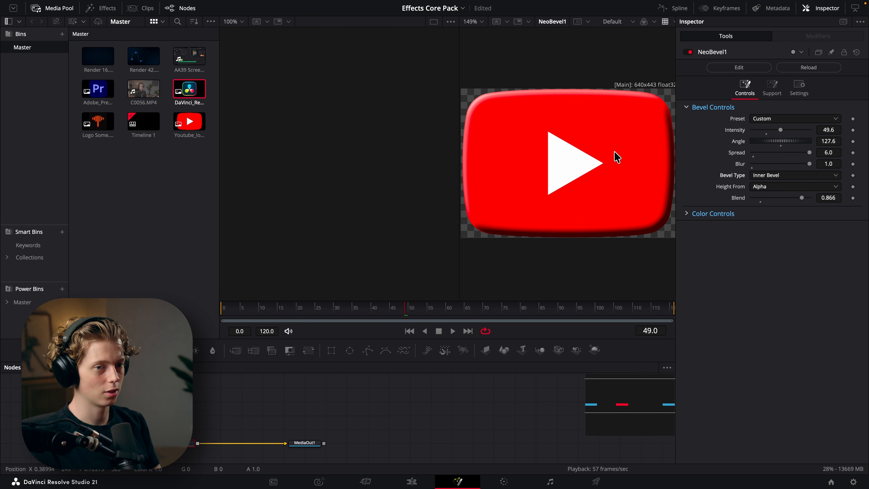
{"action": "left_click", "coordinate": [770, 175]}
{"action": "left_click", "coordinate": [772, 186]}
{"action": "left_click", "coordinate": [770, 175]}
{"action": "left_click", "coordinate": [771, 208]}
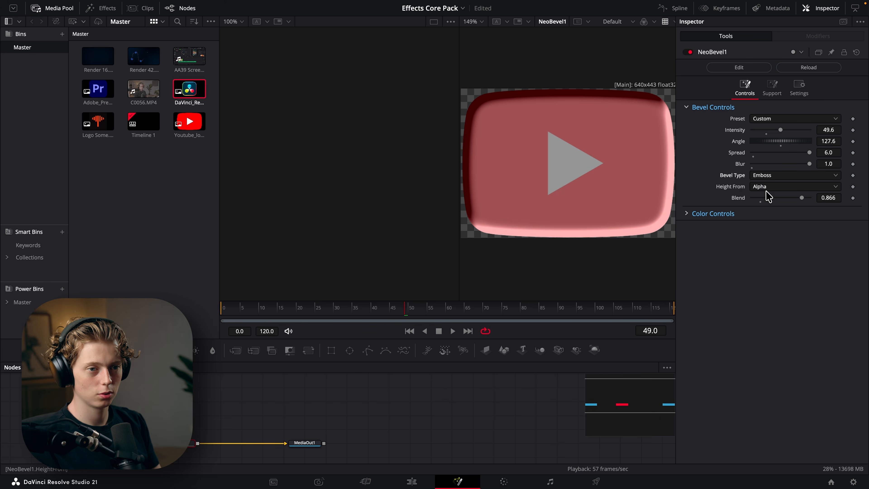
{"action": "left_click", "coordinate": [780, 175]}
{"action": "left_click", "coordinate": [773, 187]}
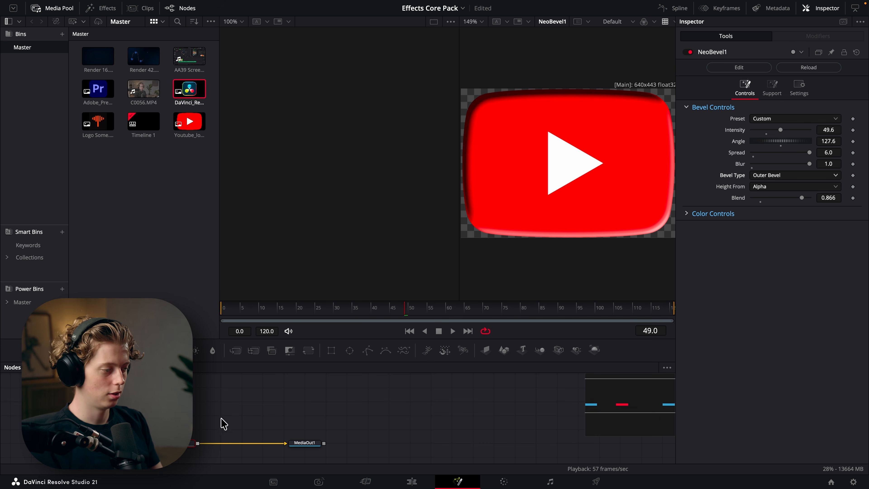
Try a Neo Emboss node after the Neo Bevel node and delete it
{"action": "key", "text": "shift+space"}
{"action": "type", "text": "emboss"}
{"action": "key", "text": "Return"}
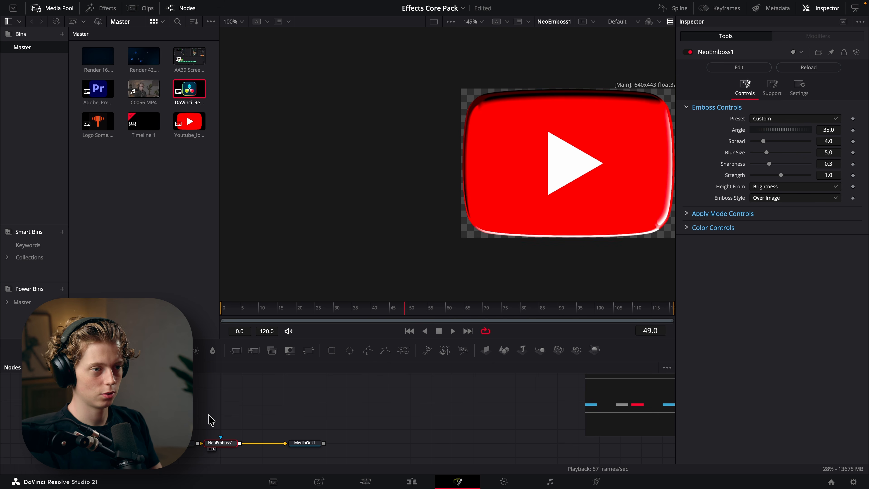
{"action": "left_click", "coordinate": [220, 443]}
{"action": "key", "text": "Delete"}
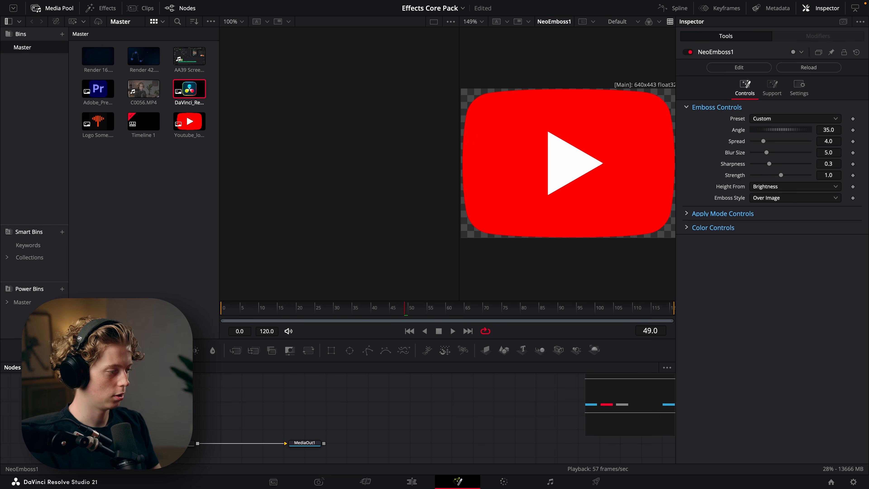
Try the standard Emboss tool on the YouTube logo's media node
{"action": "key", "text": "shift+space"}
{"action": "type", "text": "e"}
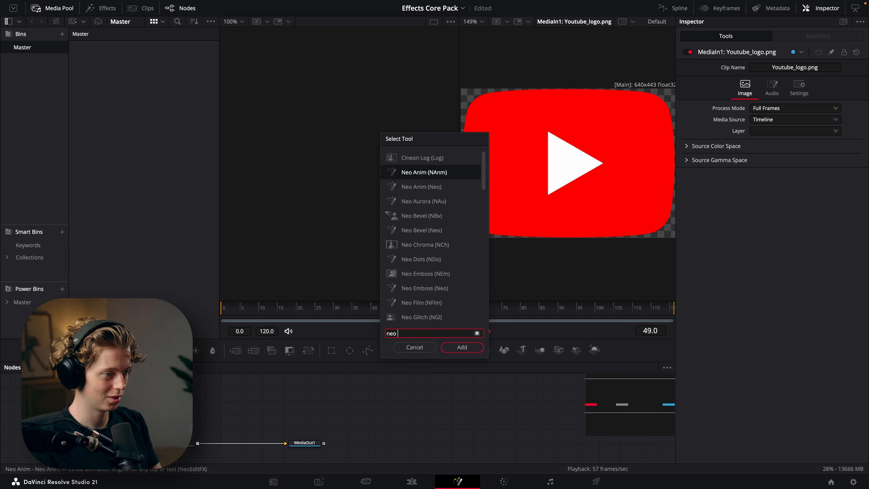
{"action": "type", "text": "mboss"}
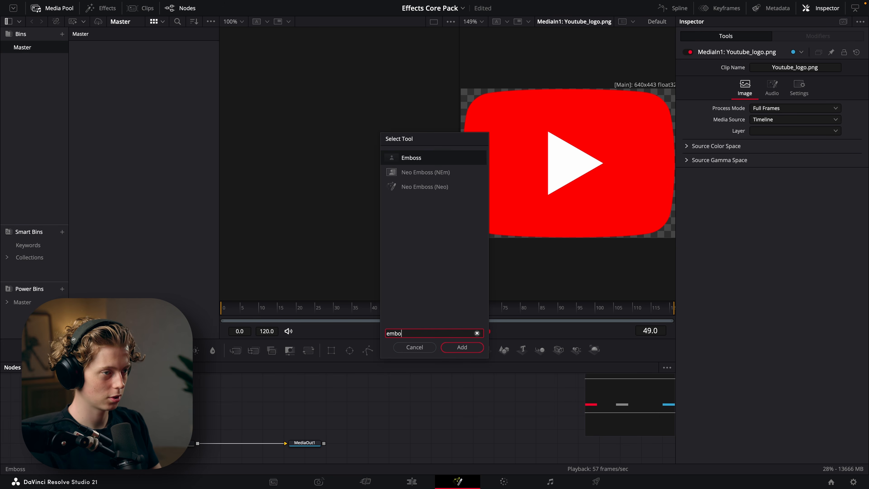
{"action": "key", "text": "Return"}
{"action": "mouse_move", "coordinate": [757, 102]}
{"action": "left_mouse_down"}
{"action": "mouse_move", "coordinate": [799, 103]}
{"action": "mouse_move", "coordinate": [794, 114]}
{"action": "left_mouse_up"}
{"action": "left_click", "coordinate": [771, 94]}
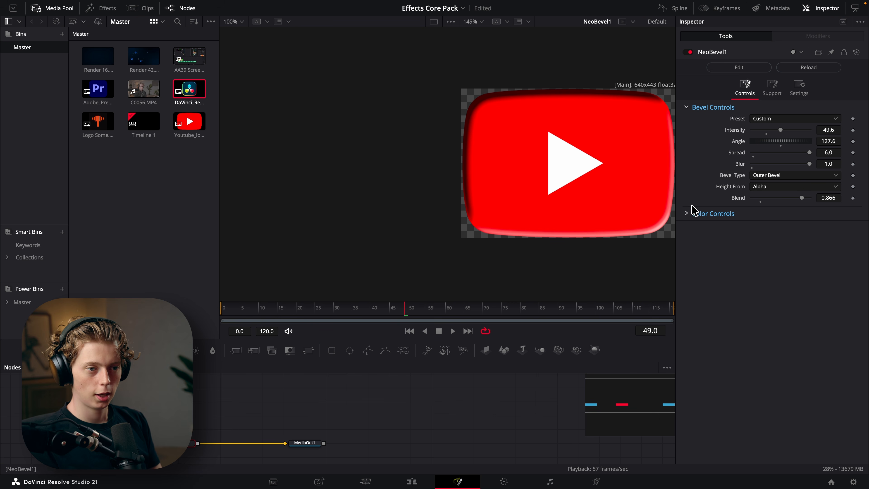
Set the bevel's Light Color to a fully saturated yellow with a hue of about 0.16
{"action": "left_click", "coordinate": [692, 211]}
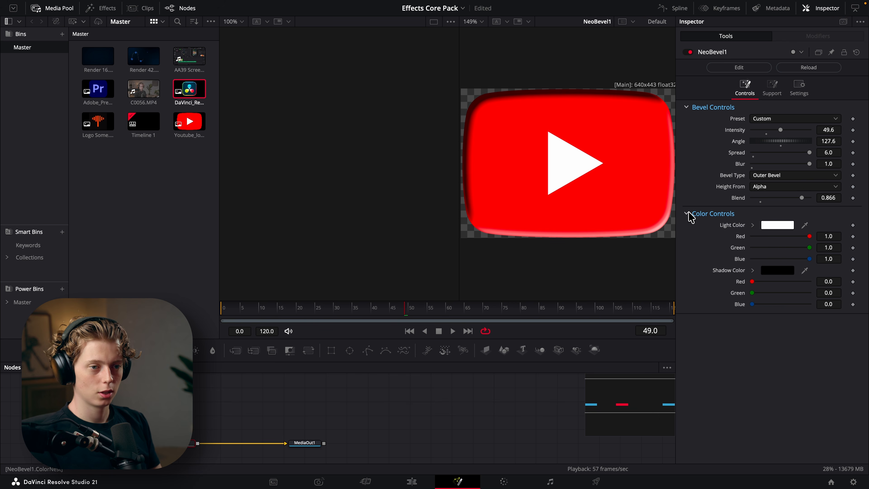
{"action": "left_click", "coordinate": [753, 225]}
{"action": "left_click_drag", "start_coordinate": [765, 241], "coordinate": [738, 219]}
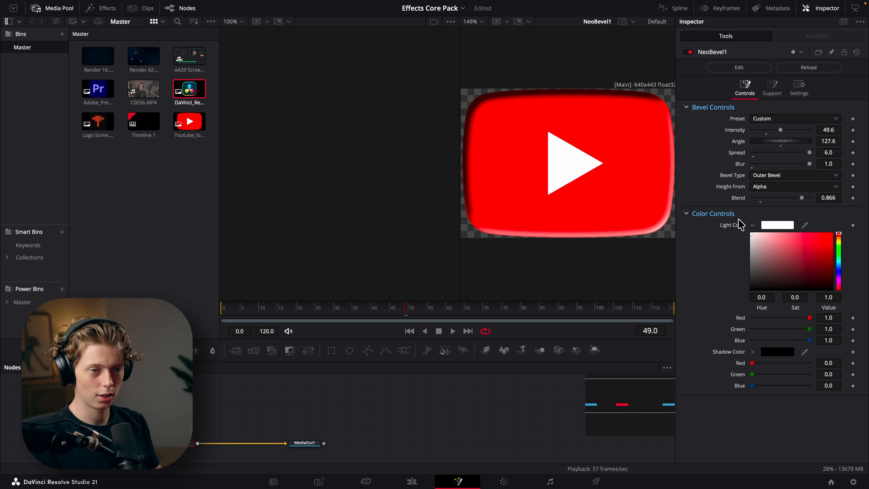
{"action": "left_click", "coordinate": [838, 243]}
{"action": "left_click_drag", "start_coordinate": [832, 237], "coordinate": [835, 229]}
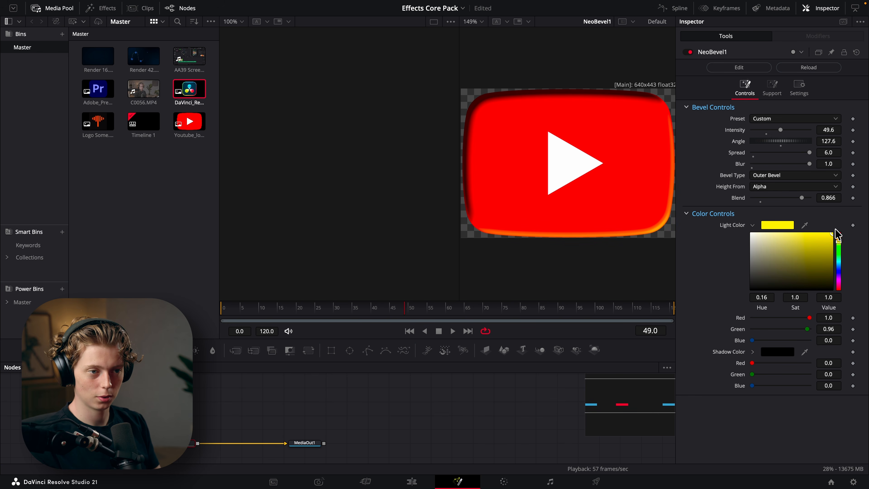
Choose a new Shadow Color for the bevel, adjusting its hue, saturation and brightness
{"action": "left_click", "coordinate": [753, 351]}
{"action": "mouse_move", "coordinate": [825, 366]}
{"action": "left_mouse_down"}
{"action": "mouse_move", "coordinate": [837, 357]}
{"action": "mouse_move", "coordinate": [831, 364]}
{"action": "mouse_move", "coordinate": [714, 347]}
{"action": "left_mouse_up"}
{"action": "left_click", "coordinate": [838, 370]}
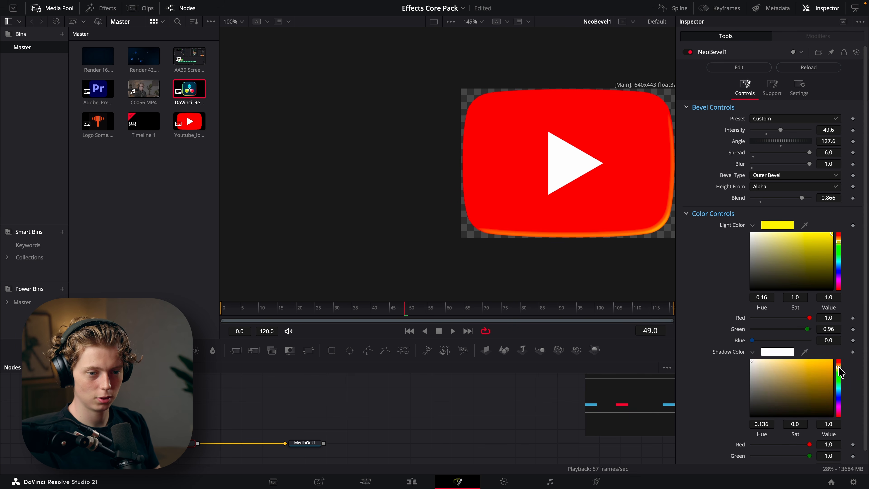
{"action": "left_click", "coordinate": [831, 372]}
{"action": "left_click_drag", "start_coordinate": [830, 372], "coordinate": [832, 396]}
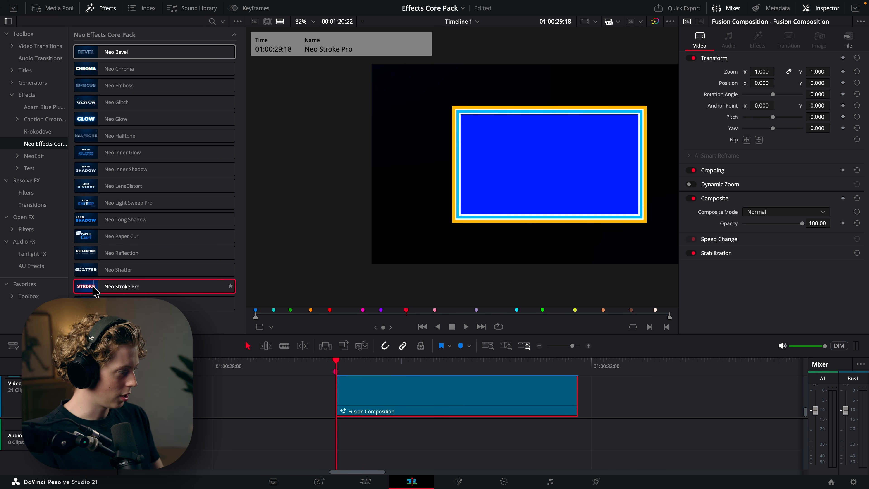
Try applying the Neo Stroke Pro effect to the Fusion Composition clip on the timeline
{"action": "mouse_move", "coordinate": [130, 286]}
{"action": "left_mouse_down"}
{"action": "mouse_move", "coordinate": [192, 303]}
{"action": "mouse_move", "coordinate": [386, 402]}
{"action": "left_mouse_up"}
{"action": "key", "text": "space"}
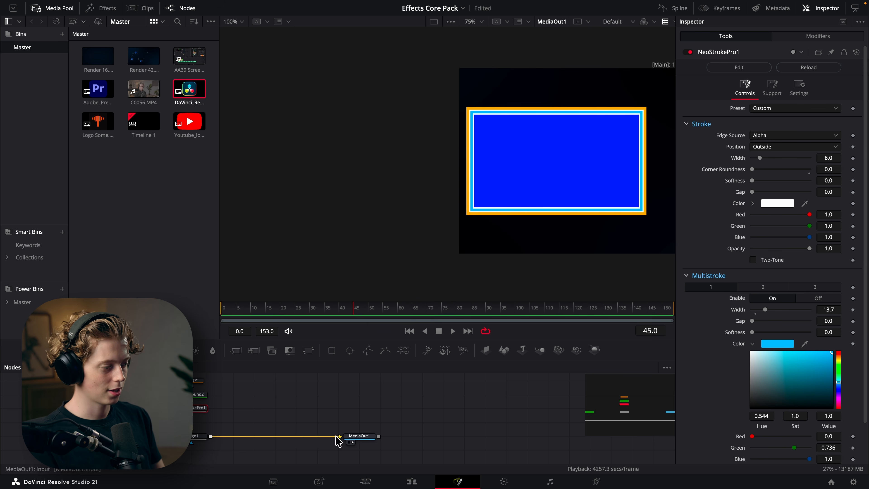
Replace the stroke node after Background2 with a fresh Neo Stroke Pro node
{"action": "left_click", "coordinate": [199, 396]}
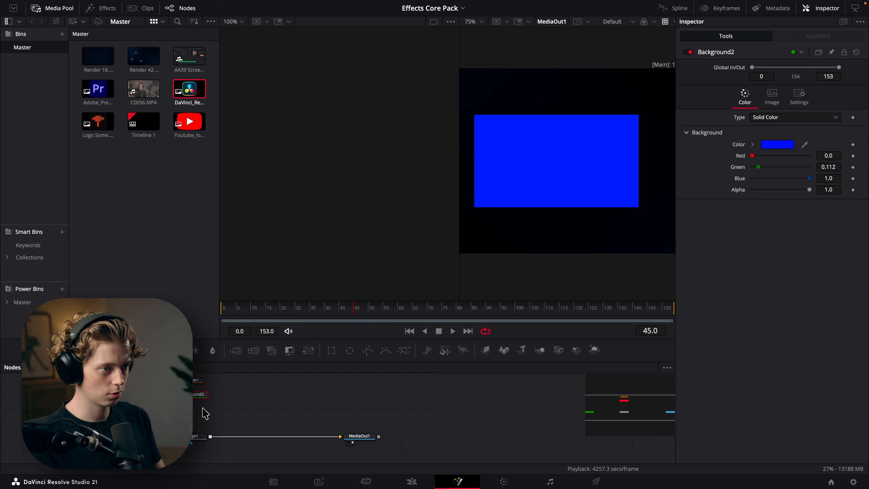
{"action": "key", "text": "shift+space"}
{"action": "type", "text": "neo be"}
{"action": "key", "text": "BackSpace"}
{"action": "key", "text": "BackSpace"}
{"action": "type", "text": "st"}
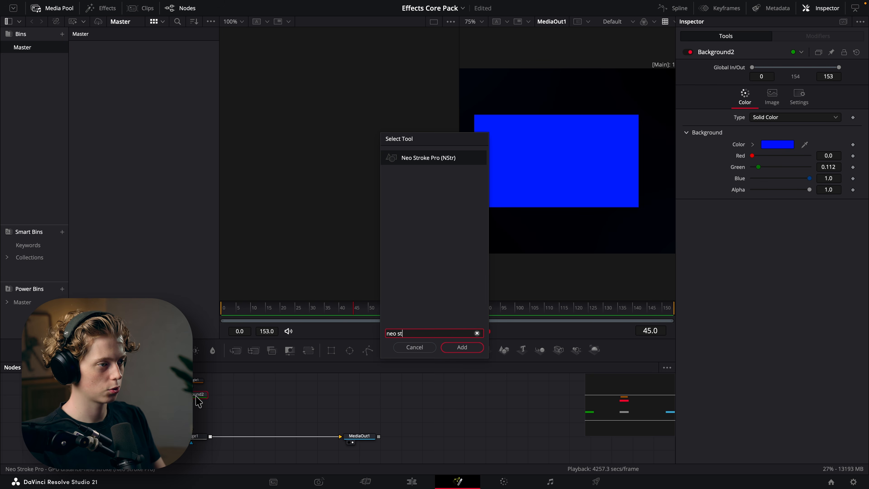
{"action": "key", "text": "Return"}
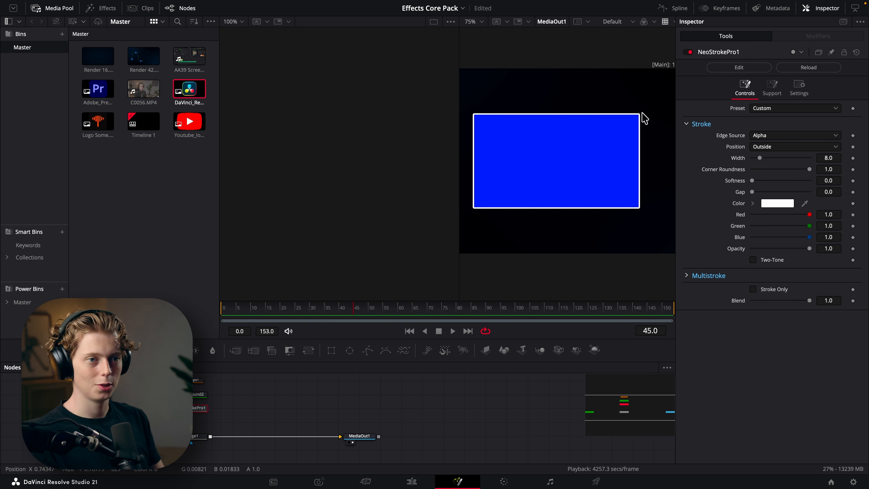
Try the stroke presets, including Sticker, Double Outline and Comic, and return the preset to Custom
{"action": "left_click", "coordinate": [771, 111]}
{"action": "left_click", "coordinate": [769, 131]}
{"action": "left_click", "coordinate": [770, 109]}
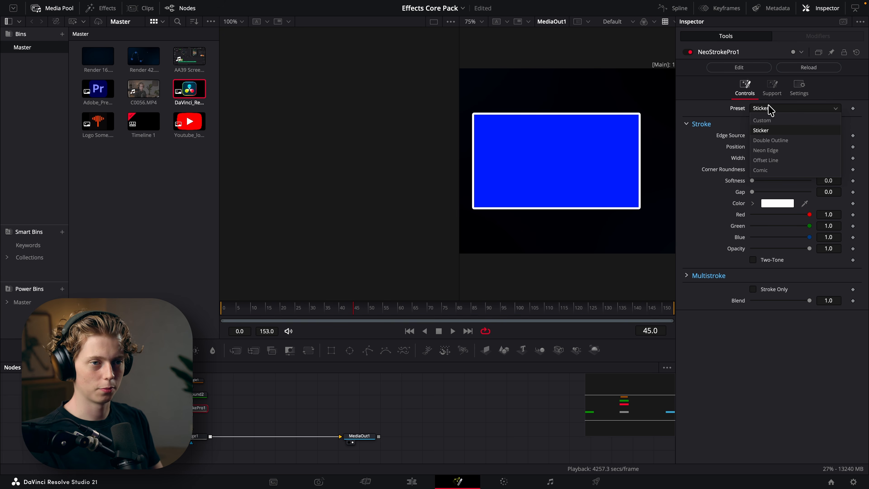
{"action": "left_click", "coordinate": [770, 138]}
{"action": "left_click", "coordinate": [769, 109]}
{"action": "left_click", "coordinate": [766, 157]}
{"action": "left_click", "coordinate": [772, 110]}
{"action": "left_click", "coordinate": [772, 168]}
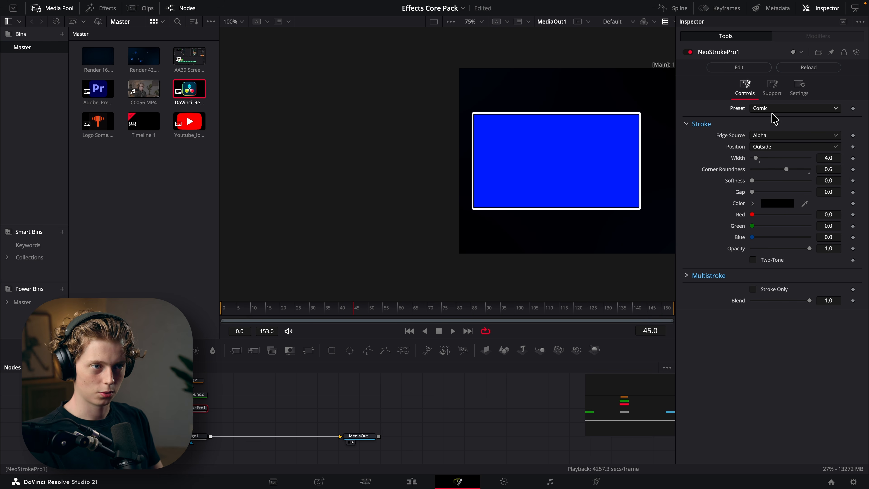
{"action": "left_click", "coordinate": [768, 107]}
{"action": "left_click", "coordinate": [768, 121]}
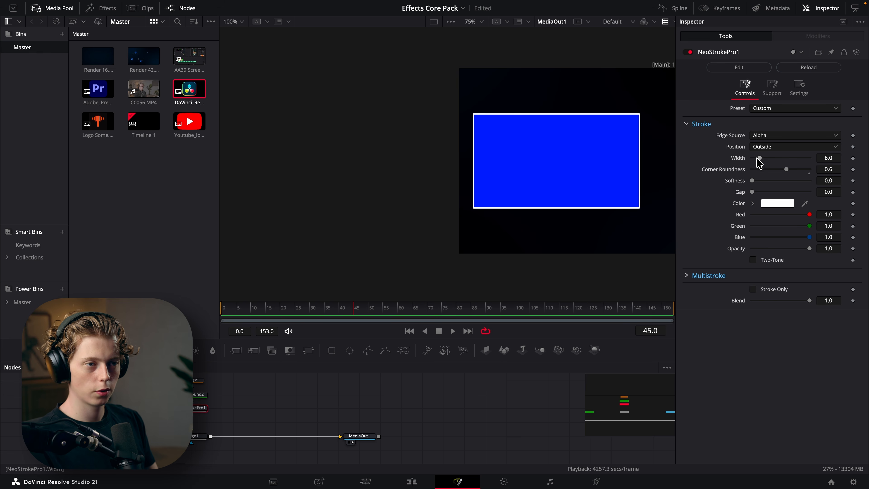
Switch the stroke's Edge Source between Alpha and Luminance, ending on Luminance
{"action": "left_click", "coordinate": [756, 136]}
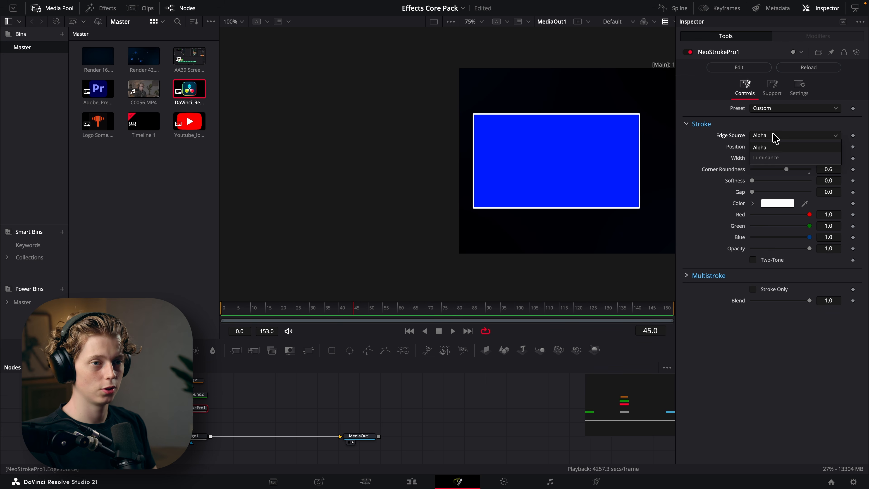
{"action": "left_click", "coordinate": [766, 157]}
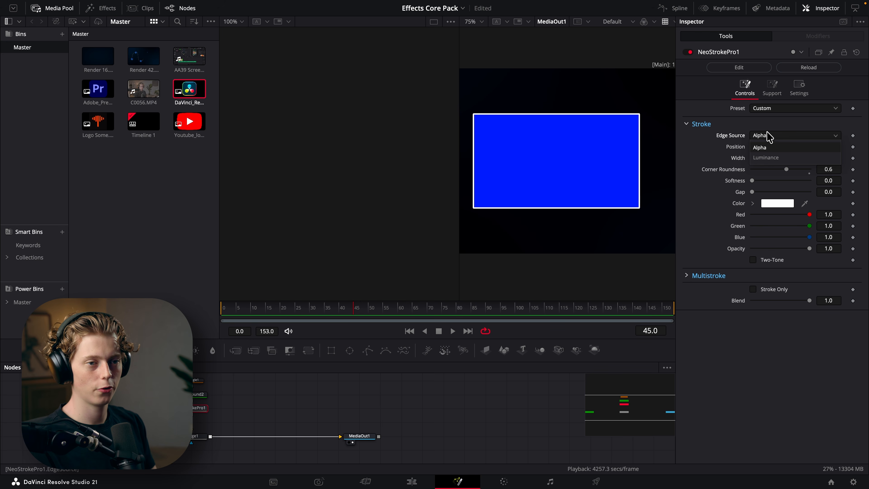
{"action": "left_click", "coordinate": [766, 136]}
{"action": "left_click", "coordinate": [765, 137]}
{"action": "left_click", "coordinate": [765, 148]}
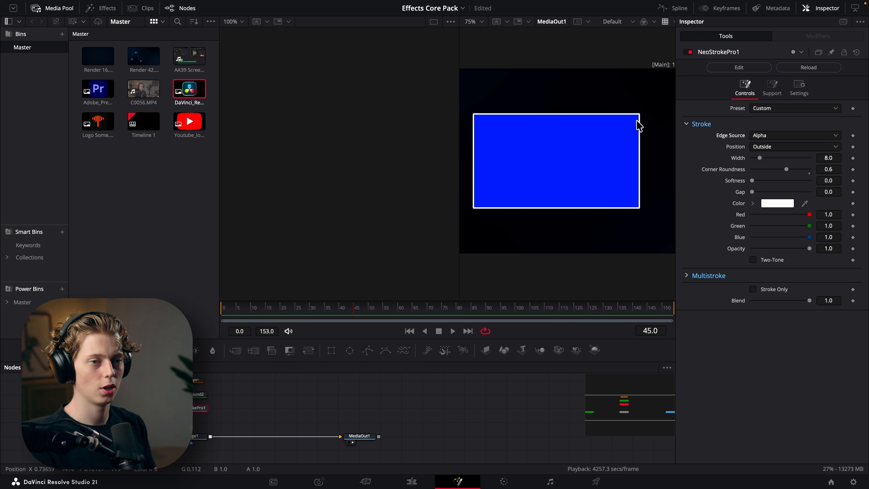
{"action": "left_click", "coordinate": [806, 136]}
{"action": "left_click", "coordinate": [784, 157]}
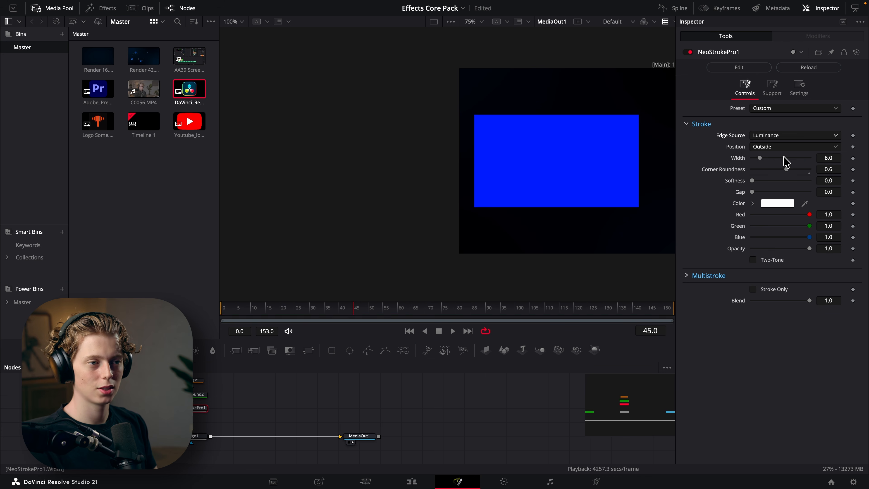
Try a linear gradient on Background2 with a red luminance-based stroke, and return the Edge Source to Alpha
{"action": "left_click", "coordinate": [202, 395]}
{"action": "left_click", "coordinate": [763, 117]}
{"action": "left_click", "coordinate": [774, 169]}
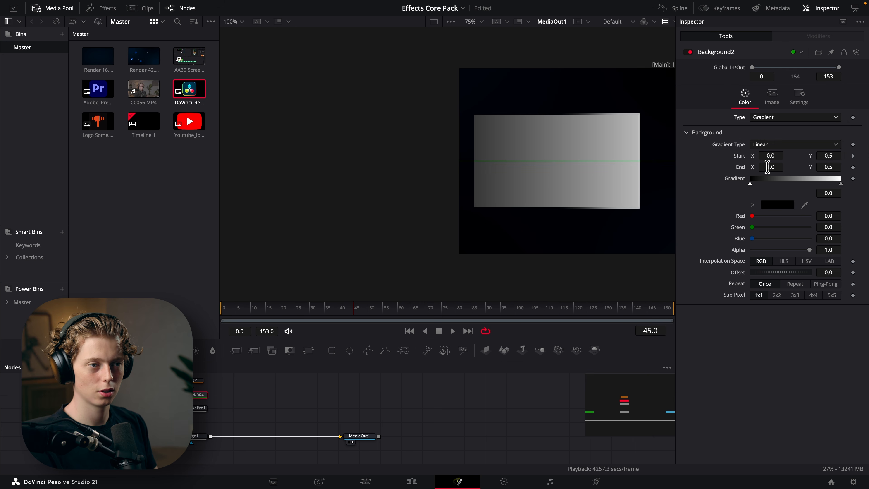
{"action": "left_click", "coordinate": [196, 408]}
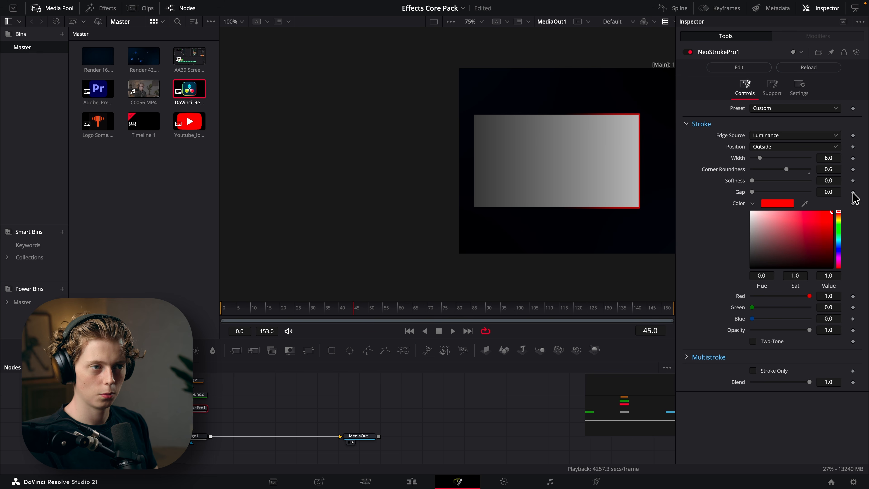
{"action": "scroll", "coordinate": [587, 115], "scroll_direction": "up", "scroll_amount": 1}
{"action": "scroll", "coordinate": [587, 114], "scroll_direction": "up", "scroll_amount": 2}
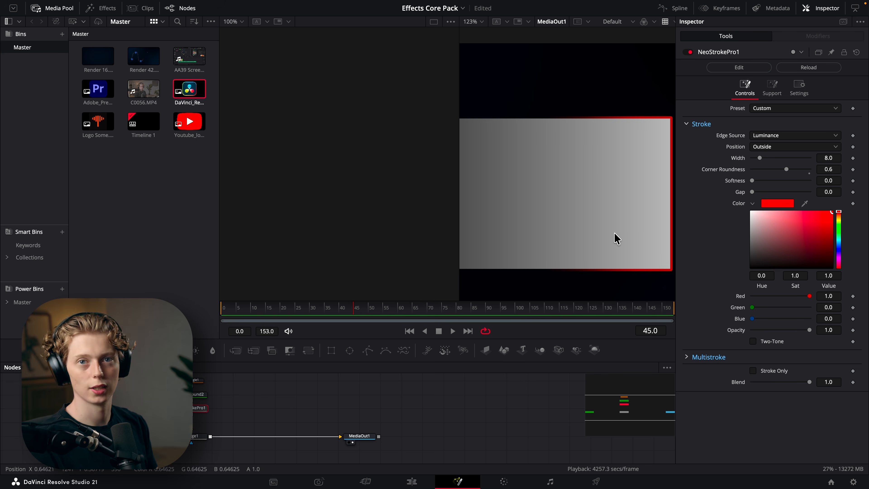
{"action": "left_click", "coordinate": [789, 135]}
{"action": "left_click", "coordinate": [766, 147]}
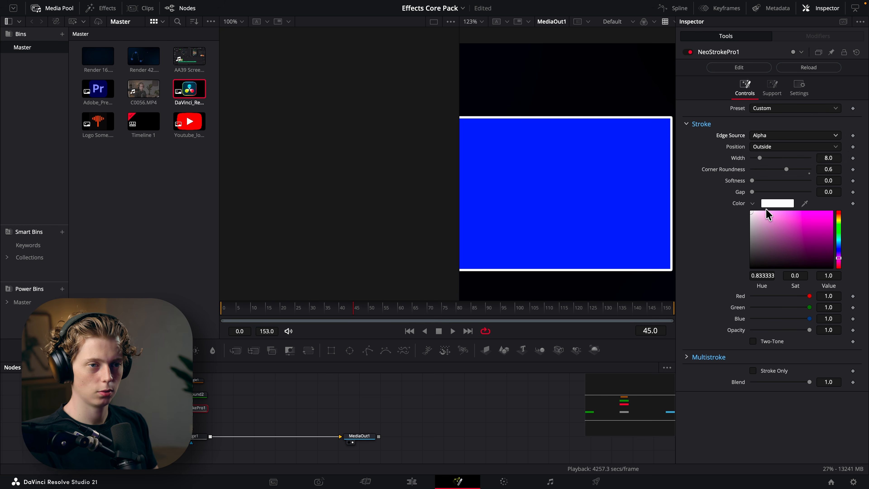
Compare the Outside, Center and Inside positions of the stroke, testing and undoing a larger width
{"action": "left_click", "coordinate": [759, 151]}
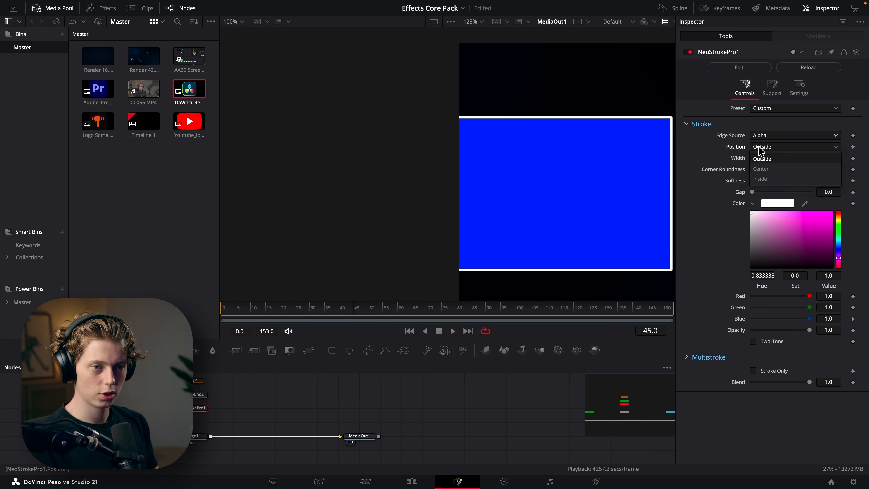
{"action": "left_click", "coordinate": [766, 163]}
{"action": "mouse_move", "coordinate": [765, 158]}
{"action": "left_mouse_down"}
{"action": "mouse_move", "coordinate": [792, 163]}
{"action": "mouse_move", "coordinate": [766, 167]}
{"action": "mouse_move", "coordinate": [794, 158]}
{"action": "left_mouse_up"}
{"action": "key", "text": "super+z"}
{"action": "left_click", "coordinate": [766, 148]}
{"action": "left_click", "coordinate": [769, 159]}
{"action": "left_click", "coordinate": [767, 148]}
{"action": "left_click", "coordinate": [774, 167]}
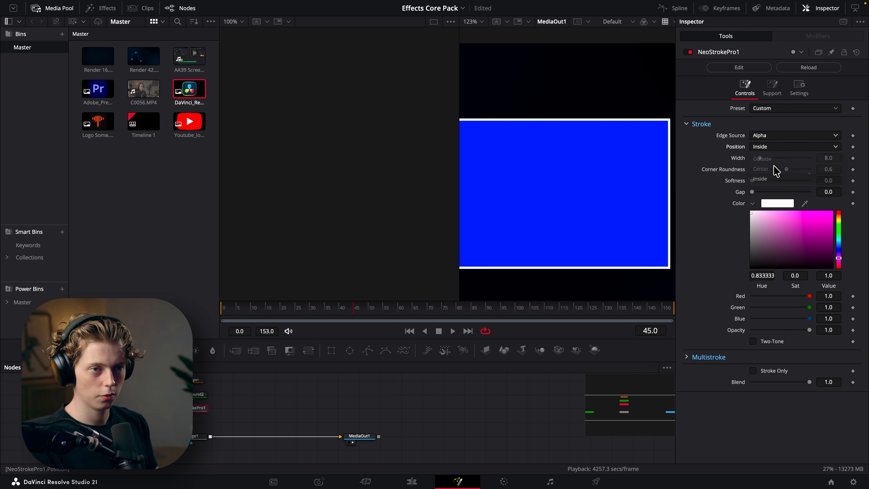
Set the stroke's Position to Outside, with a Width of 38.27 and Corner Roundness of 0.0
{"action": "left_click_drag", "start_coordinate": [760, 158], "coordinate": [775, 158]}
{"action": "key", "text": "super+z"}
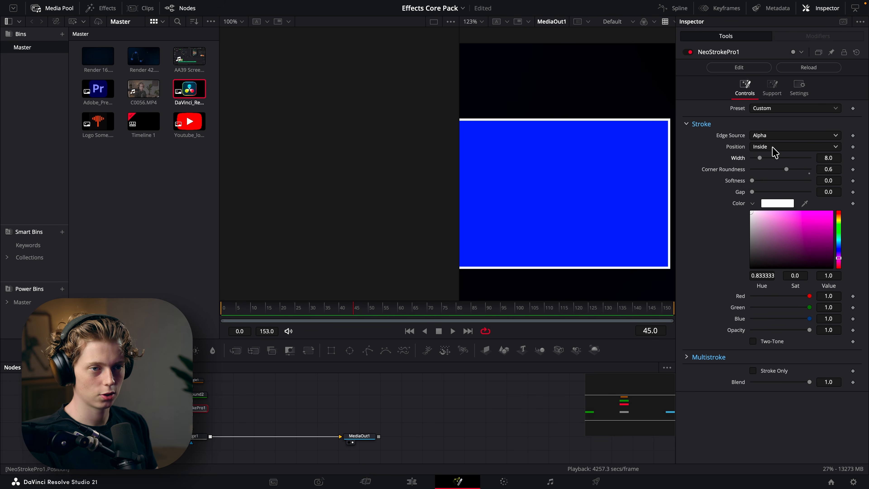
{"action": "left_click", "coordinate": [772, 148]}
{"action": "left_click", "coordinate": [776, 158]}
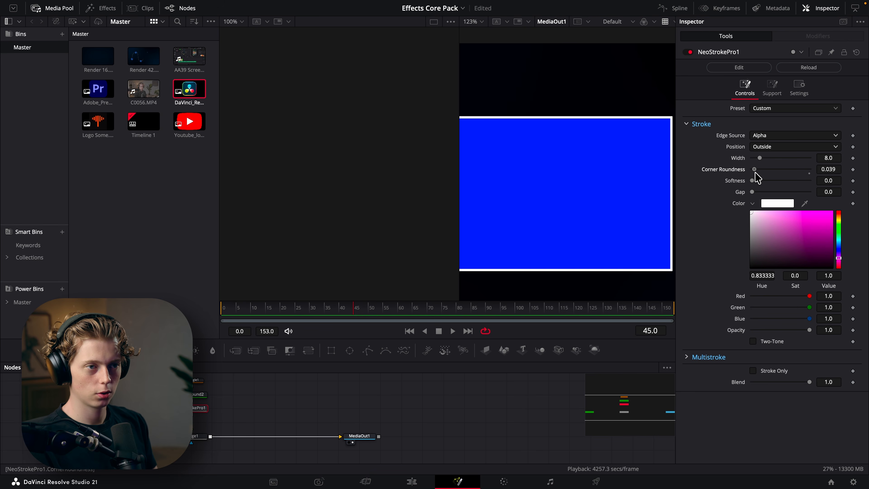
{"action": "mouse_move", "coordinate": [755, 170]}
{"action": "left_mouse_down"}
{"action": "mouse_move", "coordinate": [802, 170]}
{"action": "mouse_move", "coordinate": [788, 170]}
{"action": "mouse_move", "coordinate": [796, 158]}
{"action": "mouse_move", "coordinate": [786, 170]}
{"action": "left_mouse_up"}
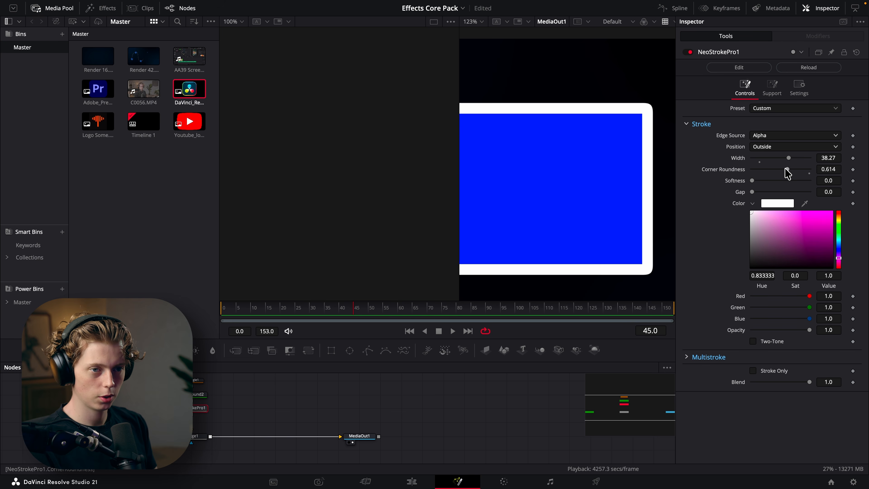
{"action": "mouse_move", "coordinate": [786, 170]}
{"action": "left_mouse_down"}
{"action": "mouse_move", "coordinate": [740, 177]}
{"action": "mouse_move", "coordinate": [816, 170]}
{"action": "mouse_move", "coordinate": [741, 174]}
{"action": "mouse_move", "coordinate": [820, 182]}
{"action": "mouse_move", "coordinate": [748, 183]}
{"action": "left_mouse_up"}
Try a Gap of 24.09 between the rectangle and its stroke, and return the Gap to 0.0
{"action": "left_click_drag", "start_coordinate": [752, 191], "coordinate": [798, 192]}
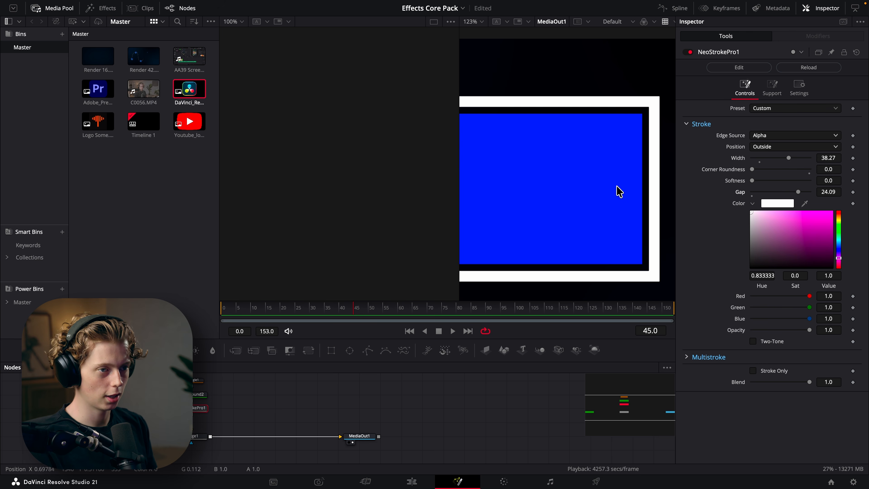
{"action": "scroll", "coordinate": [616, 186], "scroll_direction": "left", "scroll_amount": 5}
{"action": "scroll", "coordinate": [569, 178], "scroll_direction": "down", "scroll_amount": 4}
{"action": "scroll", "coordinate": [572, 193], "scroll_direction": "right", "scroll_amount": 3}
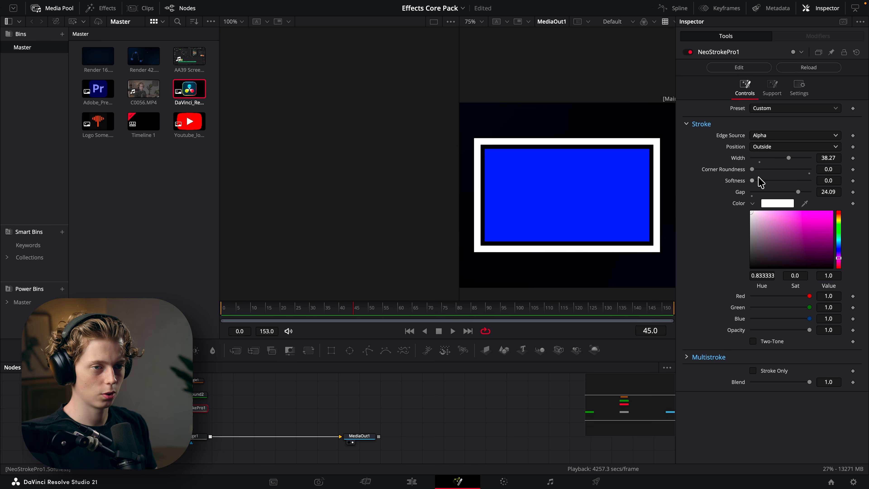
{"action": "left_click_drag", "start_coordinate": [798, 191], "coordinate": [752, 192]}
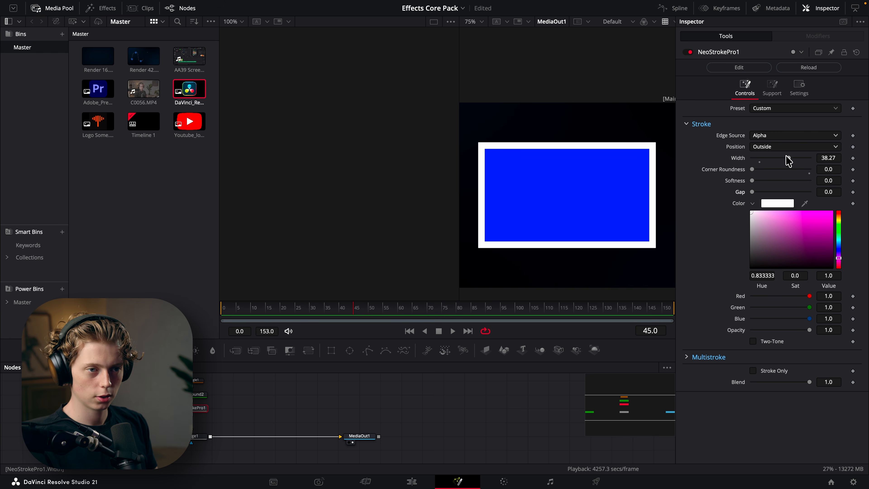
Reduce the stroke's Width to 13.23 and turn on Two-Tone
{"action": "left_click_drag", "start_coordinate": [787, 158], "coordinate": [762, 160]}
{"action": "left_click", "coordinate": [764, 344]}
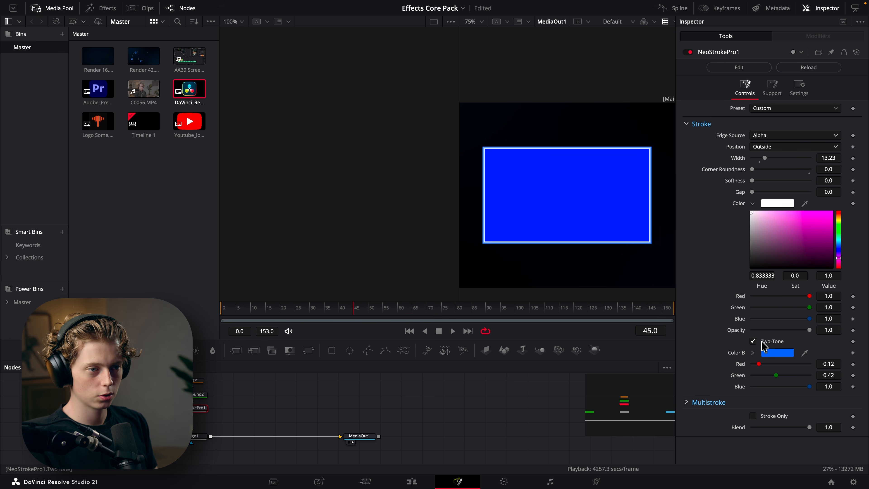
{"action": "scroll", "coordinate": [650, 225], "scroll_direction": "down", "scroll_amount": 2}
{"action": "scroll", "coordinate": [650, 226], "scroll_direction": "right", "scroll_amount": 2}
{"action": "scroll", "coordinate": [634, 214], "scroll_direction": "up", "scroll_amount": 6}
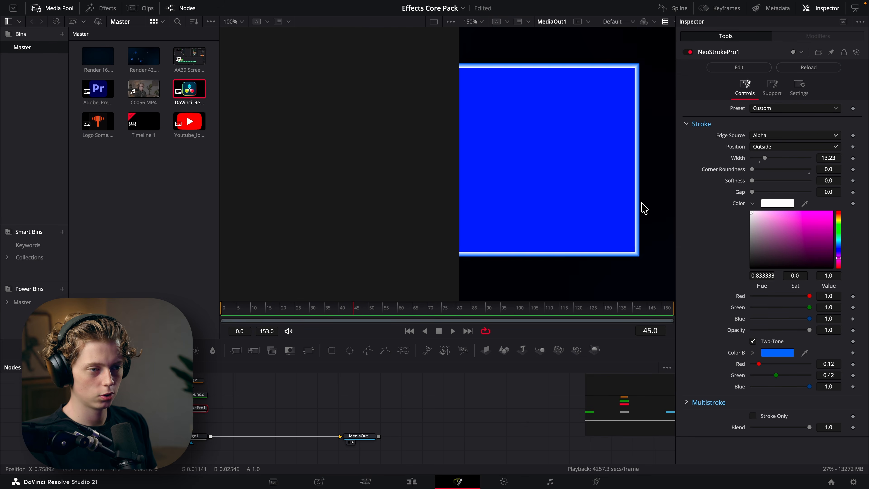
Change the Two-Tone stroke's Color B to a golden yellow
{"action": "left_click", "coordinate": [753, 352]}
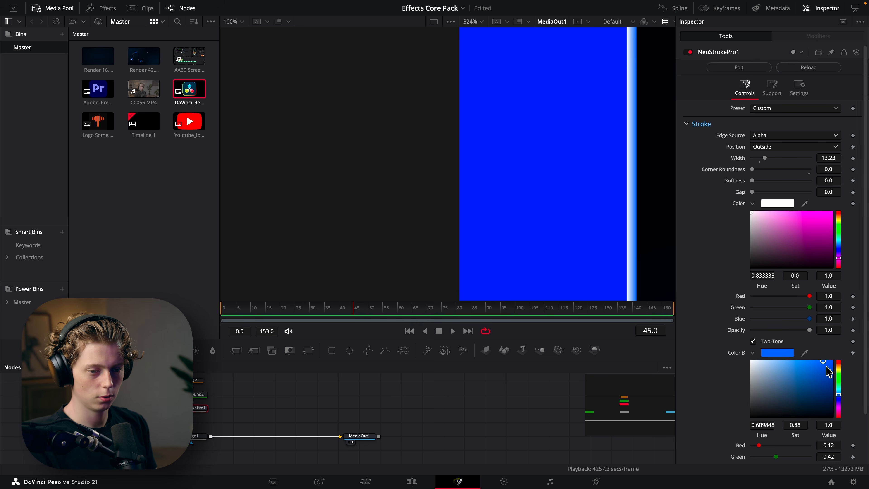
{"action": "left_click", "coordinate": [838, 368]}
{"action": "scroll", "coordinate": [640, 260], "scroll_direction": "up", "scroll_amount": 3}
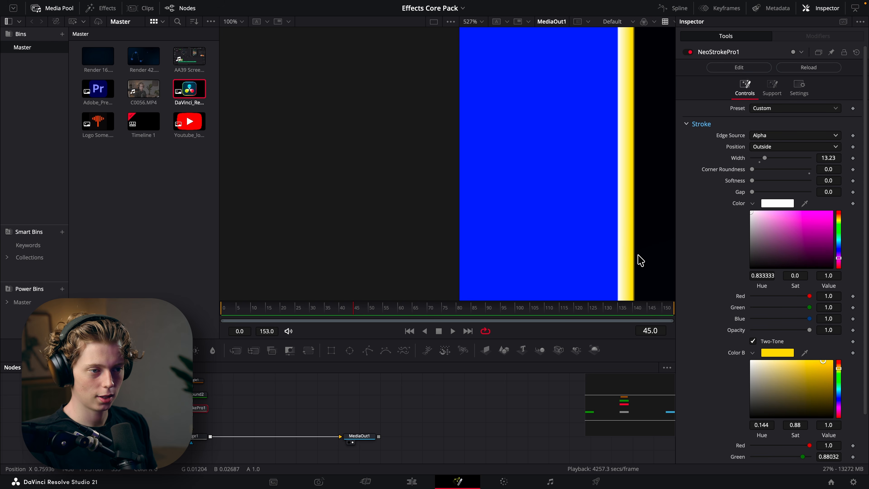
Try the two-tone stroke at a Width of 39.69, reset the Width to 8.0 and turn Two-Tone off
{"action": "left_click_drag", "start_coordinate": [764, 157], "coordinate": [790, 158]}
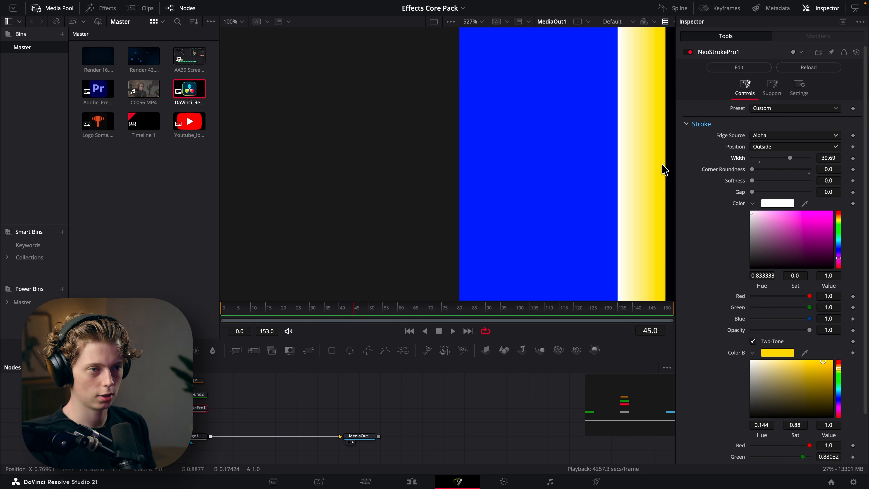
{"action": "scroll", "coordinate": [662, 165], "scroll_direction": "down", "scroll_amount": 7}
{"action": "left_click", "coordinate": [759, 162]}
{"action": "left_click", "coordinate": [771, 341]}
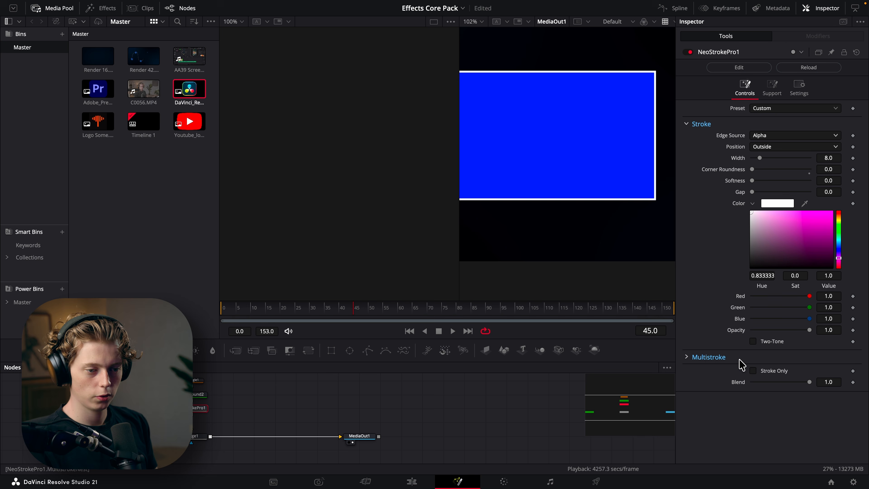
Enable the first multistroke and make it red with a Width of 11.34 and a Gap of 4.96
{"action": "left_click", "coordinate": [688, 358]}
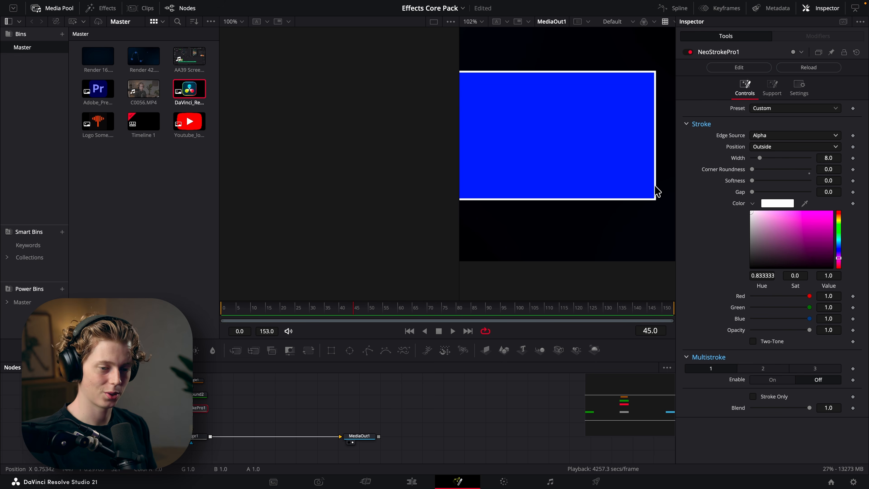
{"action": "left_click", "coordinate": [770, 379]}
{"action": "scroll", "coordinate": [756, 387], "scroll_direction": "down", "scroll_amount": 2}
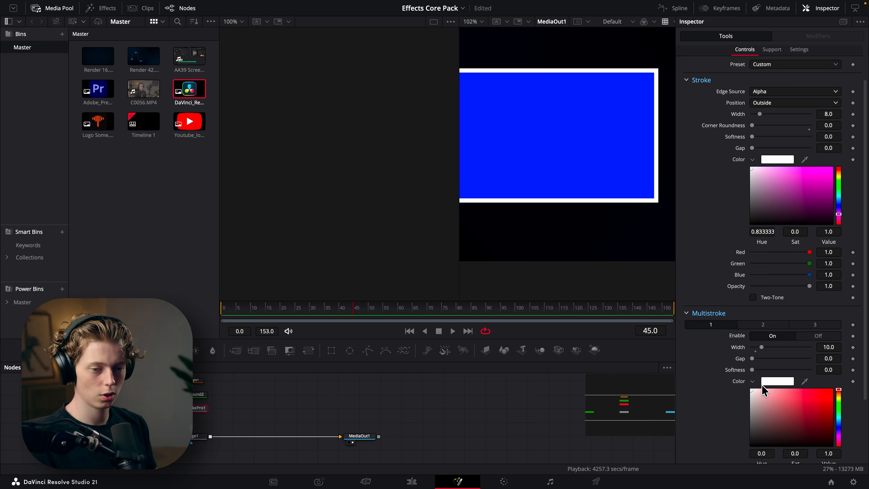
{"action": "left_click_drag", "start_coordinate": [762, 394], "coordinate": [854, 382]}
{"action": "scroll", "coordinate": [828, 388], "scroll_direction": "down", "scroll_amount": 2}
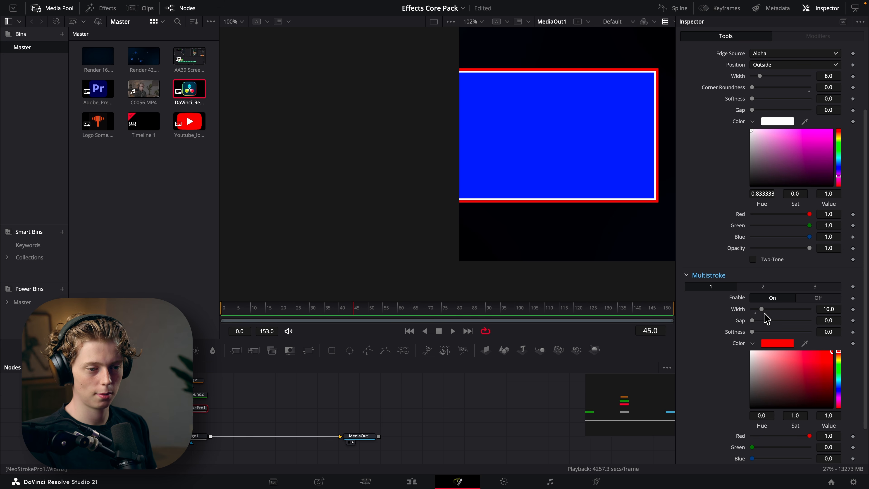
{"action": "mouse_move", "coordinate": [764, 313]}
{"action": "left_mouse_down"}
{"action": "mouse_move", "coordinate": [771, 312]}
{"action": "mouse_move", "coordinate": [761, 320]}
{"action": "mouse_move", "coordinate": [764, 312]}
{"action": "left_mouse_up"}
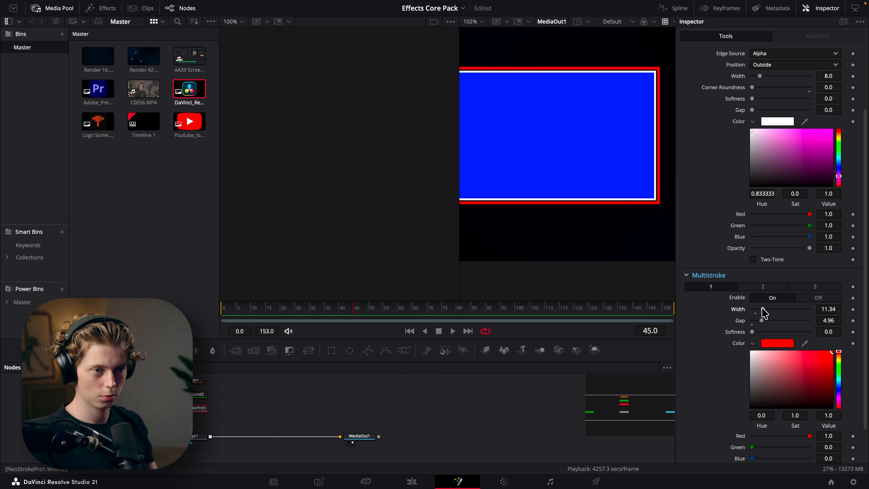
Enable the second multistroke around the rectangle with a Width of 11.81
{"action": "left_click", "coordinate": [762, 286]}
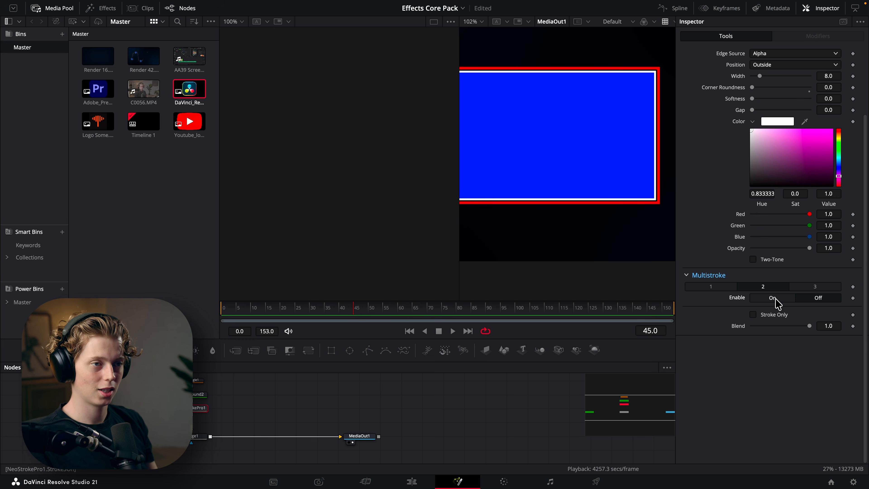
{"action": "left_click", "coordinate": [775, 297]}
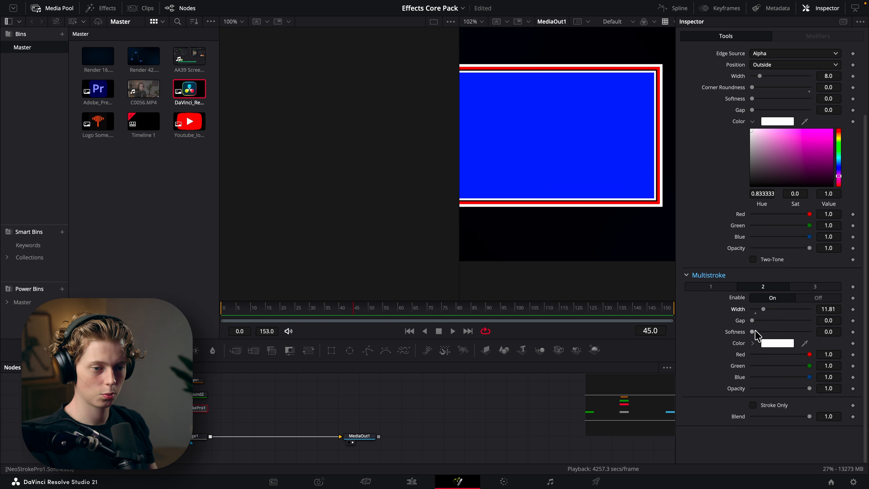
{"action": "mouse_move", "coordinate": [757, 334]}
{"action": "left_mouse_down"}
{"action": "mouse_move", "coordinate": [797, 334]}
{"action": "mouse_move", "coordinate": [835, 350]}
{"action": "left_mouse_up"}
Enable the third multistroke and color it orange
{"action": "left_click", "coordinate": [814, 287]}
{"action": "left_click", "coordinate": [752, 343]}
{"action": "left_click", "coordinate": [838, 358]}
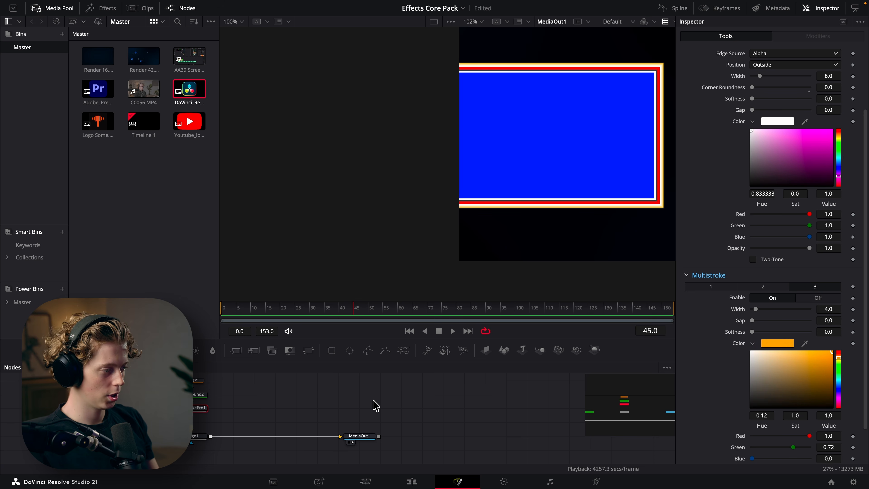
Delete the Neo Stroke Pro node from the rectangle, then add a Text node and display it in the viewer
{"action": "key", "text": "Delete"}
{"action": "left_click", "coordinate": [117, 350]}
{"action": "key", "text": "2"}
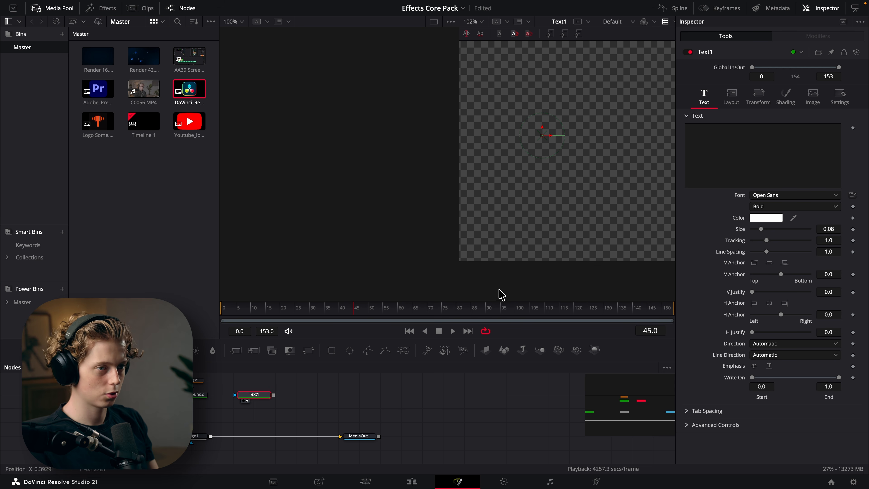
Enter STROKE as the Text node's content and set its Size to 0.1929
{"action": "left_click", "coordinate": [708, 162]}
{"action": "type", "text": "STROKE"}
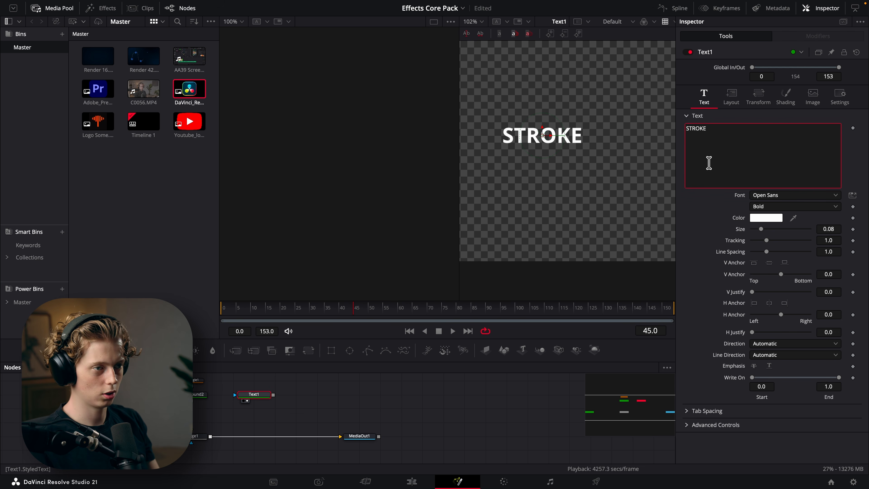
{"action": "left_click_drag", "start_coordinate": [761, 229], "coordinate": [773, 228]}
Add a Neo Stroke Pro node after the text and make its stroke black, 13.23 wide, with Corner Roundness 0.0
{"action": "key", "text": "shift+space"}
{"action": "type", "text": "ne"}
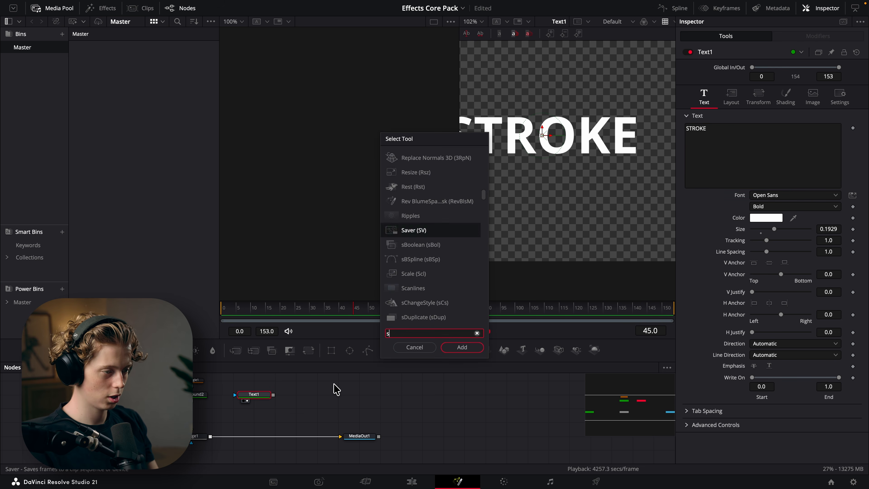
{"action": "type", "text": "o str"}
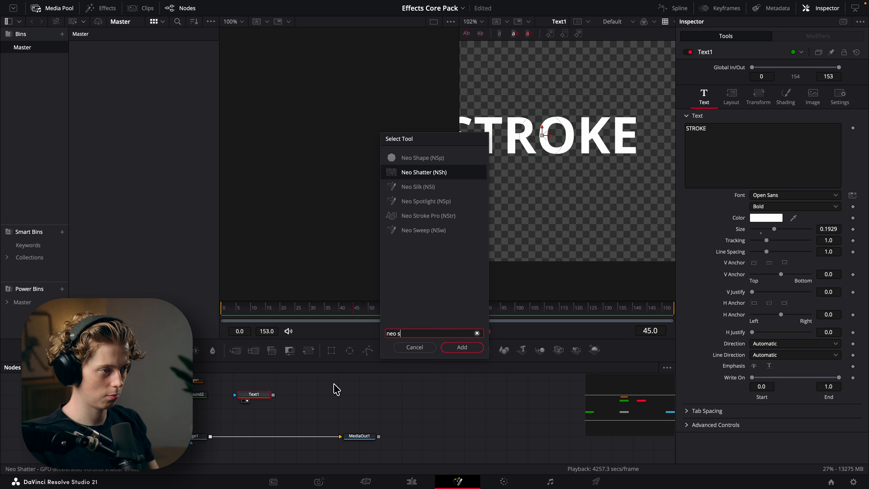
{"action": "key", "text": "Return"}
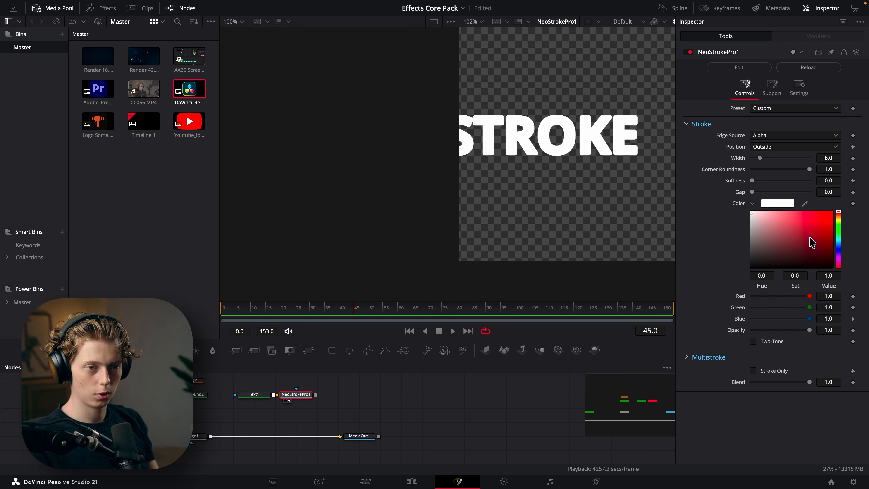
{"action": "left_click_drag", "start_coordinate": [810, 238], "coordinate": [715, 296]}
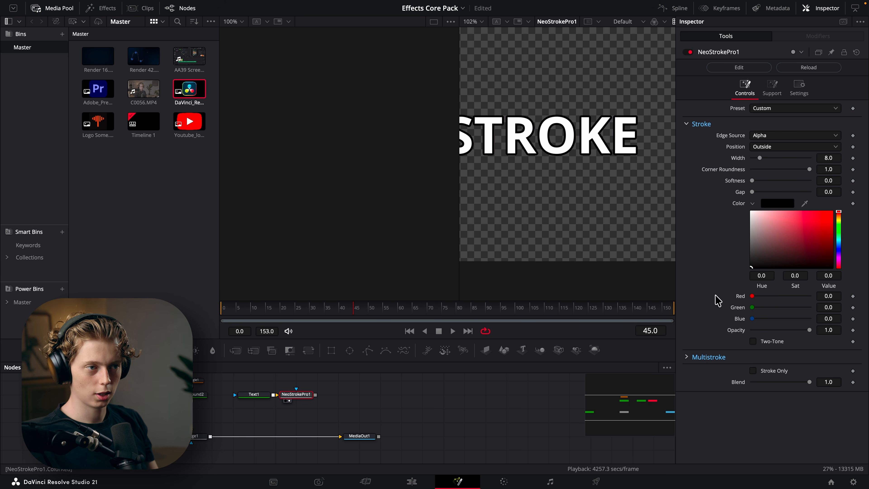
{"action": "mouse_move", "coordinate": [759, 158]}
{"action": "left_mouse_down"}
{"action": "mouse_move", "coordinate": [777, 173]}
{"action": "mouse_move", "coordinate": [739, 179]}
{"action": "left_mouse_up"}
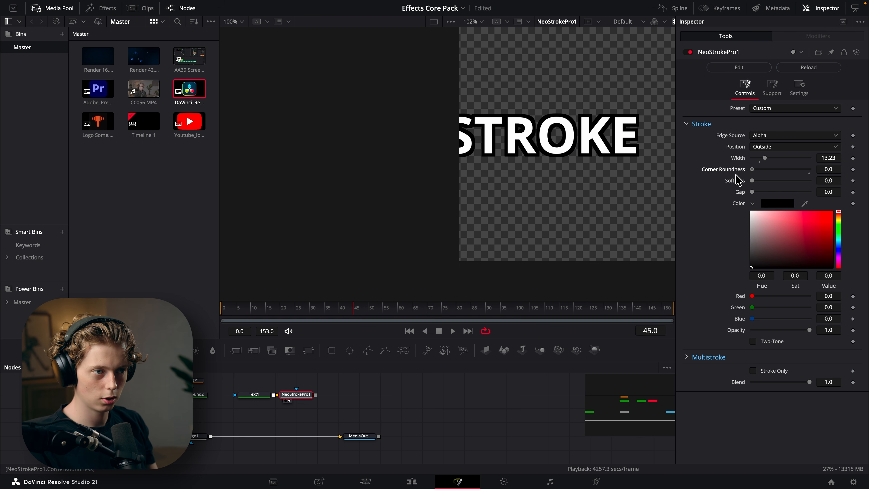
Inspect the stroke's corners around the letters at zero roundness, and set Corner Roundness to 1.0
{"action": "scroll", "coordinate": [574, 168], "scroll_direction": "up", "scroll_amount": 5}
{"action": "scroll", "coordinate": [609, 160], "scroll_direction": "up", "scroll_amount": 5}
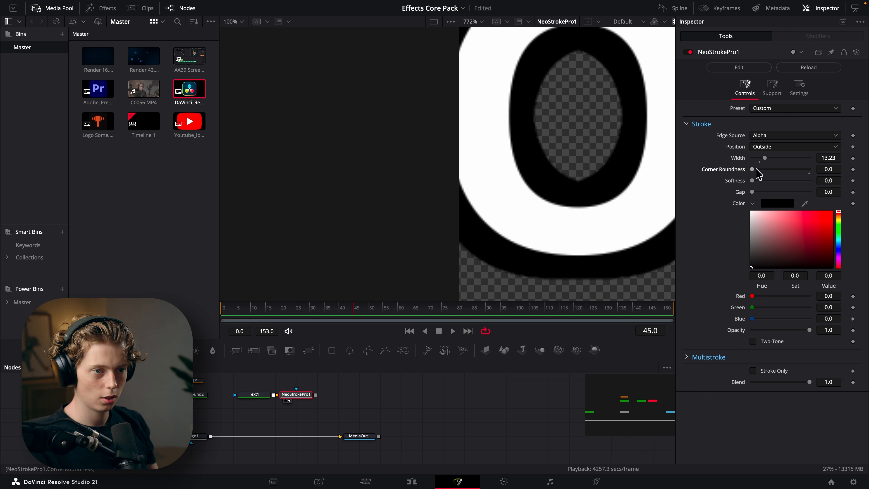
{"action": "mouse_move", "coordinate": [753, 169]}
{"action": "left_mouse_down"}
{"action": "mouse_move", "coordinate": [778, 171]}
{"action": "mouse_move", "coordinate": [714, 177]}
{"action": "left_mouse_up"}
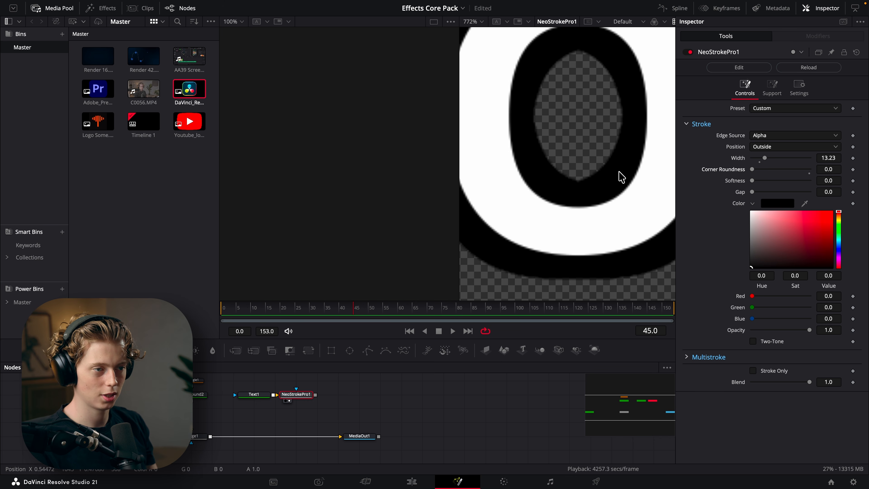
{"action": "scroll", "coordinate": [613, 171], "scroll_direction": "down", "scroll_amount": 5}
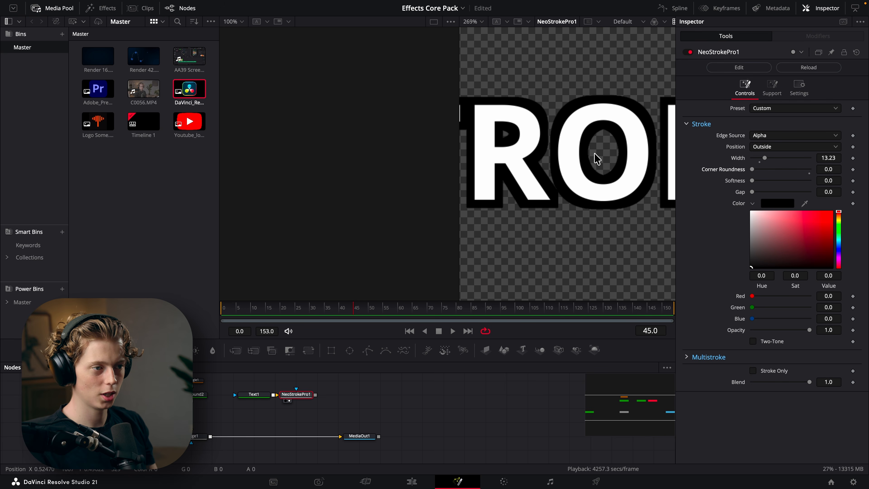
{"action": "left_click_drag", "start_coordinate": [584, 168], "coordinate": [592, 169]}
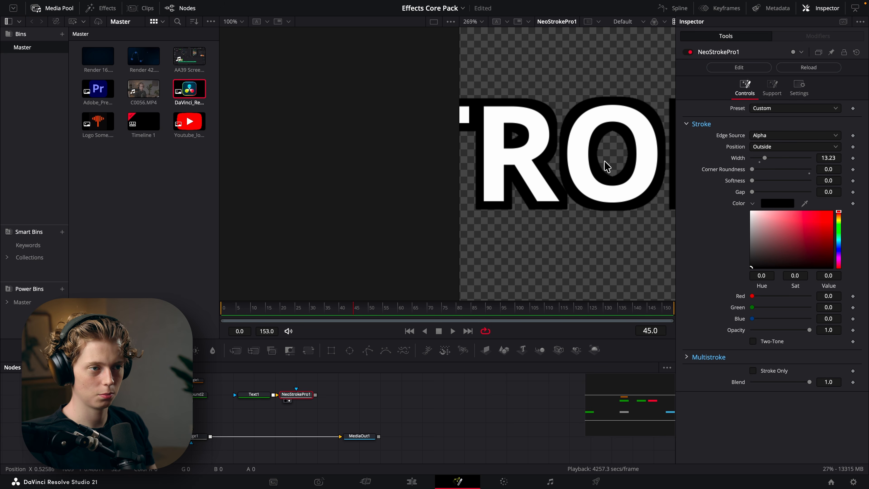
{"action": "scroll", "coordinate": [592, 170], "scroll_direction": "down", "scroll_amount": 3}
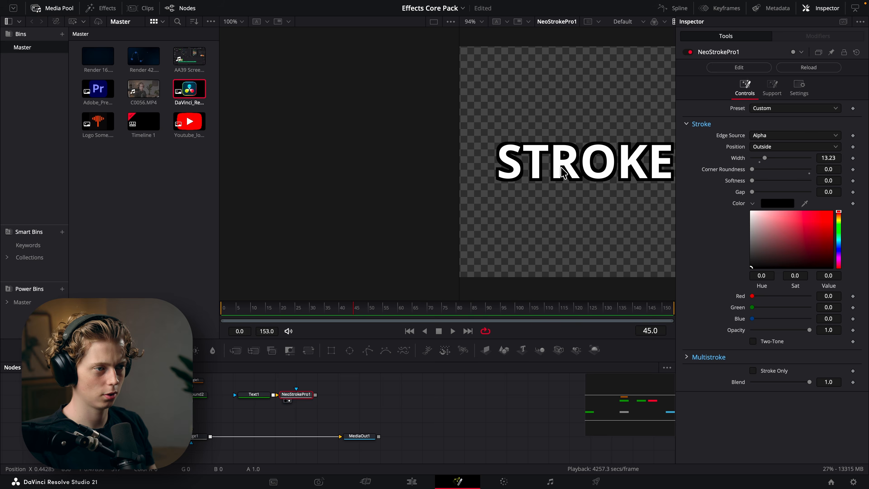
{"action": "left_click_drag", "start_coordinate": [759, 170], "coordinate": [815, 174]}
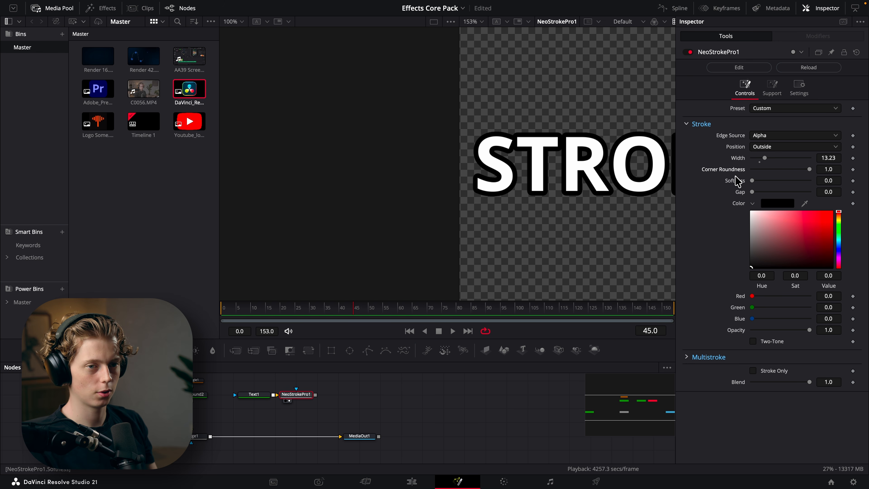
Enable Multistroke 1 in red at width 4.0, then add Multistroke 2 in white and widen it slightly
{"action": "left_click", "coordinate": [685, 357]}
{"action": "left_click", "coordinate": [773, 380]}
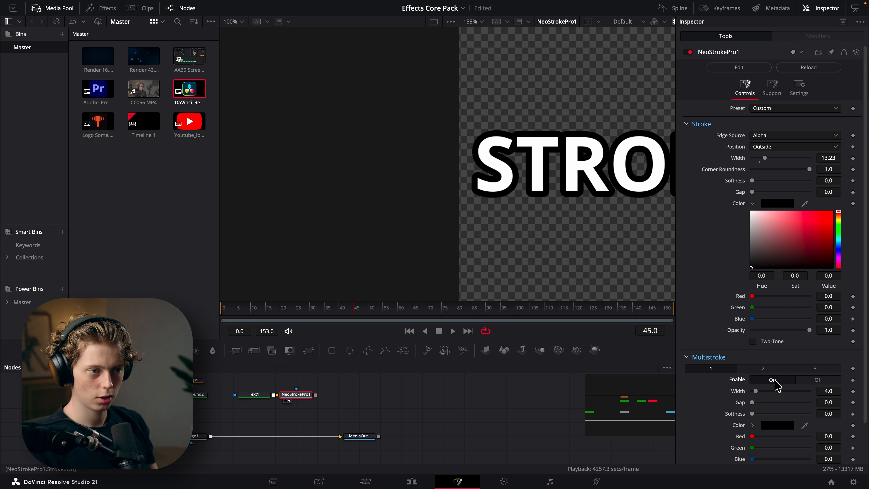
{"action": "scroll", "coordinate": [772, 384], "scroll_direction": "down", "scroll_amount": 2}
{"action": "left_click_drag", "start_coordinate": [834, 395], "coordinate": [831, 389]}
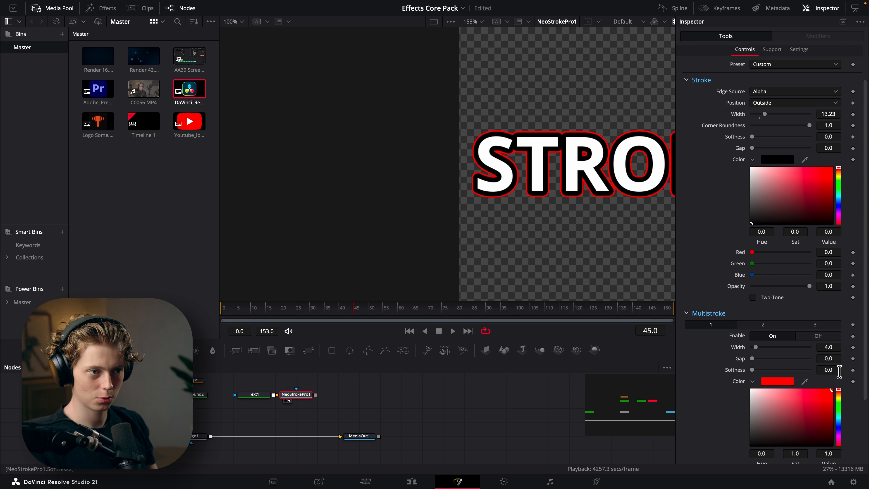
{"action": "left_click", "coordinate": [762, 324]}
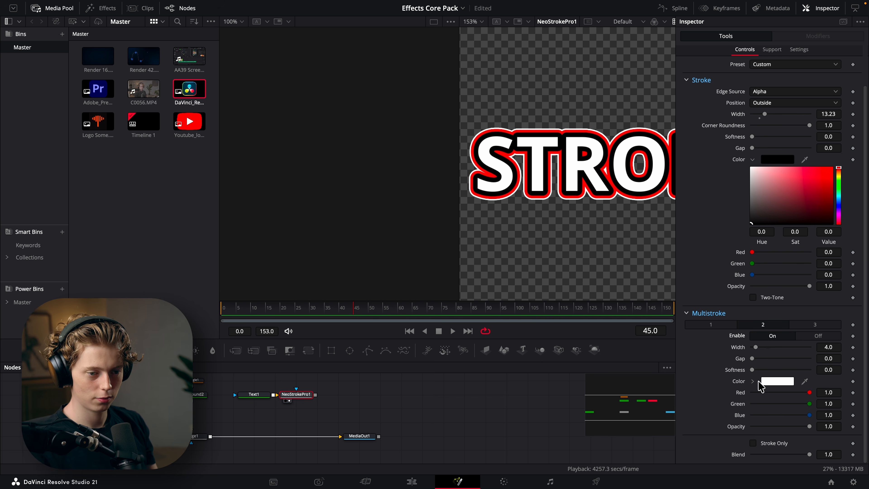
{"action": "left_click_drag", "start_coordinate": [757, 348], "coordinate": [760, 348]}
{"action": "scroll", "coordinate": [572, 207], "scroll_direction": "down", "scroll_amount": 3}
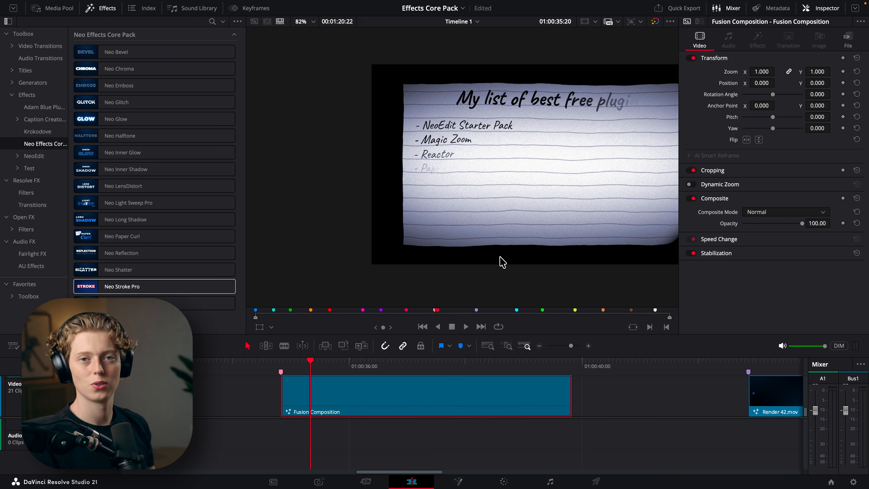
Play the notebook-list Fusion Composition clip from its start on the timeline and open it on the Fusion page
{"action": "left_click", "coordinate": [281, 366]}
{"action": "key", "text": "space"}
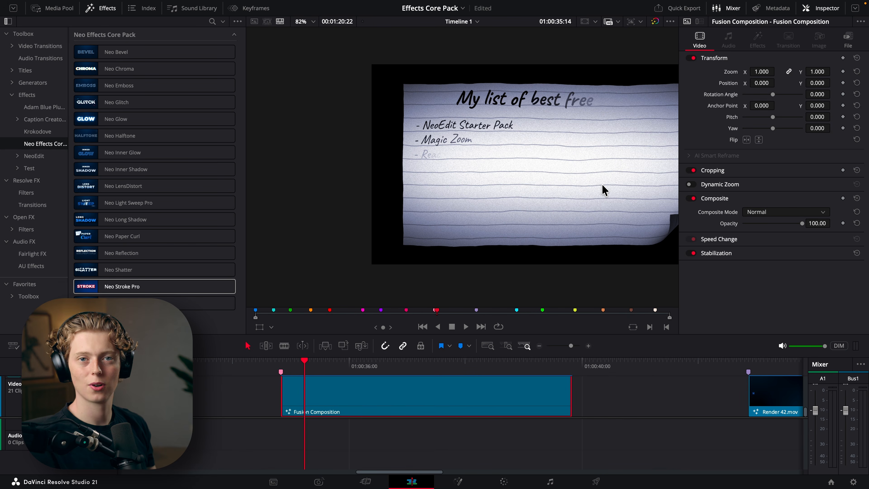
{"action": "left_click", "coordinate": [459, 481]}
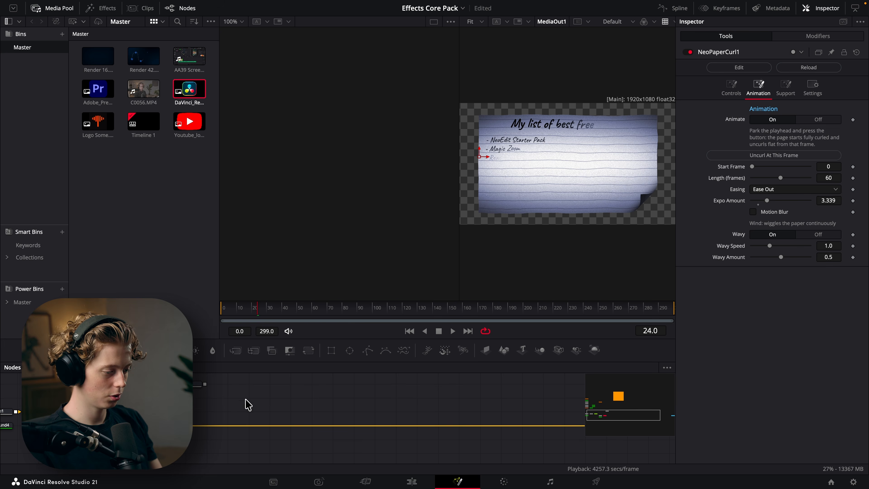
{"action": "left_click", "coordinate": [412, 482]}
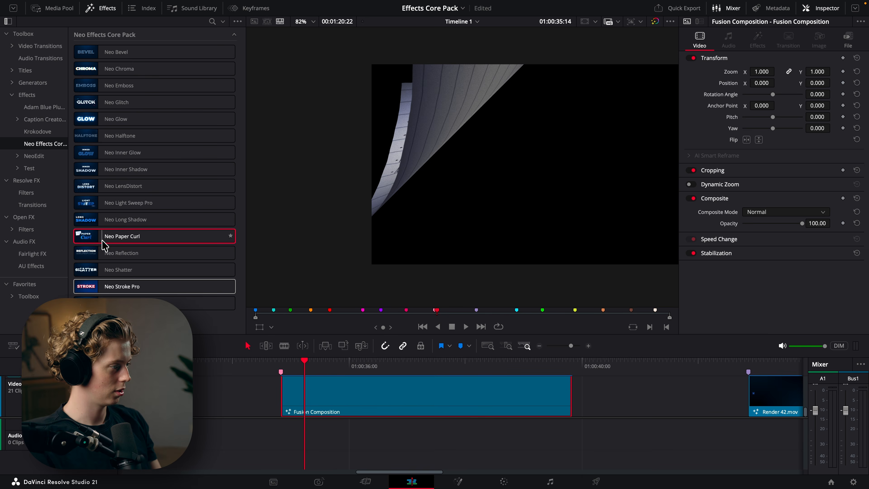
{"action": "left_click", "coordinate": [457, 482]}
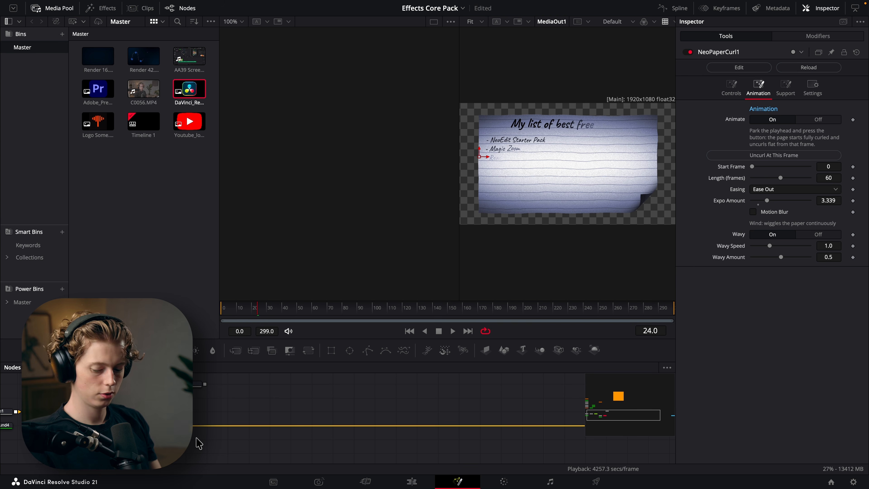
Replace the existing Paper Curl node with a newly added Neo Paper Curl node
{"action": "key", "text": "Delete"}
{"action": "key", "text": "shift+space"}
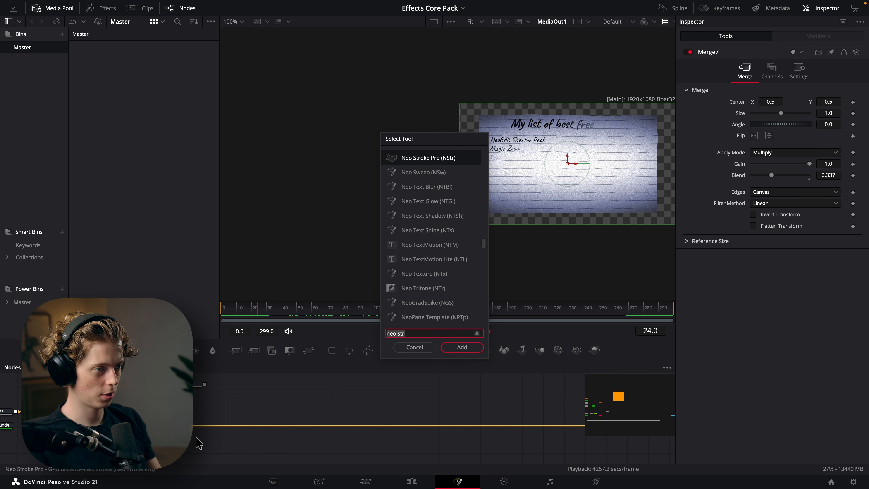
{"action": "type", "text": "neo pape"}
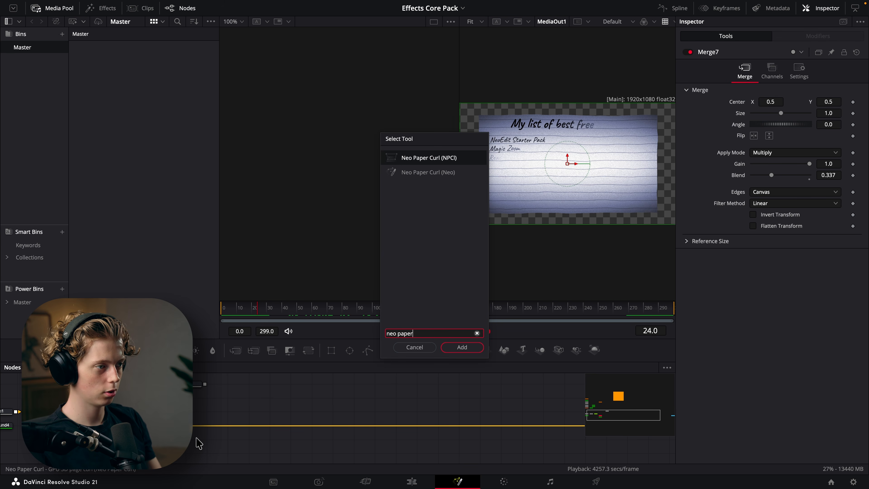
{"action": "type", "text": "r"}
{"action": "key", "text": "Return"}
Apply the Page Peel preset to the paper curl and set Curl Amount to 0.25
{"action": "left_click", "coordinate": [800, 118]}
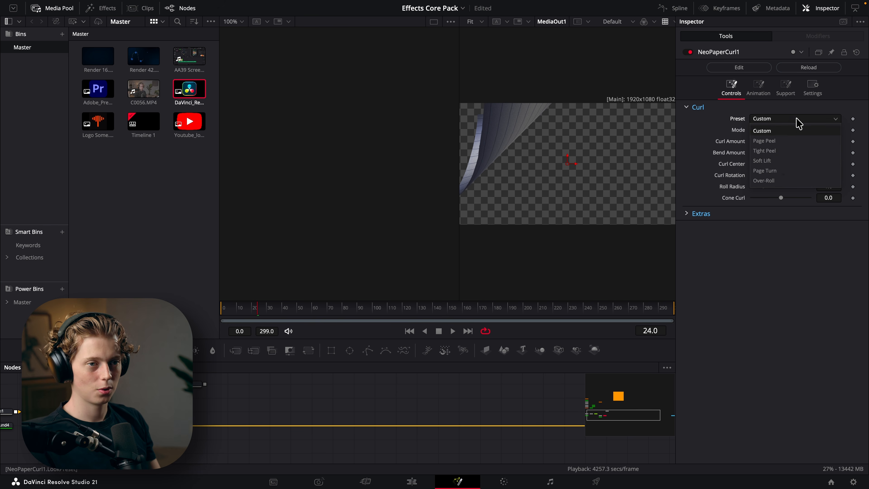
{"action": "left_click", "coordinate": [764, 141]}
{"action": "mouse_move", "coordinate": [755, 141]}
{"action": "left_mouse_down"}
{"action": "mouse_move", "coordinate": [808, 140]}
{"action": "mouse_move", "coordinate": [766, 141]}
{"action": "left_mouse_up"}
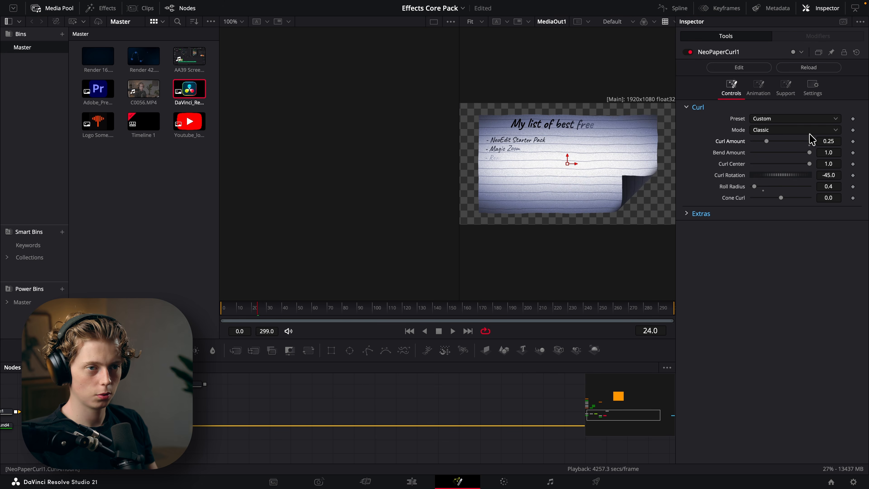
Switch the curl Mode to Corner Pull and move the fold point to about X 0.53, Y 0.30
{"action": "left_click", "coordinate": [807, 131]}
{"action": "left_click", "coordinate": [784, 152]}
{"action": "left_click_drag", "start_coordinate": [566, 163], "coordinate": [534, 189]}
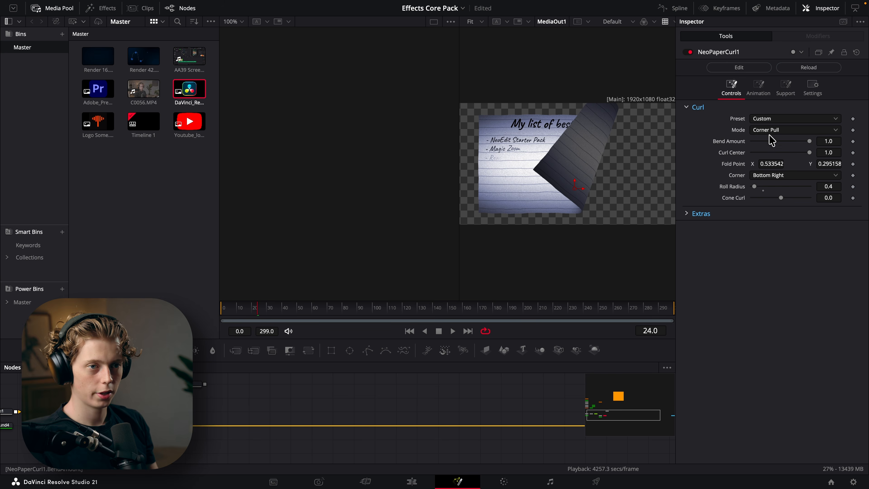
Set the curl Mode back to Classic with Curl Amount 0.638 and Curl Rotation -69.3
{"action": "left_click", "coordinate": [771, 132]}
{"action": "left_click", "coordinate": [773, 140]}
{"action": "left_click_drag", "start_coordinate": [769, 143], "coordinate": [789, 152]}
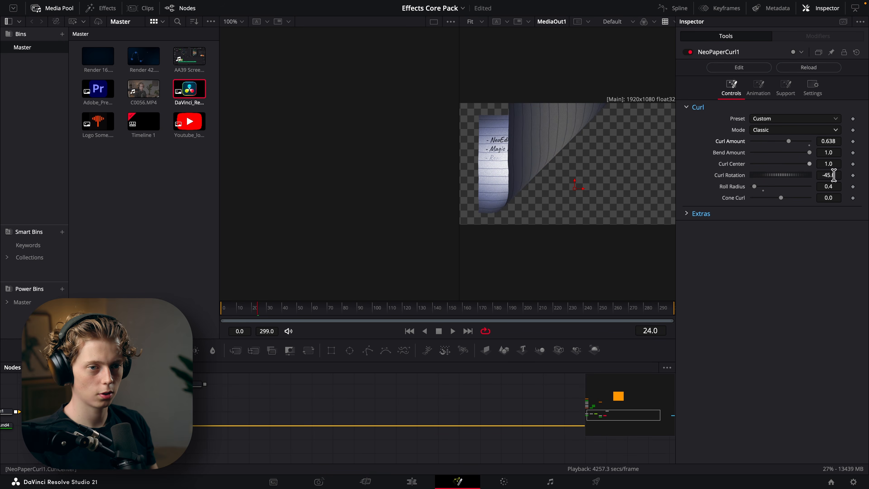
{"action": "left_click_drag", "start_coordinate": [838, 176], "coordinate": [625, 202]}
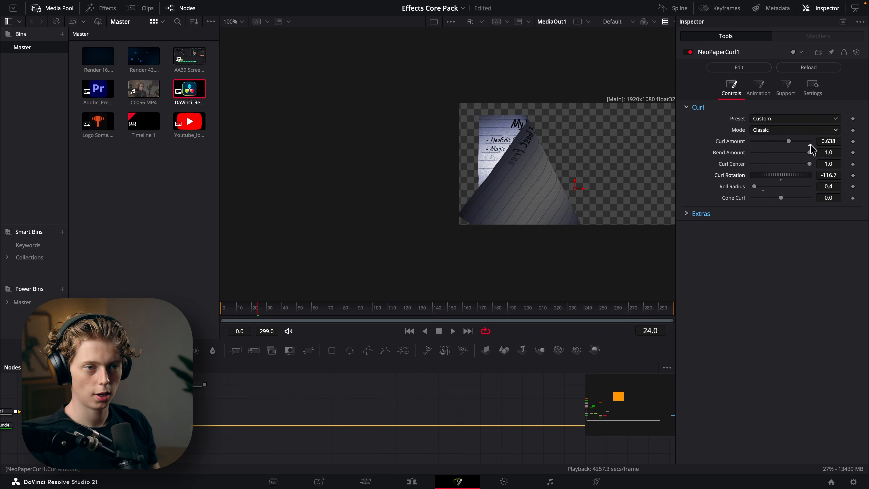
{"action": "left_click_drag", "start_coordinate": [834, 174], "coordinate": [851, 174]}
Try Curl Center at 0.677, reduce Curl Amount to 0.15, and return Curl Center to 1.0
{"action": "left_click_drag", "start_coordinate": [809, 153], "coordinate": [768, 142]}
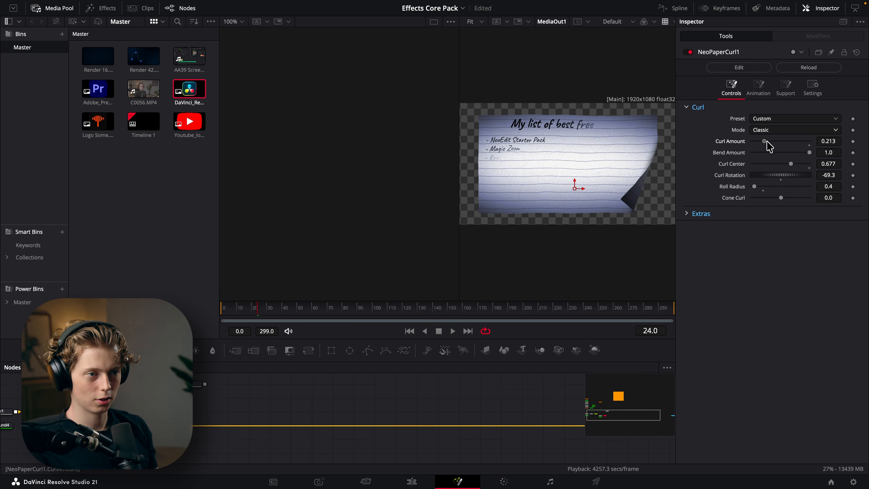
{"action": "mouse_move", "coordinate": [767, 146]}
{"action": "left_mouse_down"}
{"action": "mouse_move", "coordinate": [820, 151]}
{"action": "mouse_move", "coordinate": [758, 143]}
{"action": "mouse_move", "coordinate": [810, 147]}
{"action": "mouse_move", "coordinate": [765, 149]}
{"action": "left_mouse_up"}
{"action": "left_click_drag", "start_coordinate": [790, 163], "coordinate": [811, 171]}
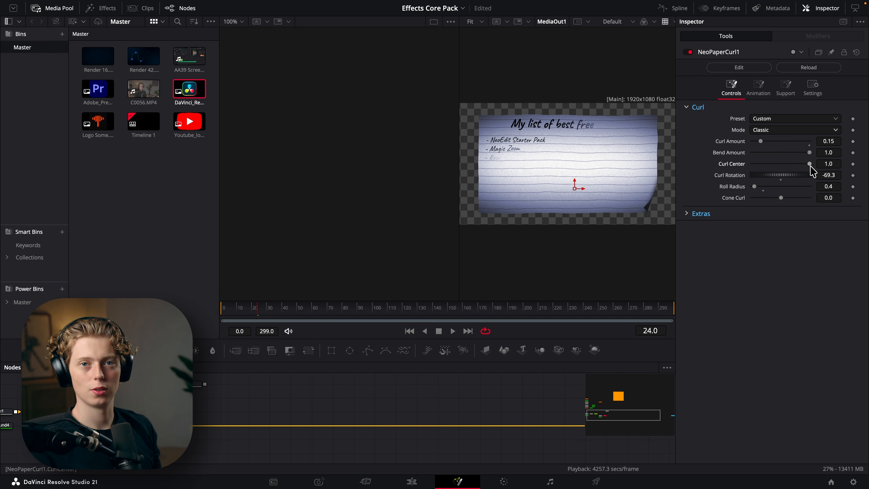
Compare Roll Radius at 1.0 and 0.25, keeping 0.25, and set Curl Amount to 0.367
{"action": "left_click_drag", "start_coordinate": [754, 183], "coordinate": [757, 185]}
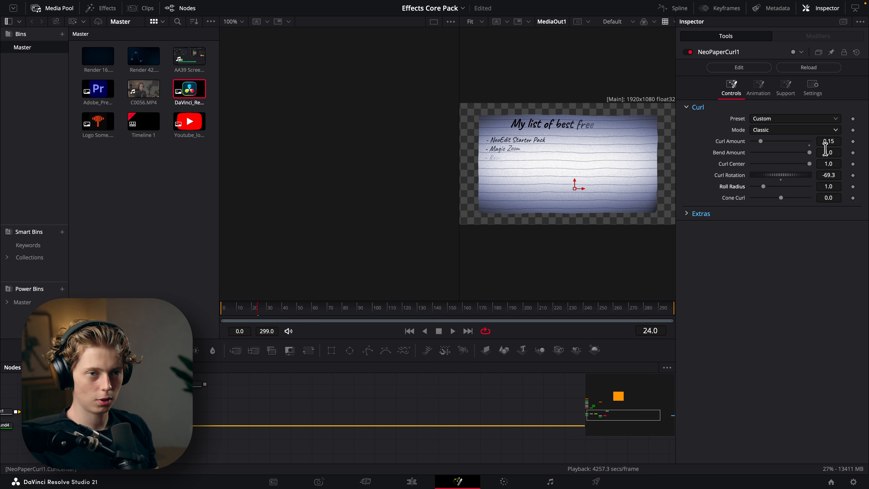
{"action": "left_click_drag", "start_coordinate": [825, 143], "coordinate": [859, 142]}
{"action": "left_click_drag", "start_coordinate": [828, 187], "coordinate": [790, 187]}
{"action": "mouse_move", "coordinate": [835, 141]}
{"action": "left_mouse_down"}
{"action": "mouse_move", "coordinate": [801, 141]}
{"action": "mouse_move", "coordinate": [820, 140]}
{"action": "left_mouse_up"}
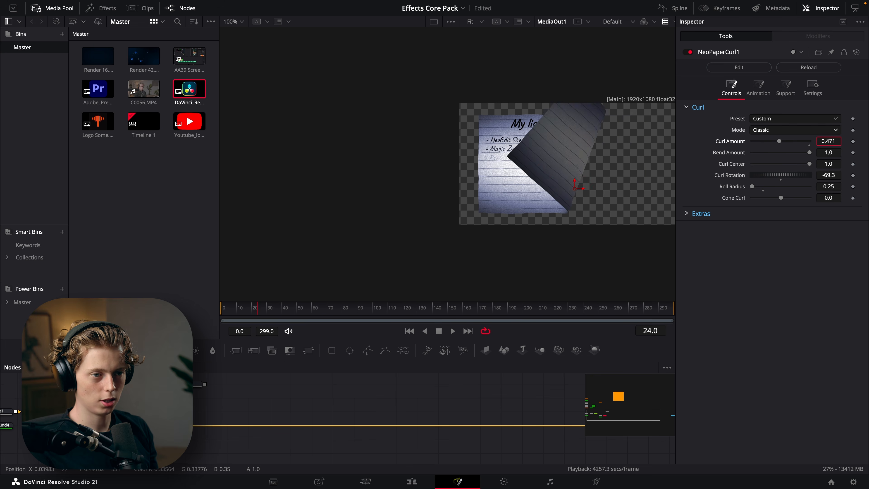
{"action": "left_click_drag", "start_coordinate": [820, 141], "coordinate": [815, 141]}
Set Cone Curl to 1.0 and raise Curl Amount to 1.0 so the page is fully curled away
{"action": "left_click_drag", "start_coordinate": [782, 198], "coordinate": [825, 201]}
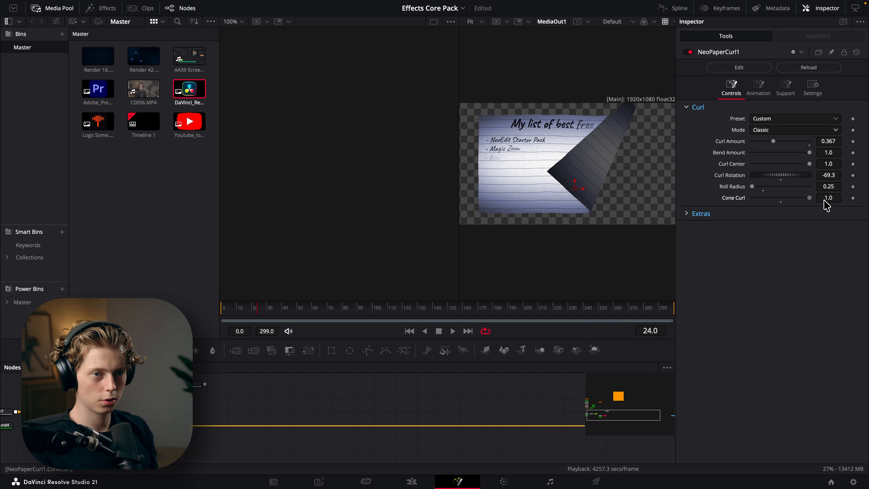
{"action": "left_click_drag", "start_coordinate": [828, 141], "coordinate": [819, 141]}
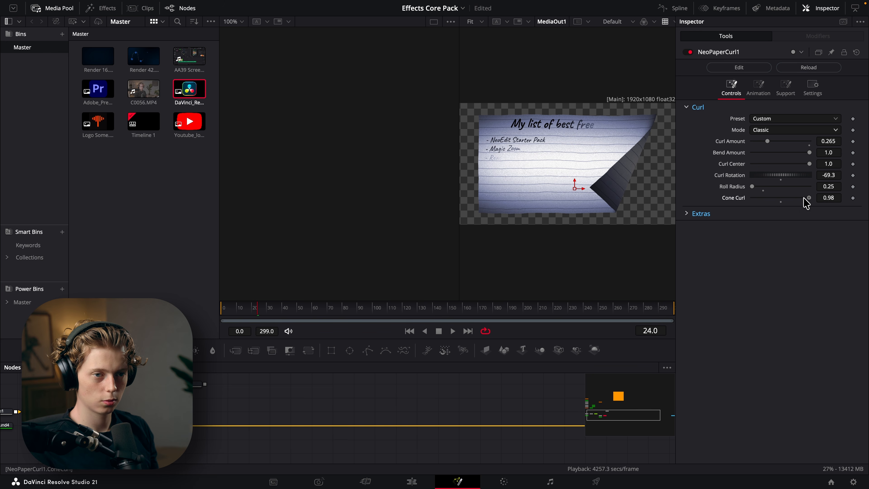
{"action": "left_click_drag", "start_coordinate": [806, 202], "coordinate": [841, 206]}
{"action": "left_click_drag", "start_coordinate": [831, 141], "coordinate": [867, 141]}
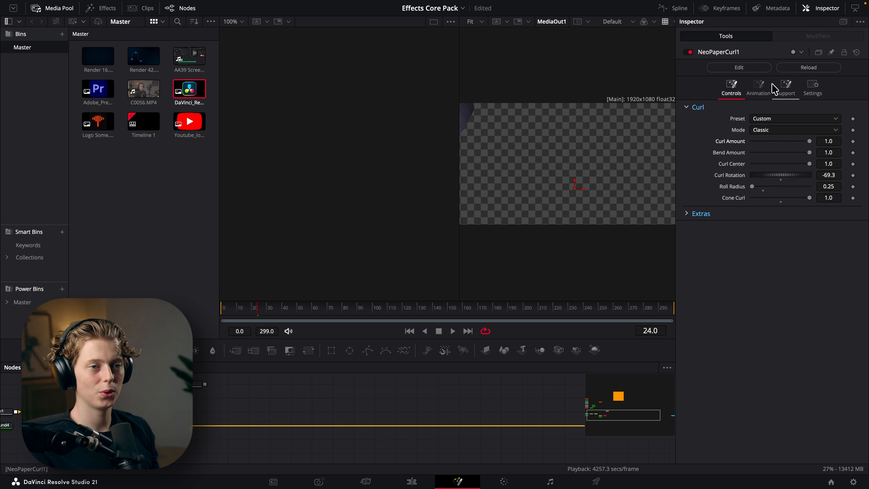
Turn on Animate for the paper curl and play the uncurl animation from the first frame
{"action": "left_click", "coordinate": [758, 90]}
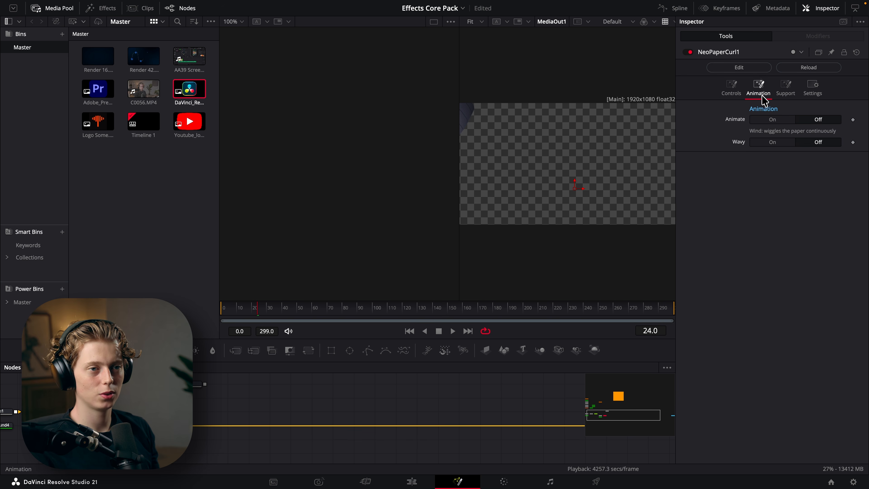
{"action": "left_click", "coordinate": [769, 120]}
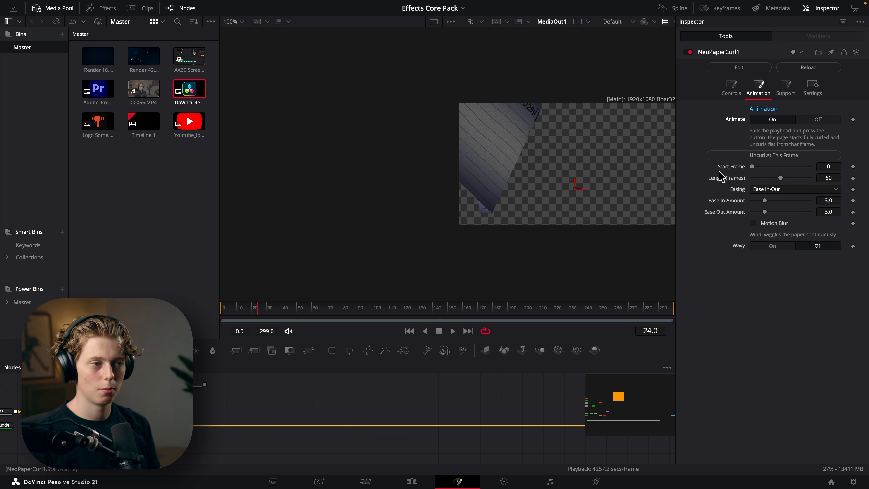
{"action": "key", "text": "space"}
{"action": "left_click_drag", "start_coordinate": [294, 308], "coordinate": [200, 310]}
{"action": "key", "text": "space"}
{"action": "key", "text": "space"}
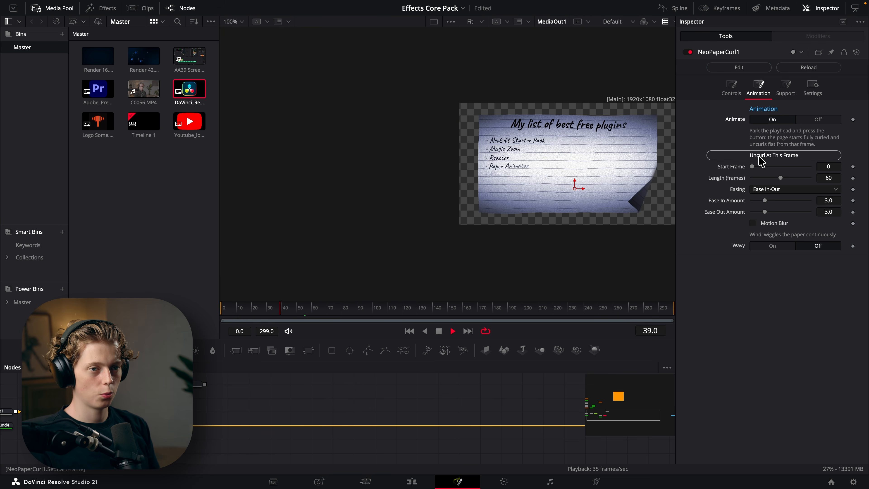
Set the uncurl to start at frame 40 using the current playhead position, and play it back
{"action": "key", "text": "space"}
{"action": "left_click", "coordinate": [762, 156]}
{"action": "key", "text": "space"}
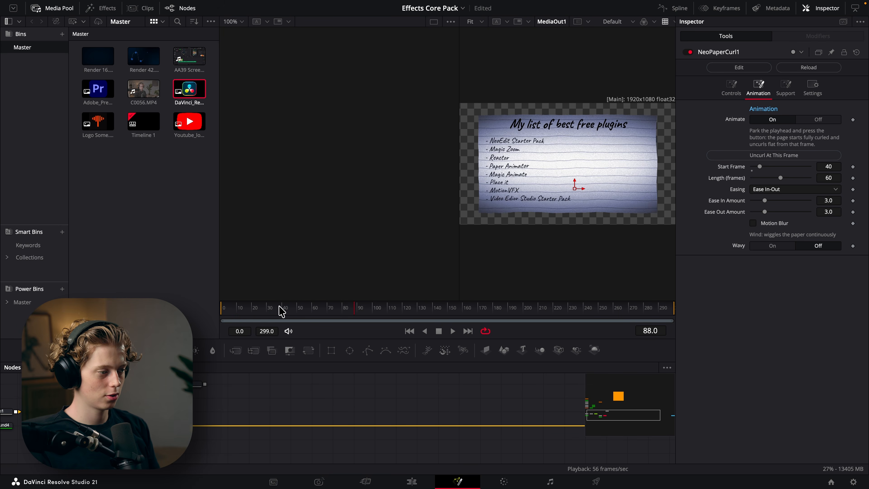
{"action": "left_click_drag", "start_coordinate": [279, 310], "coordinate": [209, 315]}
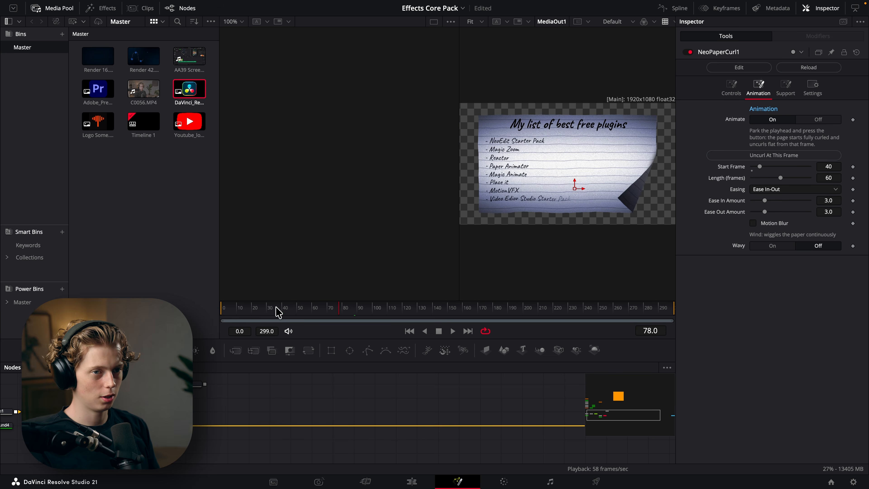
{"action": "key", "text": "space"}
Set the uncurl to start at frame 100 from the playhead position and preview it
{"action": "left_click", "coordinate": [790, 157]}
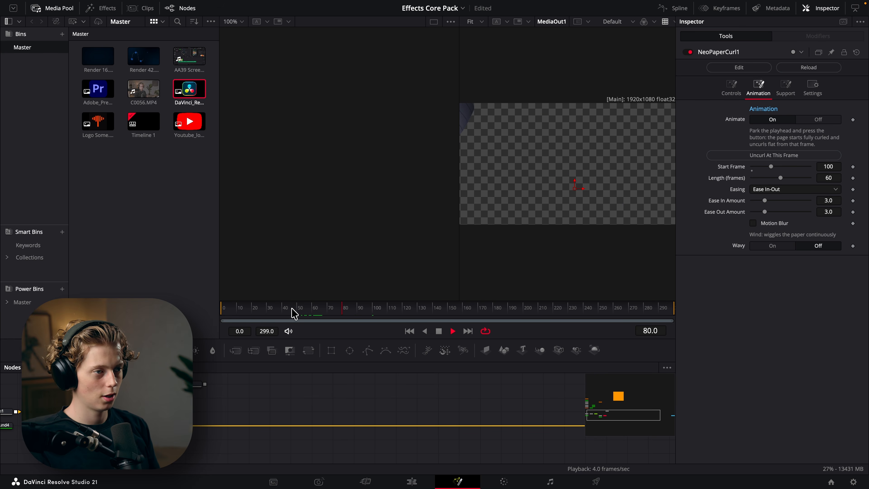
{"action": "left_click", "coordinate": [344, 308]}
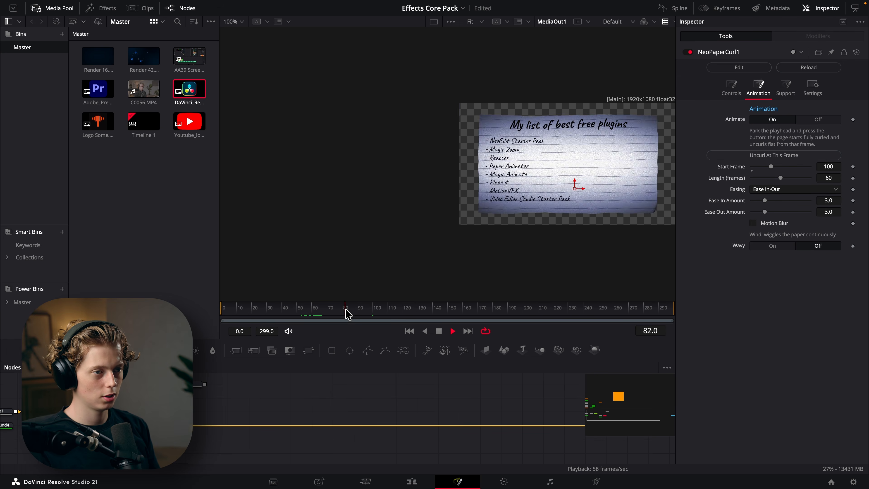
{"action": "left_click", "coordinate": [368, 308]}
{"action": "key", "text": "space"}
Set the uncurl animation's Length to 83 frames and play back the slower motion
{"action": "left_click_drag", "start_coordinate": [780, 179], "coordinate": [791, 179]}
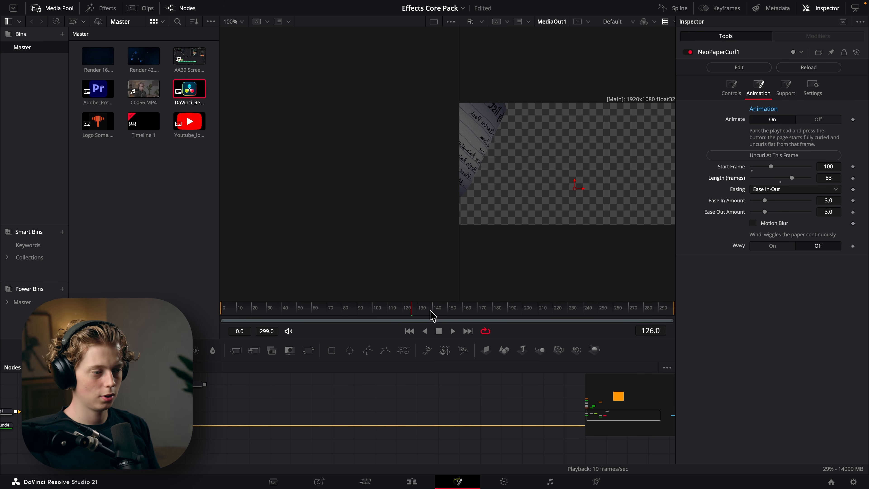
{"action": "left_click", "coordinate": [349, 309]}
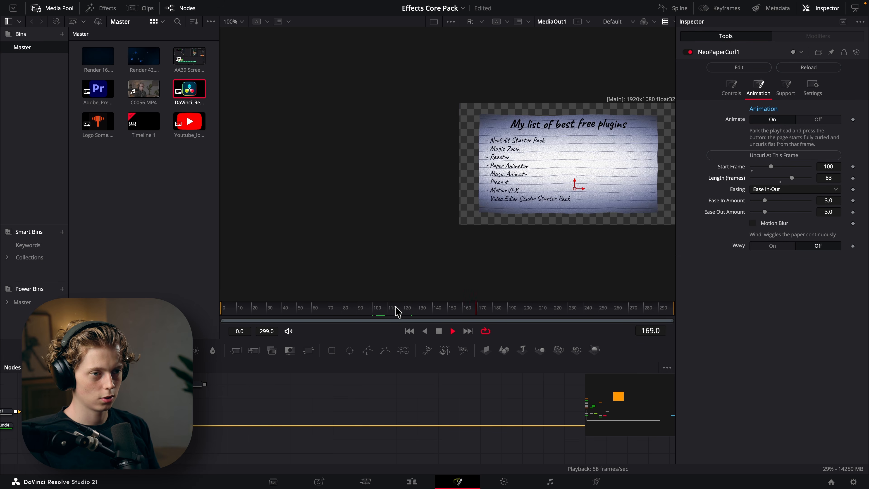
{"action": "left_click", "coordinate": [396, 310]}
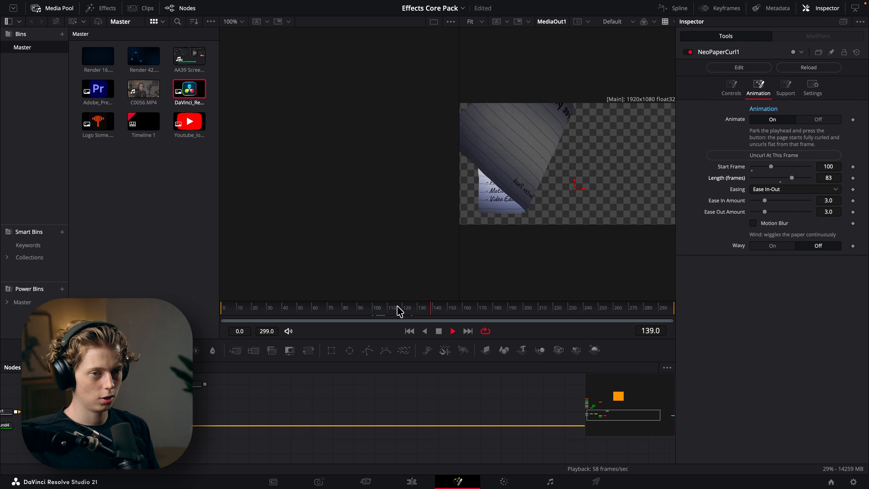
{"action": "key", "text": "space"}
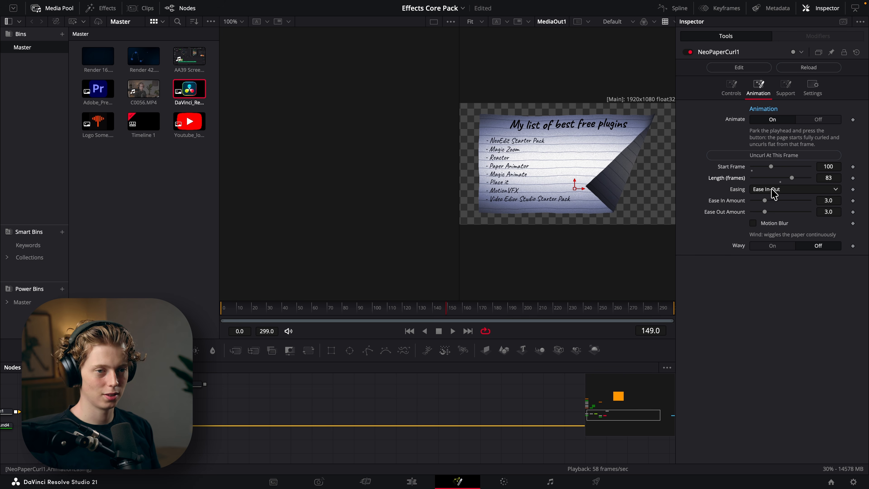
Preview the uncurl with Linear easing and change Easing to Ease In
{"action": "left_click", "coordinate": [774, 193]}
{"action": "left_click", "coordinate": [771, 197]}
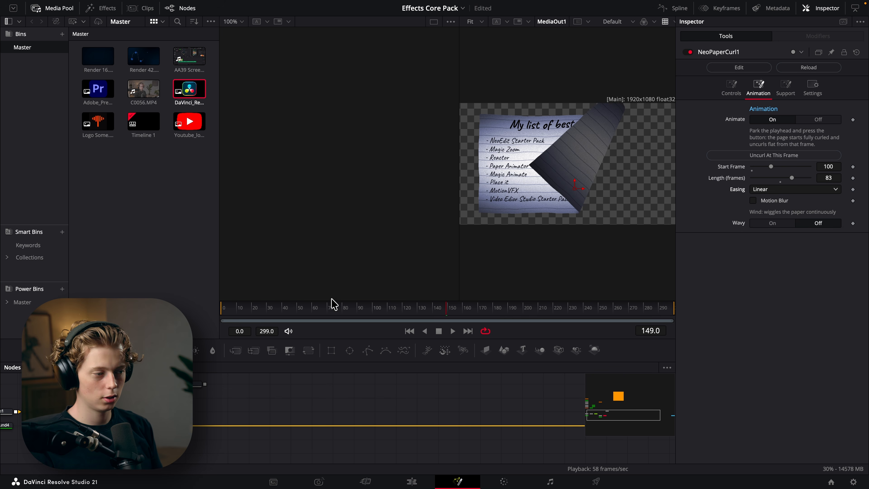
{"action": "left_click", "coordinate": [333, 307]}
{"action": "key", "text": "space"}
{"action": "left_click", "coordinate": [774, 213]}
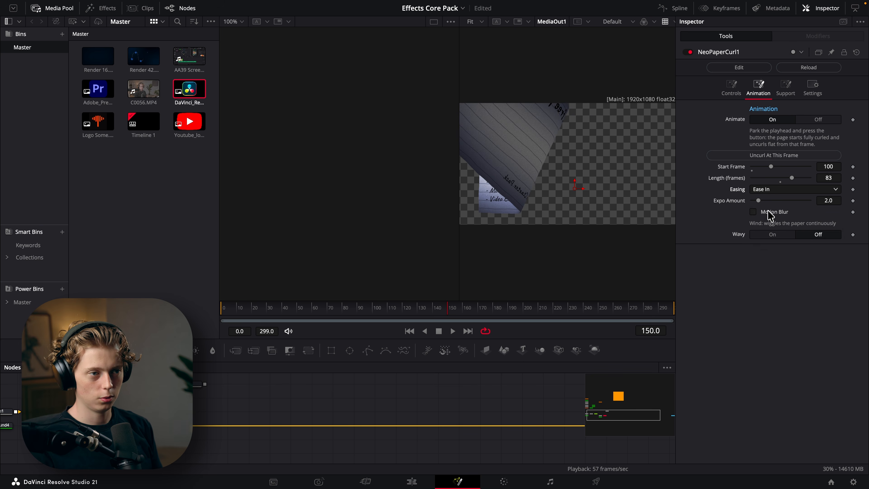
Preview the uncurl with Ease In, change Easing to Ease Out, and play back the paper animation
{"action": "key", "text": "space"}
{"action": "left_click", "coordinate": [397, 308]}
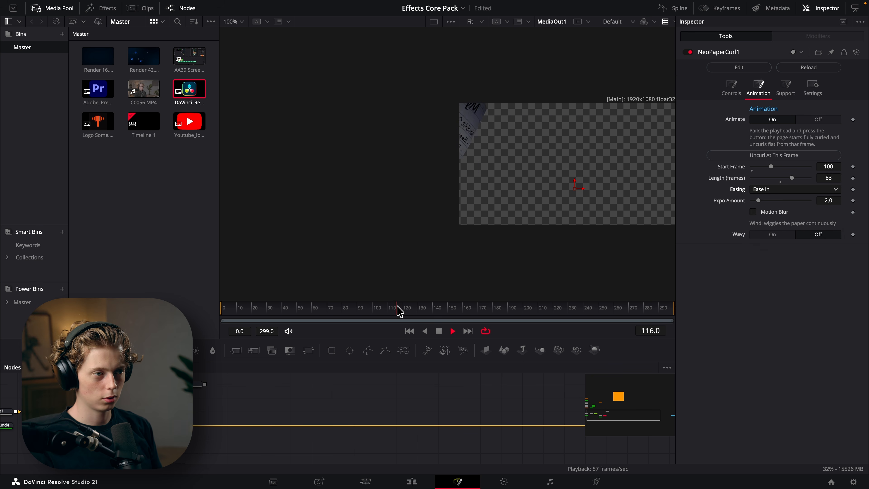
{"action": "left_click", "coordinate": [786, 189]}
{"action": "left_click", "coordinate": [786, 215]}
{"action": "left_click", "coordinate": [371, 309]}
{"action": "key", "text": "space"}
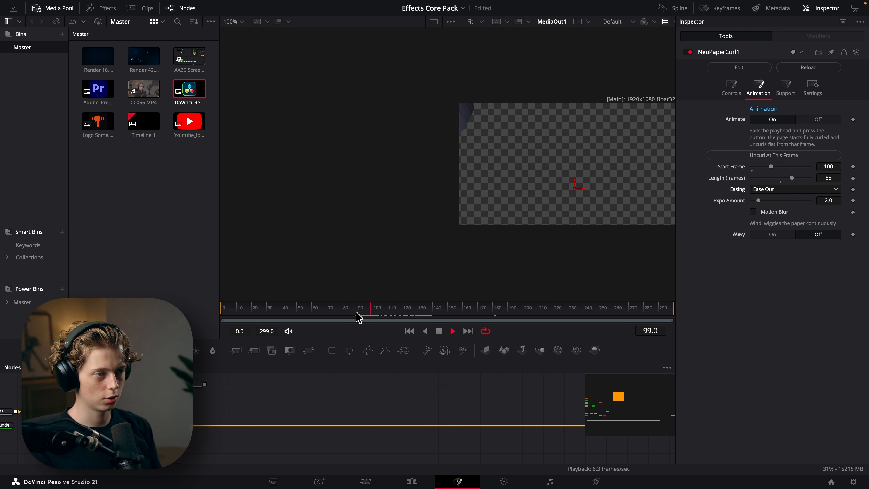
Set the uncurl animation's Easing to Ease In-Out and preview the motion
{"action": "left_click", "coordinate": [793, 189]}
{"action": "left_click", "coordinate": [780, 237]}
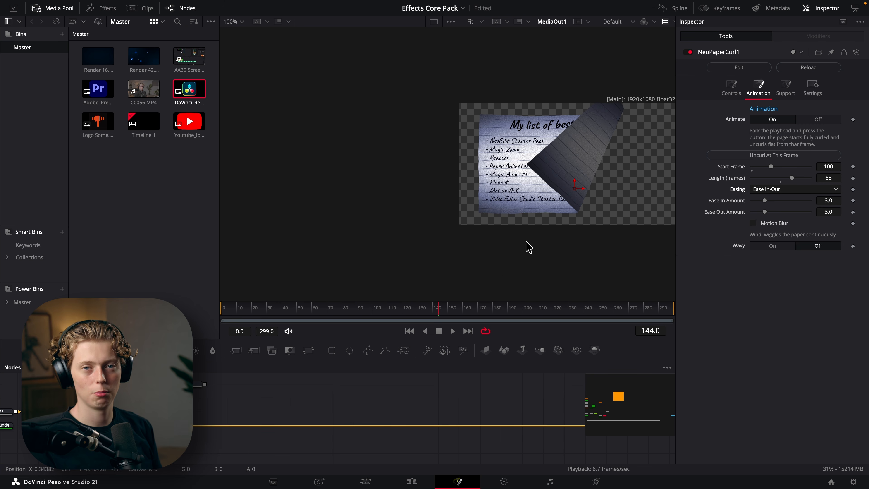
{"action": "left_click", "coordinate": [402, 307]}
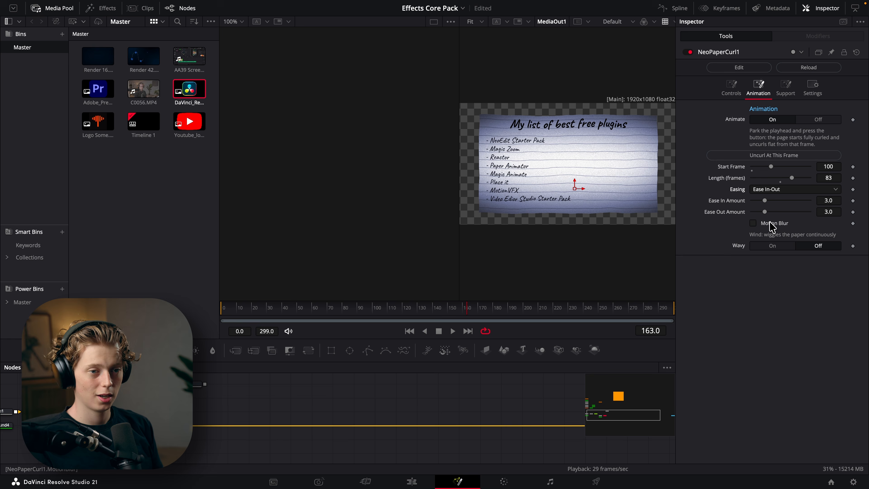
Enable Motion Blur on the uncurl animation, play it back, and disable Motion Blur again
{"action": "left_click", "coordinate": [753, 223]}
{"action": "left_click", "coordinate": [379, 308]}
{"action": "key", "text": "space"}
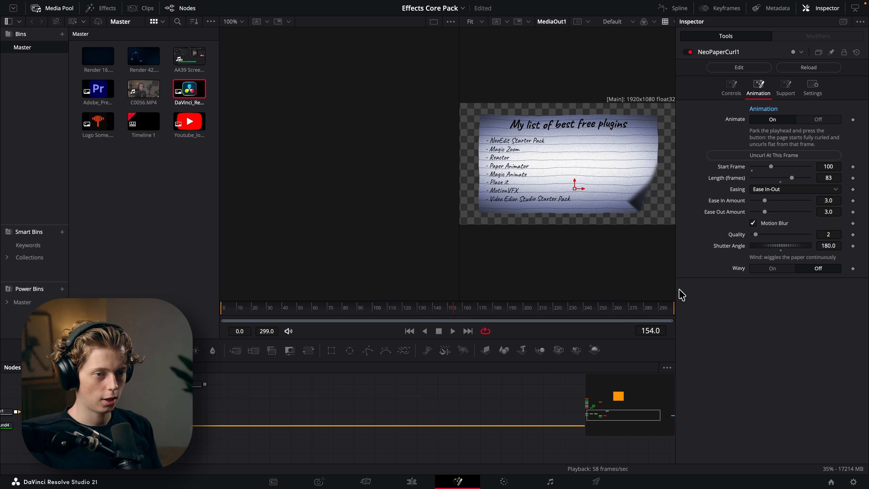
{"action": "key", "text": "space"}
{"action": "left_click", "coordinate": [759, 223]}
Turn on Wavy for the paper and play back the continuous wind motion
{"action": "left_click", "coordinate": [770, 246]}
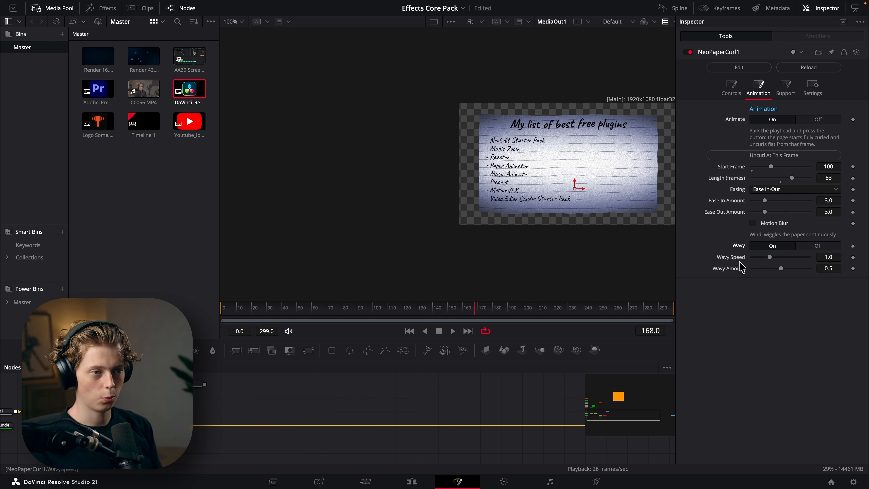
{"action": "key", "text": "space"}
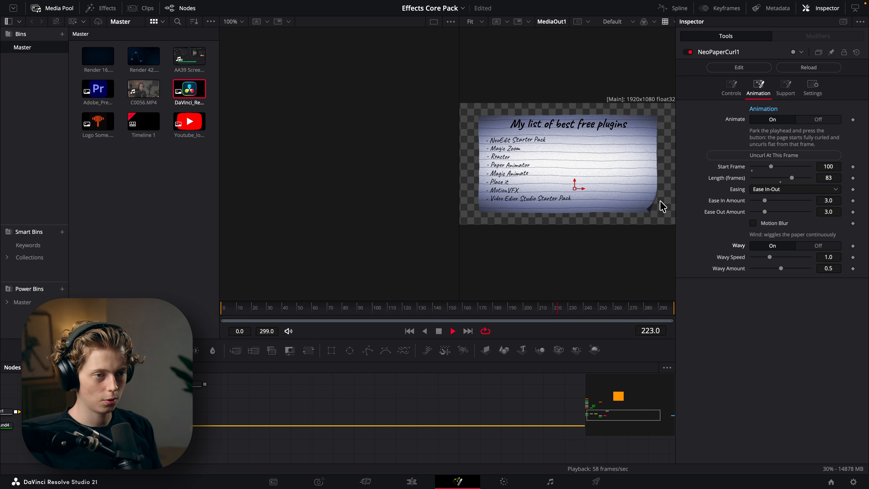
{"action": "key", "text": "space"}
Set the paper's Curl Rotation to -45.0 and play back the wavy corner
{"action": "left_click", "coordinate": [731, 88]}
{"action": "key", "text": "space"}
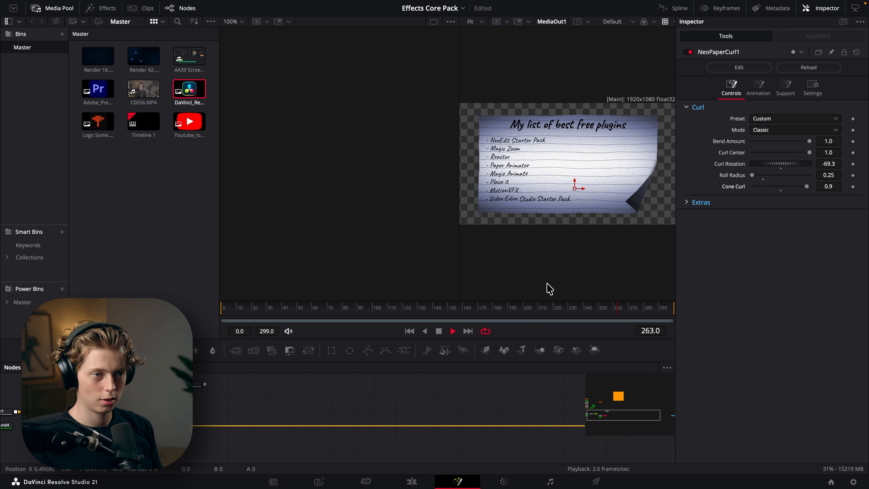
{"action": "left_click", "coordinate": [567, 307]}
{"action": "key", "text": "space"}
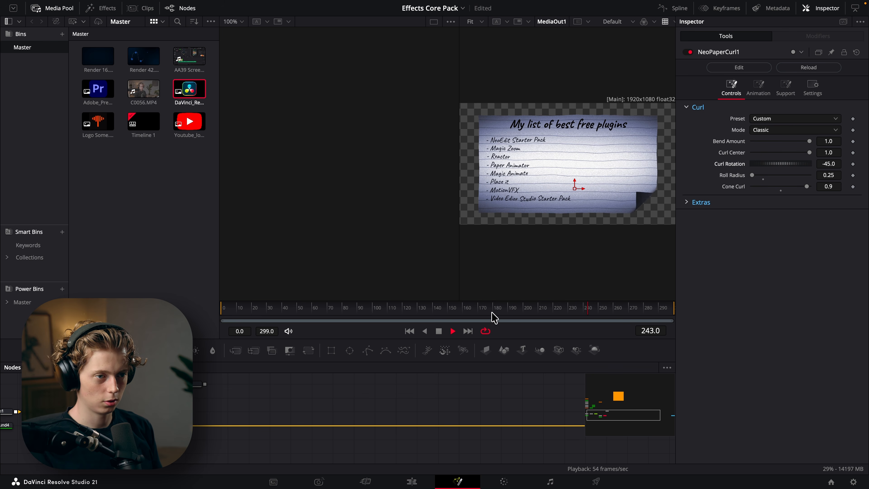
{"action": "left_click", "coordinate": [492, 312]}
{"action": "key", "text": "space"}
Set Wavy Amount to 1.0 in the paper curl animation settings and preview the uncurl
{"action": "left_click", "coordinate": [758, 93]}
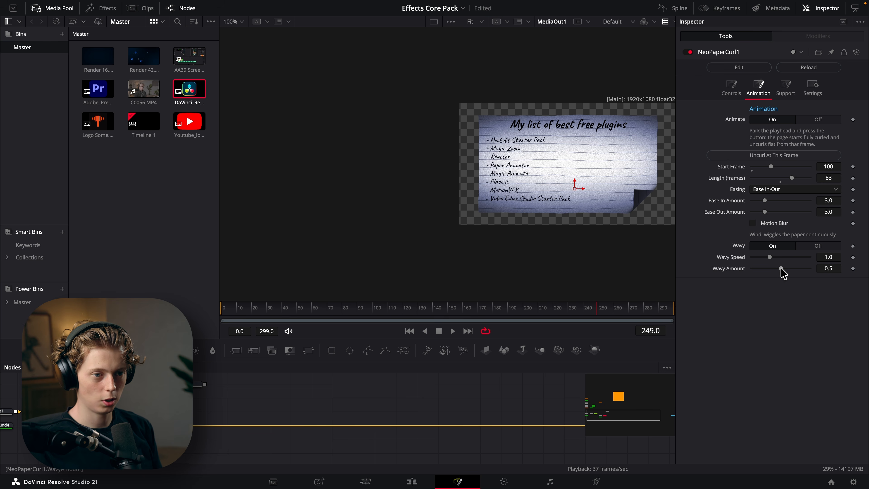
{"action": "left_click_drag", "start_coordinate": [781, 268], "coordinate": [822, 269]}
{"action": "left_click", "coordinate": [490, 310]}
{"action": "left_click", "coordinate": [455, 309]}
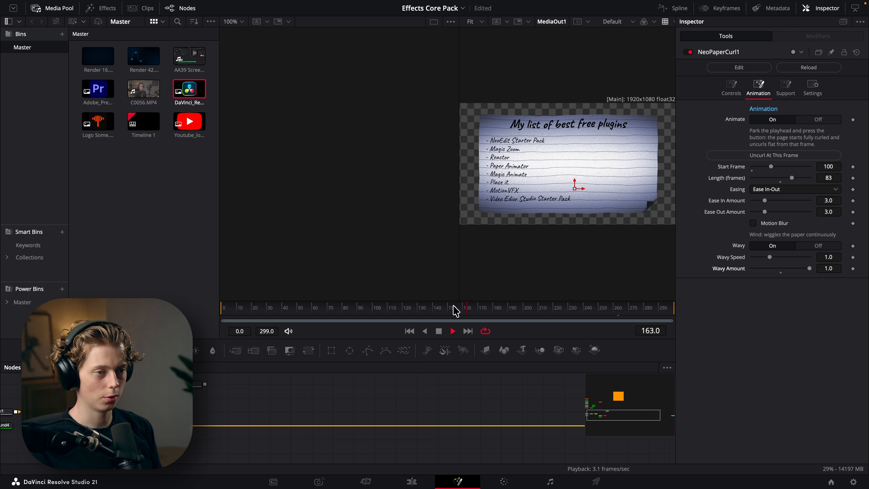
{"action": "left_click", "coordinate": [400, 310]}
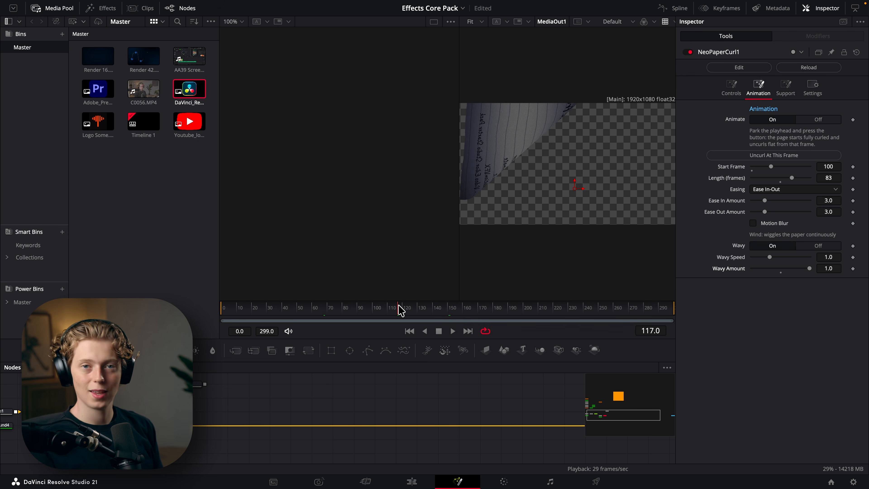
Return to the Edit page and play through the Render 42.mov and C0056.MP4 example clips
{"action": "left_click", "coordinate": [412, 481]}
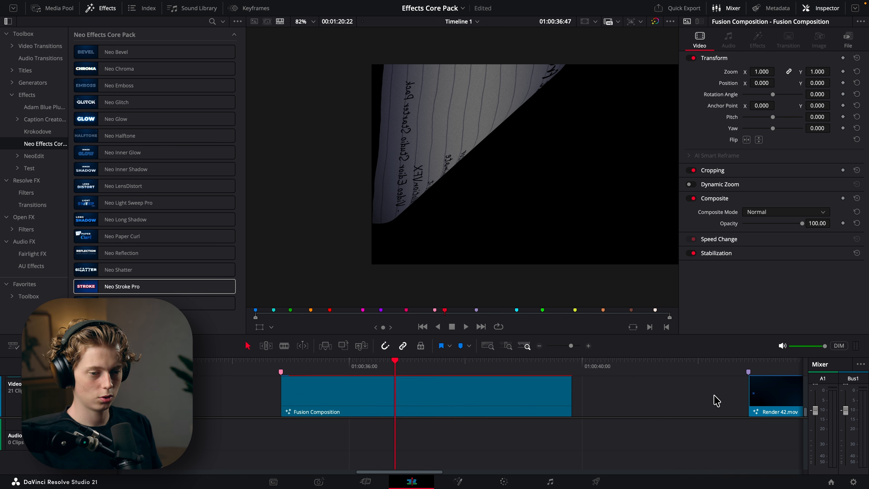
{"action": "scroll", "coordinate": [419, 395], "scroll_direction": "right", "scroll_amount": 5}
{"action": "scroll", "coordinate": [418, 390], "scroll_direction": "right", "scroll_amount": 5}
{"action": "left_click", "coordinate": [279, 366]}
{"action": "key", "text": "space"}
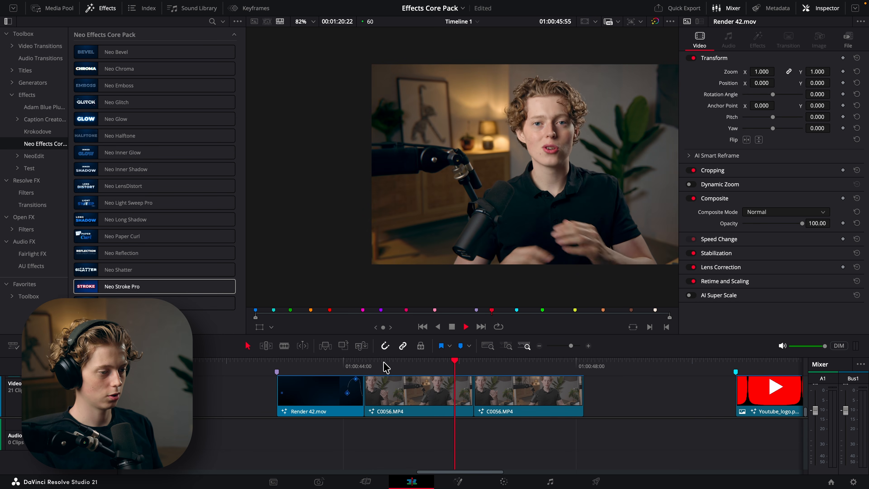
{"action": "key", "text": "space"}
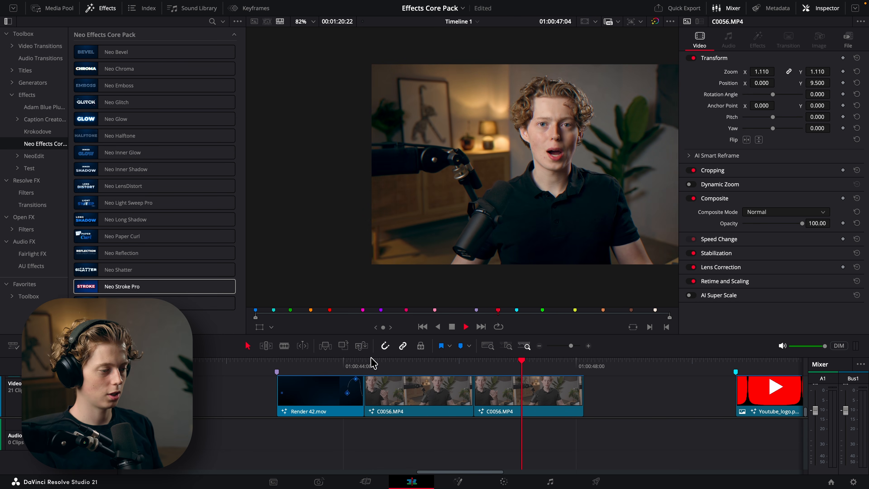
Replay the opening of the first C0056.MP4 clip to examine its color fringing
{"action": "left_click", "coordinate": [365, 363]}
{"action": "key", "text": "space"}
{"action": "left_click", "coordinate": [363, 365]}
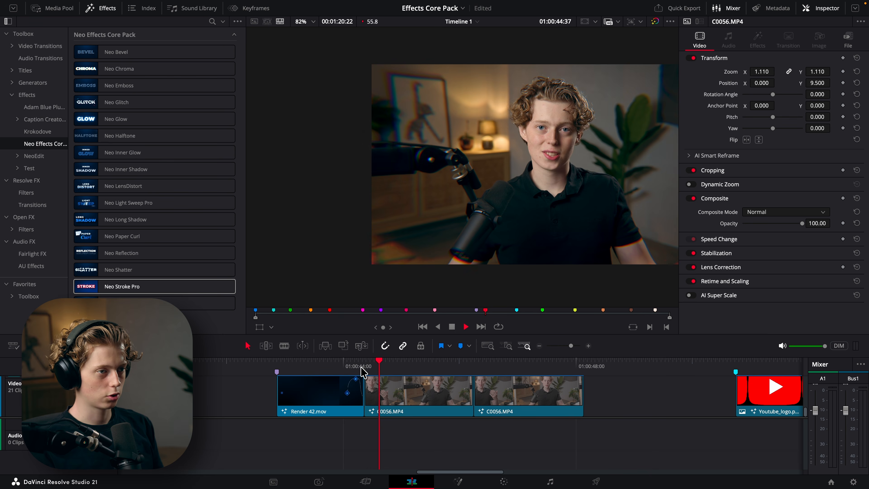
{"action": "left_click", "coordinate": [363, 366]}
{"action": "left_click", "coordinate": [362, 367]}
{"action": "left_click", "coordinate": [362, 367]}
{"action": "key", "text": "space"}
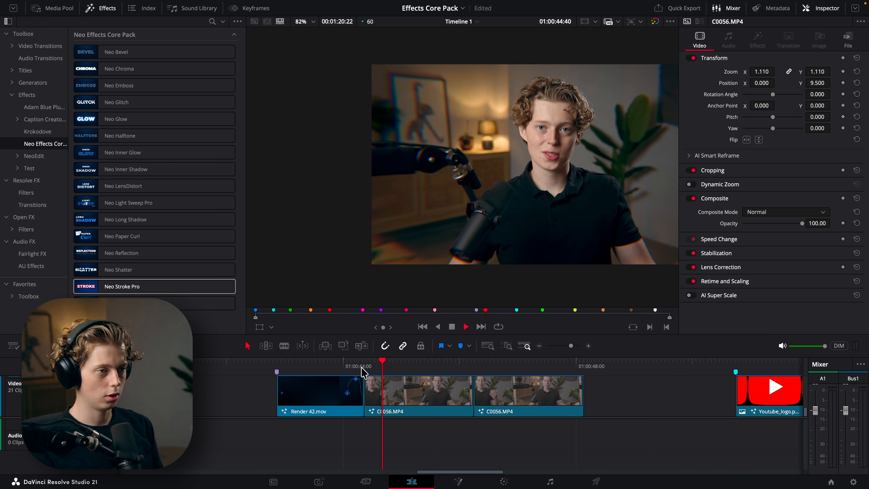
Review the Render 42.mov and second C0056.MP4 clips, using the full-screen viewer
{"action": "left_click", "coordinate": [355, 369]}
{"action": "key", "text": "space"}
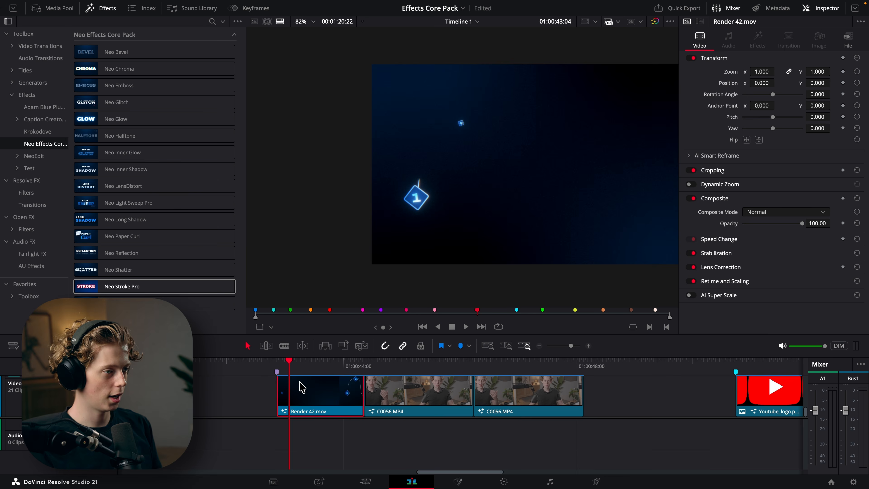
{"action": "left_click", "coordinate": [475, 365]}
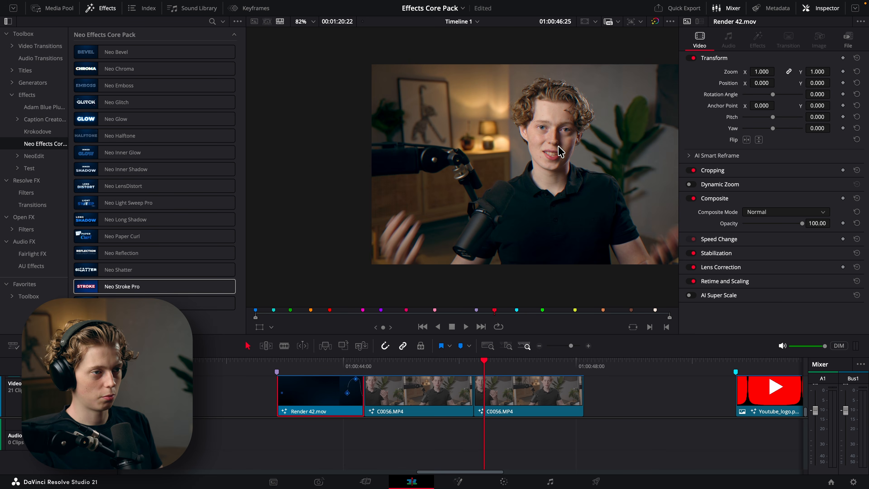
{"action": "key", "text": "super+f"}
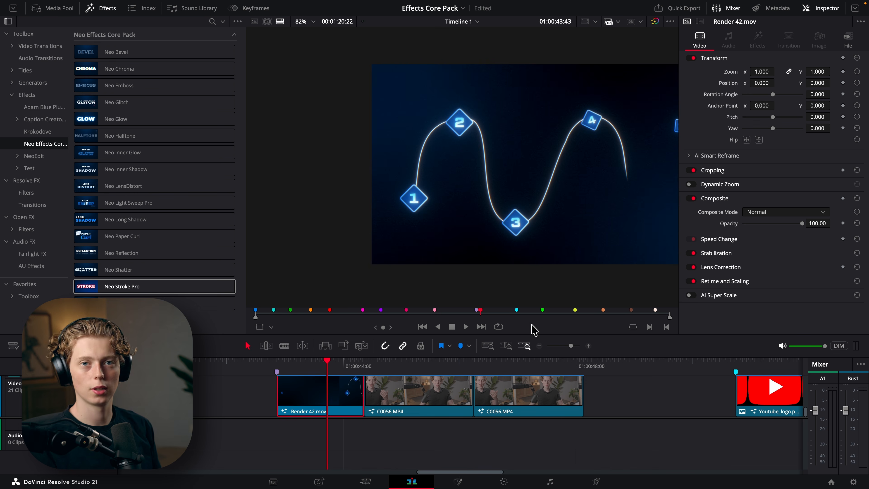
Open the Render 42.mov composition in Fusion and add the Neo Chroma tool after the NeoGlow1 node
{"action": "left_click", "coordinate": [457, 482]}
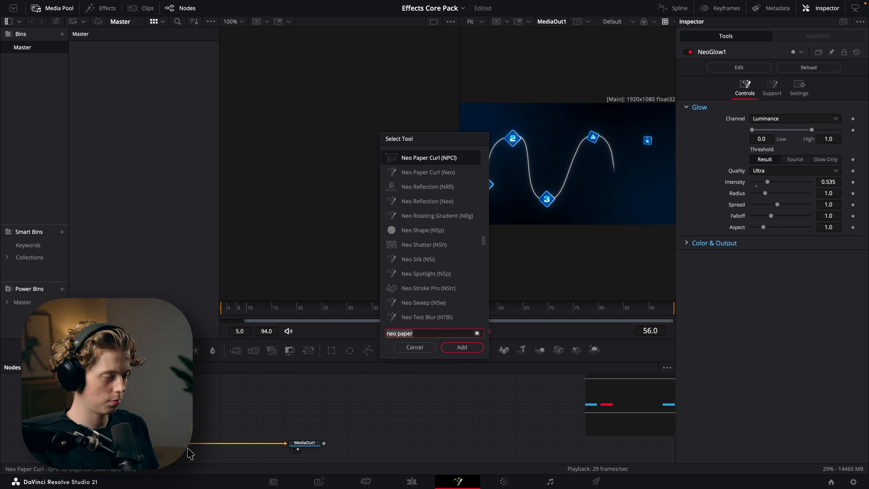
{"action": "key", "text": "BackSpace"}
{"action": "key", "text": "BackSpace"}
{"action": "key", "text": "BackSpace"}
{"action": "key", "text": "BackSpace"}
{"action": "key", "text": "BackSpace"}
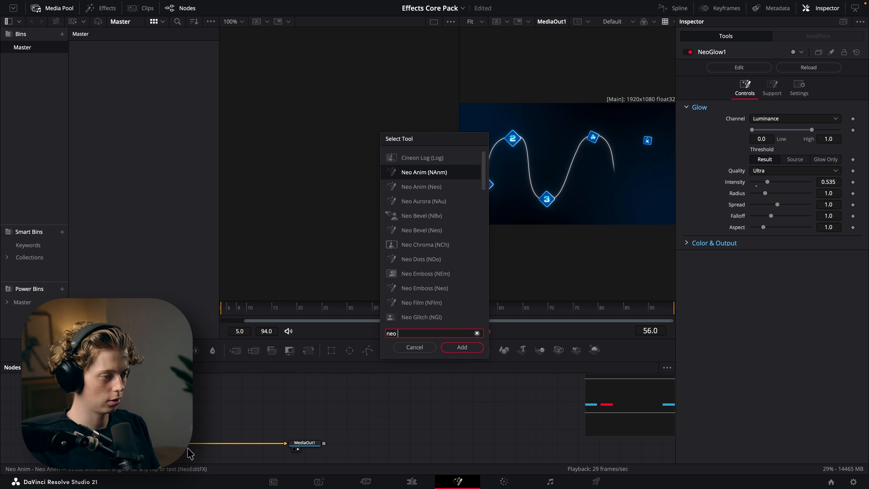
{"action": "type", "text": "chr"}
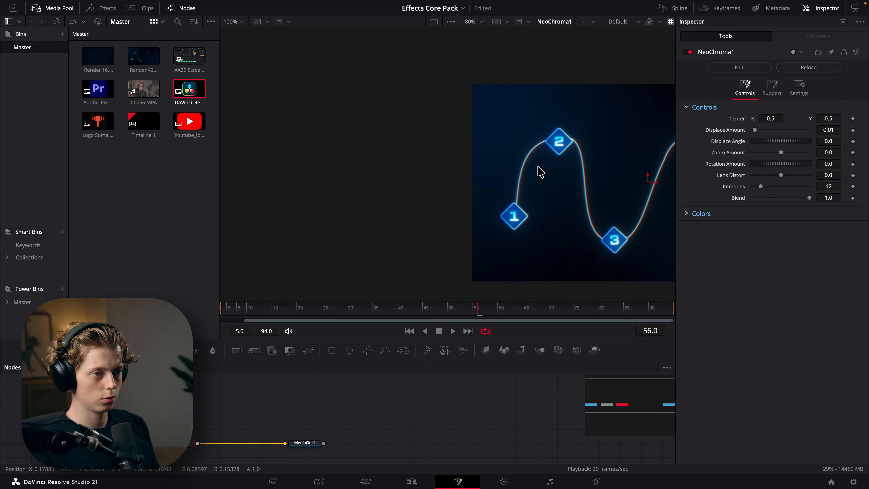
Try increasing Neo Chroma's Displace Amount on the numbered path graphic, and undo the change
{"action": "left_click_drag", "start_coordinate": [628, 134], "coordinate": [623, 160]}
{"action": "key", "text": "super+z"}
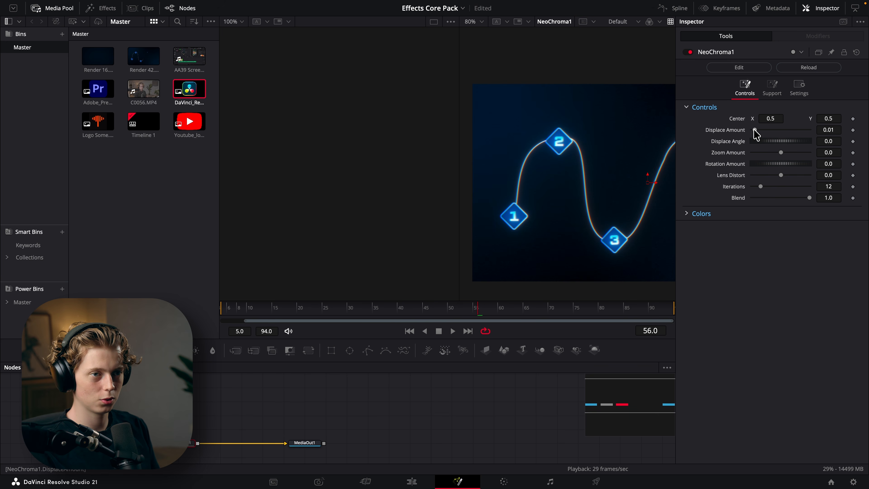
{"action": "left_click_drag", "start_coordinate": [754, 130], "coordinate": [784, 130]}
{"action": "key", "text": "super+z"}
Try a Zoom Amount of 0.254 with Center X at 0.803421, and move the effect center around the image
{"action": "left_click_drag", "start_coordinate": [634, 151], "coordinate": [547, 142]}
{"action": "left_click_drag", "start_coordinate": [562, 174], "coordinate": [667, 166]}
{"action": "left_click_drag", "start_coordinate": [781, 153], "coordinate": [795, 152]}
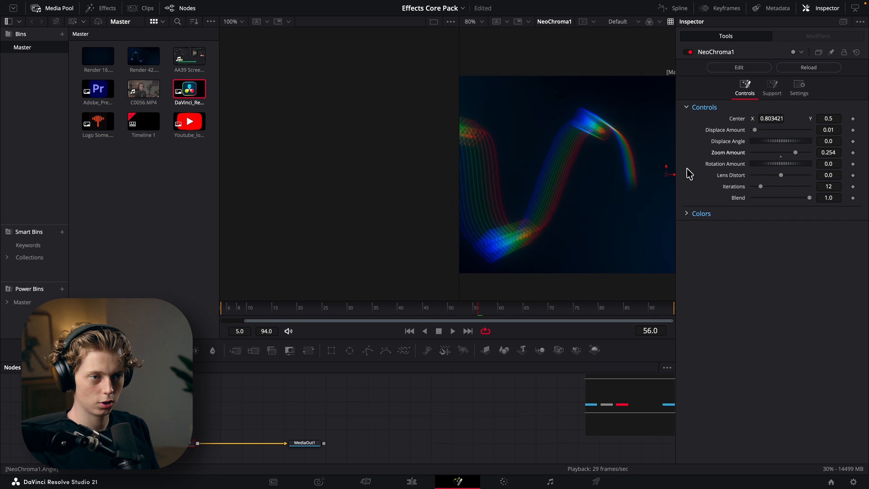
{"action": "mouse_move", "coordinate": [667, 174]}
{"action": "left_mouse_down"}
{"action": "mouse_move", "coordinate": [517, 91]}
{"action": "mouse_move", "coordinate": [430, 153]}
{"action": "mouse_move", "coordinate": [630, 192]}
{"action": "mouse_move", "coordinate": [452, 95]}
{"action": "mouse_move", "coordinate": [448, 271]}
{"action": "left_mouse_up"}
{"action": "left_click_drag", "start_coordinate": [517, 247], "coordinate": [611, 224]}
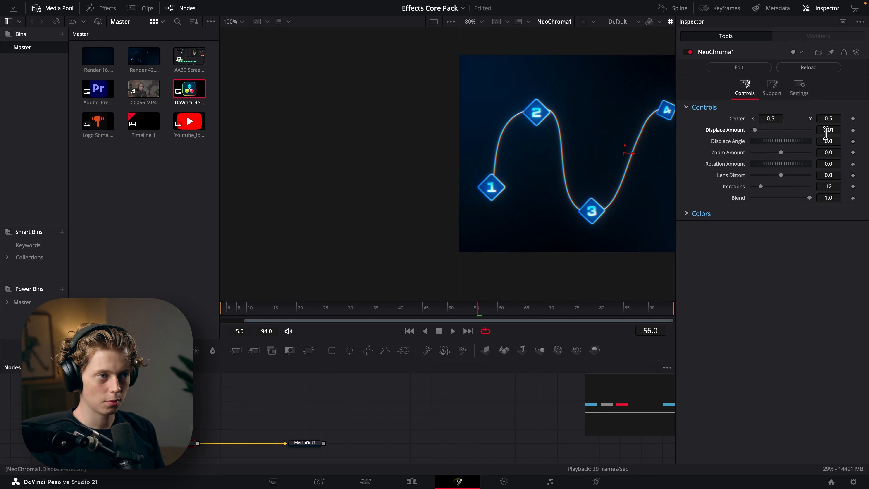
Set Displace Amount to 0.0, Displace Angle to 94.9 and Zoom Amount to 0.032, and inspect the fringing up close
{"action": "left_click_drag", "start_coordinate": [825, 131], "coordinate": [863, 141]}
{"action": "left_click_drag", "start_coordinate": [769, 129], "coordinate": [739, 131]}
{"action": "left_click_drag", "start_coordinate": [783, 153], "coordinate": [785, 156]}
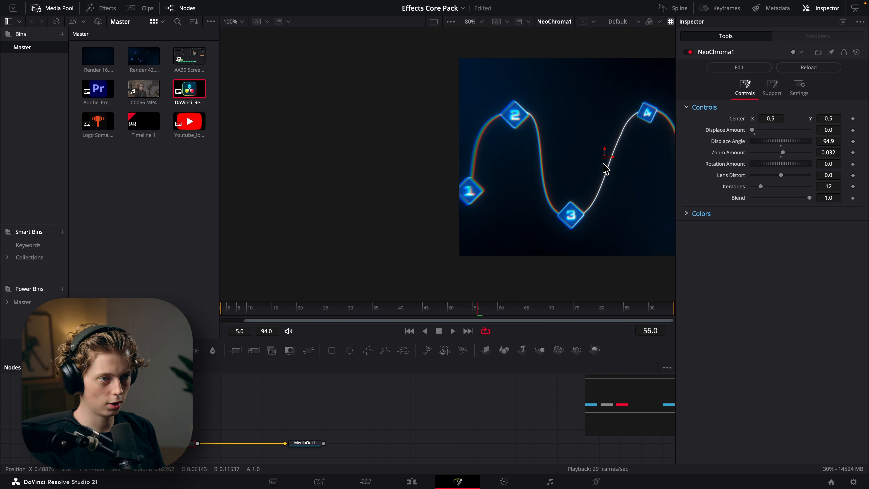
{"action": "scroll", "coordinate": [609, 179], "scroll_direction": "up", "scroll_amount": 3}
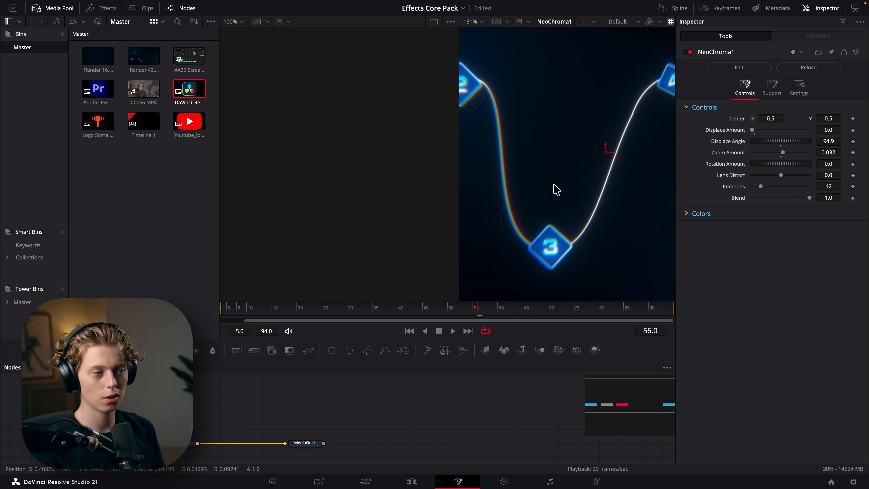
{"action": "left_click_drag", "start_coordinate": [556, 189], "coordinate": [653, 178]}
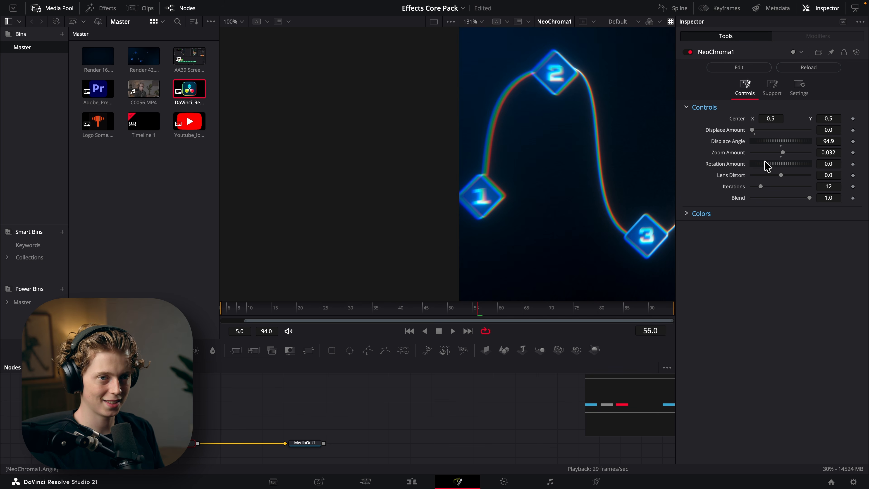
Set Zoom Amount back to 0.0 and try Rotation Amount at 1.23 and 6.88
{"action": "left_click_drag", "start_coordinate": [782, 154], "coordinate": [824, 164]}
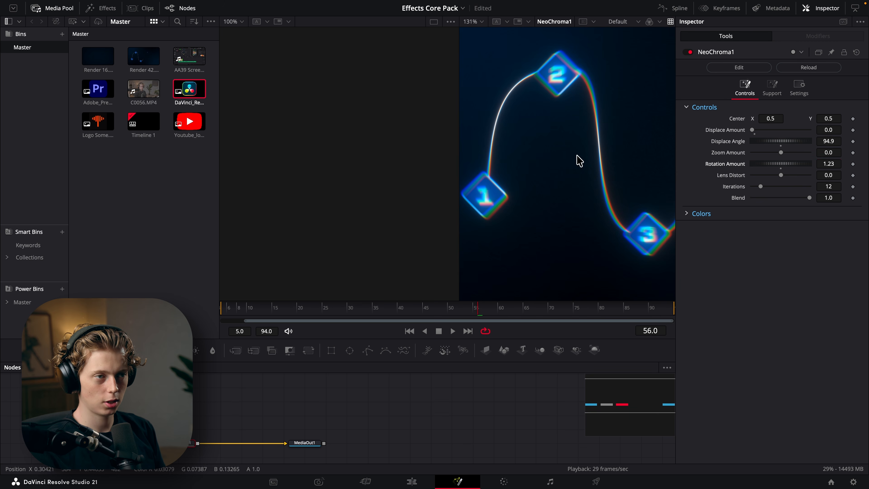
{"action": "scroll", "coordinate": [604, 160], "scroll_direction": "down", "scroll_amount": 3}
{"action": "left_click_drag", "start_coordinate": [635, 177], "coordinate": [591, 188]}
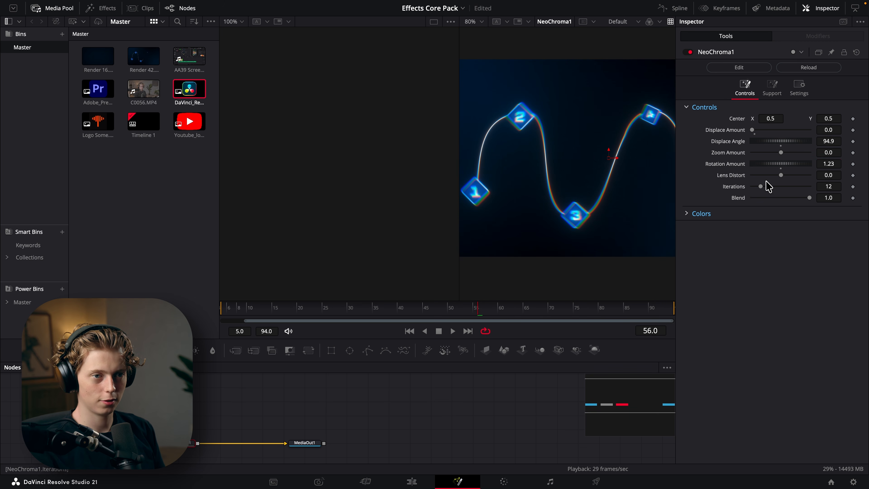
{"action": "left_click_drag", "start_coordinate": [792, 162], "coordinate": [810, 162]}
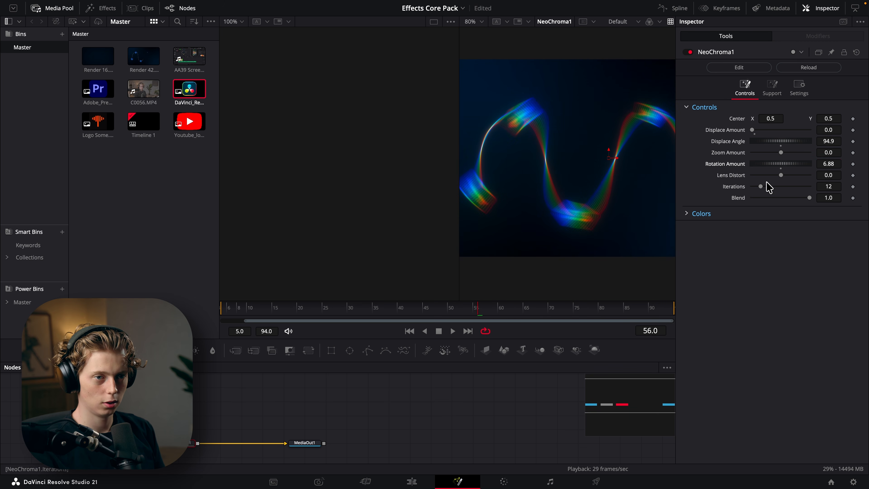
Reset Rotation Amount to 0.0 and set Lens Distort to -0.18
{"action": "mouse_move", "coordinate": [766, 183]}
{"action": "left_mouse_down"}
{"action": "mouse_move", "coordinate": [811, 186]}
{"action": "mouse_move", "coordinate": [845, 178]}
{"action": "mouse_move", "coordinate": [825, 167]}
{"action": "mouse_move", "coordinate": [836, 166]}
{"action": "mouse_move", "coordinate": [807, 167]}
{"action": "mouse_move", "coordinate": [777, 180]}
{"action": "left_mouse_up"}
{"action": "key", "text": "super+z"}
{"action": "left_click", "coordinate": [780, 168]}
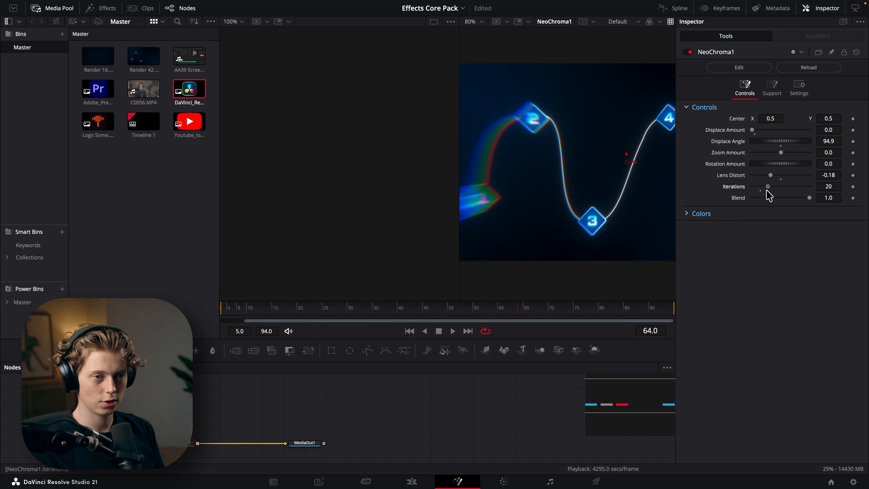
Compare the distortion with Iterations at 3, and raise Iterations to 64
{"action": "left_click_drag", "start_coordinate": [759, 188], "coordinate": [751, 192]}
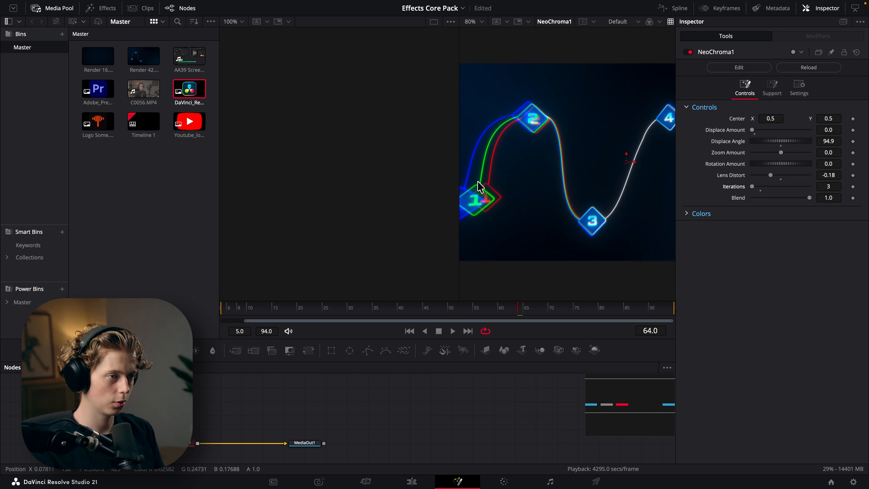
{"action": "left_click_drag", "start_coordinate": [752, 186], "coordinate": [769, 186]}
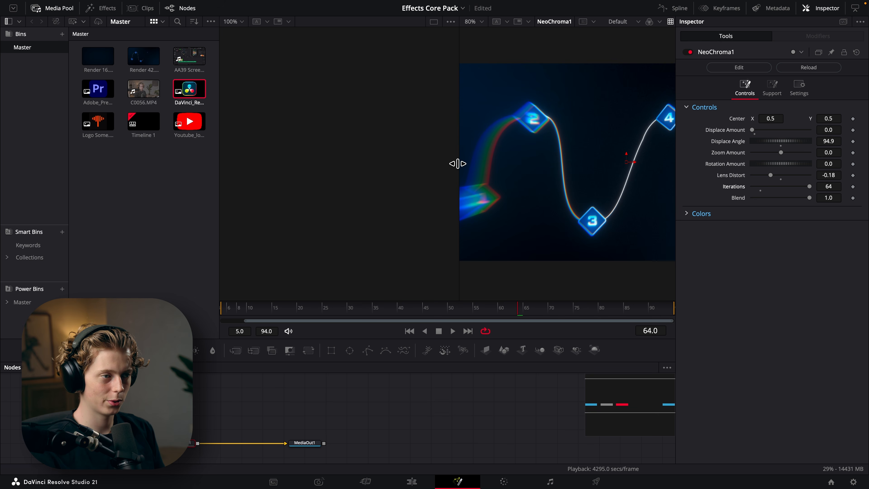
Set Neo Chroma's Iterations to 3, Lens Distort to -0.028 and Blend to 1.0
{"action": "scroll", "coordinate": [481, 175], "scroll_direction": "up", "scroll_amount": 5}
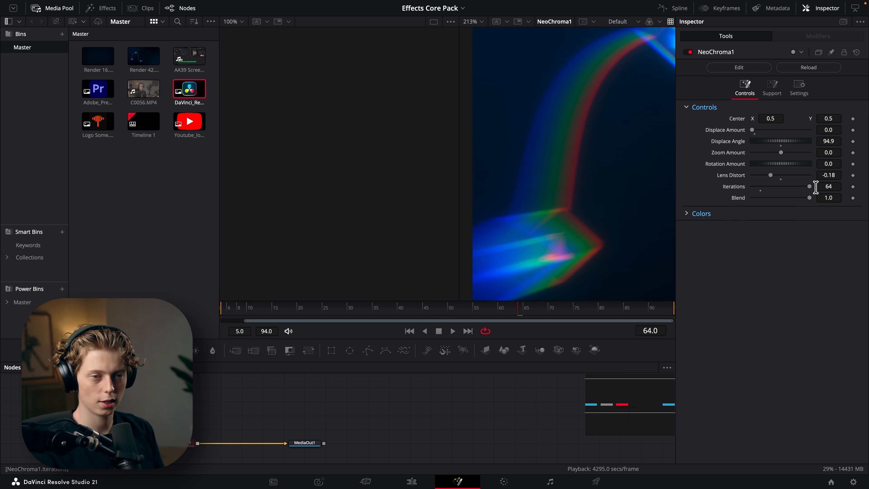
{"action": "left_click_drag", "start_coordinate": [809, 186], "coordinate": [713, 190]}
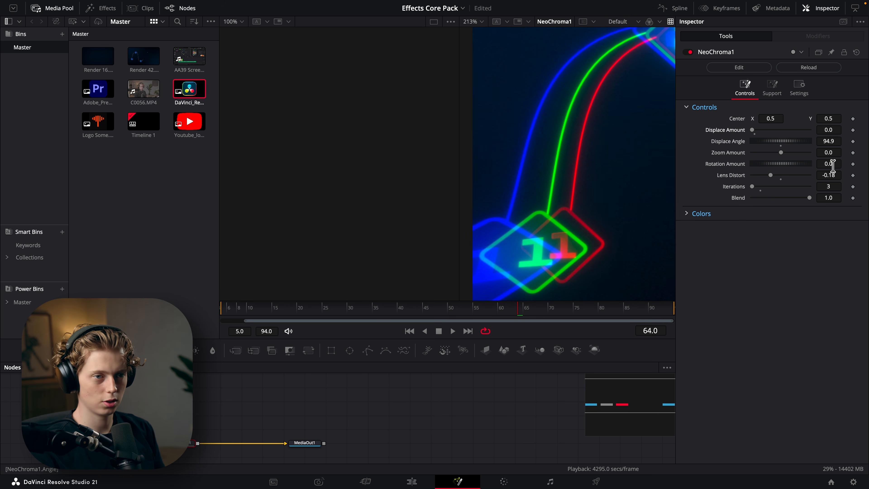
{"action": "mouse_move", "coordinate": [832, 175]}
{"action": "left_mouse_down"}
{"action": "mouse_move", "coordinate": [812, 175]}
{"action": "mouse_move", "coordinate": [864, 175]}
{"action": "mouse_move", "coordinate": [848, 175]}
{"action": "left_mouse_up"}
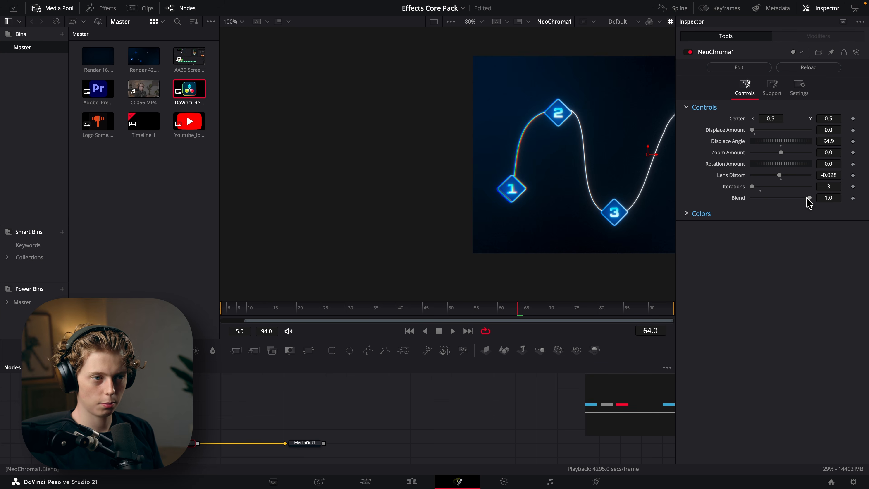
{"action": "left_click_drag", "start_coordinate": [806, 197], "coordinate": [832, 208]}
Try a cyan-blue Start Color with hue 0.536 for the chromatic fringe
{"action": "left_click", "coordinate": [688, 214]}
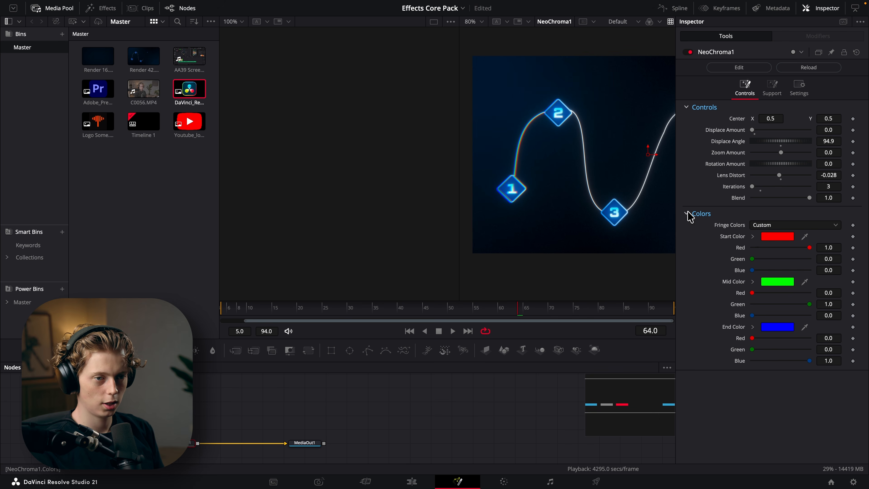
{"action": "left_click", "coordinate": [753, 236]}
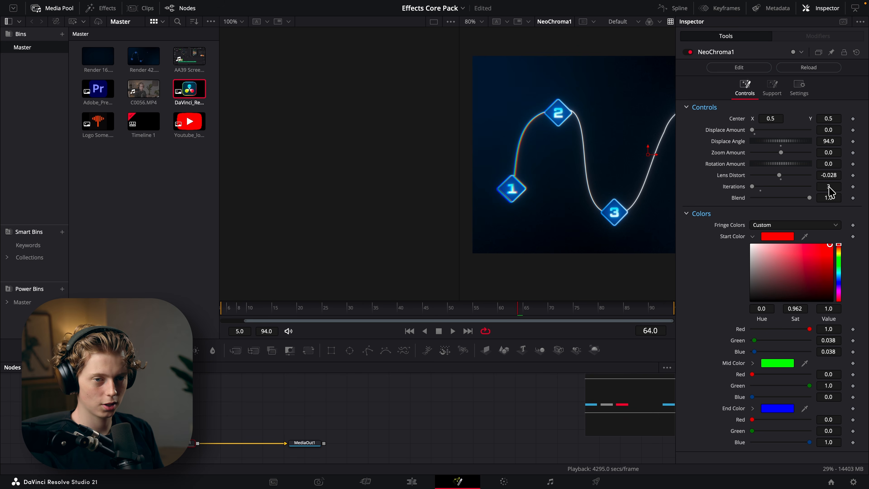
{"action": "left_click", "coordinate": [836, 275]}
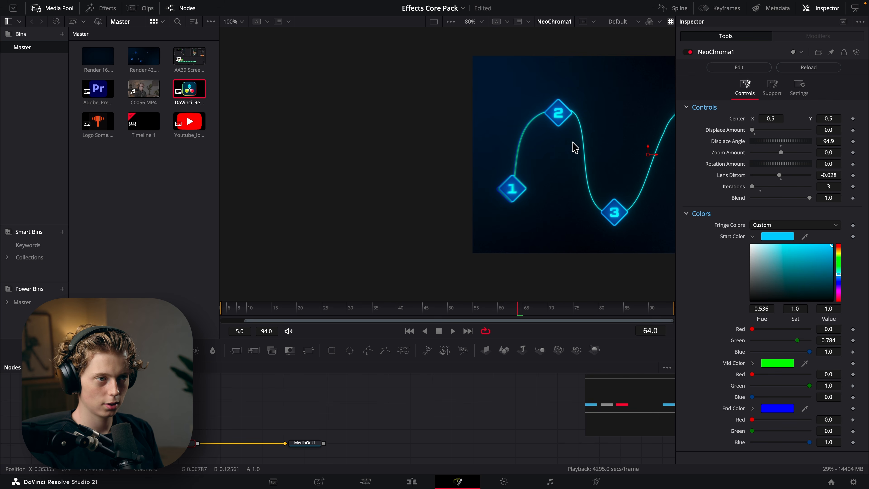
Compare the Classic RGB, Blue-Yellow (Lens) and Magenta-Green fringe color presets, and return to Classic RGB
{"action": "left_click", "coordinate": [774, 224]}
{"action": "left_click", "coordinate": [767, 247]}
{"action": "left_click", "coordinate": [778, 226]}
{"action": "left_click", "coordinate": [773, 256]}
{"action": "left_click", "coordinate": [777, 225]}
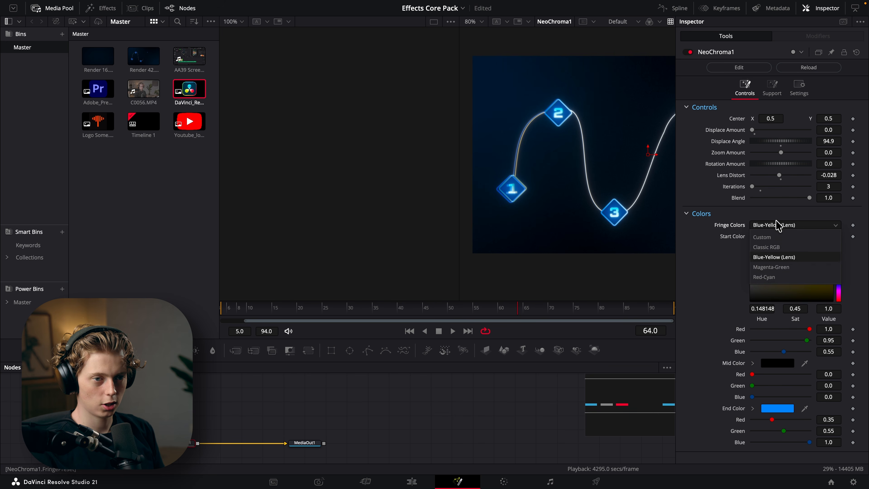
{"action": "left_click", "coordinate": [778, 267]}
{"action": "left_click", "coordinate": [777, 225]}
{"action": "left_click", "coordinate": [768, 247]}
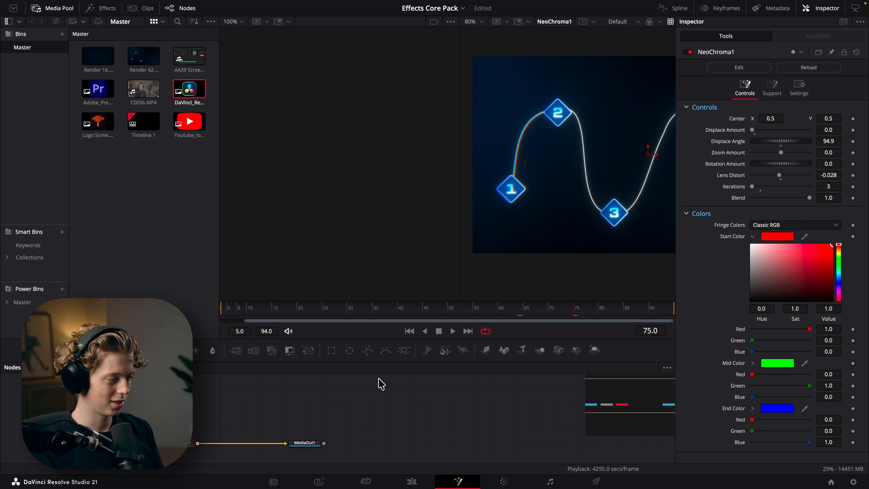
Add a Prism Blur node after NeoChroma1 and bypass NeoChroma1
{"action": "key", "text": "shift+space"}
{"action": "type", "text": "neo chr"}
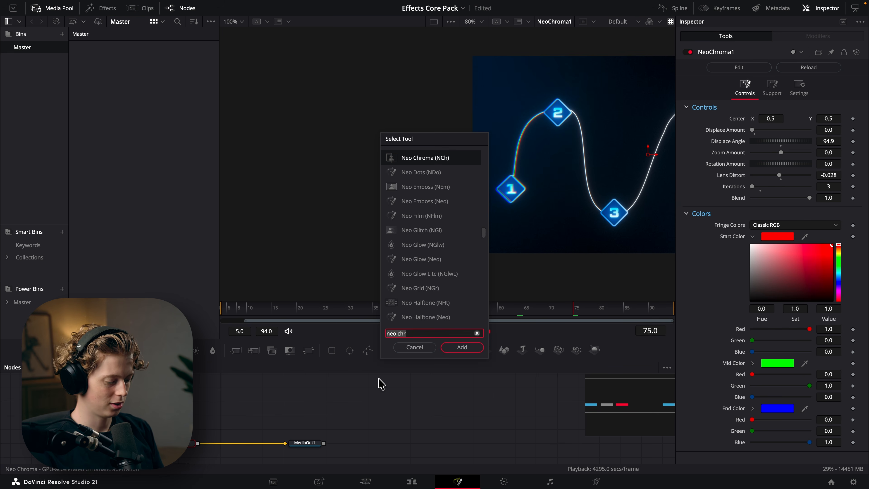
{"action": "key", "text": "ctrl+a"}
{"action": "type", "text": "pri"}
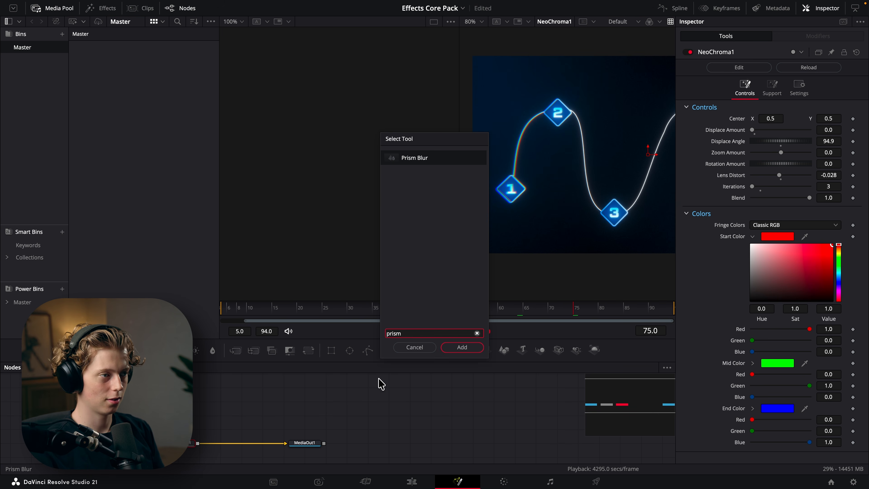
{"action": "key", "text": "Return"}
{"action": "left_click", "coordinate": [185, 446]}
{"action": "key", "text": "super+p"}
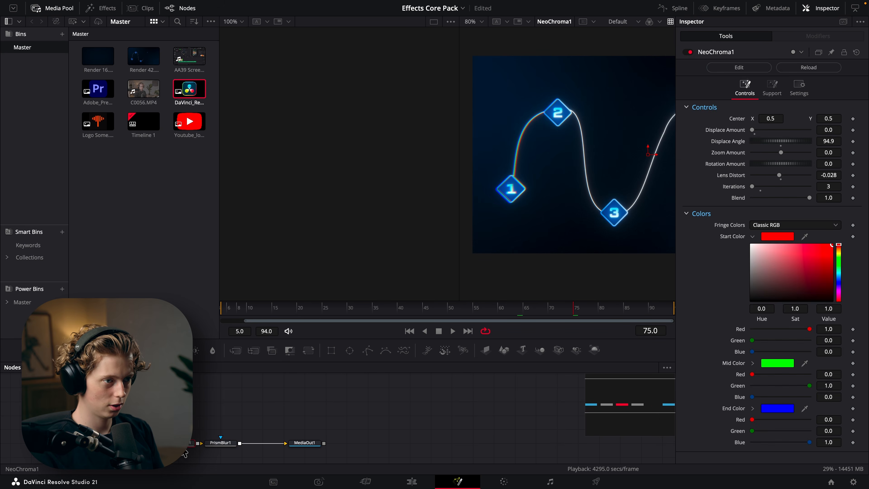
View PrismBlur1, set Blur Strength to 0.0 and Aberration Distance to about 0.02, and raise Vignette Sharpness
{"action": "left_click", "coordinate": [221, 443]}
{"action": "key", "text": "2"}
{"action": "scroll", "coordinate": [518, 152], "scroll_direction": "up", "scroll_amount": 5}
{"action": "left_click_drag", "start_coordinate": [762, 103], "coordinate": [749, 104]}
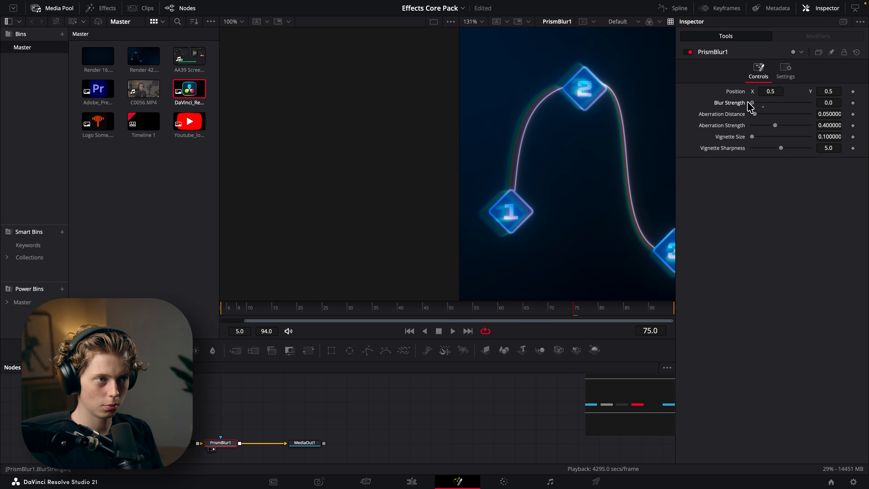
{"action": "left_click", "coordinate": [833, 114]}
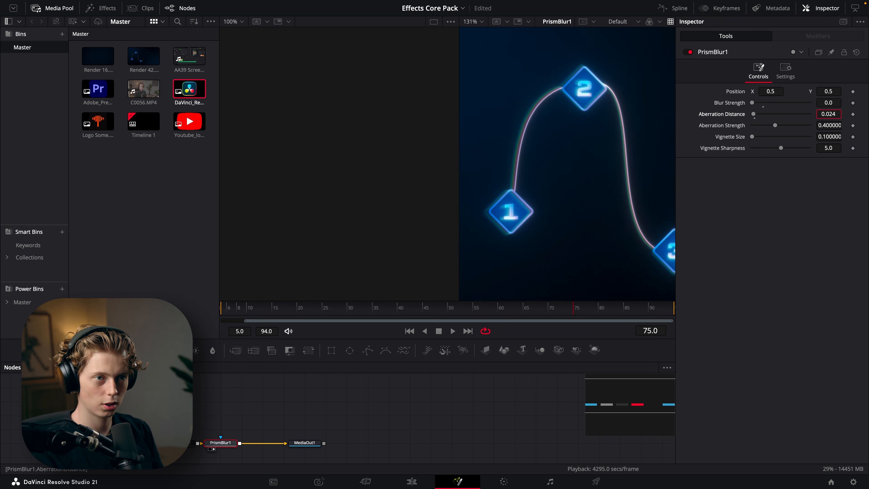
{"action": "type", "text": "0.02"}
{"action": "key", "text": "Return"}
{"action": "left_click_drag", "start_coordinate": [782, 150], "coordinate": [819, 152]}
Toggle the bypass state of the NeoChroma1 and PrismBlur1 nodes together
{"action": "left_click", "coordinate": [181, 443]}
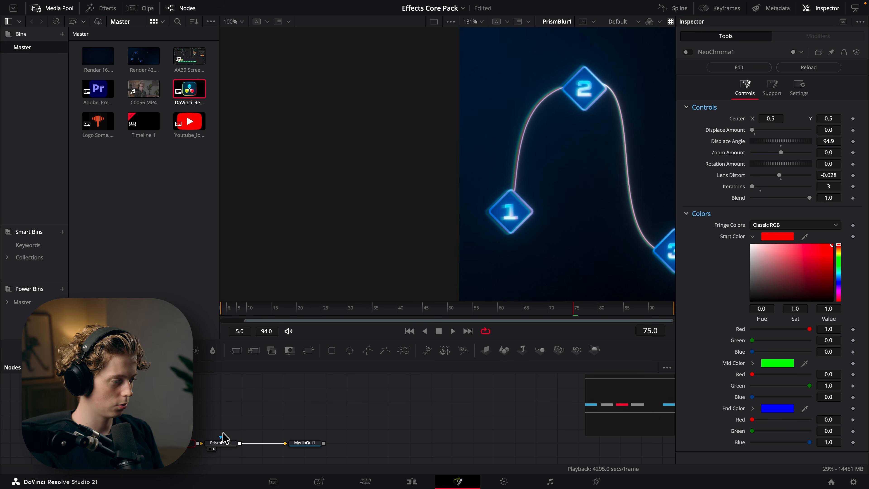
{"action": "left_click", "coordinate": [221, 442], "text": "super"}
{"action": "key", "text": "super+p"}
Return to the edit timeline and play the first C0056.MP4 clip from its start to review the chromatic effect
{"action": "left_click", "coordinate": [414, 480]}
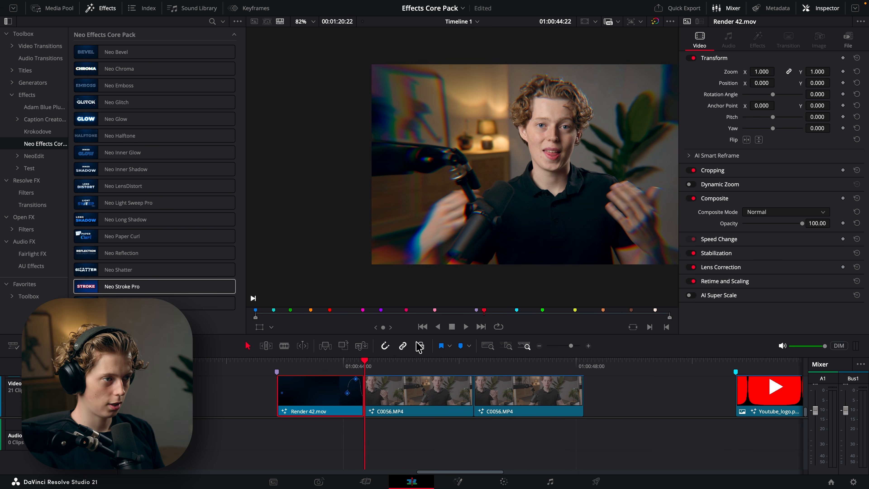
{"action": "key", "text": "space"}
{"action": "left_click", "coordinate": [367, 365]}
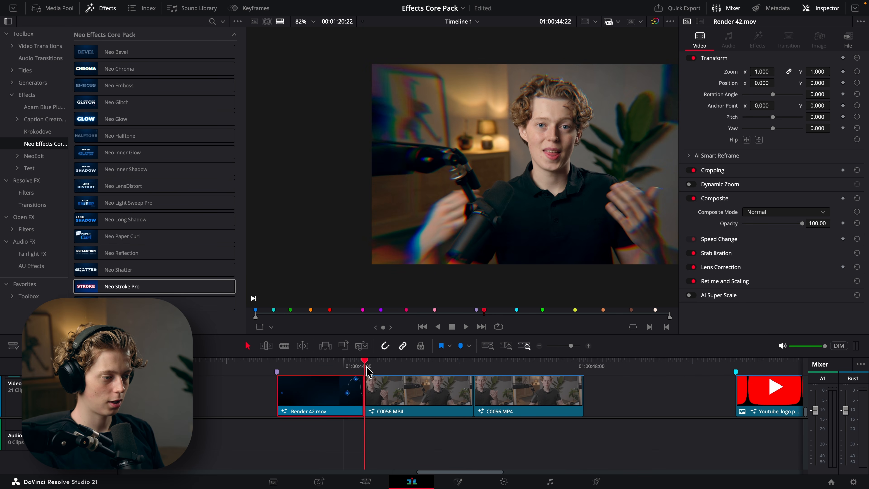
{"action": "left_click_drag", "start_coordinate": [370, 366], "coordinate": [365, 365]}
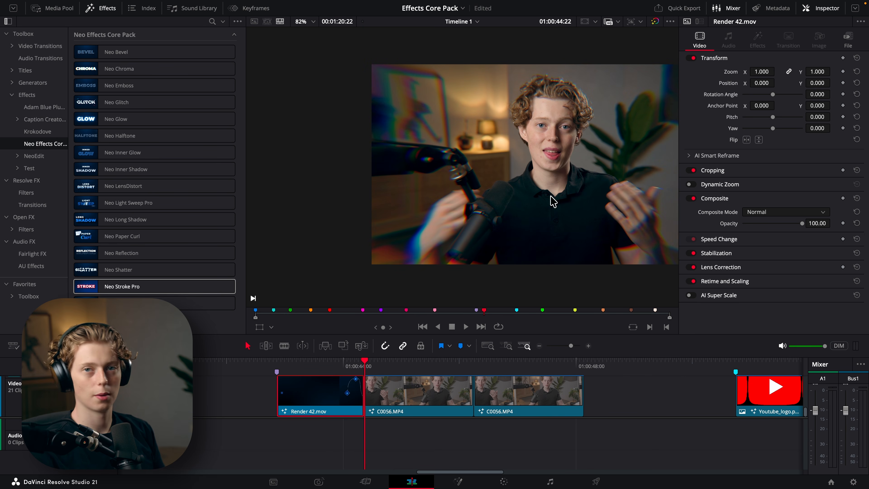
{"action": "key", "text": "space"}
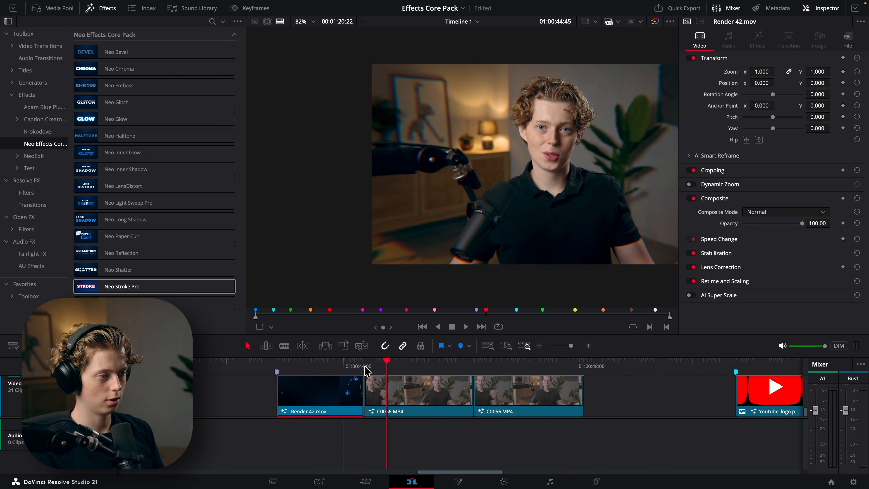
{"action": "left_click", "coordinate": [365, 366]}
{"action": "key", "text": "space"}
Open the C0056.MP4 clip's Fusion composition and play its animated Neo Chroma lens distortion from frame 0
{"action": "left_click", "coordinate": [458, 481]}
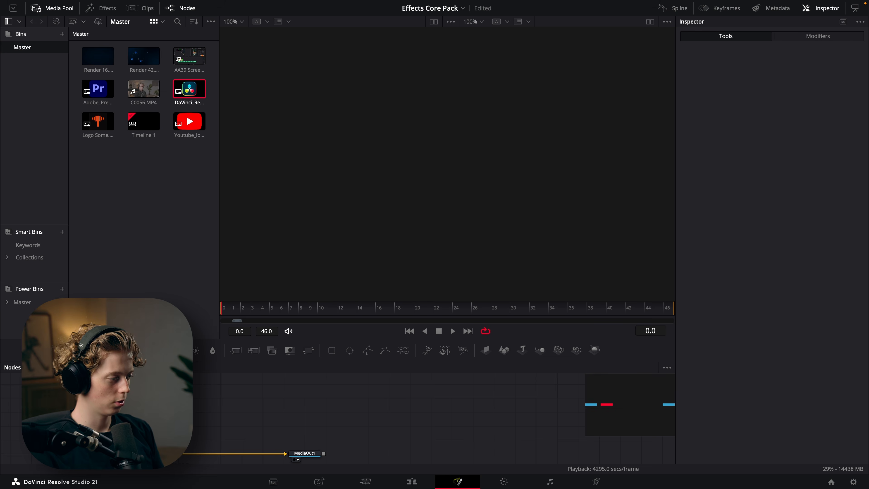
{"action": "left_click_drag", "start_coordinate": [303, 307], "coordinate": [224, 306]}
{"action": "key", "text": "space"}
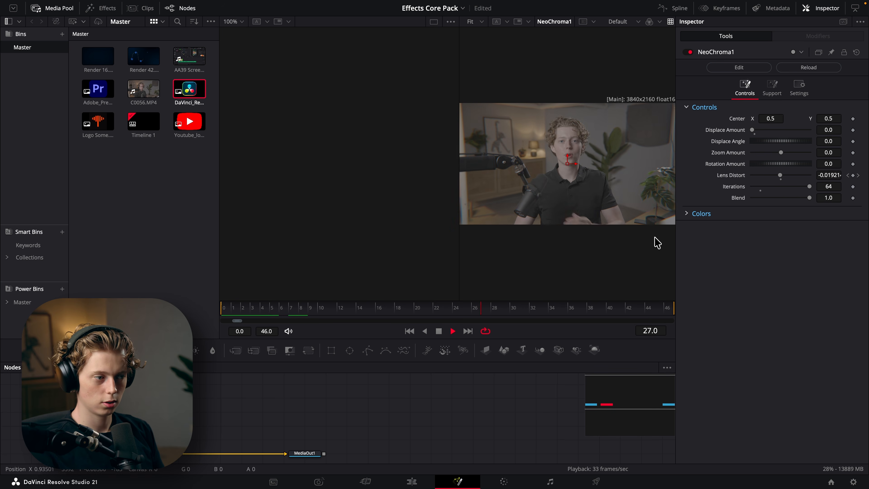
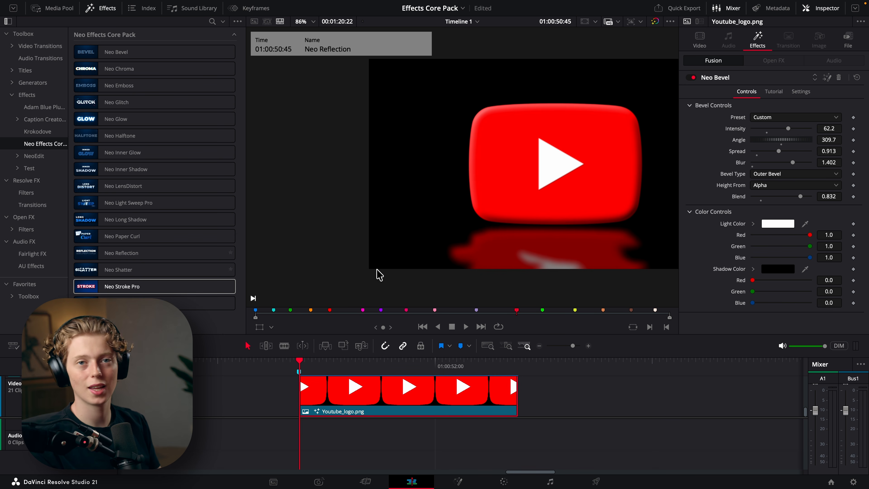
Open the Youtube_logo.png clip's Fusion composition and delete its existing NeoReflection1 node
{"action": "left_click_drag", "start_coordinate": [157, 261], "coordinate": [373, 389]}
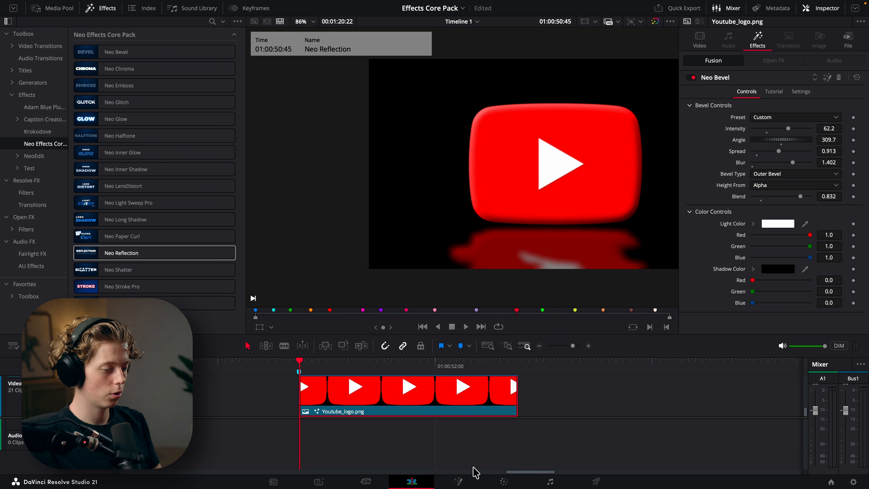
{"action": "left_click", "coordinate": [463, 480]}
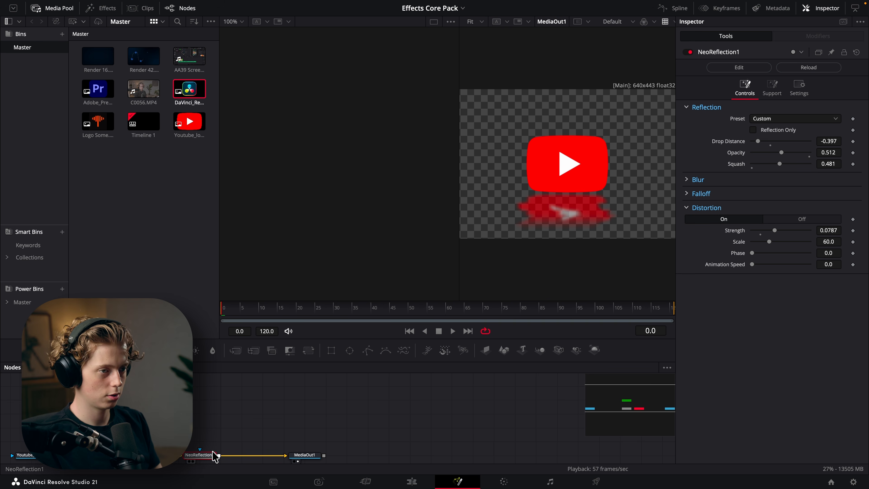
{"action": "key", "text": "Delete"}
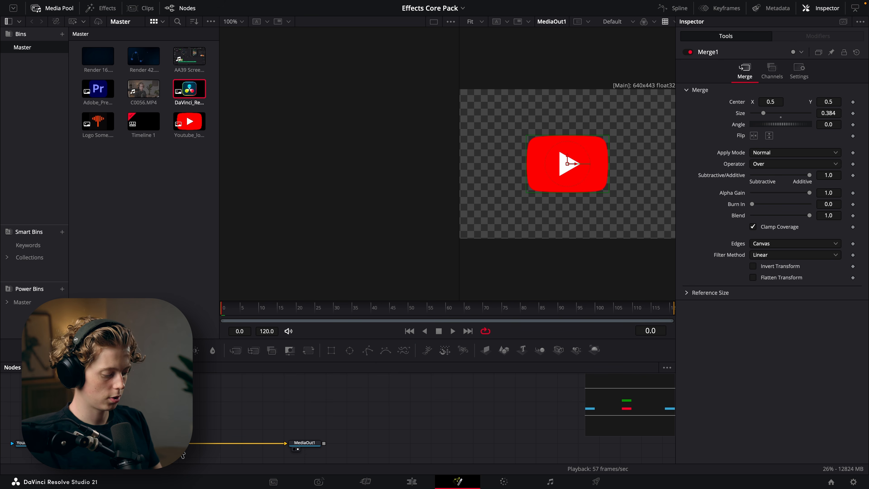
Add a fresh Neo Reflection node between Merge1 and MediaOut1
{"action": "key", "text": "shift+space"}
{"action": "type", "text": "neo"}
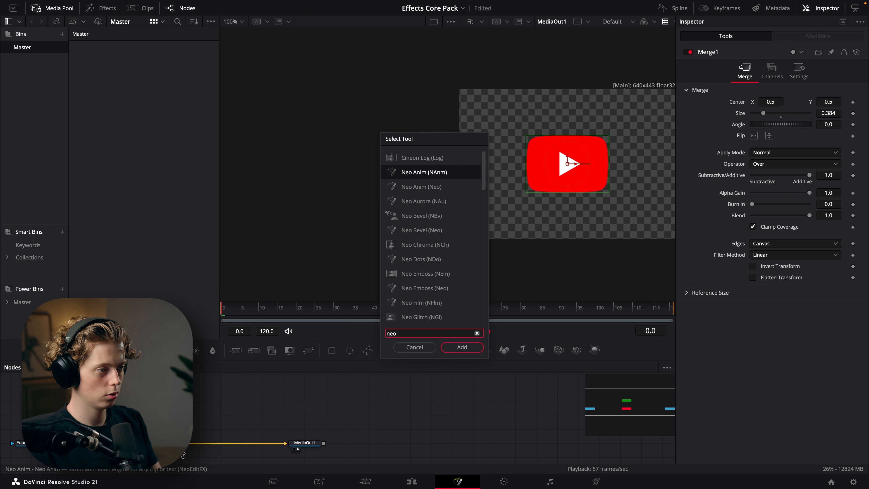
{"action": "type", "text": "ref"}
{"action": "key", "text": "Return"}
Compare the Classic Mirror, Glass Floor and Wet Street reflection presets, and return to Classic Mirror
{"action": "left_click", "coordinate": [759, 119]}
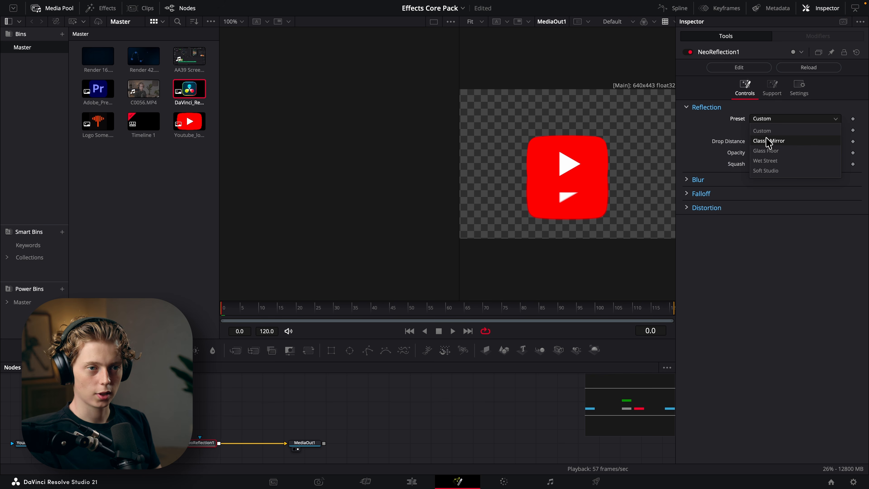
{"action": "left_click", "coordinate": [768, 140]}
{"action": "left_click", "coordinate": [770, 118]}
{"action": "left_click", "coordinate": [766, 150]}
{"action": "left_click", "coordinate": [762, 118]}
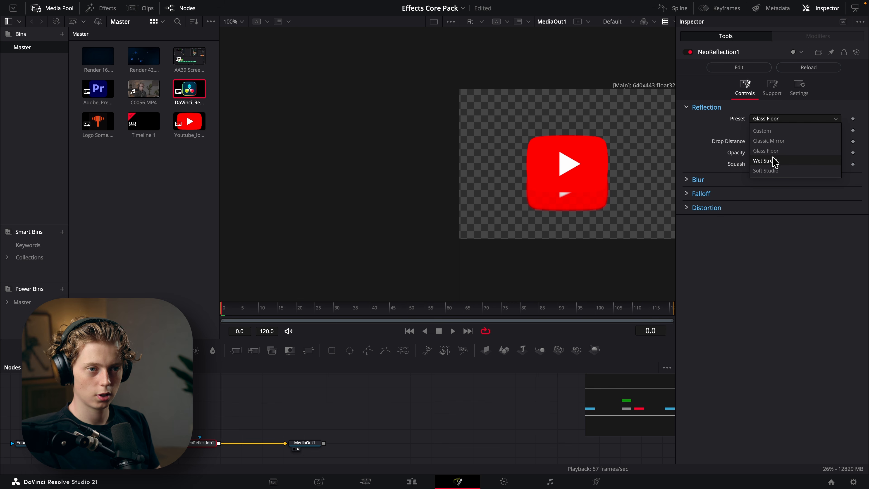
{"action": "left_click", "coordinate": [774, 161]}
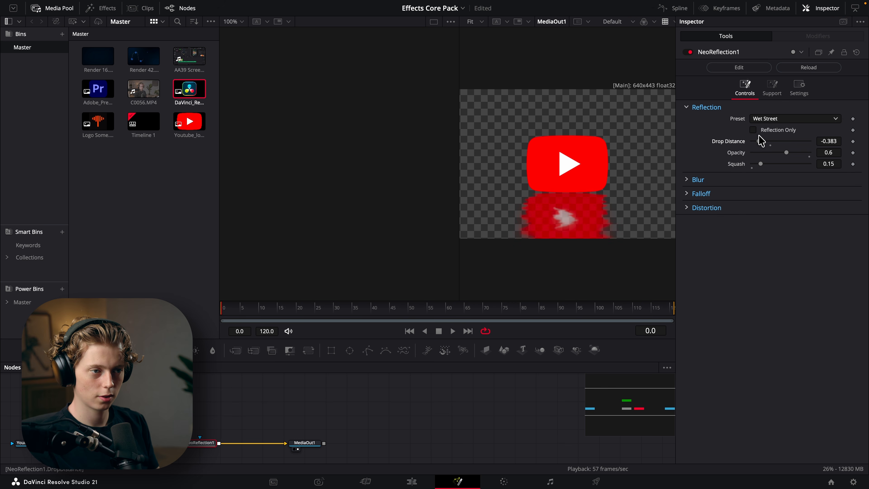
{"action": "left_click", "coordinate": [764, 118]}
{"action": "left_click", "coordinate": [774, 141]}
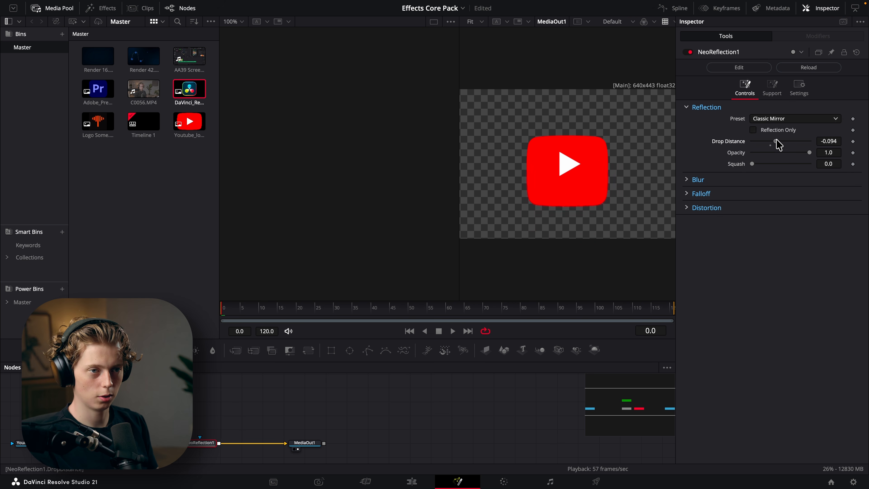
Set the reflection's Drop Distance to -0.383 and Squash to 0.63, with Blur Size 8.27 and Distance Blur 43.94
{"action": "left_click_drag", "start_coordinate": [776, 141], "coordinate": [788, 167]}
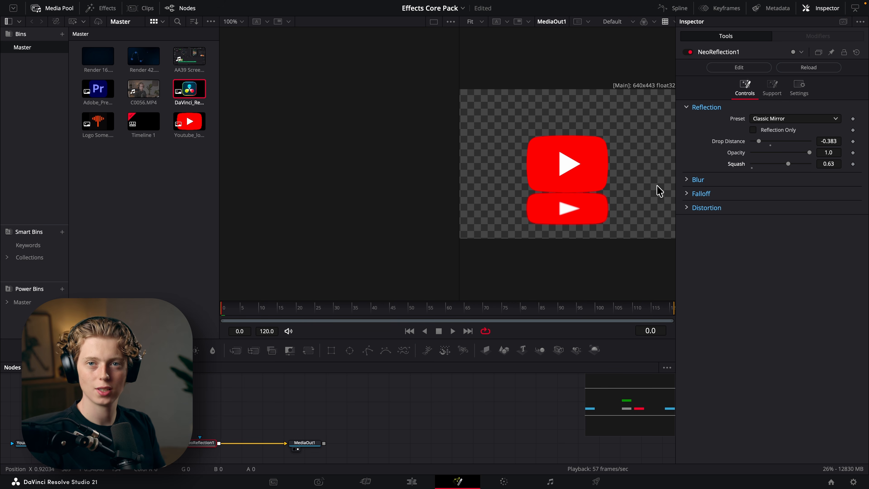
{"action": "left_click_drag", "start_coordinate": [810, 152], "coordinate": [837, 166]}
{"action": "left_click_drag", "start_coordinate": [752, 214], "coordinate": [793, 213]}
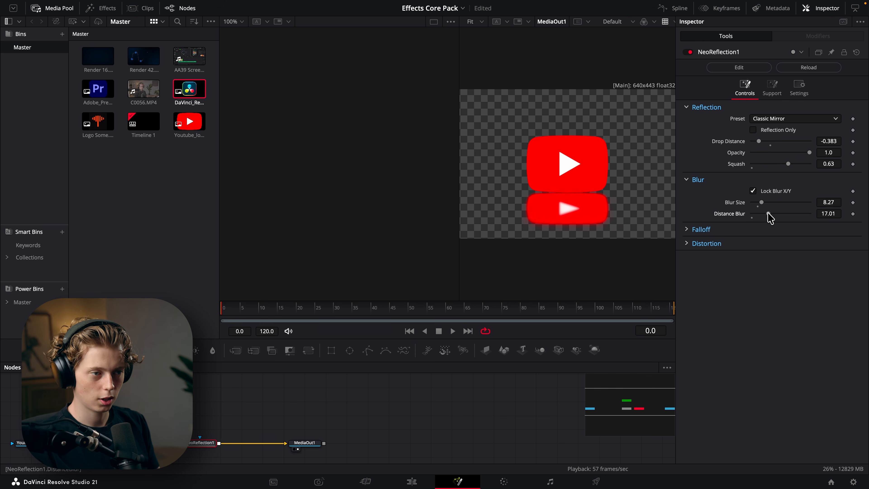
{"action": "scroll", "coordinate": [592, 227], "scroll_direction": "up", "scroll_amount": 5}
{"action": "scroll", "coordinate": [546, 230], "scroll_direction": "down", "scroll_amount": 3}
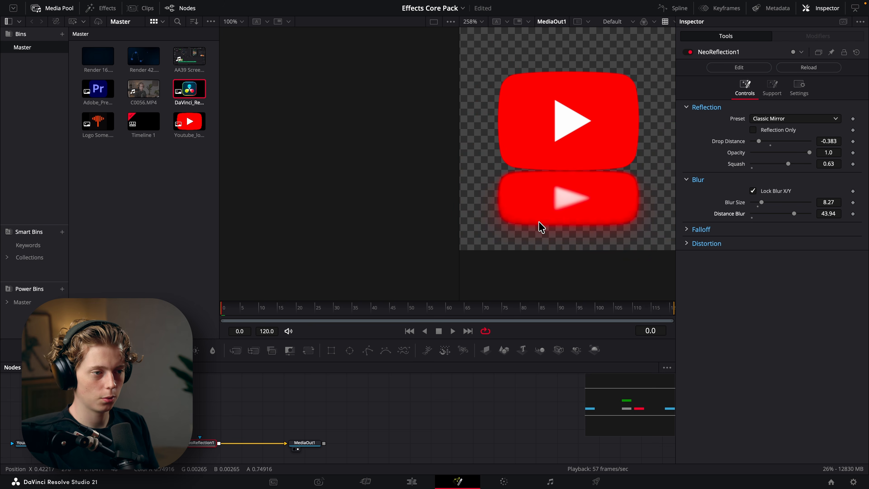
Set the reflection's Squash to 0.622 and Distance Blur to 0, with Falloff Distance 0.063 and Falloff Softness 0.15
{"action": "left_click_drag", "start_coordinate": [788, 164], "coordinate": [776, 164]}
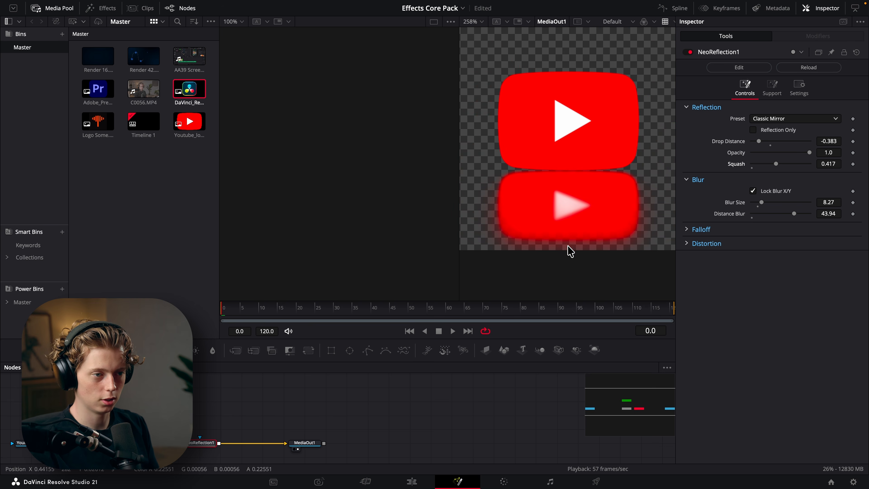
{"action": "left_click", "coordinate": [752, 218]}
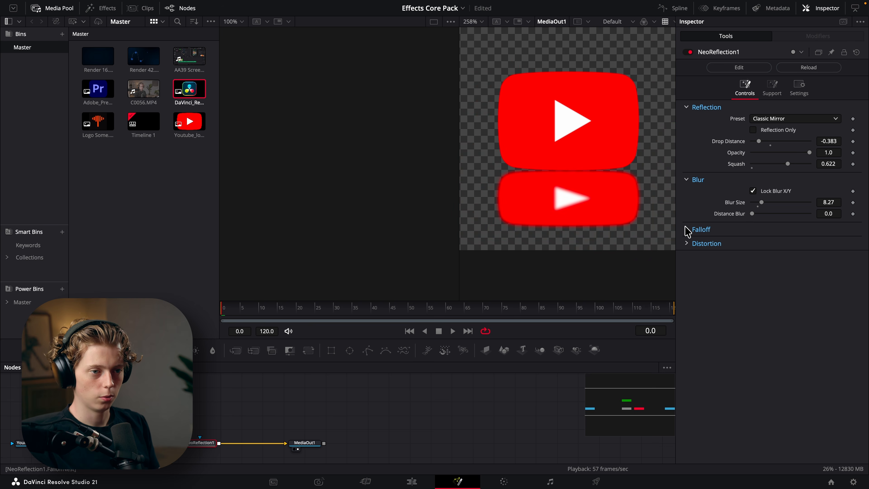
{"action": "left_click", "coordinate": [686, 229]}
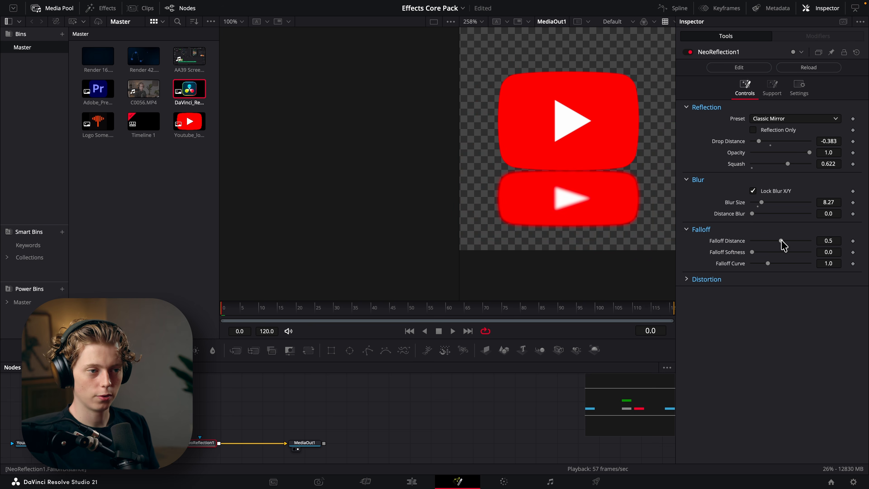
{"action": "left_click_drag", "start_coordinate": [781, 240], "coordinate": [768, 267]}
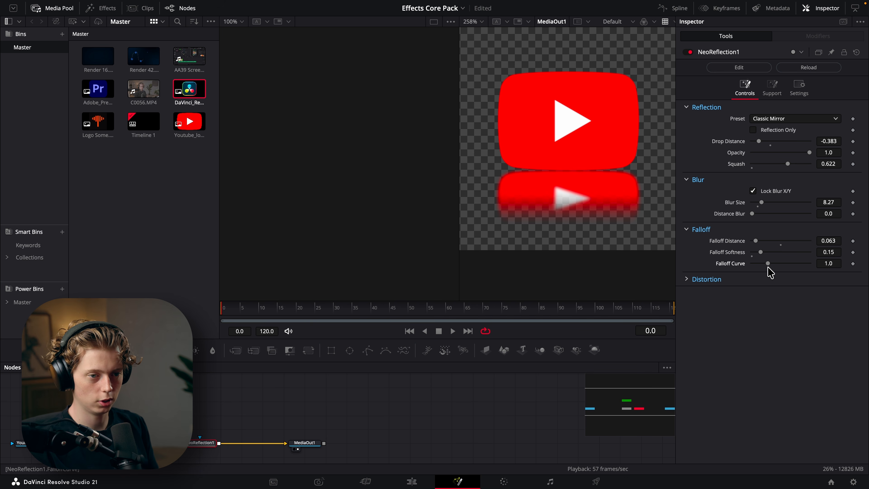
Turn on the reflection's distortion with Strength 0.1197, Scale 93.4 and Phase 3.31, and play back the ripple with Animation Speed 0.173
{"action": "left_click", "coordinate": [749, 279]}
{"action": "left_click", "coordinate": [714, 290]}
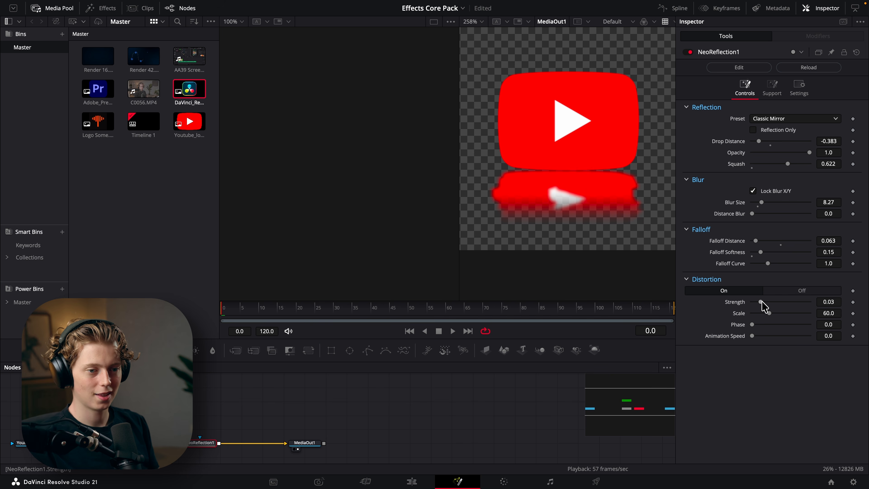
{"action": "left_click_drag", "start_coordinate": [761, 302], "coordinate": [756, 340]}
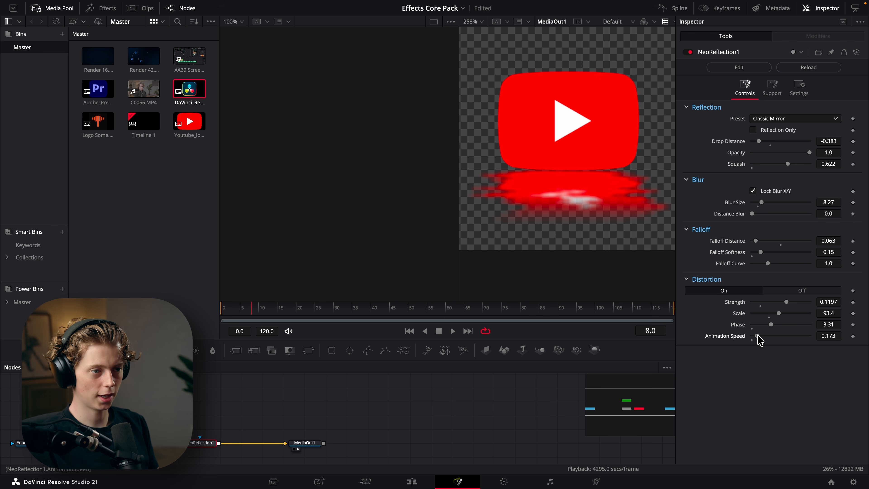
{"action": "key", "text": "space"}
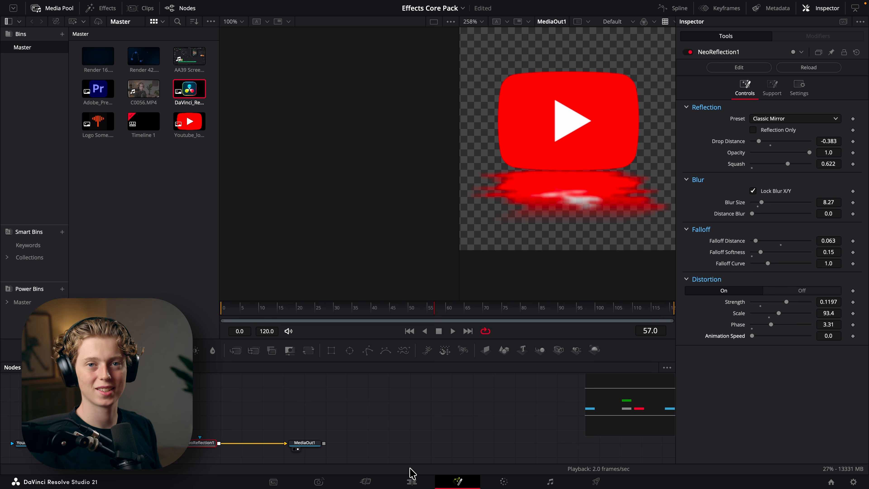
Return to the edit timeline and preview the Neo Halftone examples on the C0056.MP4 and Render 16.mov clips
{"action": "left_click_drag", "start_coordinate": [561, 345], "coordinate": [569, 344]}
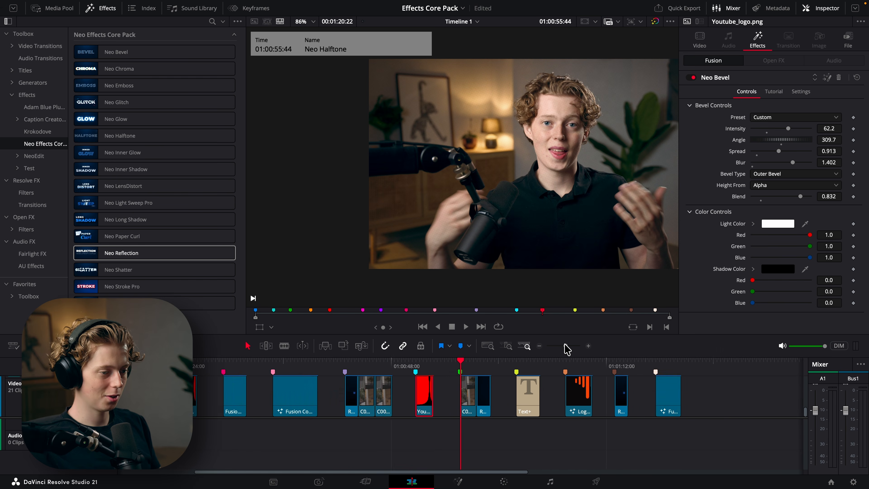
{"action": "key", "text": "space"}
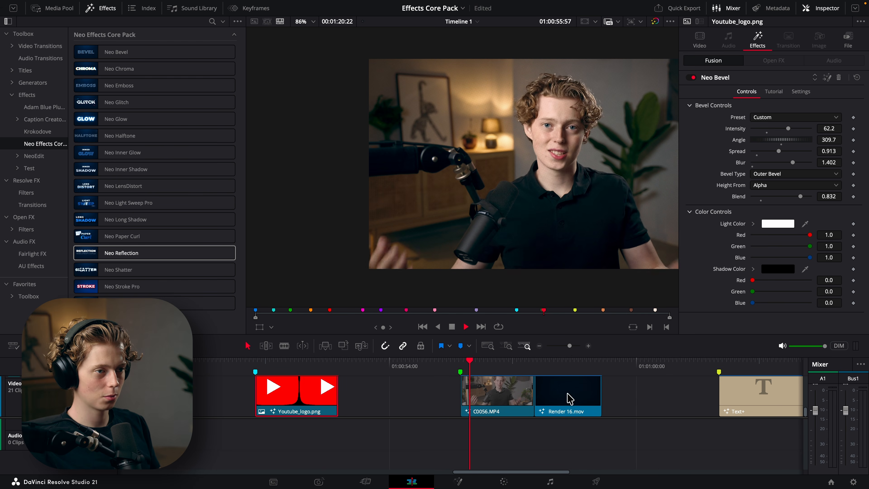
{"action": "scroll", "coordinate": [564, 397], "scroll_direction": "right", "scroll_amount": 2}
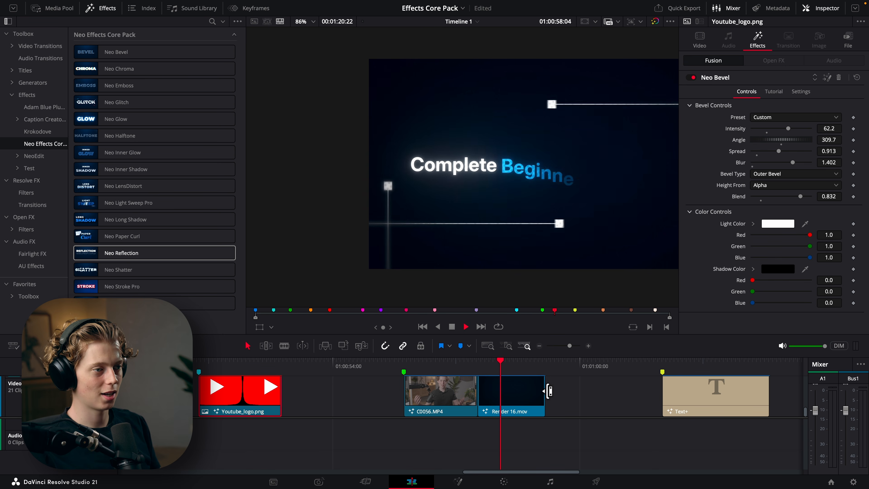
{"action": "left_click_drag", "start_coordinate": [515, 397], "coordinate": [448, 378]}
{"action": "left_click", "coordinate": [442, 403]}
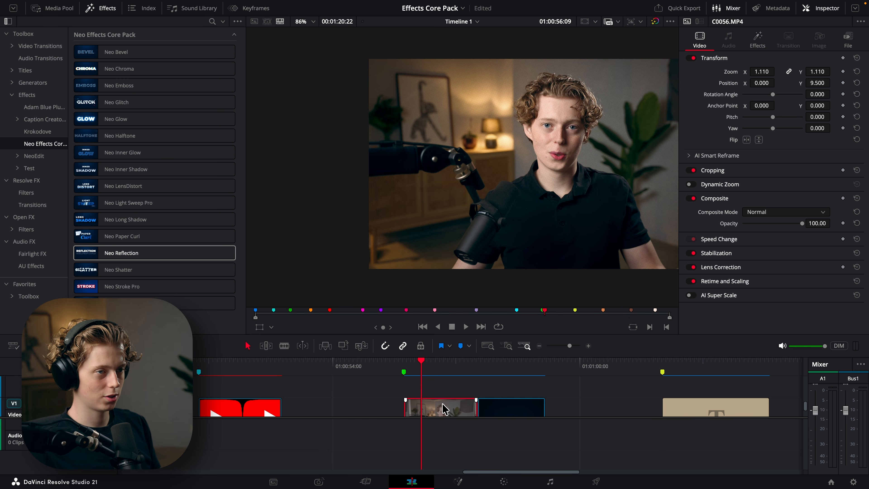
{"action": "left_click", "coordinate": [757, 40]}
{"action": "scroll", "coordinate": [535, 147], "scroll_direction": "up", "scroll_amount": 7}
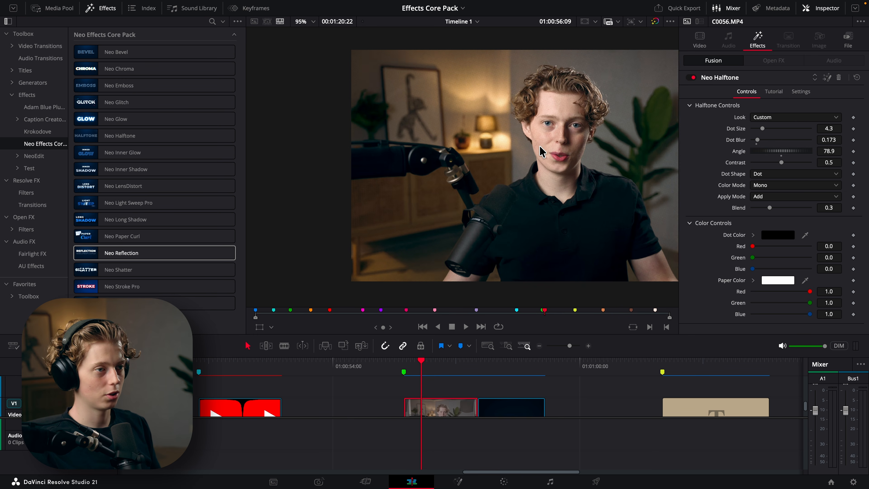
{"action": "left_click", "coordinate": [485, 367]}
{"action": "key", "text": "space"}
{"action": "key", "text": "space"}
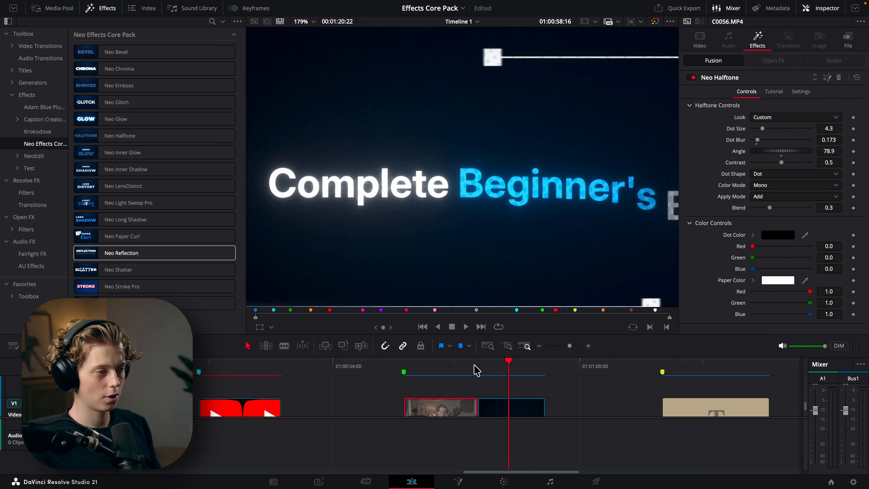
Remove the existing Neo Halftone from the C0056.MP4 clip and apply a fresh Neo Halftone effect
{"action": "left_click", "coordinate": [431, 367]}
{"action": "left_click", "coordinate": [838, 78]}
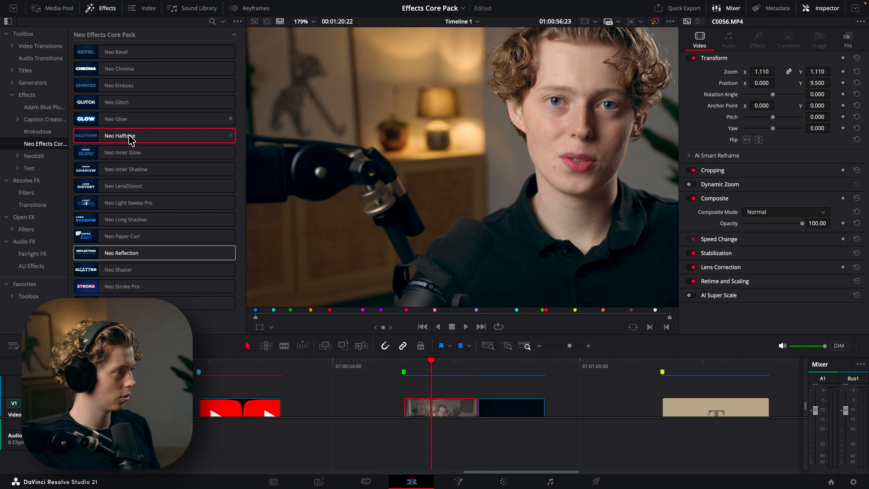
{"action": "left_click_drag", "start_coordinate": [130, 136], "coordinate": [448, 407]}
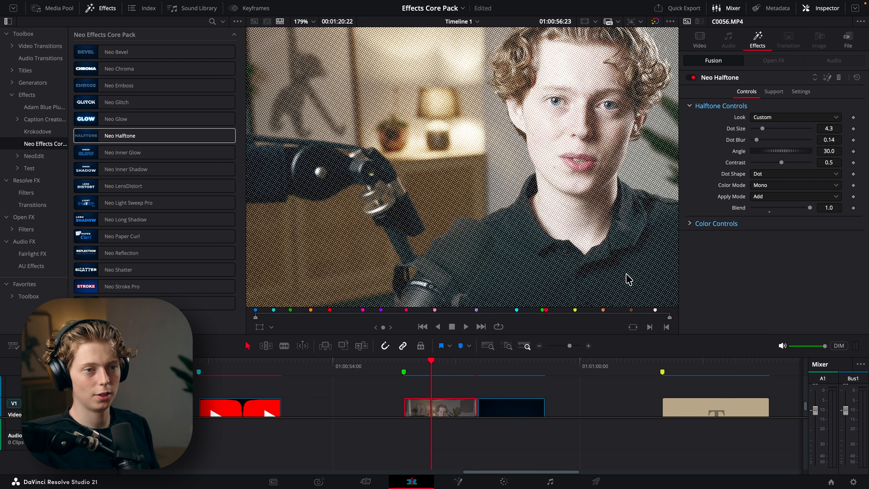
Inspect the halftone dots up close at full Blend and again with Blend reset to 0.3
{"action": "scroll", "coordinate": [497, 164], "scroll_direction": "down", "scroll_amount": 5}
{"action": "scroll", "coordinate": [487, 201], "scroll_direction": "up", "scroll_amount": 10}
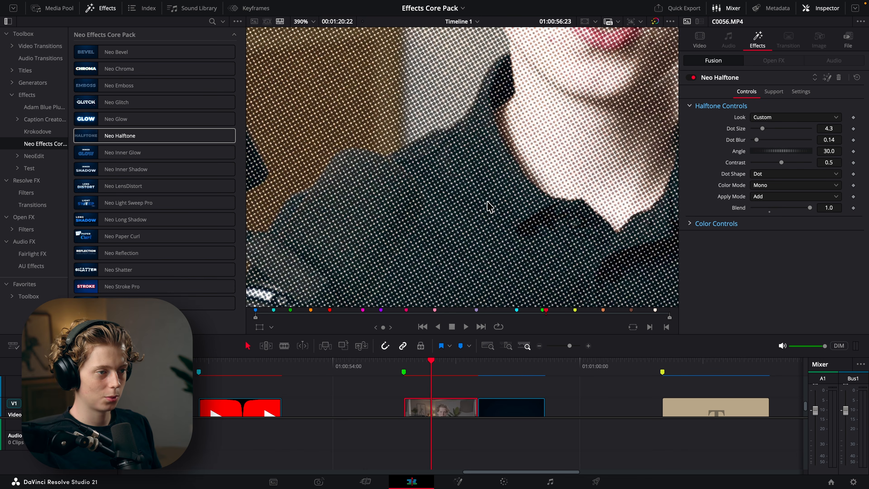
{"action": "scroll", "coordinate": [489, 206], "scroll_direction": "down", "scroll_amount": 10}
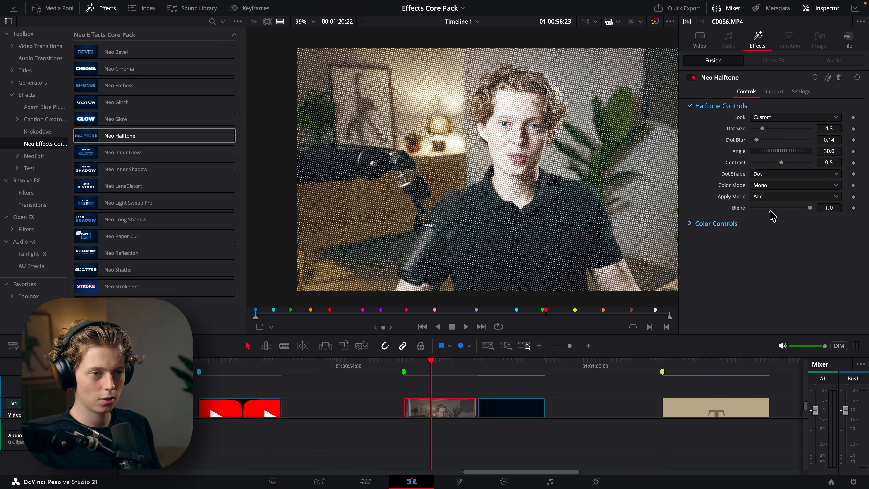
{"action": "left_click", "coordinate": [770, 209]}
{"action": "scroll", "coordinate": [496, 184], "scroll_direction": "up", "scroll_amount": 5}
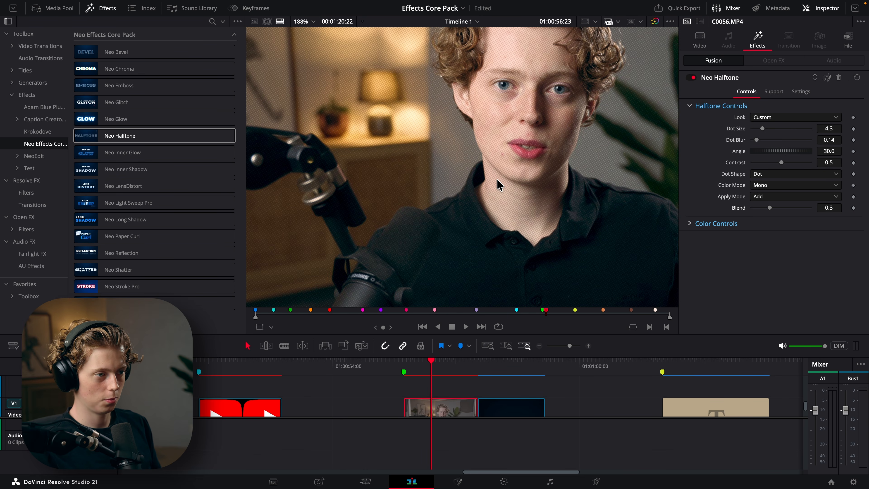
{"action": "scroll", "coordinate": [497, 185], "scroll_direction": "down", "scroll_amount": 3}
Try the Newspaper halftone look with Dot Blur set to 0.205 and inspect the dots up close
{"action": "left_click", "coordinate": [777, 118]}
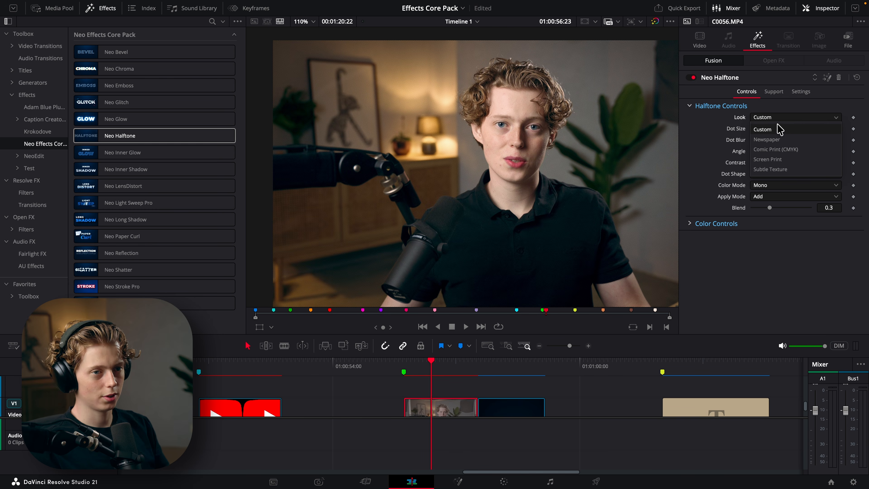
{"action": "left_click", "coordinate": [779, 140]}
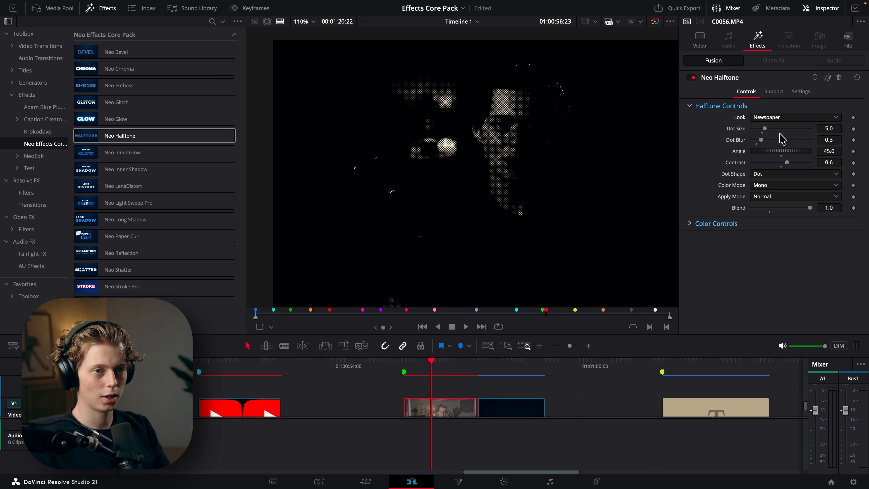
{"action": "left_click_drag", "start_coordinate": [758, 143], "coordinate": [759, 143]}
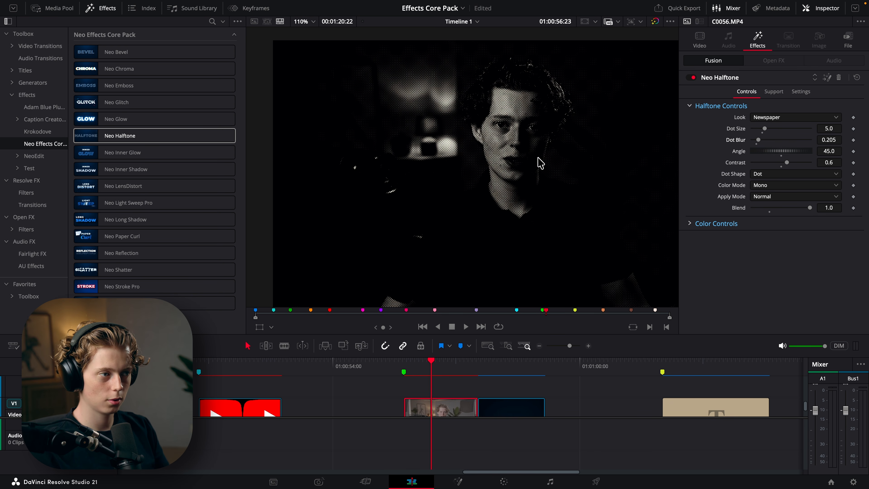
{"action": "scroll", "coordinate": [523, 161], "scroll_direction": "up", "scroll_amount": 5}
{"action": "scroll", "coordinate": [437, 152], "scroll_direction": "down", "scroll_amount": 3}
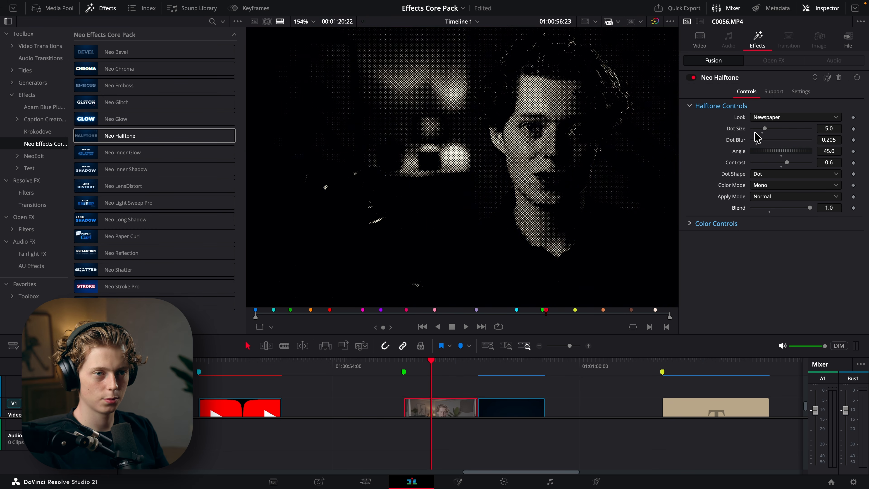
Try the Comic Print (CMYK) halftone look, reducing its Blend to 0.3
{"action": "left_click", "coordinate": [763, 117]}
{"action": "left_click", "coordinate": [775, 149]}
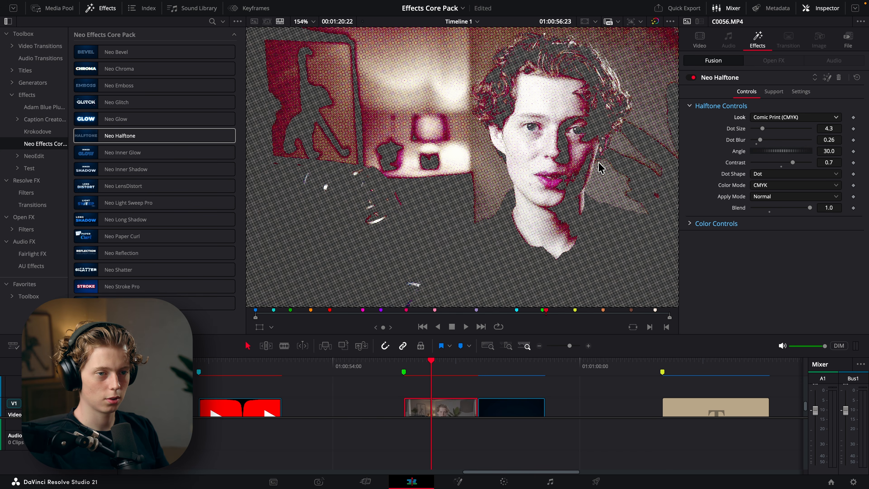
{"action": "scroll", "coordinate": [599, 167], "scroll_direction": "down", "scroll_amount": 3}
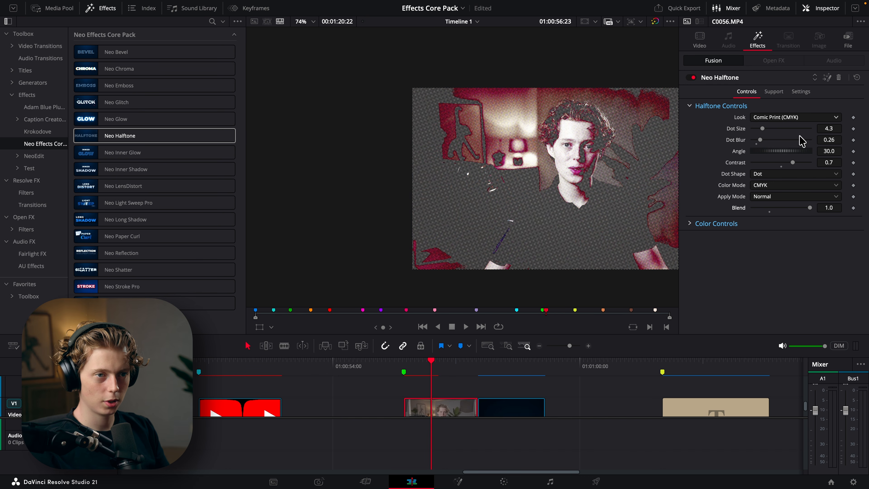
{"action": "left_click_drag", "start_coordinate": [760, 140], "coordinate": [788, 129]}
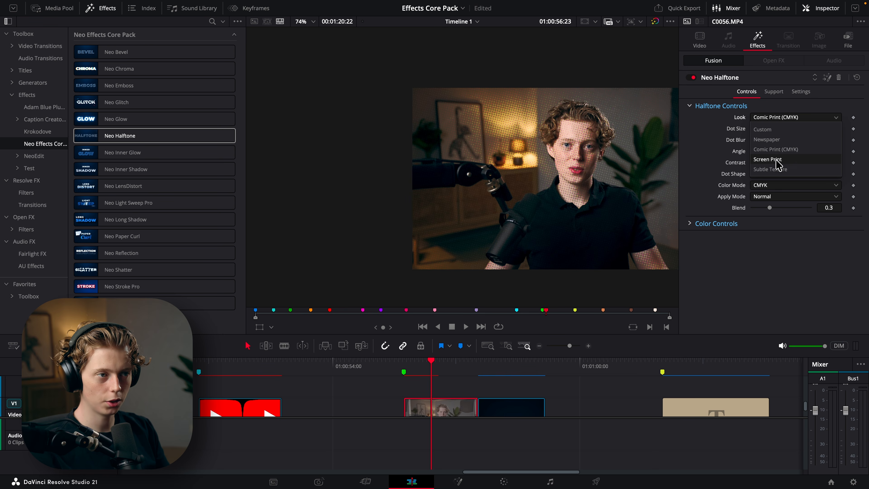
Preview the Screen Print look up close and switch the halftone to Subtle Texture
{"action": "left_click", "coordinate": [775, 159]}
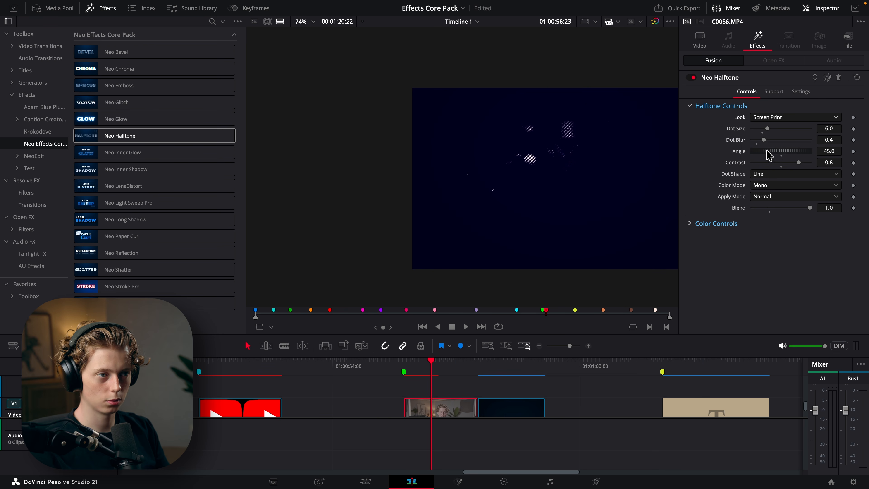
{"action": "scroll", "coordinate": [601, 159], "scroll_direction": "up", "scroll_amount": 4}
{"action": "left_click", "coordinate": [786, 117]}
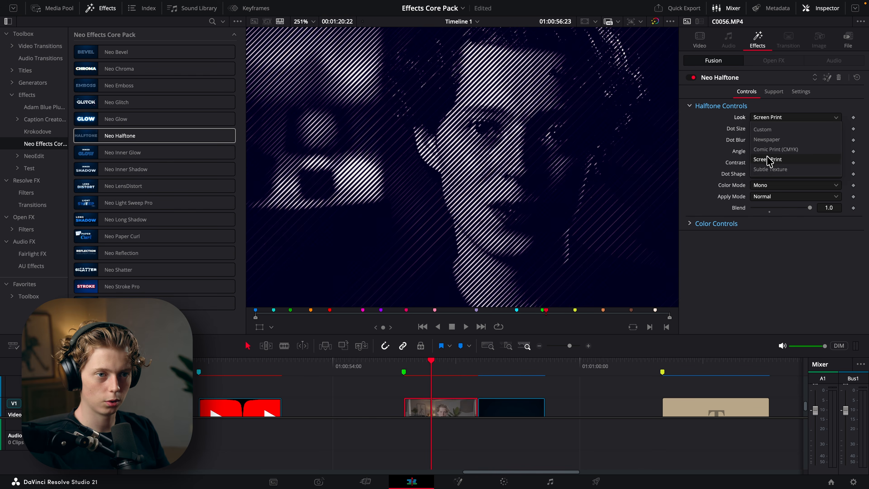
{"action": "left_click", "coordinate": [749, 169]}
{"action": "scroll", "coordinate": [559, 159], "scroll_direction": "down", "scroll_amount": 3}
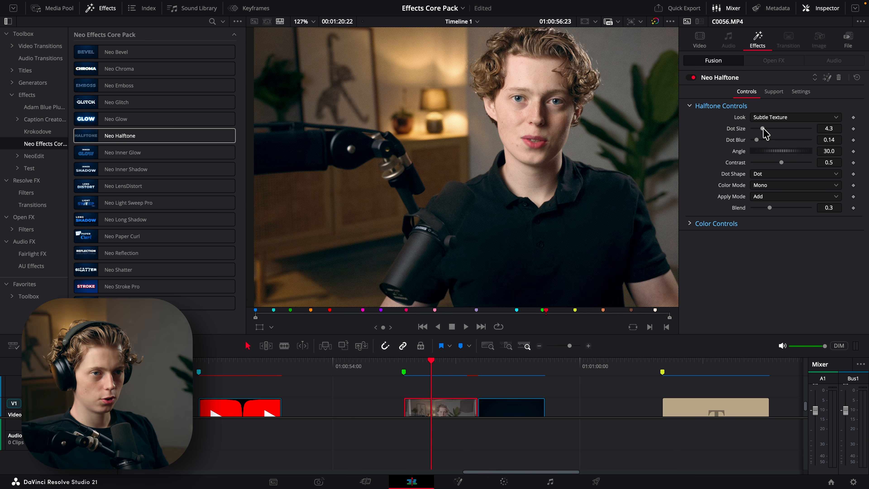
Set the halftone's Dot Size to 5.19, Dot Blur to 0.201, Apply Mode to Normal and Blend to 1.0
{"action": "left_click_drag", "start_coordinate": [763, 130], "coordinate": [747, 138]}
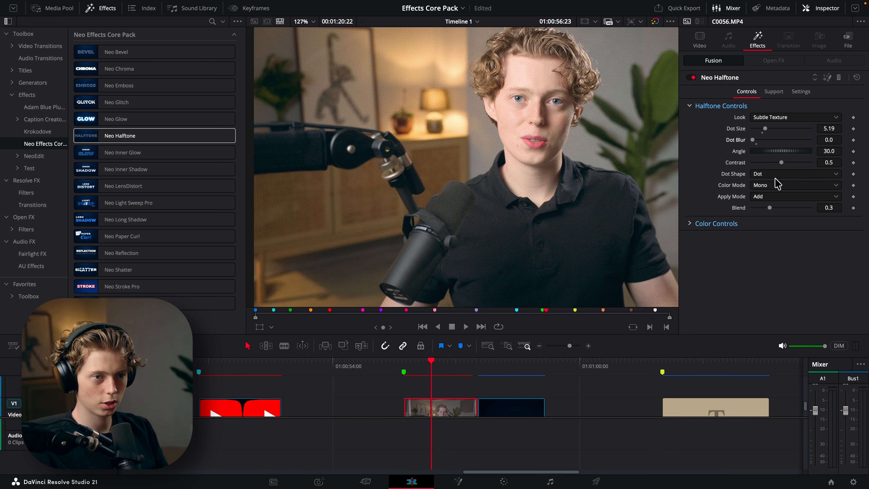
{"action": "left_click", "coordinate": [770, 197]}
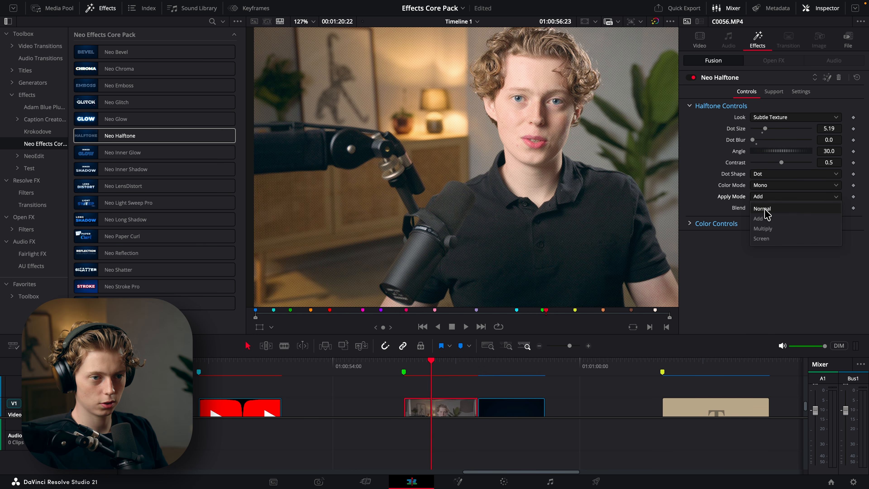
{"action": "left_click", "coordinate": [764, 209]}
{"action": "left_click_drag", "start_coordinate": [829, 140], "coordinate": [838, 140]}
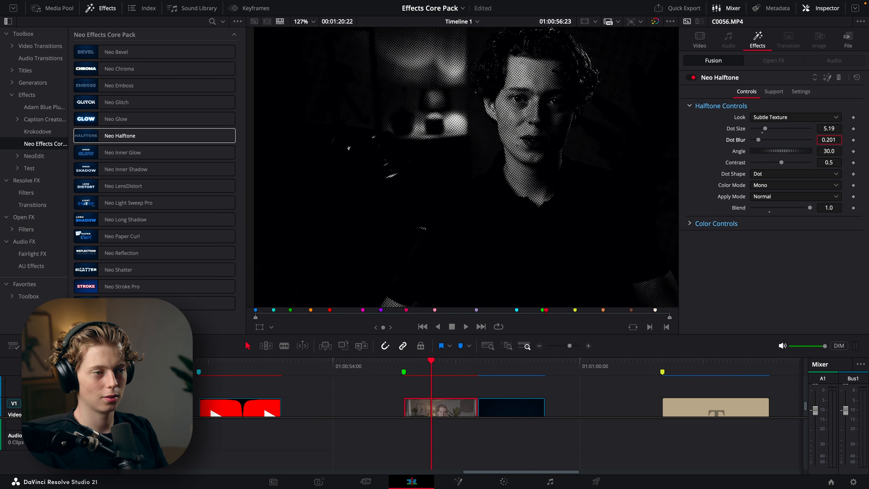
Test the halftone's Contrast and reset it to 0.5, with Angle set to 91.7 and Dot Size to 12.97
{"action": "mouse_move", "coordinate": [781, 162]}
{"action": "left_mouse_down"}
{"action": "mouse_move", "coordinate": [810, 162]}
{"action": "mouse_move", "coordinate": [769, 162]}
{"action": "left_mouse_up"}
{"action": "left_click", "coordinate": [781, 167]}
{"action": "left_click_drag", "start_coordinate": [828, 151], "coordinate": [865, 151]}
{"action": "left_click_drag", "start_coordinate": [765, 128], "coordinate": [788, 128]}
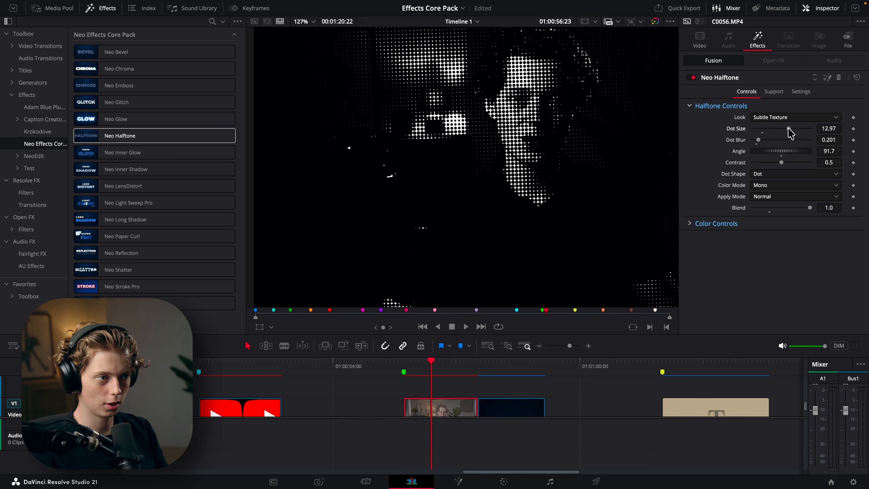
Compare the halftone dot pattern at Angle 45 and Angle 0
{"action": "left_click_drag", "start_coordinate": [828, 150], "coordinate": [820, 151]}
{"action": "key", "text": "Tab"}
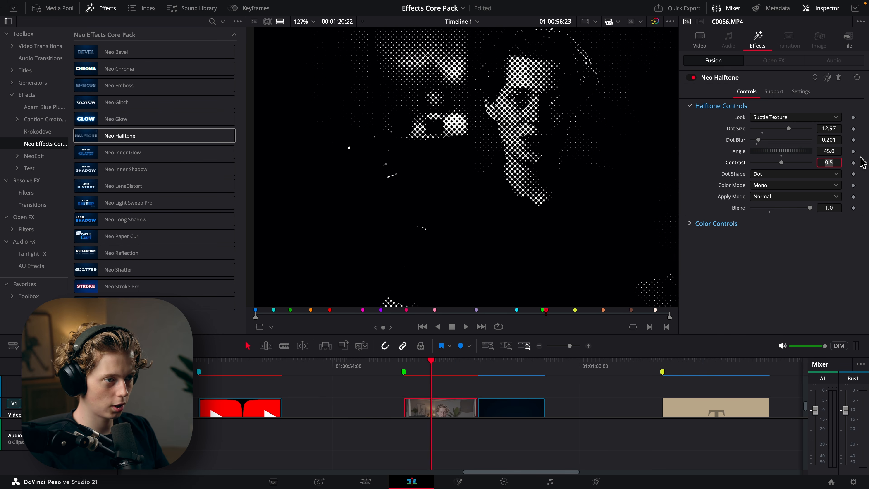
{"action": "left_click", "coordinate": [831, 151]}
{"action": "type", "text": "0"}
{"action": "key", "text": "Return"}
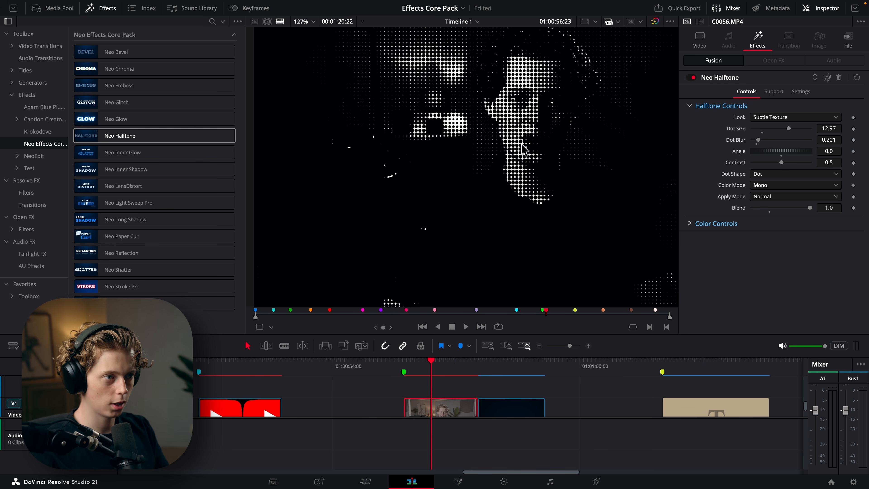
Change the halftone's Dot Shape to Line with an Angle of 45
{"action": "left_click", "coordinate": [793, 173]}
{"action": "left_click", "coordinate": [770, 190]}
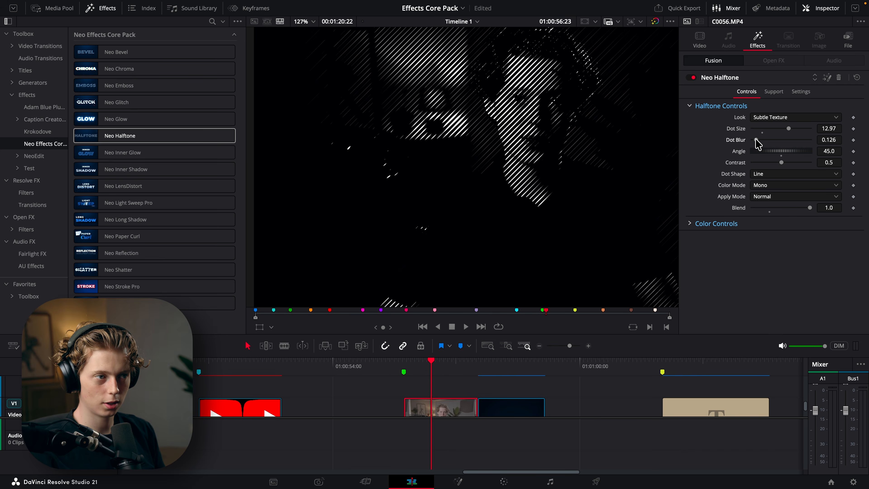
Change the halftone's Dot Shape to Square and set its Dot Size to 6.24
{"action": "left_click", "coordinate": [774, 174]}
{"action": "left_click", "coordinate": [761, 205]}
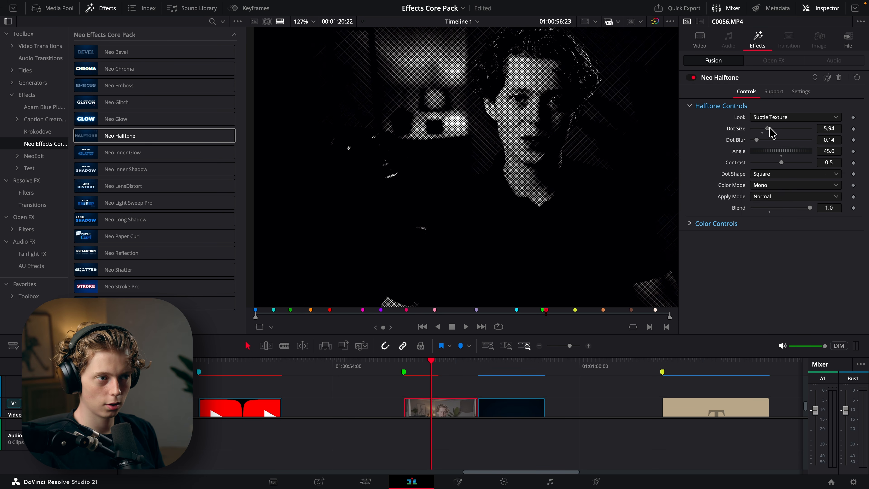
{"action": "left_click_drag", "start_coordinate": [762, 128], "coordinate": [768, 128]}
Compare the halftone's CMYK and Mono color modes, finishing on CMYK
{"action": "left_click", "coordinate": [774, 185]}
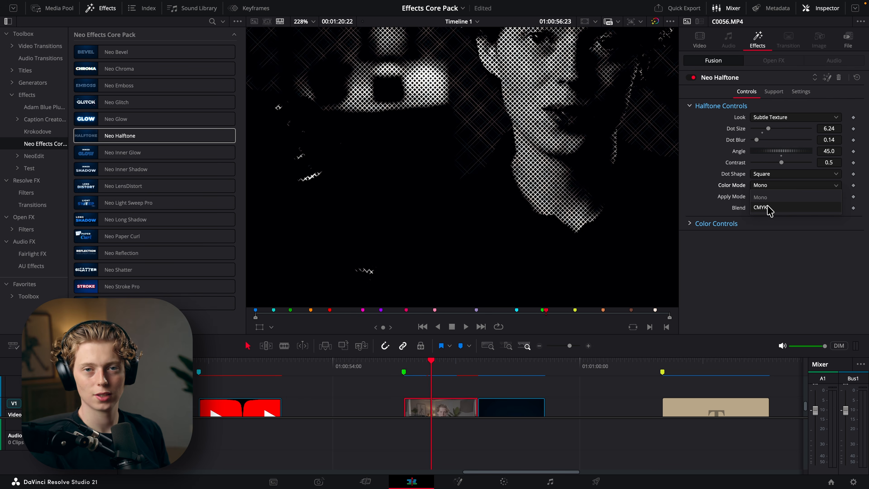
{"action": "left_click", "coordinate": [767, 207]}
{"action": "left_click", "coordinate": [766, 185]}
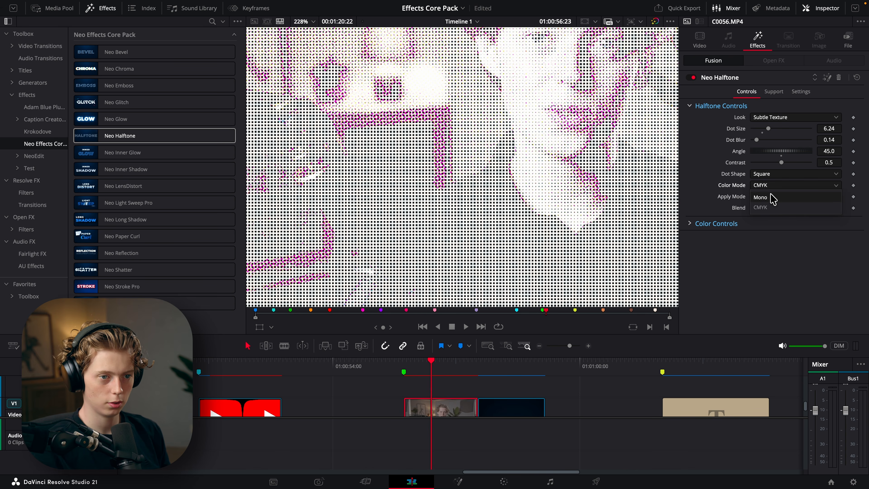
{"action": "left_click", "coordinate": [770, 195]}
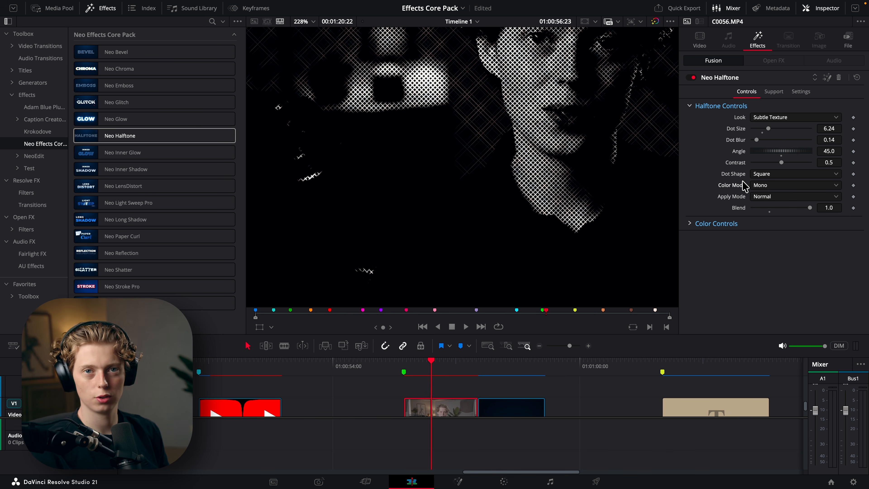
{"action": "left_click", "coordinate": [755, 186]}
{"action": "left_click", "coordinate": [764, 206]}
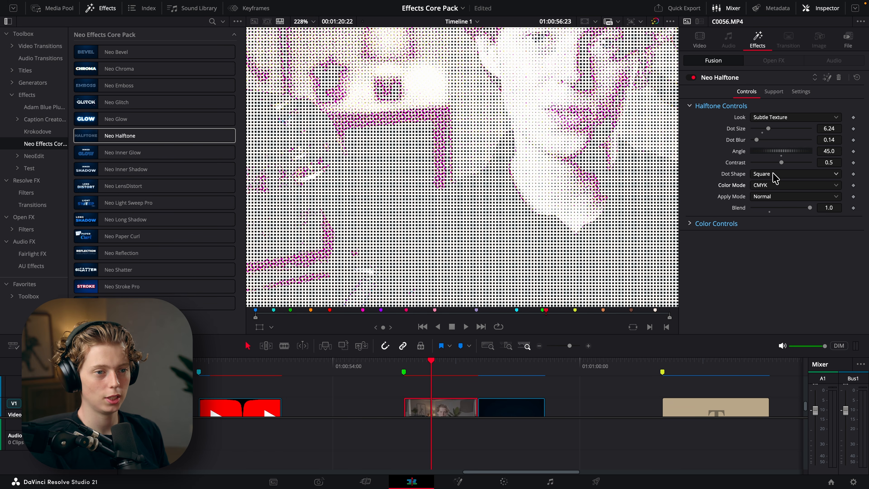
{"action": "scroll", "coordinate": [611, 169], "scroll_direction": "down", "scroll_amount": 3}
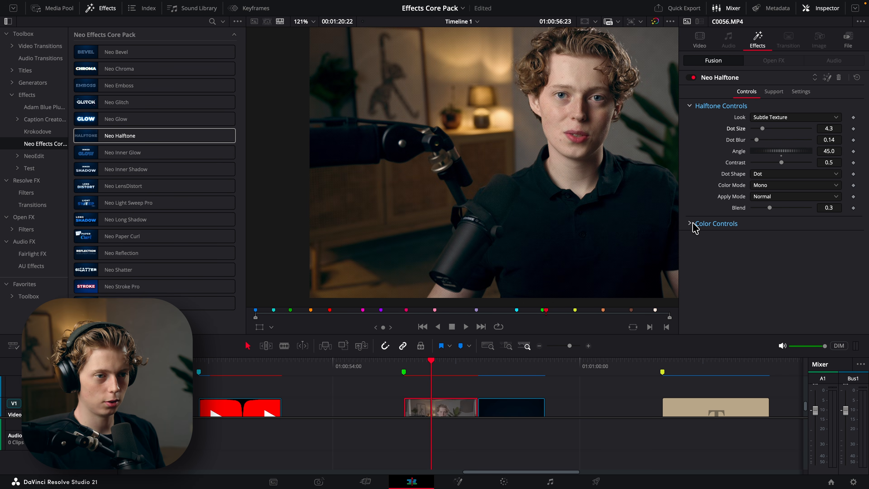
Expand the halftone's Color Controls and set the Paper Color to a saturated orange
{"action": "left_click", "coordinate": [698, 223]}
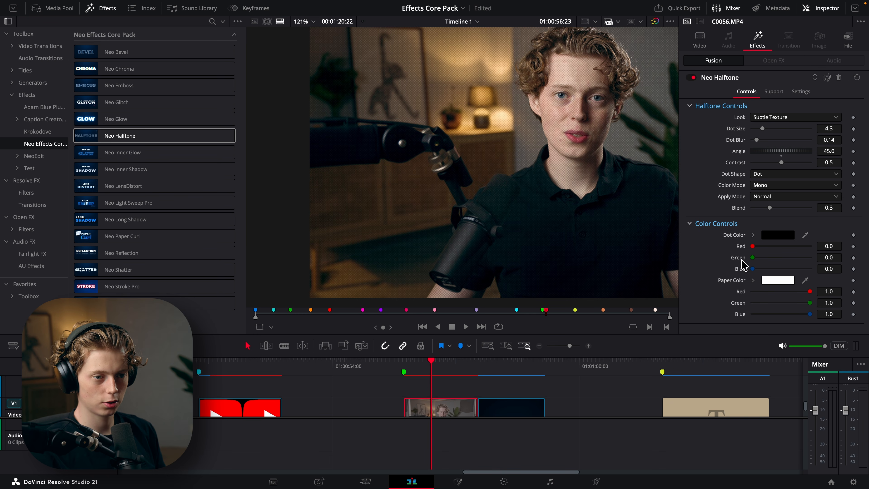
{"action": "left_click", "coordinate": [753, 280]}
{"action": "left_click", "coordinate": [840, 294]}
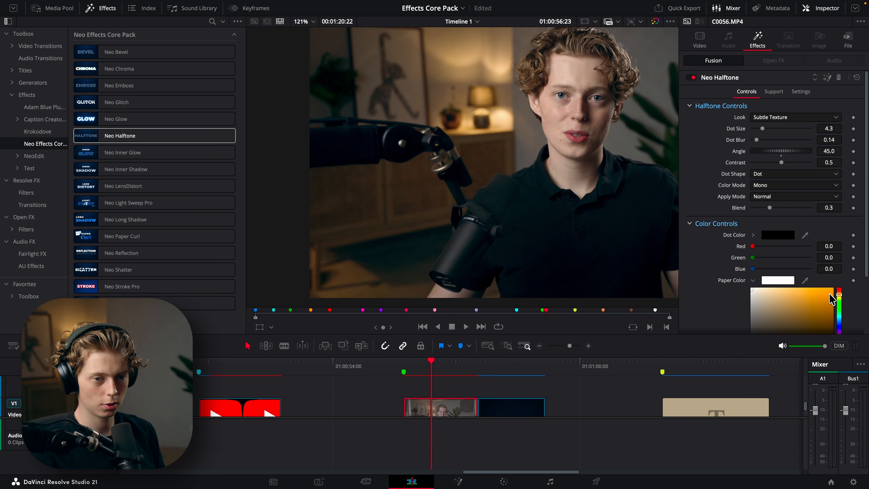
{"action": "left_click_drag", "start_coordinate": [829, 293], "coordinate": [833, 288]}
Raise the halftone's Blend to 1.0 and its Dot Size to 10.72, checking the colored dots up close
{"action": "scroll", "coordinate": [579, 138], "scroll_direction": "up", "scroll_amount": 3}
{"action": "scroll", "coordinate": [579, 138], "scroll_direction": "up", "scroll_amount": 3}
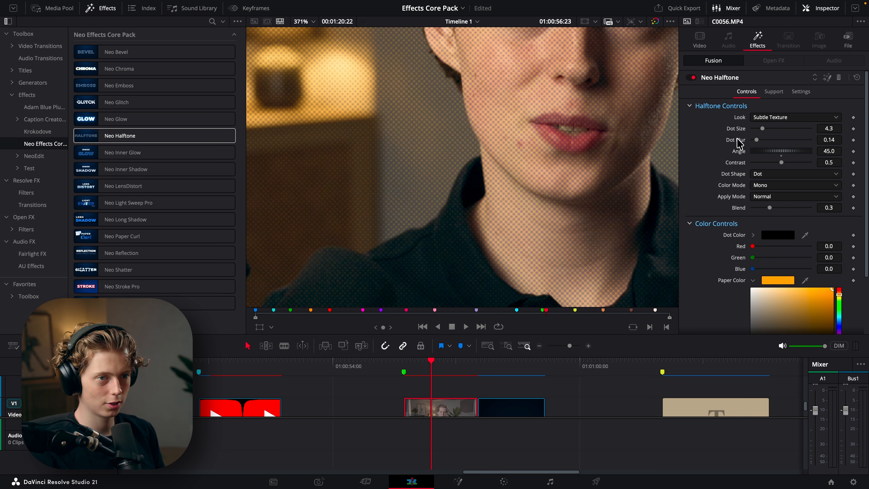
{"action": "left_click_drag", "start_coordinate": [770, 208], "coordinate": [809, 208]}
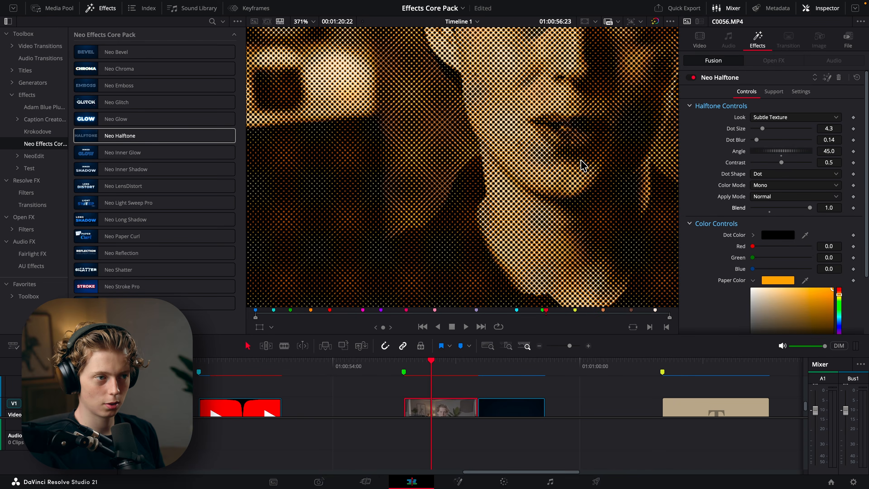
{"action": "scroll", "coordinate": [595, 161], "scroll_direction": "down", "scroll_amount": 6}
{"action": "left_click_drag", "start_coordinate": [762, 128], "coordinate": [782, 129]}
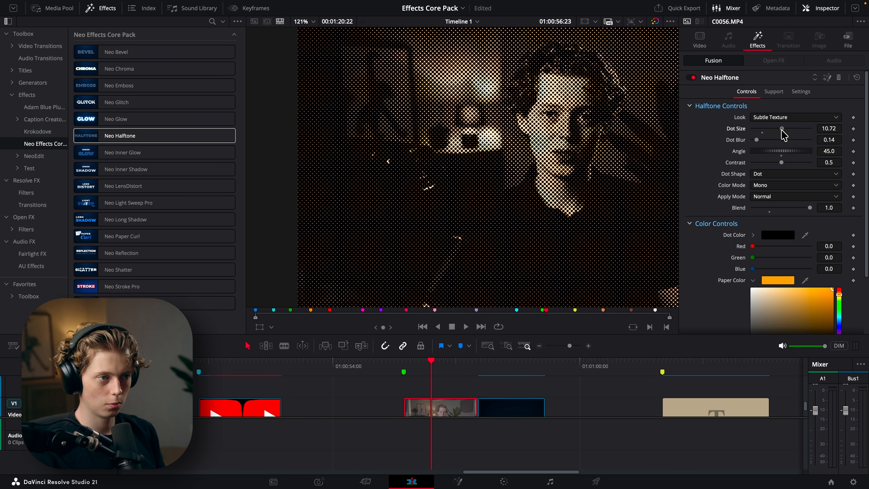
Select the Subtle Texture look again and delete the Neo Halftone effect from the clip
{"action": "left_click", "coordinate": [782, 117]}
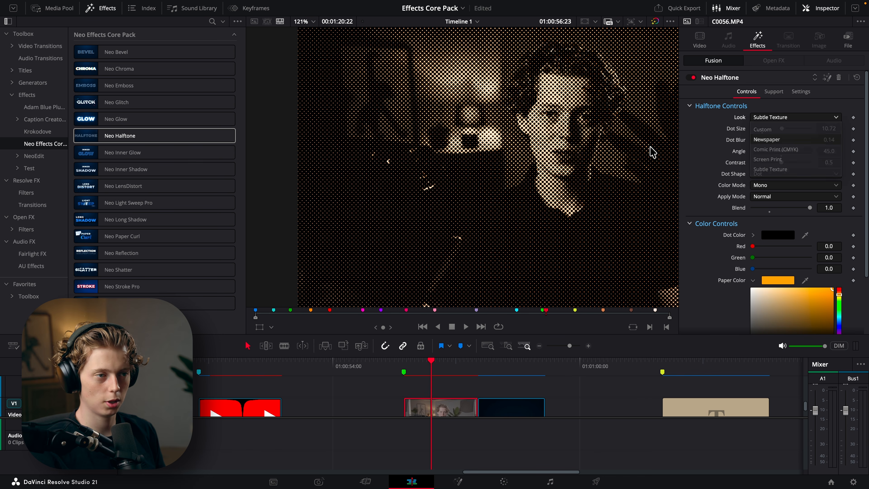
{"action": "left_click", "coordinate": [769, 169]}
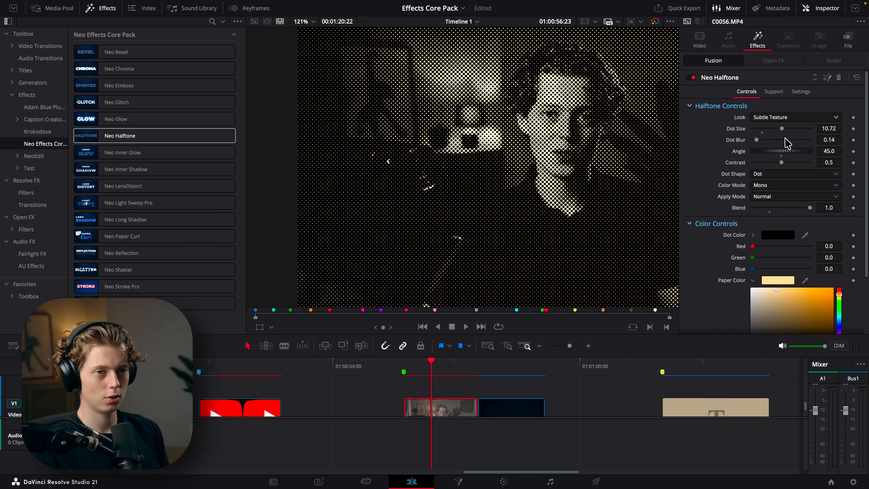
{"action": "left_click", "coordinate": [838, 77]}
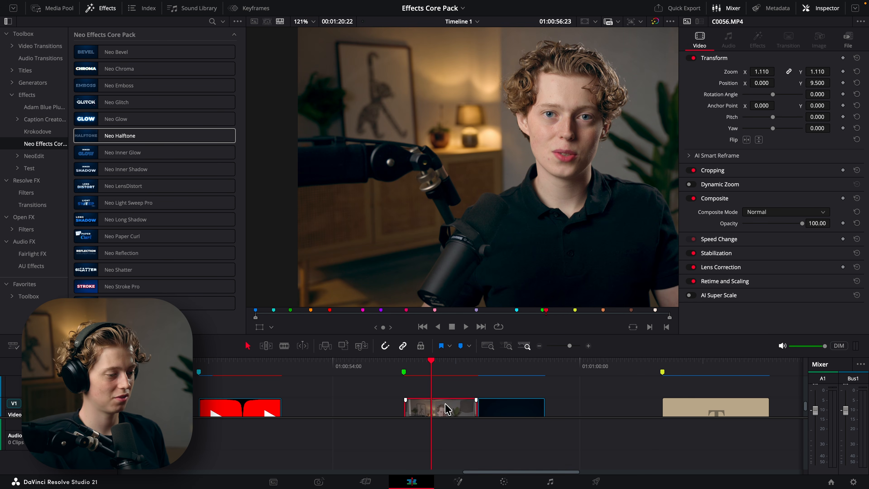
Go to the Inner Shadow title clip at 01:01:02:01, select it and play it back
{"action": "left_click_drag", "start_coordinate": [469, 365], "coordinate": [485, 367]}
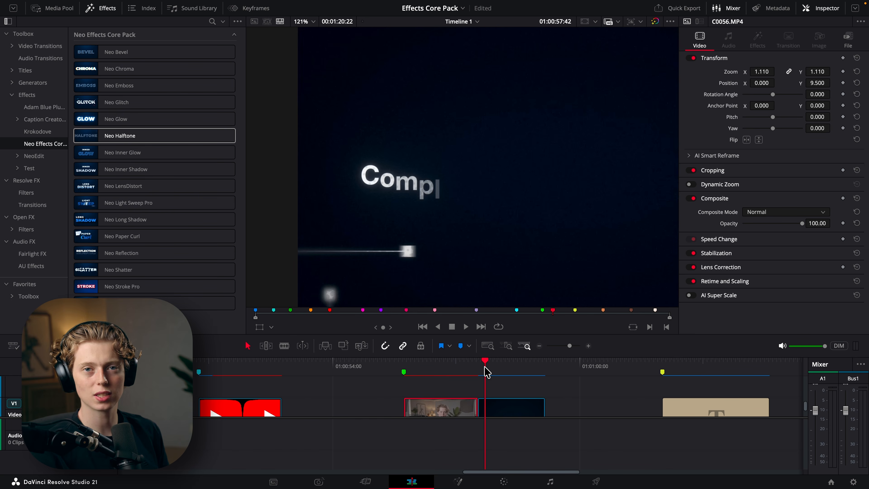
{"action": "scroll", "coordinate": [485, 372], "scroll_direction": "right", "scroll_amount": 5}
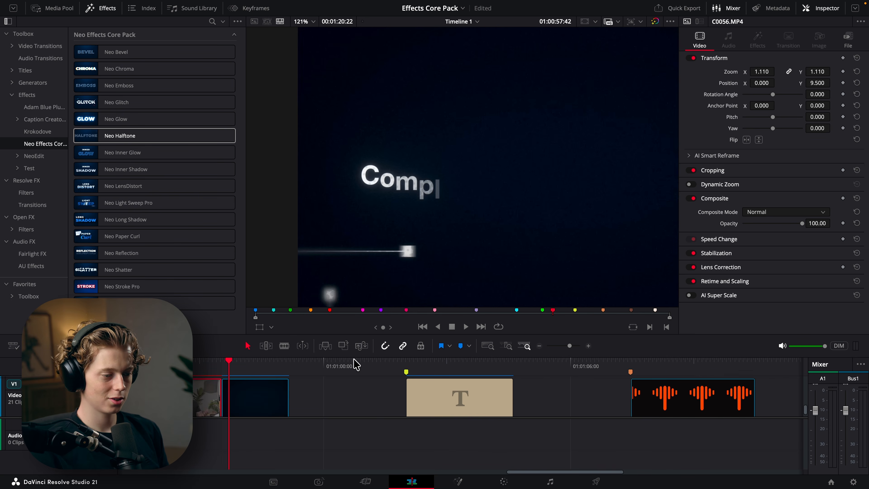
{"action": "left_click", "coordinate": [407, 363]}
{"action": "left_click", "coordinate": [419, 408]}
{"action": "scroll", "coordinate": [419, 407], "scroll_direction": "right", "scroll_amount": 5}
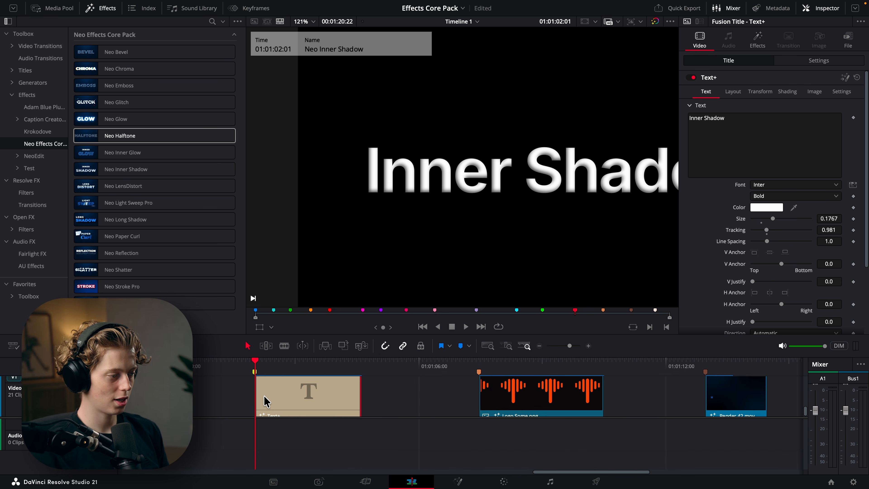
{"action": "key", "text": "space"}
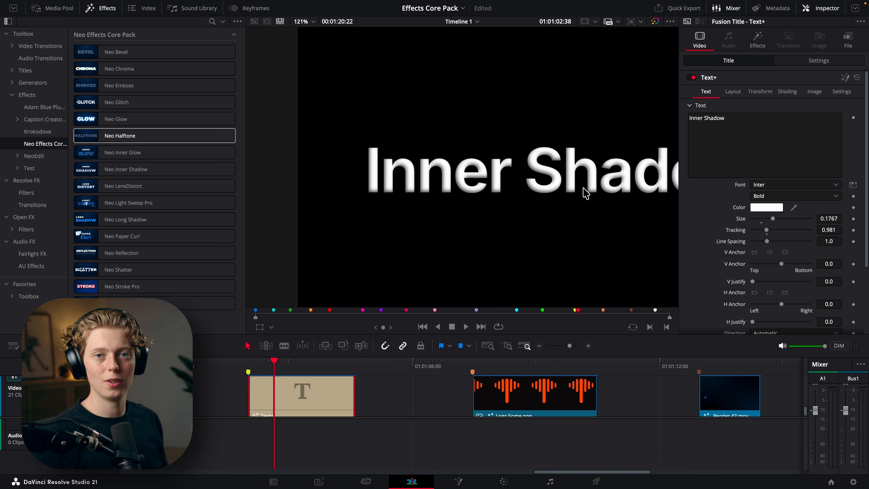
Replace the title's existing effect with a fresh Neo Inner Shadow that uses Luminance as its Edge Source
{"action": "left_click", "coordinate": [758, 38]}
{"action": "left_click", "coordinate": [841, 78]}
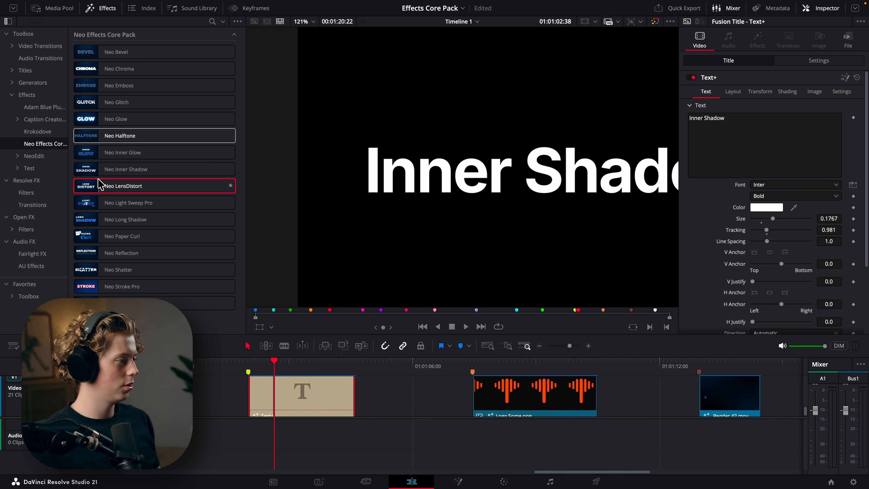
{"action": "left_click_drag", "start_coordinate": [120, 168], "coordinate": [281, 397]}
{"action": "left_click", "coordinate": [766, 118]}
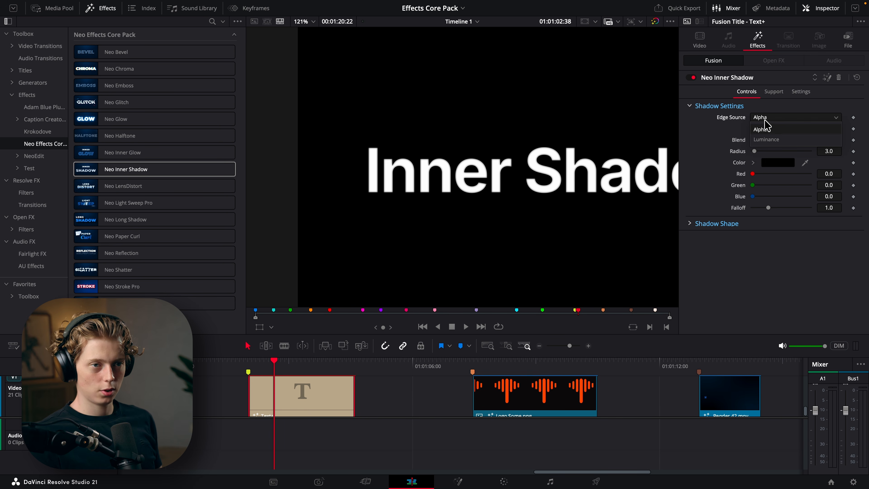
{"action": "left_click", "coordinate": [773, 138]}
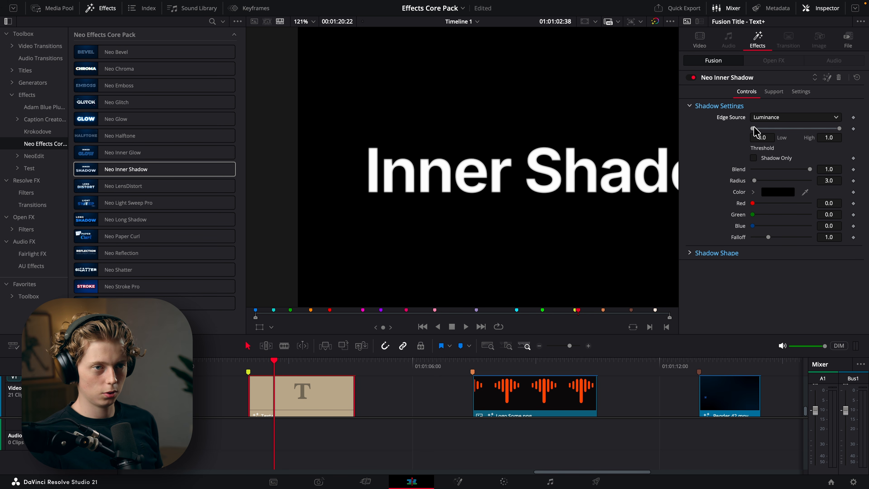
Change the title text's shading type to Gradient with a Mapping Angle of 90
{"action": "left_click", "coordinate": [700, 39]}
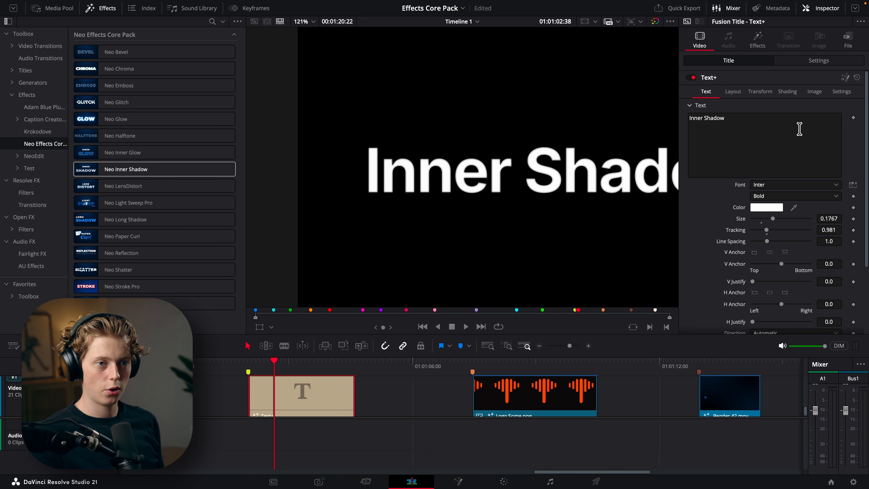
{"action": "left_click", "coordinate": [760, 91]}
{"action": "left_click", "coordinate": [789, 92]}
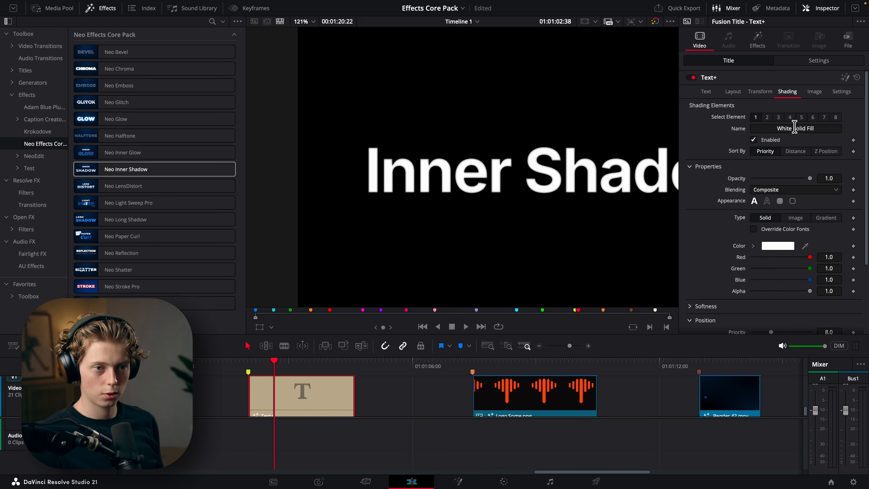
{"action": "left_click", "coordinate": [824, 218]}
{"action": "scroll", "coordinate": [808, 284], "scroll_direction": "down", "scroll_amount": 5}
{"action": "double_click", "coordinate": [827, 191]}
{"action": "type", "text": "90"}
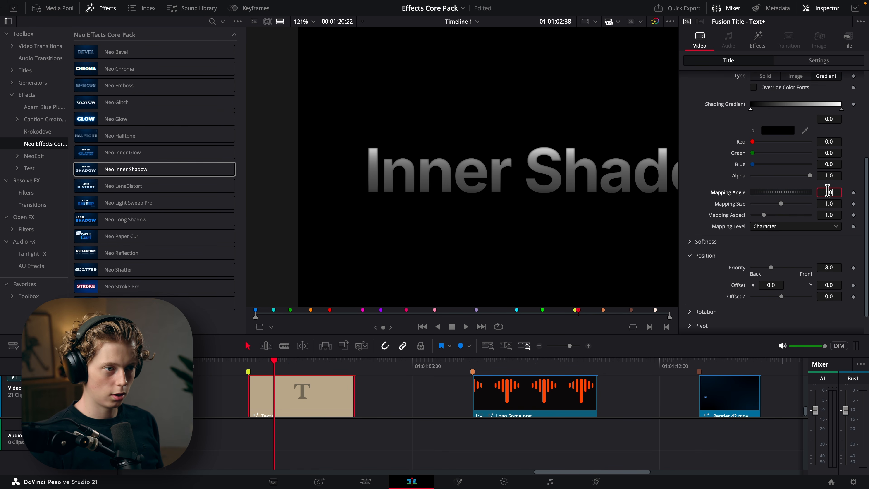
{"action": "key", "text": "Tab"}
Try Word as the text gradient's Mapping Level and switch it to Line
{"action": "left_click", "coordinate": [804, 226]}
{"action": "left_click", "coordinate": [773, 269]}
{"action": "left_click", "coordinate": [778, 227]}
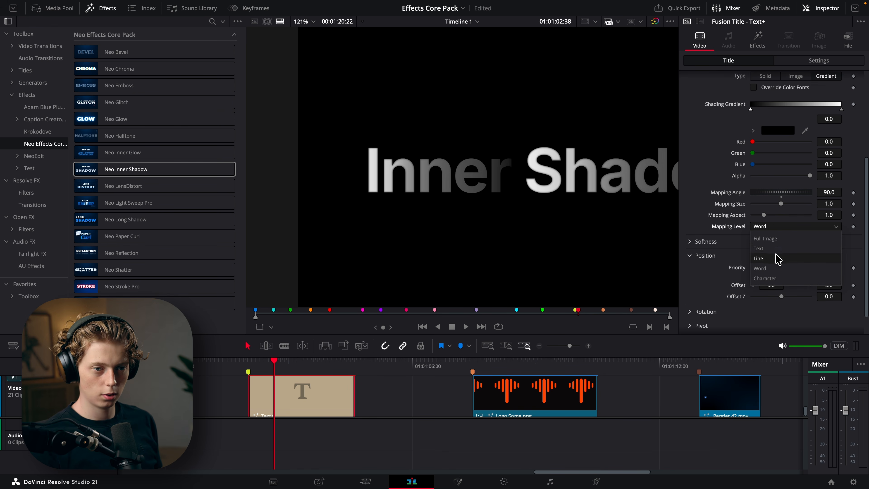
{"action": "left_click", "coordinate": [771, 262]}
{"action": "scroll", "coordinate": [373, 134], "scroll_direction": "up", "scroll_amount": 5}
Set the inner shadow's Falloff to 3.0 and Radius to 1.42, and inspect the shading along the letters' edges
{"action": "left_click", "coordinate": [757, 41]}
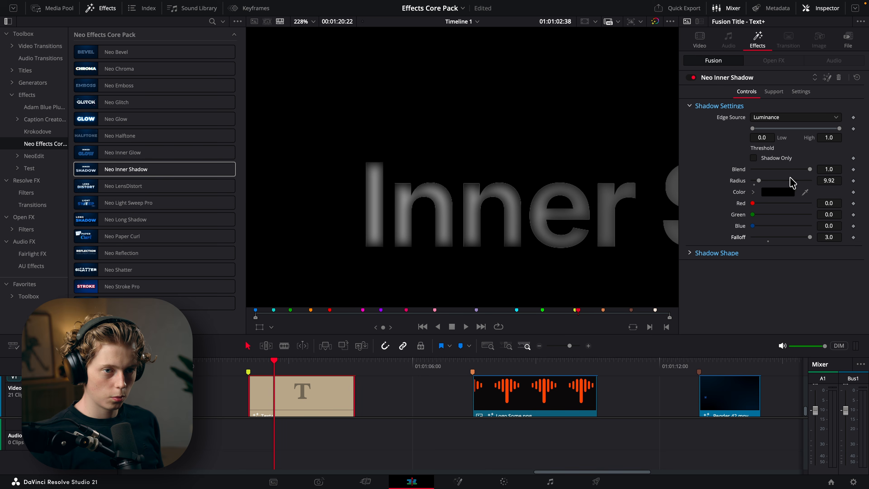
{"action": "left_click_drag", "start_coordinate": [759, 180], "coordinate": [753, 180]}
{"action": "scroll", "coordinate": [431, 198], "scroll_direction": "up", "scroll_amount": 6}
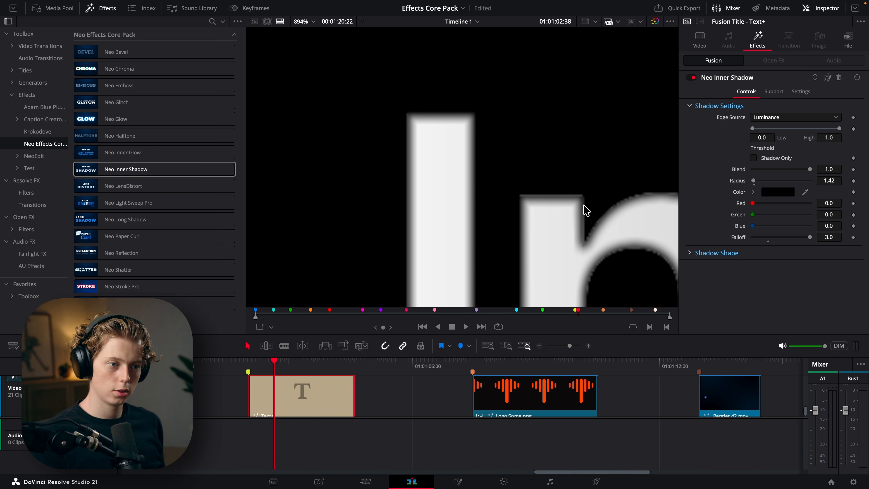
{"action": "left_click_drag", "start_coordinate": [649, 225], "coordinate": [643, 224]}
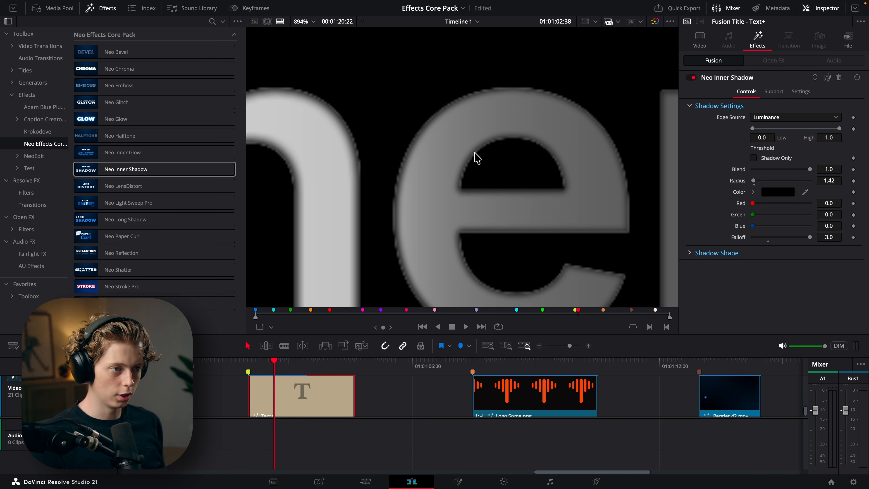
{"action": "scroll", "coordinate": [475, 154], "scroll_direction": "down", "scroll_amount": 4}
{"action": "left_click_drag", "start_coordinate": [583, 145], "coordinate": [555, 154]}
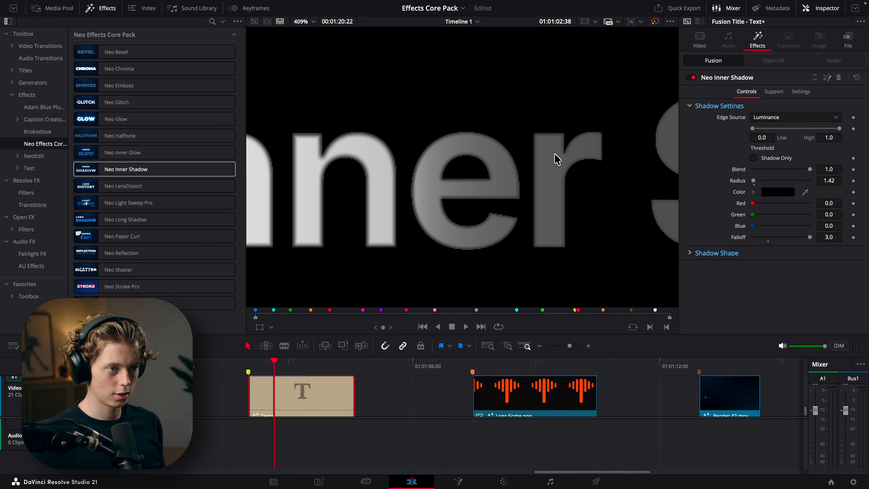
{"action": "left_click_drag", "start_coordinate": [554, 154], "coordinate": [484, 162]}
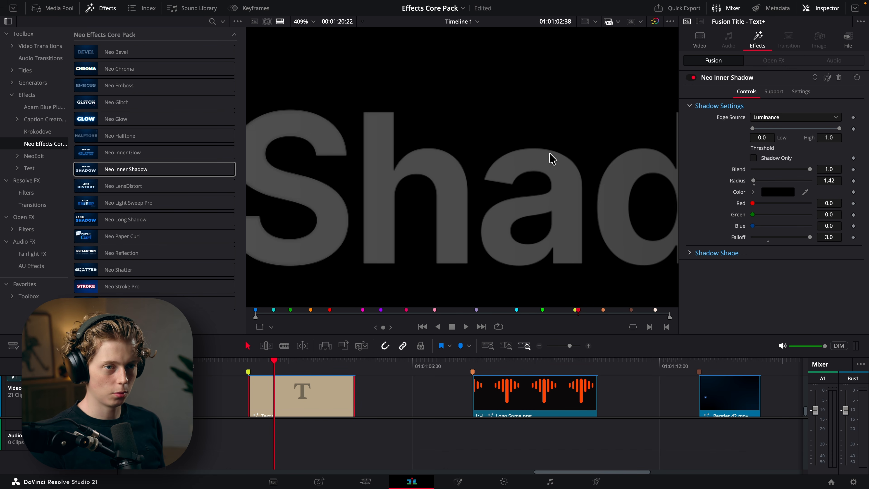
Switch the inner shadow's Edge Source to Alpha and set Radius to 4.25 with Blend at 1.0
{"action": "left_click", "coordinate": [790, 117]}
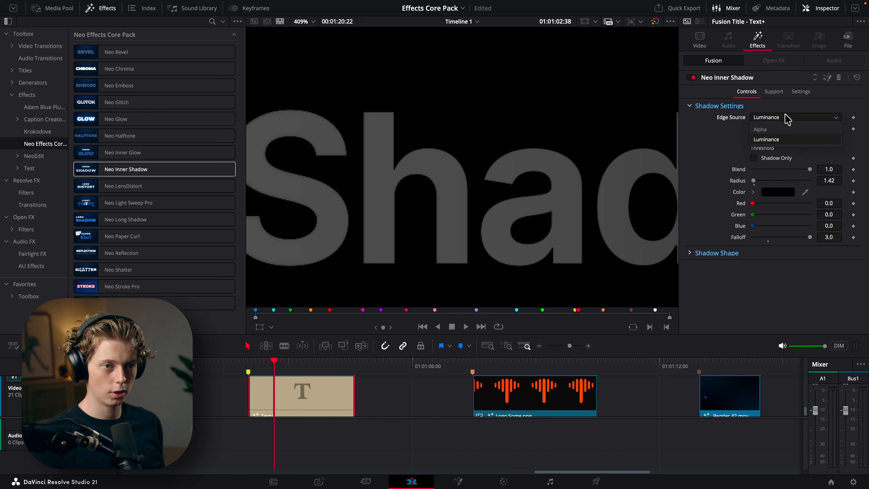
{"action": "left_click", "coordinate": [777, 132]}
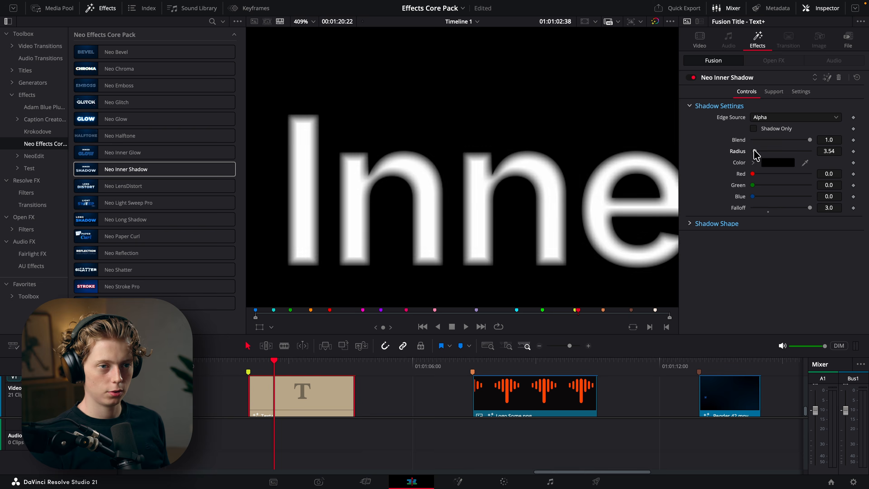
{"action": "left_click_drag", "start_coordinate": [754, 152], "coordinate": [756, 156]}
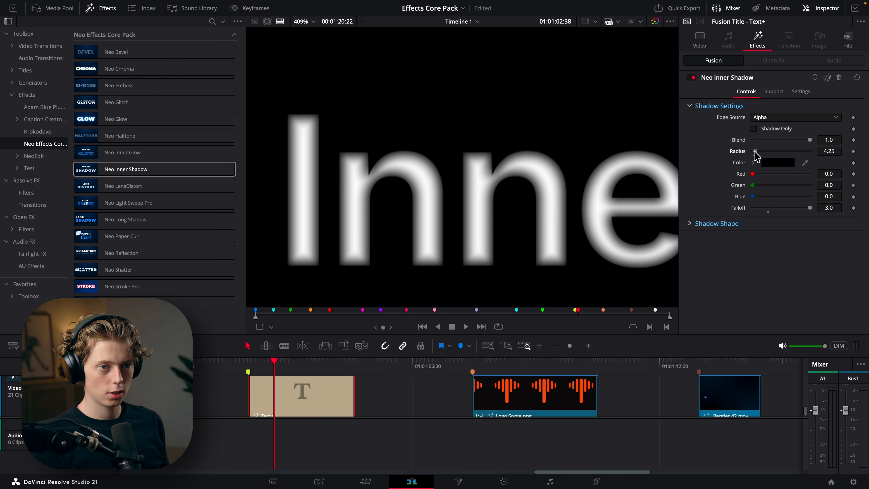
{"action": "left_click_drag", "start_coordinate": [810, 140], "coordinate": [848, 141]}
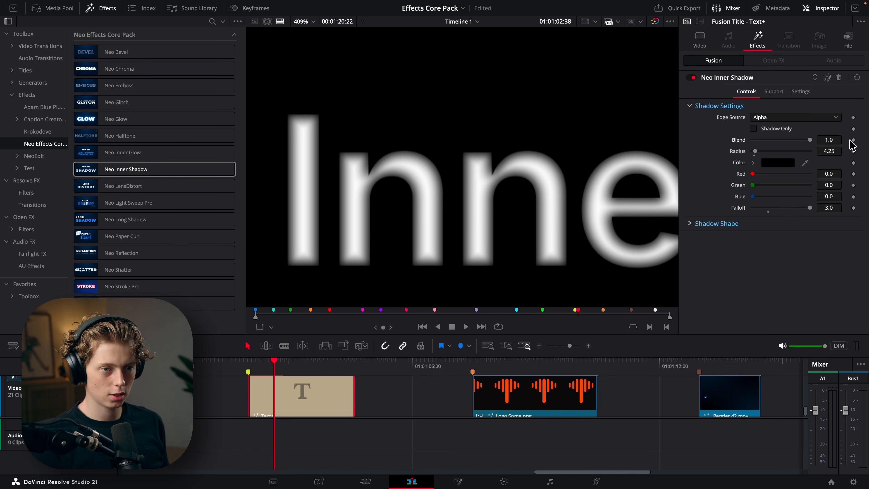
Test the inner shadow's Falloff, reset it to 1.0 and expand the Shadow Shape settings
{"action": "left_click", "coordinate": [767, 211]}
{"action": "left_click_drag", "start_coordinate": [767, 208], "coordinate": [782, 235]}
{"action": "left_click", "coordinate": [767, 212]}
{"action": "left_click", "coordinate": [708, 225]}
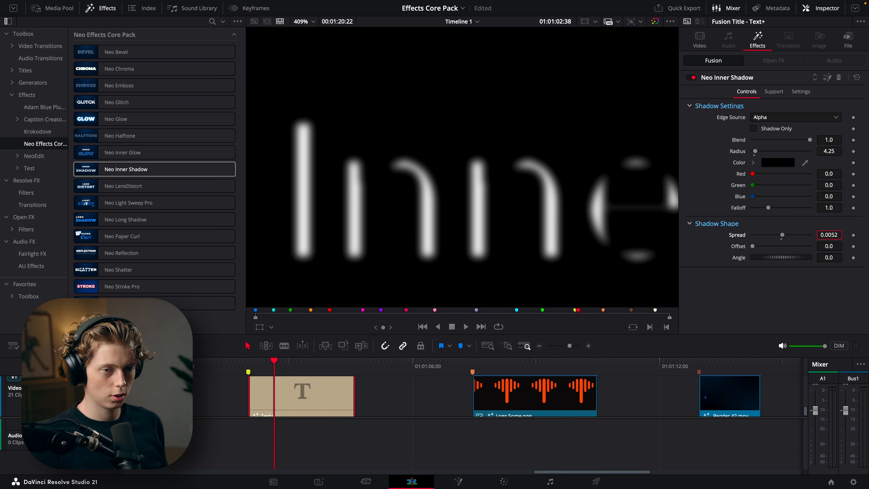
Set the inner shadow's Blend to 0.866, Spread to 0.0, Offset to 0.01047 and Angle to -182.3
{"action": "left_click_drag", "start_coordinate": [810, 140], "coordinate": [802, 141]}
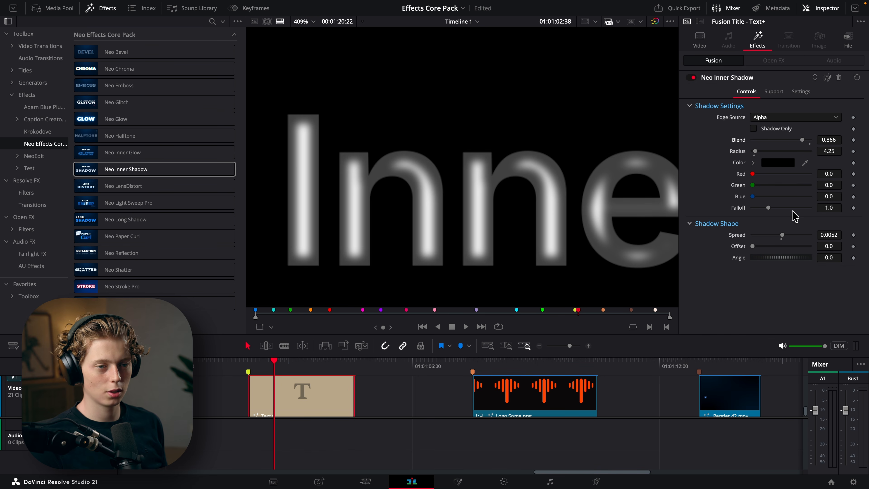
{"action": "left_click", "coordinate": [781, 239]}
{"action": "left_click_drag", "start_coordinate": [824, 245], "coordinate": [780, 257]}
{"action": "scroll", "coordinate": [659, 236], "scroll_direction": "down", "scroll_amount": 5}
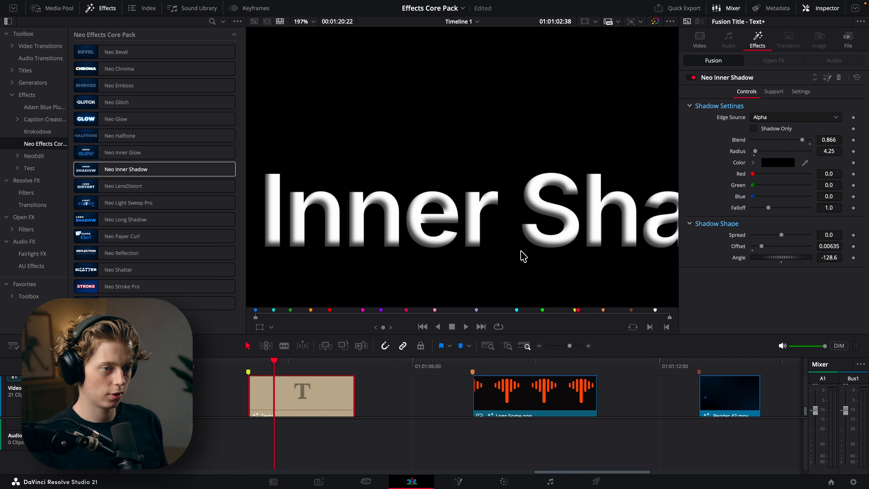
{"action": "left_click_drag", "start_coordinate": [826, 257], "coordinate": [825, 257]}
{"action": "left_click_drag", "start_coordinate": [829, 246], "coordinate": [836, 247]}
{"action": "mouse_move", "coordinate": [830, 258]}
{"action": "left_mouse_down"}
{"action": "mouse_move", "coordinate": [855, 258]}
{"action": "mouse_move", "coordinate": [808, 257]}
{"action": "mouse_move", "coordinate": [817, 257]}
{"action": "left_mouse_up"}
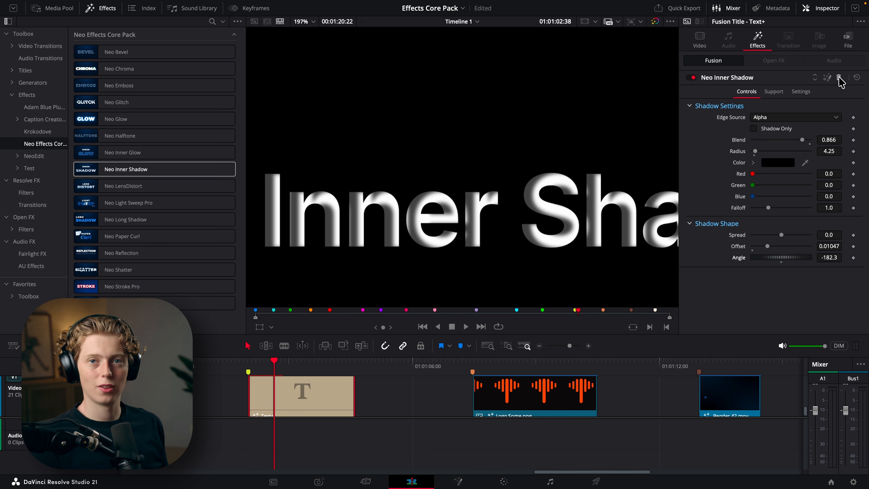
Remove the existing Neo Inner Glow from the Logo Some.png clip and apply a fresh Neo Inner Glow to it
{"action": "left_click", "coordinate": [478, 363]}
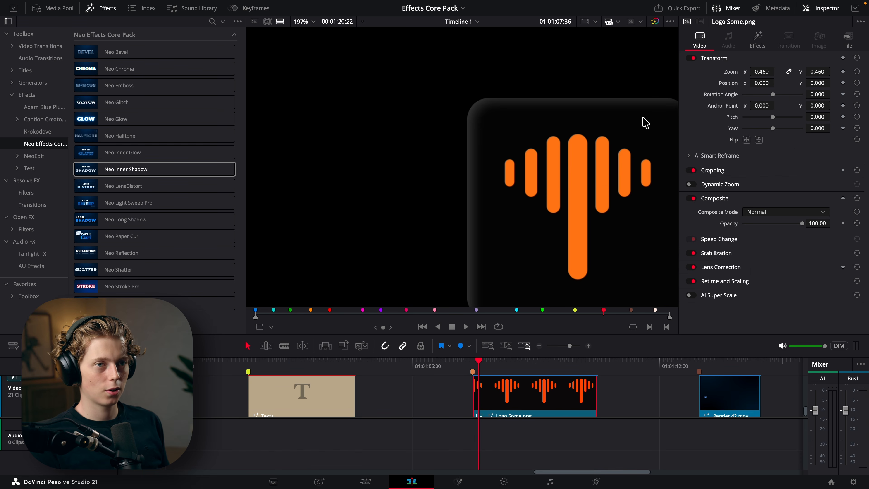
{"action": "left_click_drag", "start_coordinate": [552, 171], "coordinate": [549, 142]}
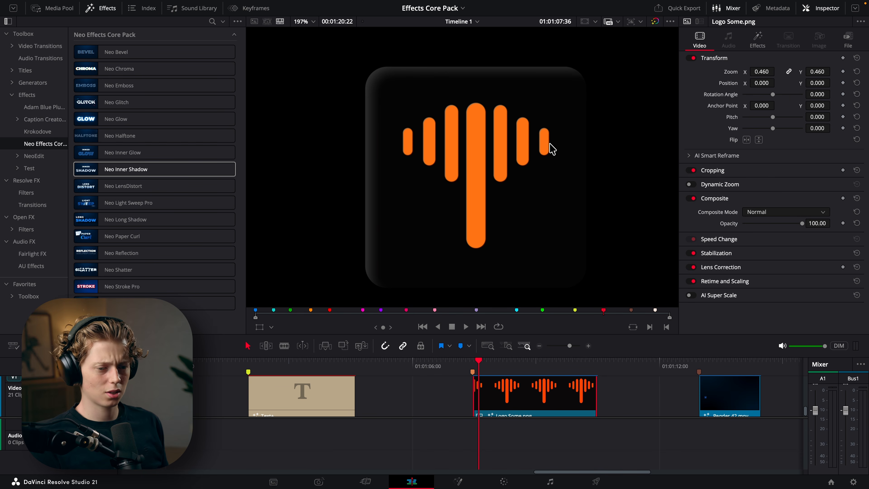
{"action": "left_click", "coordinate": [757, 39]}
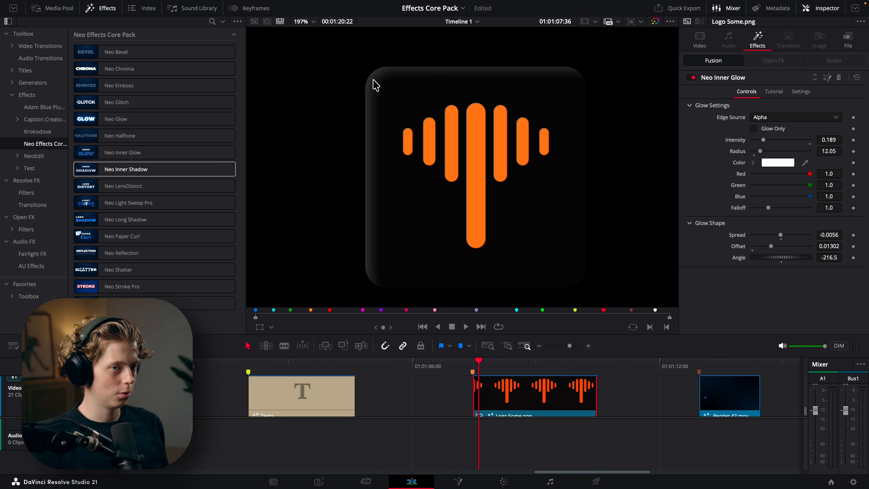
{"action": "left_click", "coordinate": [840, 78]}
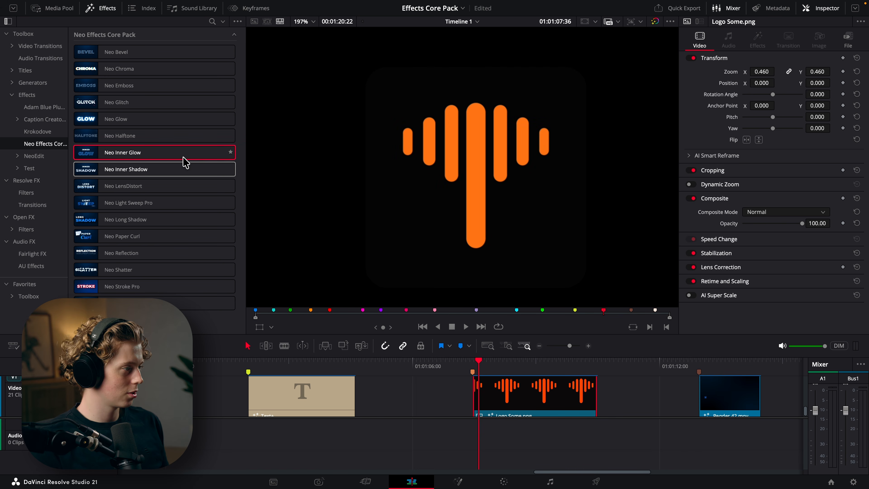
{"action": "left_click_drag", "start_coordinate": [168, 153], "coordinate": [513, 393]}
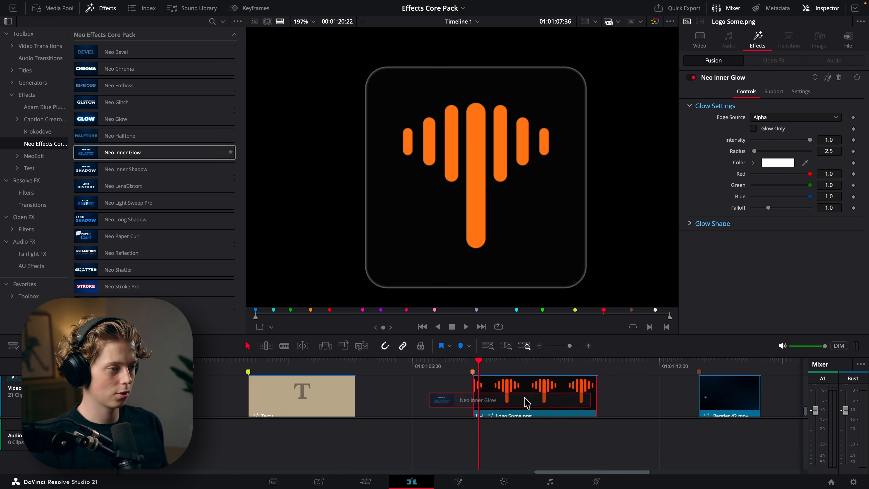
Try Luminance as the inner glow's Edge Source with a High threshold of 0.567 and Radius 4.96, and inspect the logo bars
{"action": "mouse_move", "coordinate": [752, 151]}
{"action": "left_mouse_down"}
{"action": "mouse_move", "coordinate": [770, 156]}
{"action": "mouse_move", "coordinate": [752, 156]}
{"action": "left_mouse_up"}
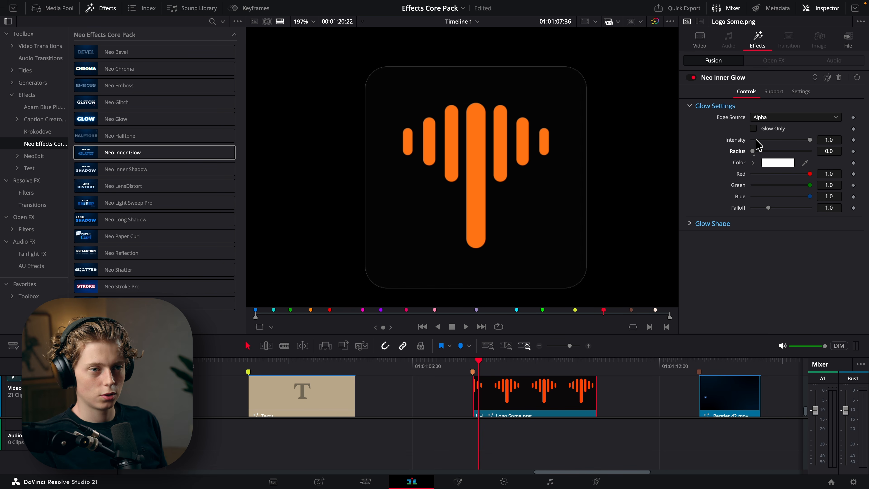
{"action": "left_click", "coordinate": [770, 118]}
{"action": "left_click", "coordinate": [765, 140]}
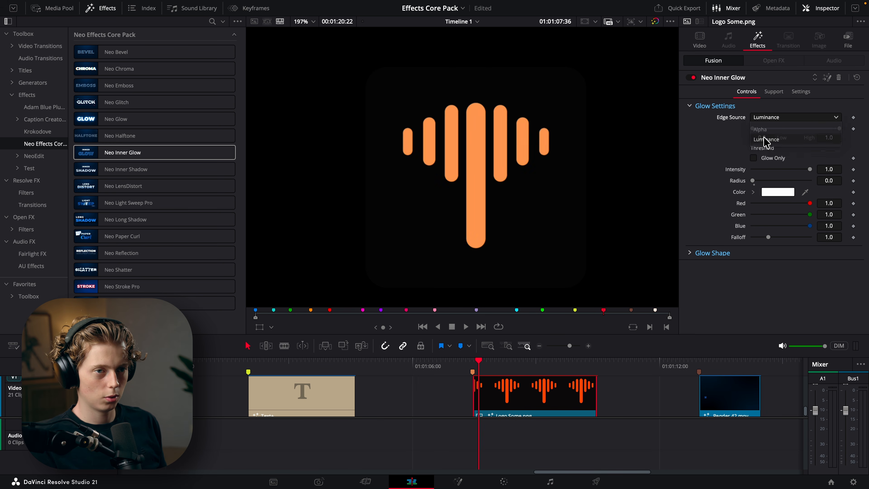
{"action": "left_click_drag", "start_coordinate": [781, 129], "coordinate": [804, 129]}
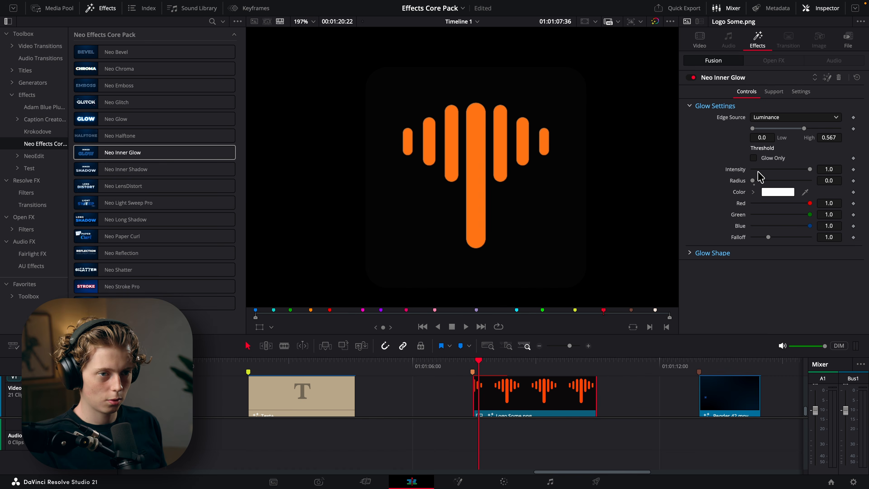
{"action": "left_click_drag", "start_coordinate": [753, 180], "coordinate": [758, 181]}
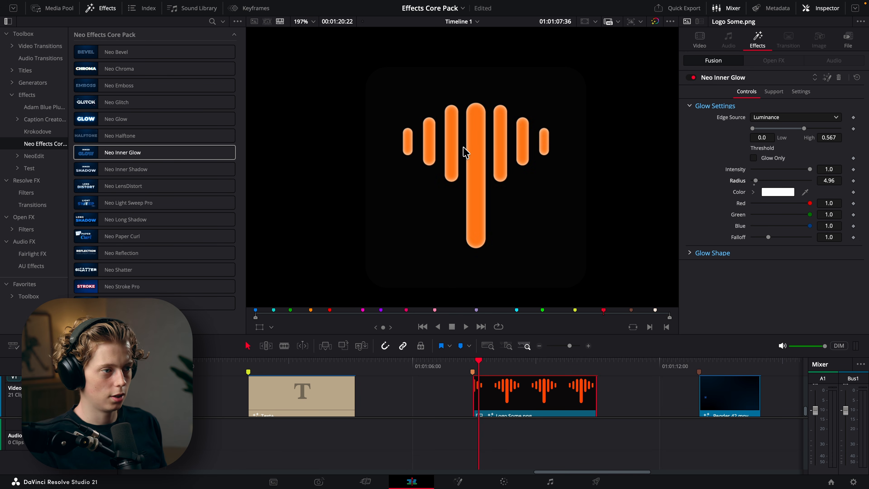
{"action": "scroll", "coordinate": [476, 148], "scroll_direction": "up", "scroll_amount": 3}
{"action": "scroll", "coordinate": [438, 104], "scroll_direction": "down", "scroll_amount": 2}
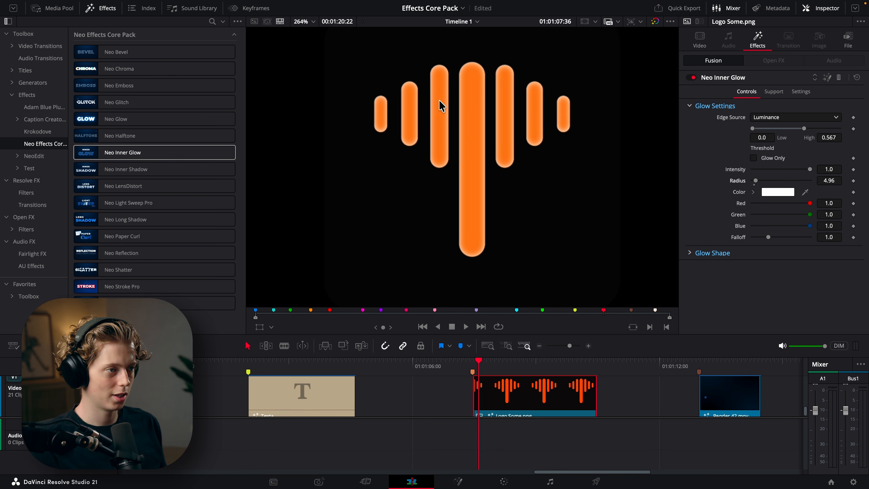
Lower the glow's High threshold to 0.017, switch Edge Source to Alpha, and set Radius to 7.8 with Intensity at 1.0
{"action": "left_click_drag", "start_coordinate": [804, 128], "coordinate": [757, 129]}
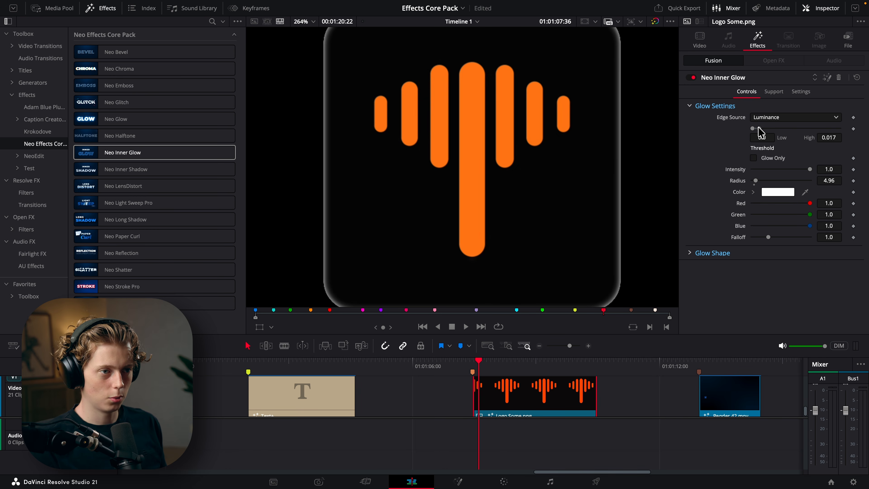
{"action": "left_click", "coordinate": [787, 117]}
{"action": "left_click", "coordinate": [775, 131]}
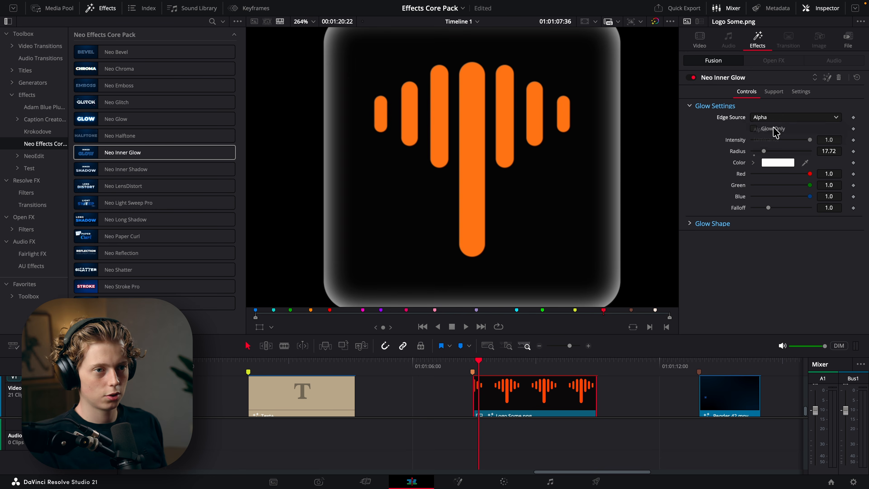
{"action": "mouse_move", "coordinate": [764, 151]}
{"action": "left_mouse_down"}
{"action": "mouse_move", "coordinate": [790, 153]}
{"action": "mouse_move", "coordinate": [757, 153]}
{"action": "left_mouse_up"}
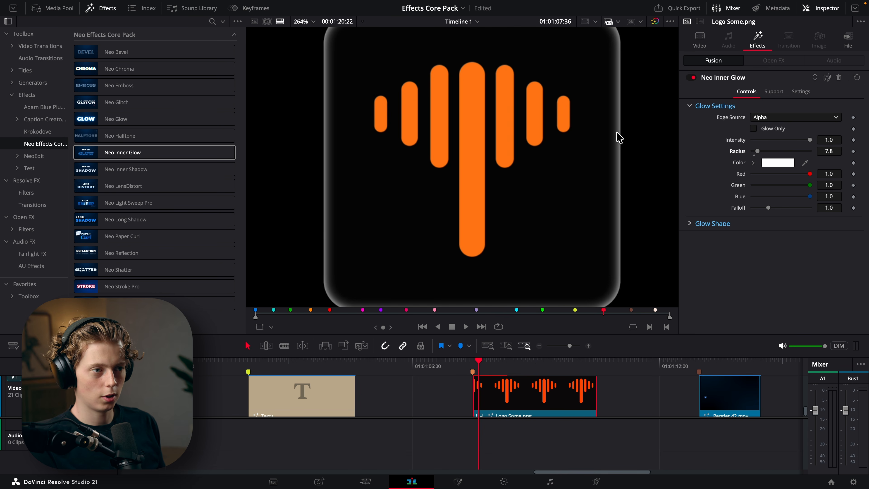
{"action": "left_click_drag", "start_coordinate": [808, 139], "coordinate": [837, 139]}
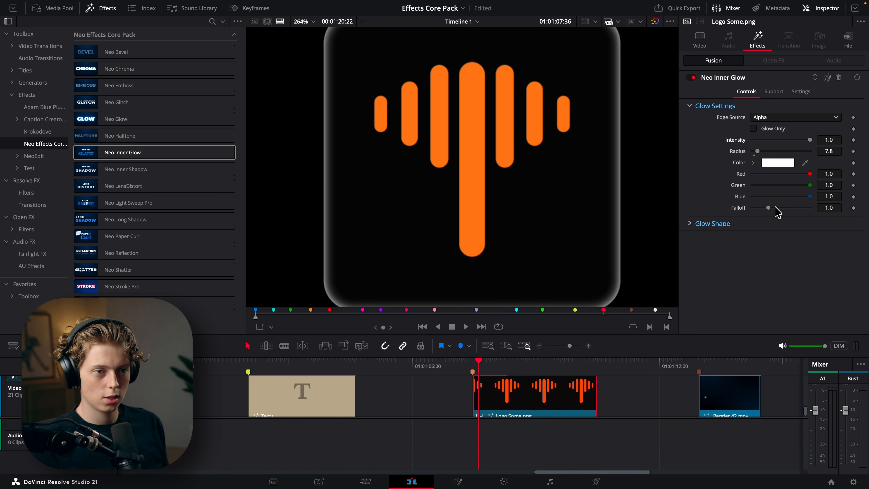
Shape the logo's glow with Spread -0.0075, Offset 0.01038 and Angle -221.2, and set Radius to 22.68 and Intensity to 0.323
{"action": "left_click_drag", "start_coordinate": [769, 208], "coordinate": [797, 257]}
{"action": "left_click", "coordinate": [804, 222]}
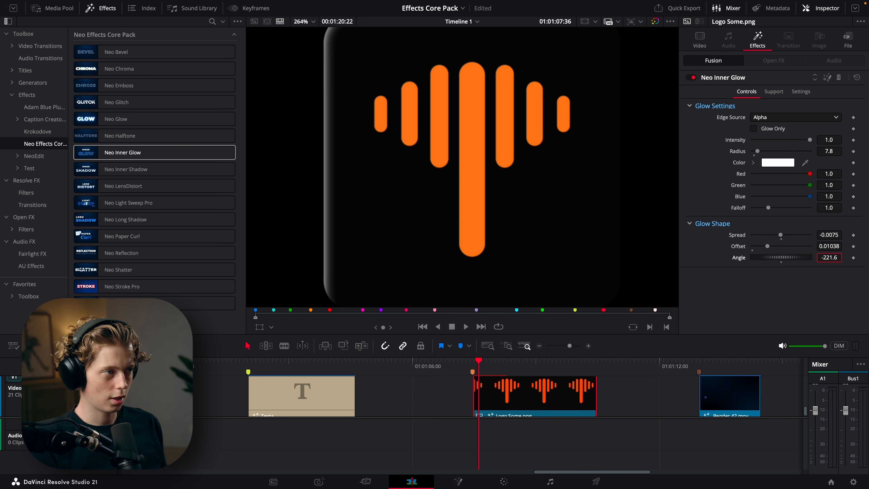
{"action": "scroll", "coordinate": [531, 212], "scroll_direction": "down", "scroll_amount": 2}
{"action": "left_click_drag", "start_coordinate": [757, 151], "coordinate": [770, 152]}
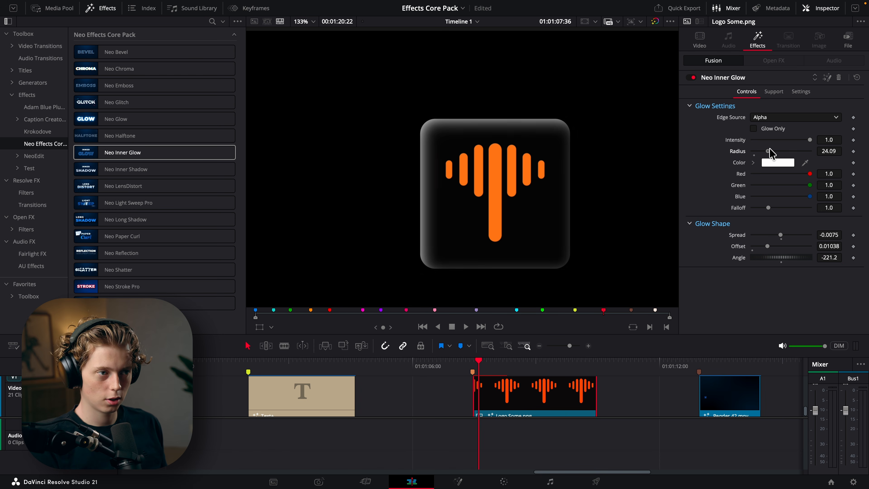
{"action": "left_click_drag", "start_coordinate": [821, 140], "coordinate": [771, 142]}
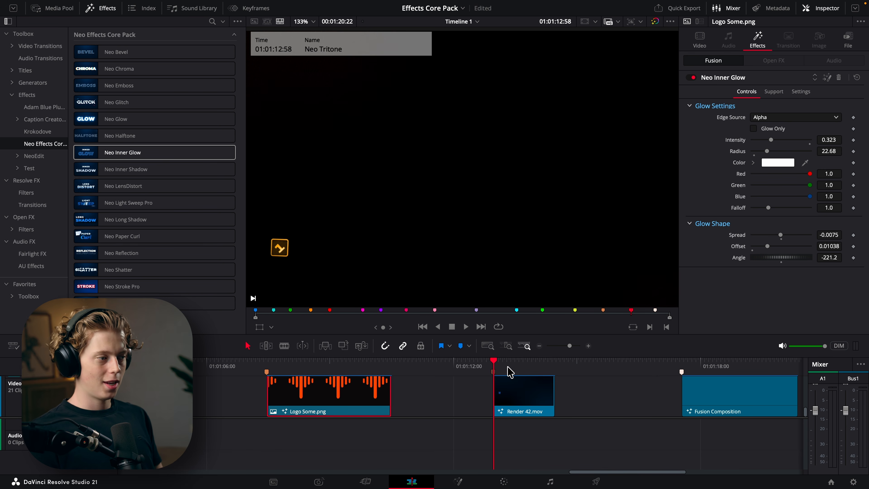
Preview the Render 42.mov clip, open it in Fusion, and compare the original MediaIn1 image with the NeoTritone1 output
{"action": "key", "text": "space"}
{"action": "key", "text": "space"}
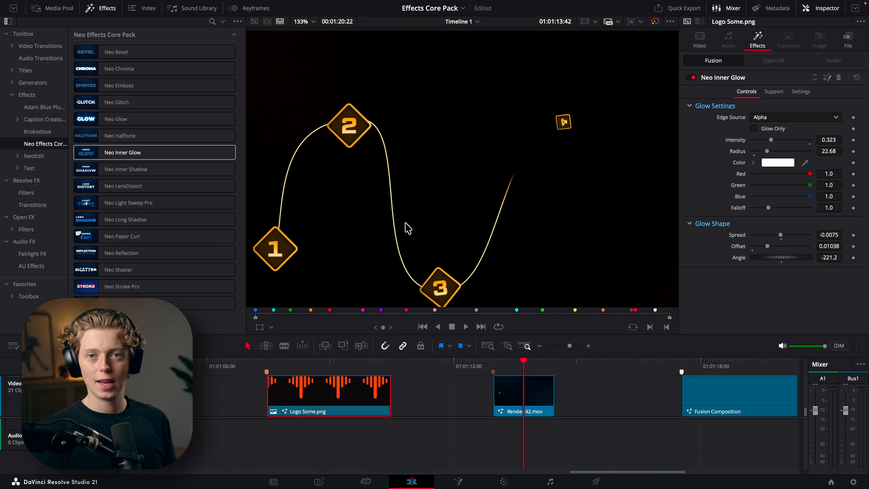
{"action": "left_click", "coordinate": [458, 481]}
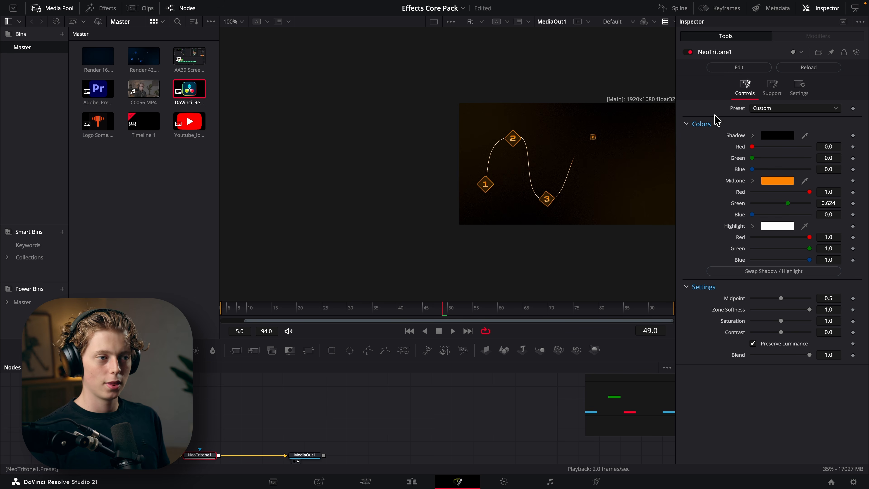
{"action": "left_click", "coordinate": [97, 455]}
{"action": "key", "text": "2"}
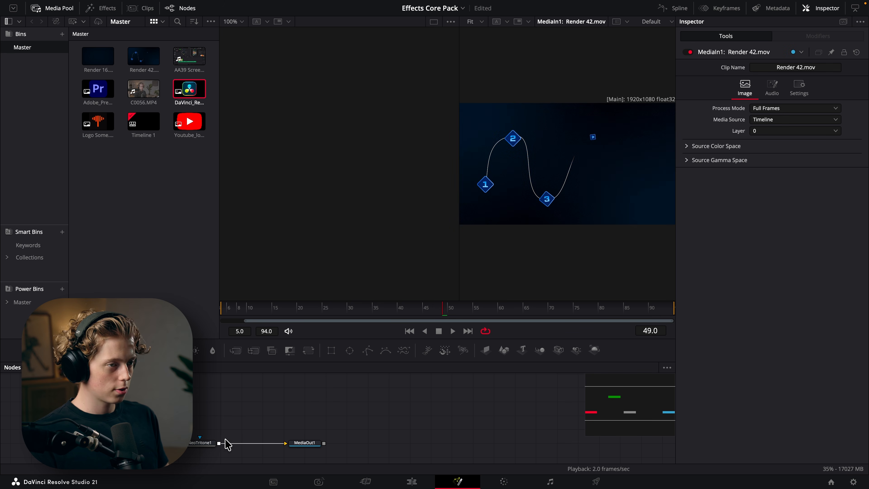
{"action": "left_click", "coordinate": [202, 444]}
{"action": "key", "text": "2"}
Check the tritone's Midtone color picker, try the Sepia preset and switch the Preset to Noir Green
{"action": "left_click", "coordinate": [787, 180]}
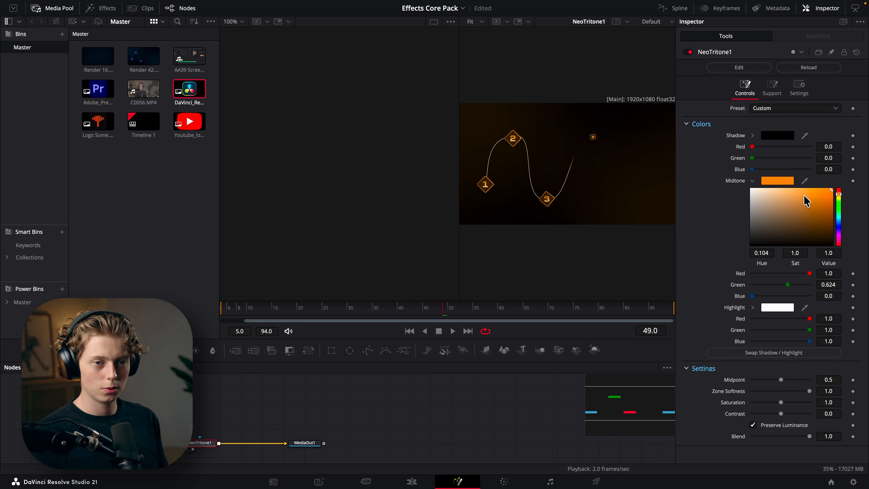
{"action": "left_click", "coordinate": [752, 180]}
{"action": "left_click", "coordinate": [776, 108]}
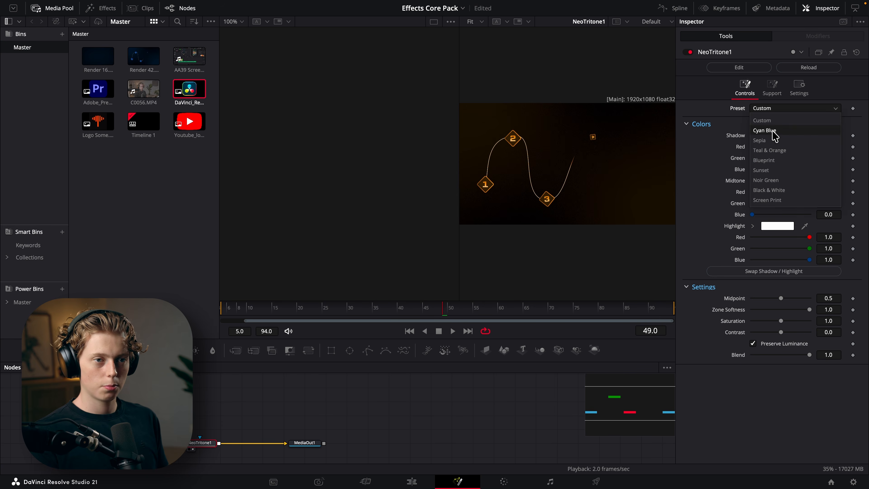
{"action": "left_click", "coordinate": [775, 131]}
{"action": "left_click", "coordinate": [773, 109]}
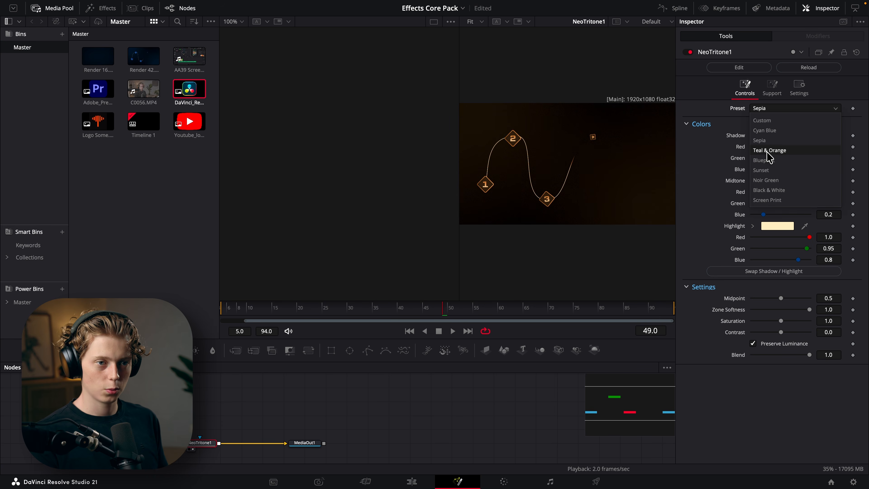
{"action": "left_click", "coordinate": [766, 182]}
Recolor the tritone by setting the Midtone hue to 0.12 and the Shadow hue to 0.104, and inspect the numbered markers
{"action": "left_click", "coordinate": [752, 225]}
{"action": "left_click", "coordinate": [753, 181]}
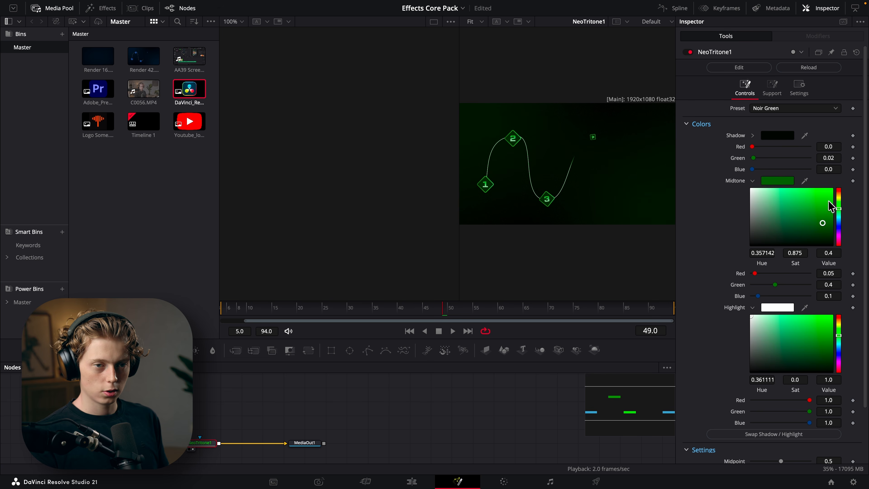
{"action": "left_click", "coordinate": [838, 196]}
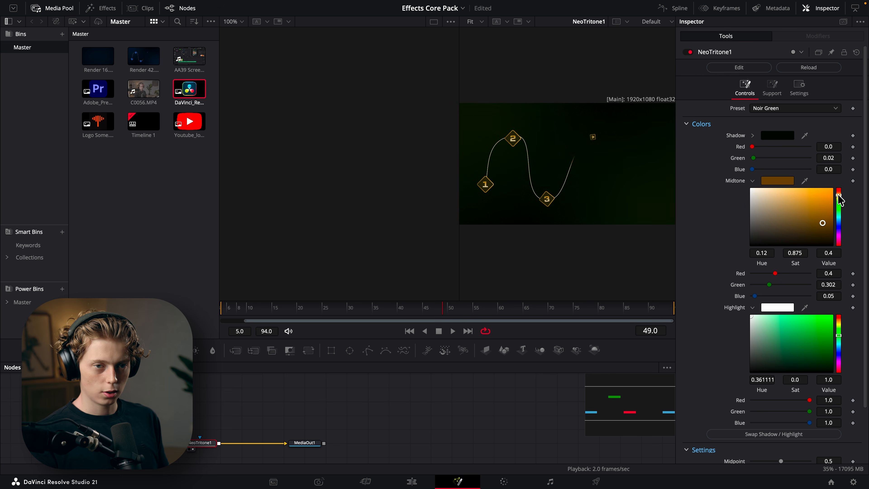
{"action": "left_click", "coordinate": [752, 135]}
{"action": "left_click_drag", "start_coordinate": [839, 163], "coordinate": [839, 148]}
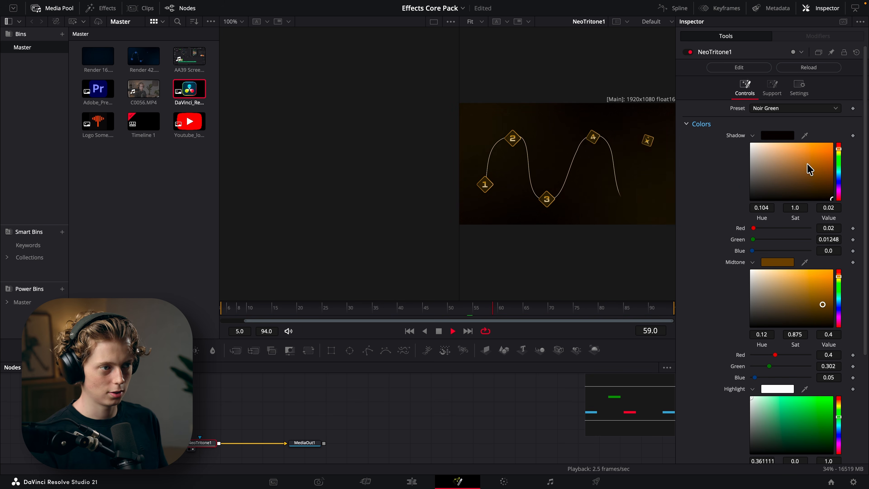
{"action": "scroll", "coordinate": [524, 195], "scroll_direction": "up", "scroll_amount": 5}
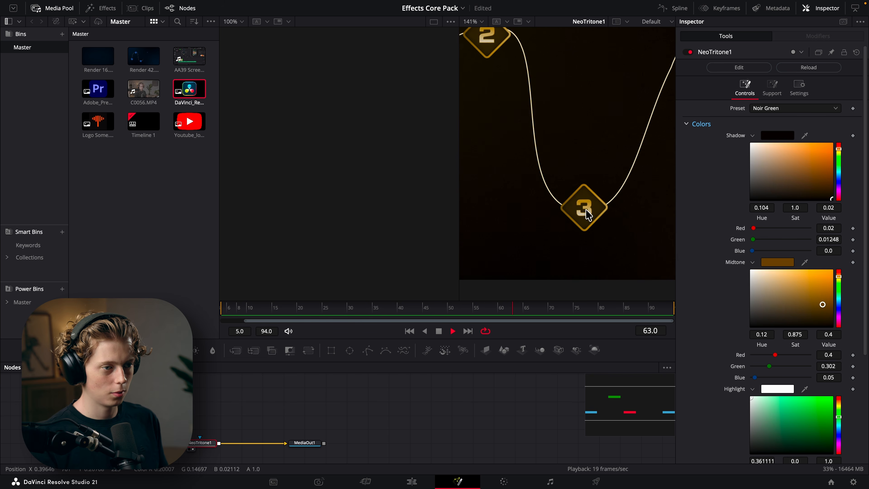
{"action": "scroll", "coordinate": [596, 217], "scroll_direction": "down", "scroll_amount": 5}
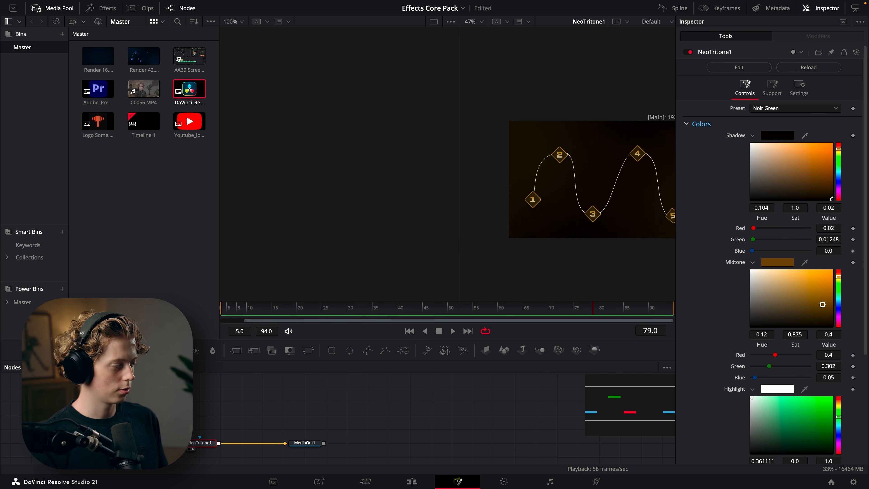
Compare the source clip with the recolored tritone result by viewing the MediaIn1 and NeoTritone1 nodes in turn
{"action": "left_click", "coordinate": [95, 442]}
{"action": "key", "text": "2"}
{"action": "left_click", "coordinate": [208, 442]}
{"action": "key", "text": "2"}
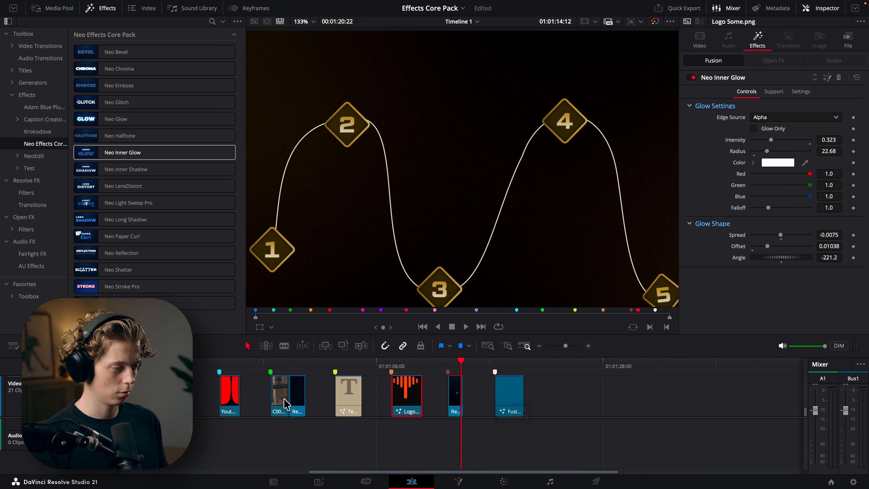
Place a copy of C0056.MP4 right after the Render 42.mov clip and apply Neo Tritone with the Teal & Orange preset
{"action": "left_click_drag", "start_coordinate": [458, 398], "coordinate": [479, 405]}
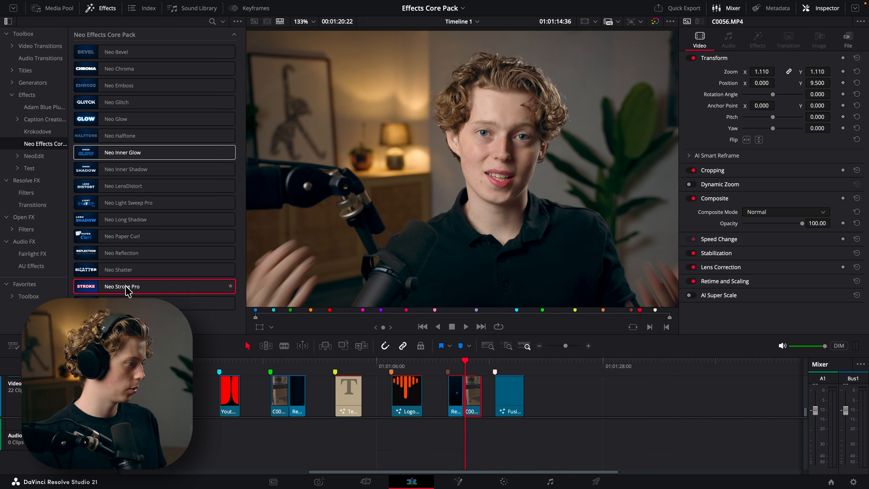
{"action": "left_click_drag", "start_coordinate": [127, 303], "coordinate": [478, 396]}
{"action": "left_click", "coordinate": [766, 108]}
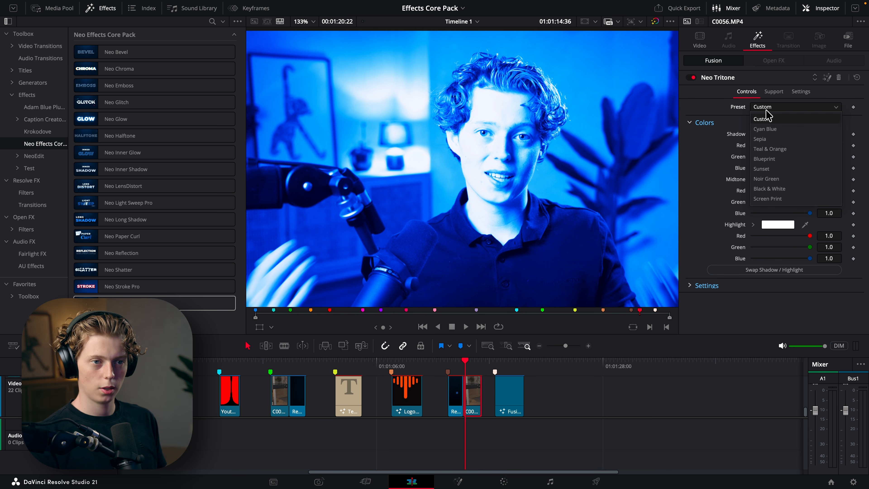
{"action": "left_click", "coordinate": [783, 151]}
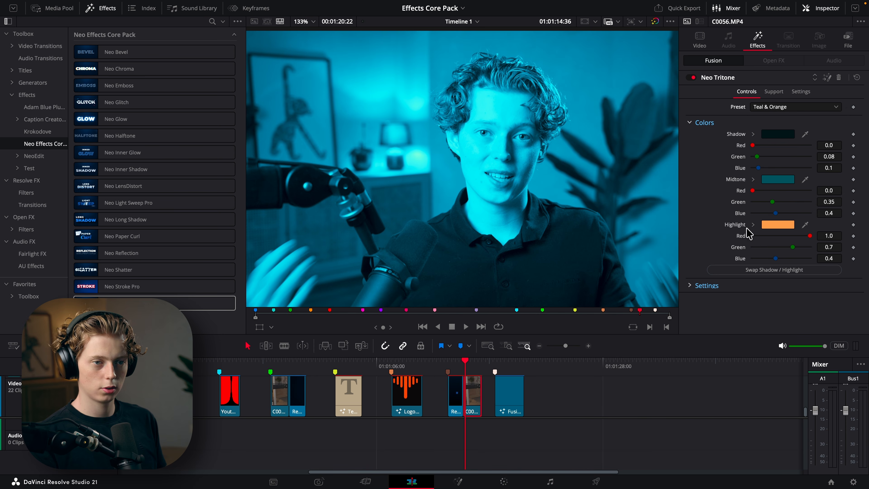
Check the Shadow and Midtone color pickers of Neo Tritone on the C0056.MP4 clip with the whole frame in view
{"action": "scroll", "coordinate": [649, 218], "scroll_direction": "down", "scroll_amount": 5}
{"action": "left_click", "coordinate": [753, 134]}
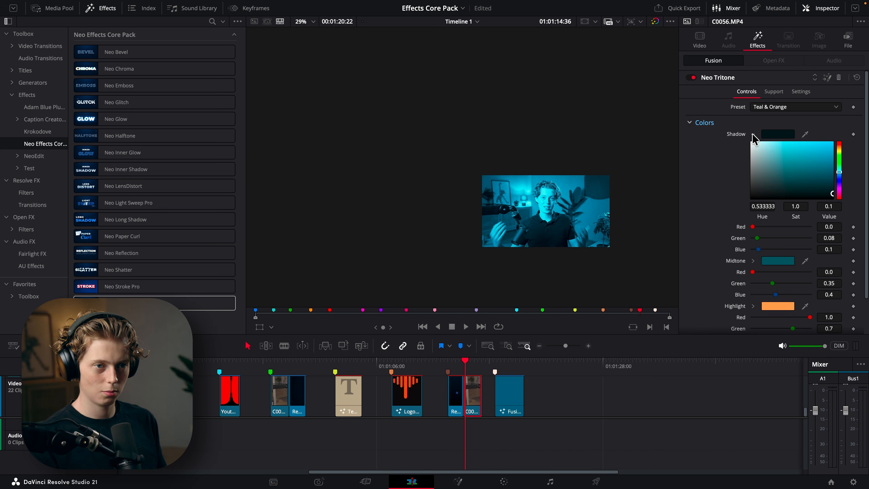
{"action": "left_click", "coordinate": [752, 134]}
{"action": "left_click", "coordinate": [753, 180]}
{"action": "key", "text": "super+z"}
Set Neo Tritone's Midpoint to about 0.12 and Blend to about 0.17 on the C0056.MP4 clip
{"action": "left_click", "coordinate": [691, 285]}
{"action": "left_click_drag", "start_coordinate": [778, 268], "coordinate": [758, 274]}
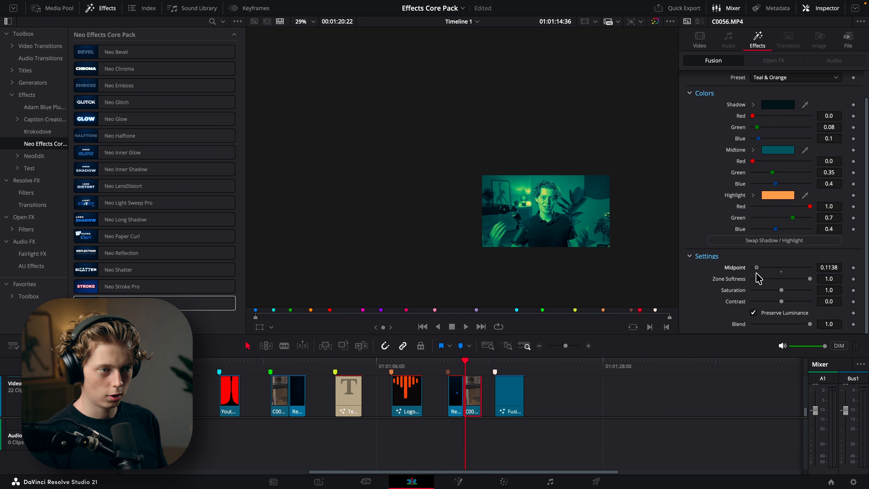
{"action": "left_click_drag", "start_coordinate": [809, 324], "coordinate": [766, 326]}
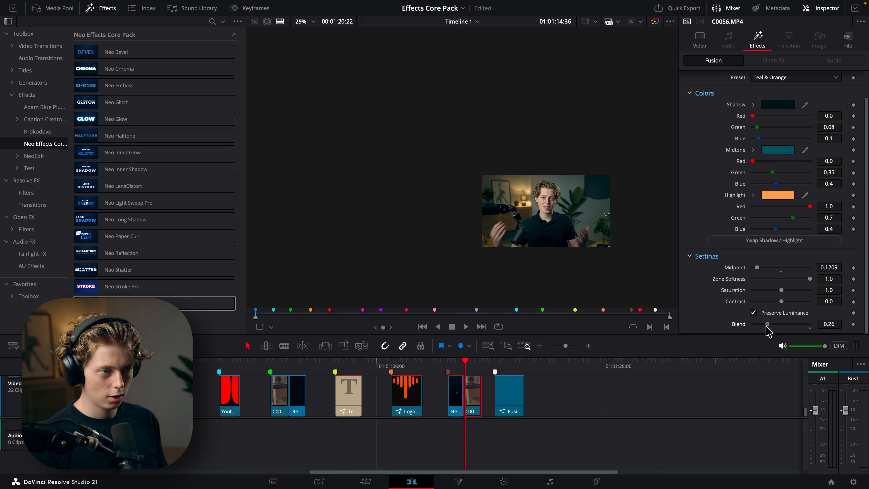
{"action": "scroll", "coordinate": [551, 226], "scroll_direction": "up", "scroll_amount": 4}
{"action": "scroll", "coordinate": [769, 247], "scroll_direction": "up", "scroll_amount": 1}
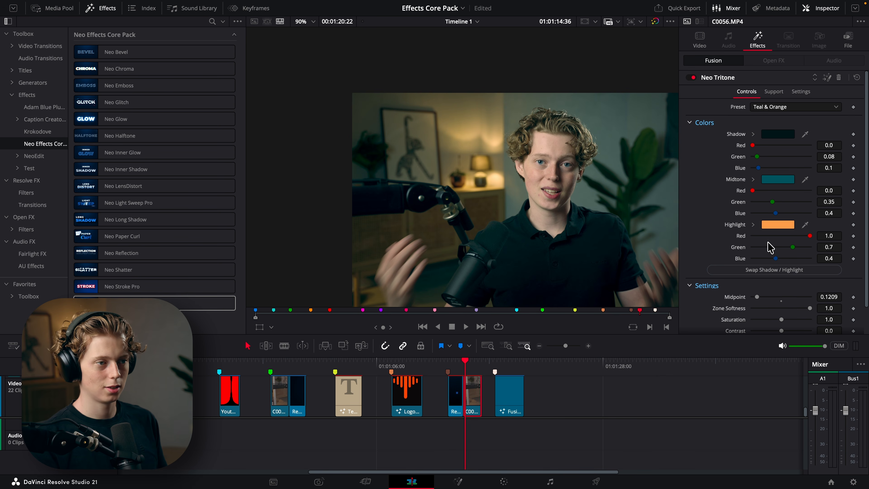
{"action": "scroll", "coordinate": [755, 251], "scroll_direction": "down", "scroll_amount": 1}
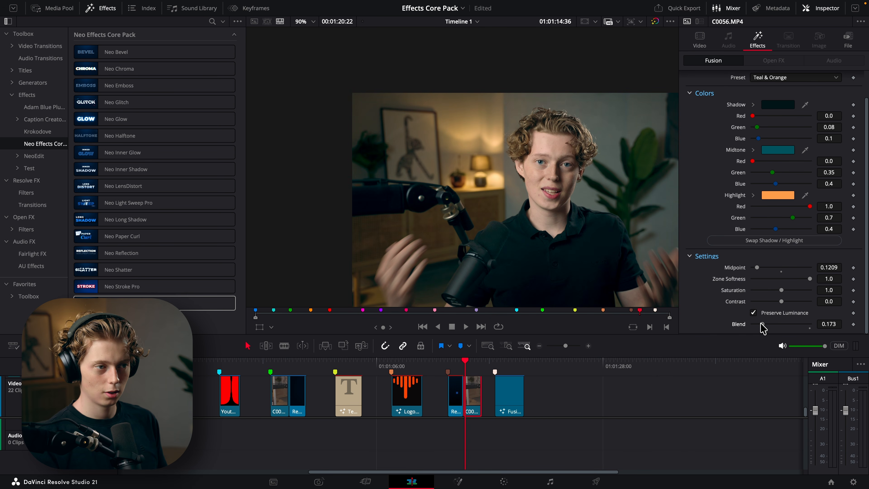
{"action": "scroll", "coordinate": [767, 267], "scroll_direction": "up", "scroll_amount": 1}
On the Fusion page, add a Background node set to a black-to-white gradient and connect a copy of NeoTritone1 after it
{"action": "left_click", "coordinate": [457, 481]}
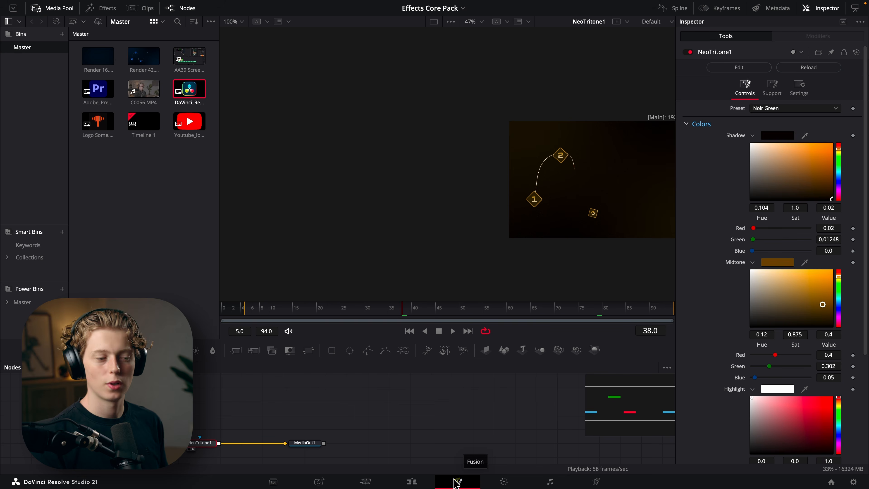
{"action": "scroll", "coordinate": [775, 402], "scroll_direction": "down", "scroll_amount": 5}
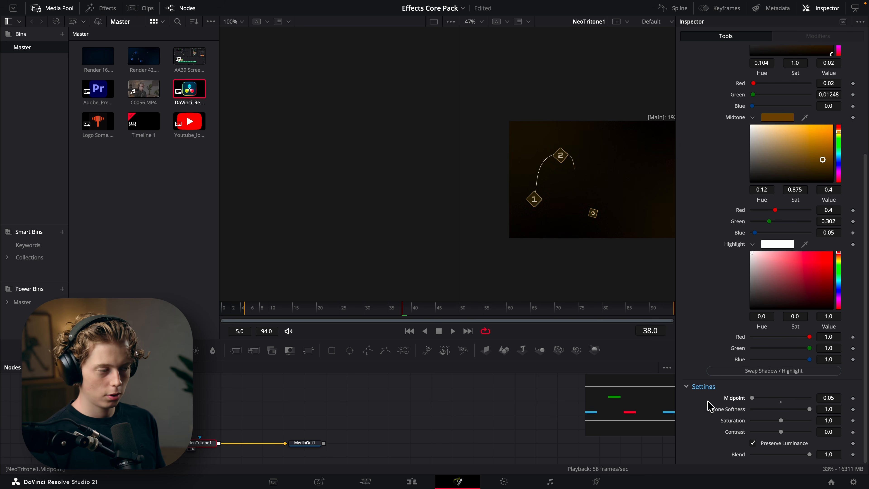
{"action": "left_click_drag", "start_coordinate": [62, 350], "coordinate": [245, 405]}
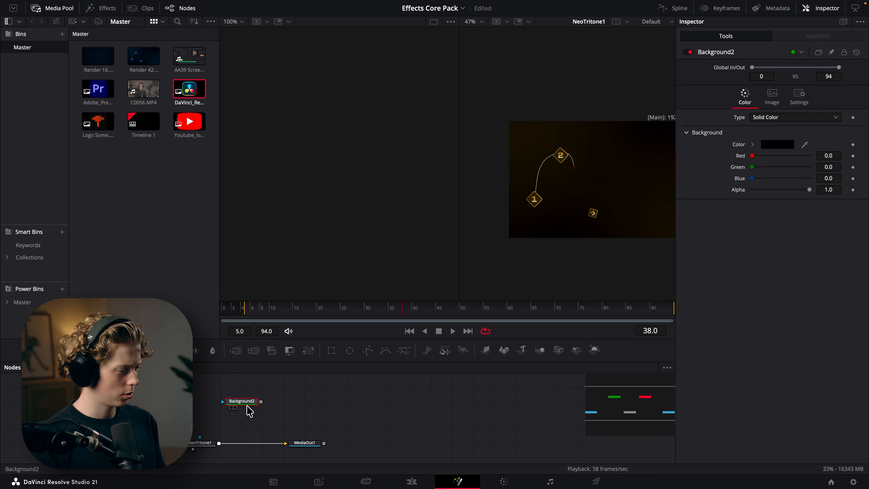
{"action": "key", "text": "2"}
{"action": "left_click", "coordinate": [773, 117]}
{"action": "left_click", "coordinate": [780, 168]}
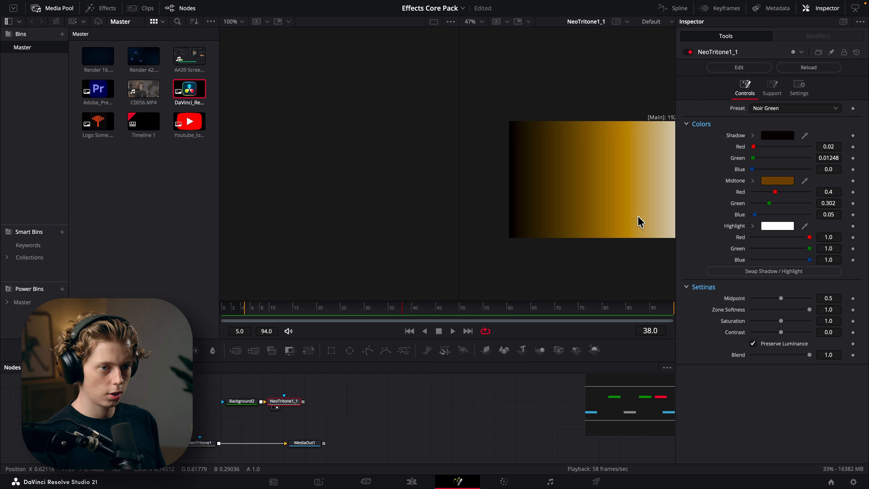
Try the gradient tritone's Midpoint across its range and return it to 0.5
{"action": "left_click_drag", "start_coordinate": [639, 209], "coordinate": [608, 206]}
{"action": "left_click_drag", "start_coordinate": [824, 297], "coordinate": [784, 297]}
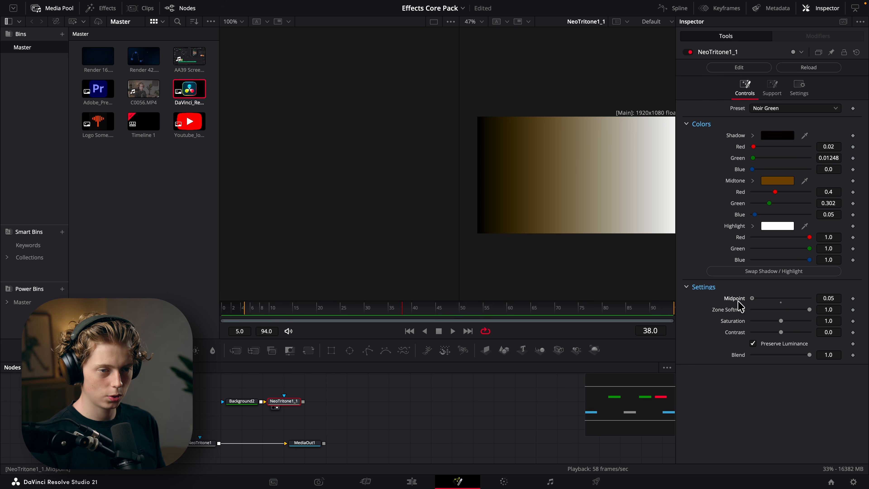
{"action": "left_click_drag", "start_coordinate": [770, 298], "coordinate": [812, 298]}
{"action": "mouse_move", "coordinate": [642, 216]}
{"action": "left_mouse_down"}
{"action": "mouse_move", "coordinate": [607, 220]}
{"action": "mouse_move", "coordinate": [634, 219]}
{"action": "left_mouse_up"}
{"action": "left_click_drag", "start_coordinate": [634, 220], "coordinate": [629, 218]}
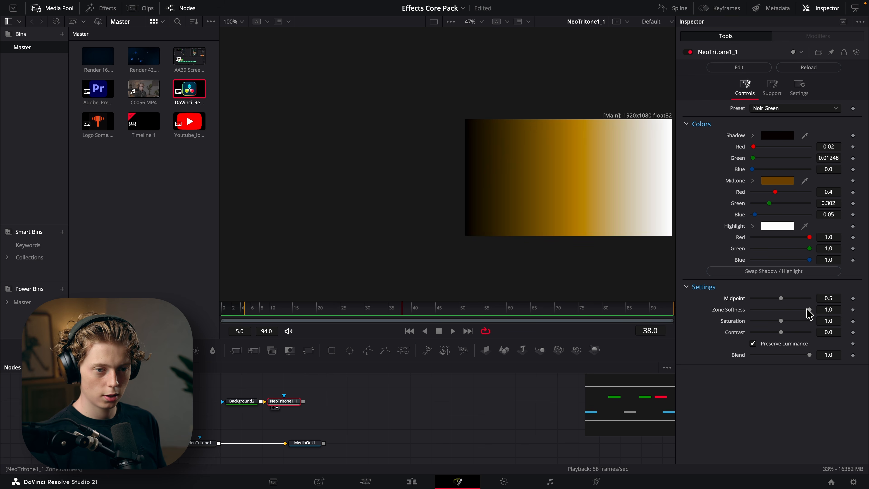
Set the gradient tritone's Zone Softness to 0.05 and Saturation to 2.0, and toggle Preserve Luminance off and on
{"action": "left_click_drag", "start_coordinate": [808, 310], "coordinate": [752, 310]}
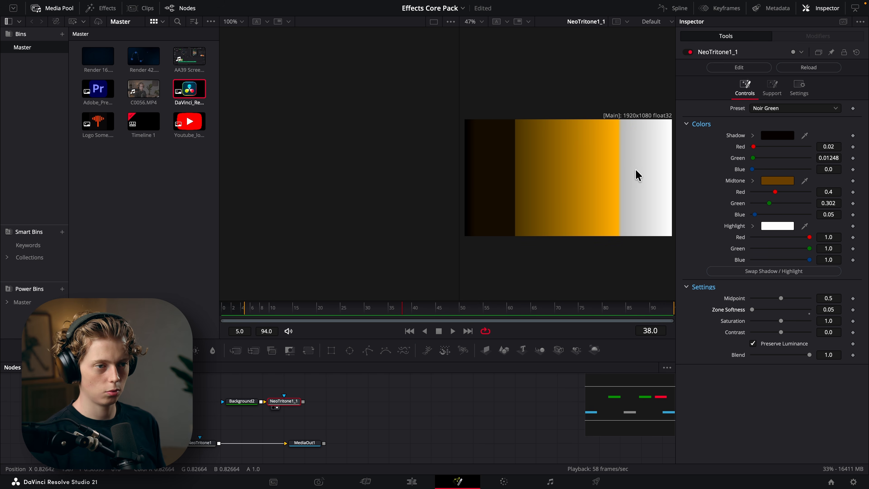
{"action": "left_click_drag", "start_coordinate": [781, 332], "coordinate": [750, 320]}
{"action": "left_click", "coordinate": [780, 336]}
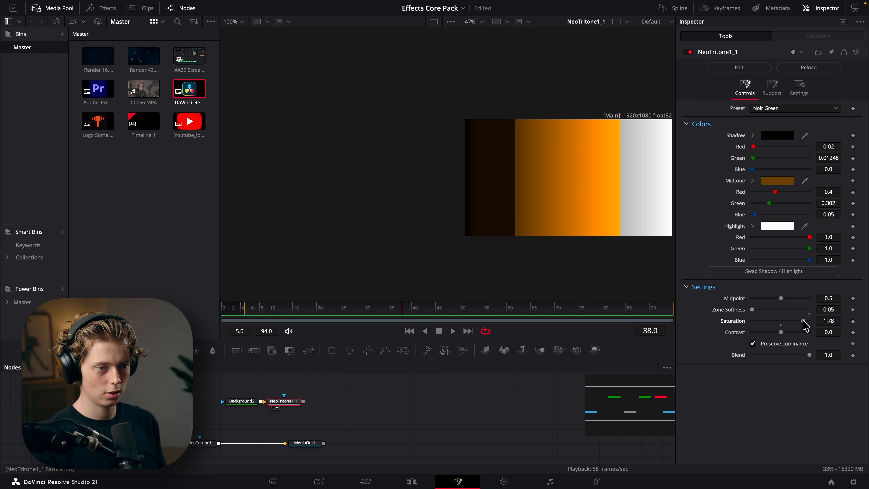
{"action": "left_click_drag", "start_coordinate": [803, 320], "coordinate": [853, 322]}
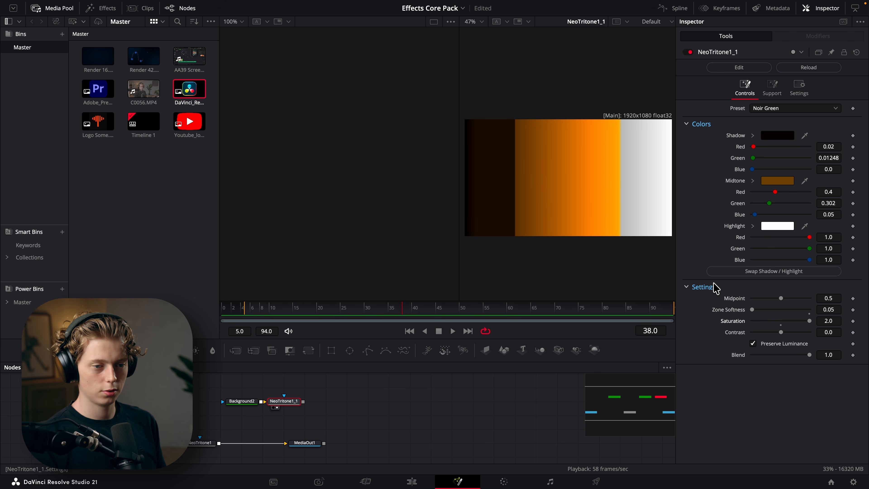
{"action": "left_click", "coordinate": [772, 344]}
{"action": "left_click", "coordinate": [772, 344]}
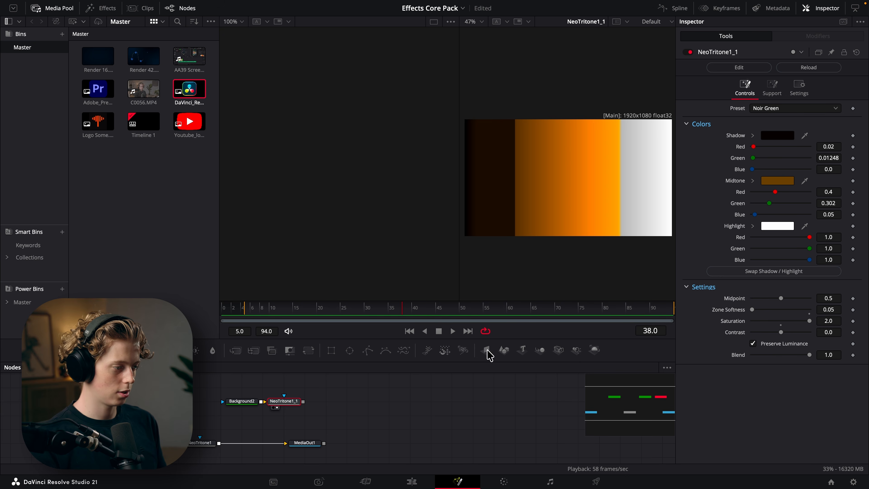
View NeoTritone1 and swap its Shadow and Highlight colors back and forth, ending with the dark color in Shadow
{"action": "left_click", "coordinate": [205, 444]}
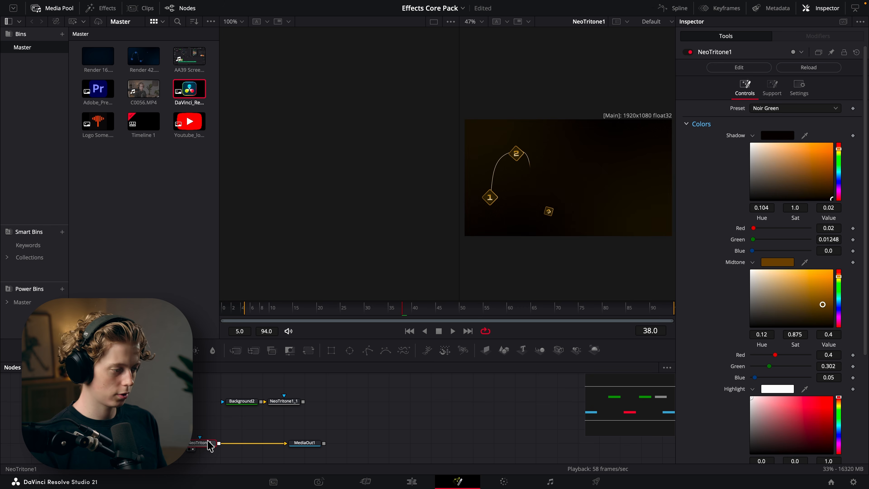
{"action": "scroll", "coordinate": [746, 252], "scroll_direction": "down", "scroll_amount": 5}
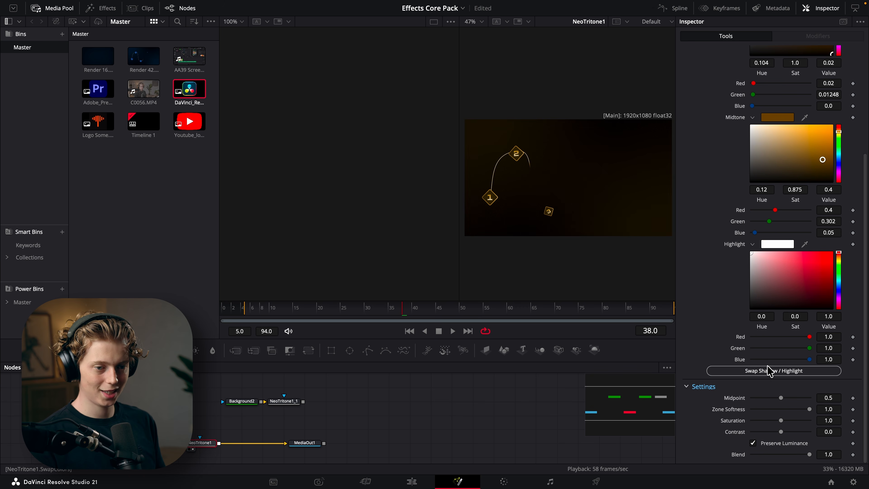
{"action": "left_click", "coordinate": [775, 372]}
{"action": "double_click", "coordinate": [775, 372]}
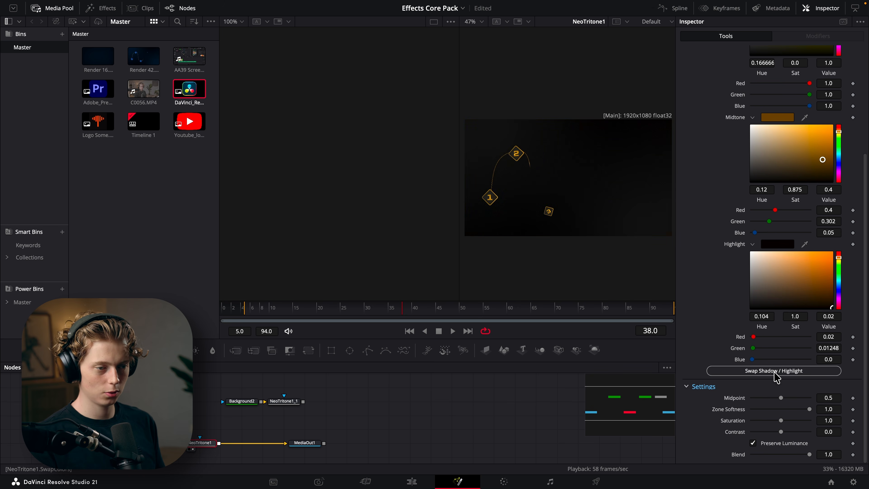
{"action": "left_click", "coordinate": [775, 372]}
{"action": "left_click", "coordinate": [775, 371]}
{"action": "double_click", "coordinate": [775, 371]}
{"action": "left_click", "coordinate": [775, 372]}
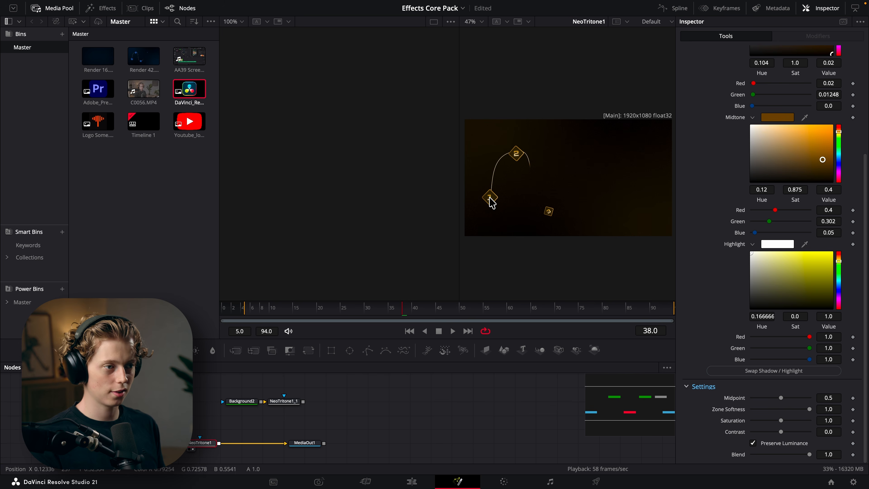
Turn off Preserve Luminance on NeoTritone1, swap Shadow and Highlight, and set the Highlight color to pure black
{"action": "left_click", "coordinate": [768, 443]}
{"action": "left_click", "coordinate": [764, 371]}
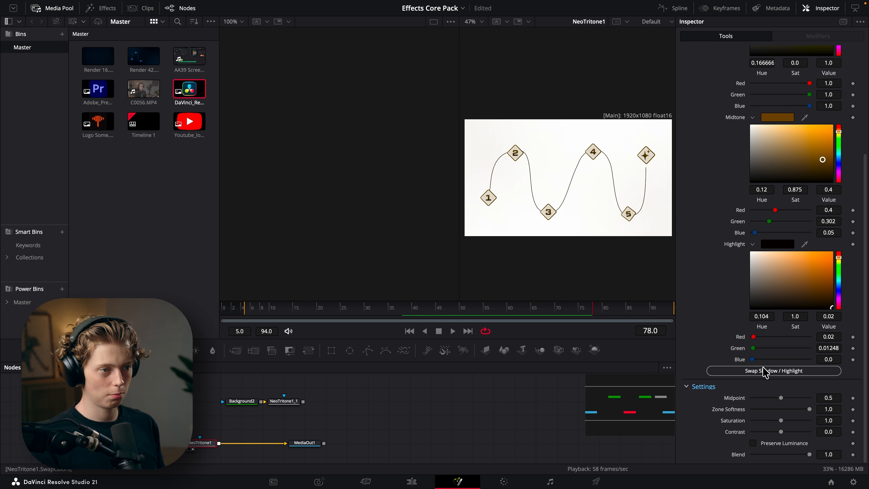
{"action": "left_click", "coordinate": [794, 302]}
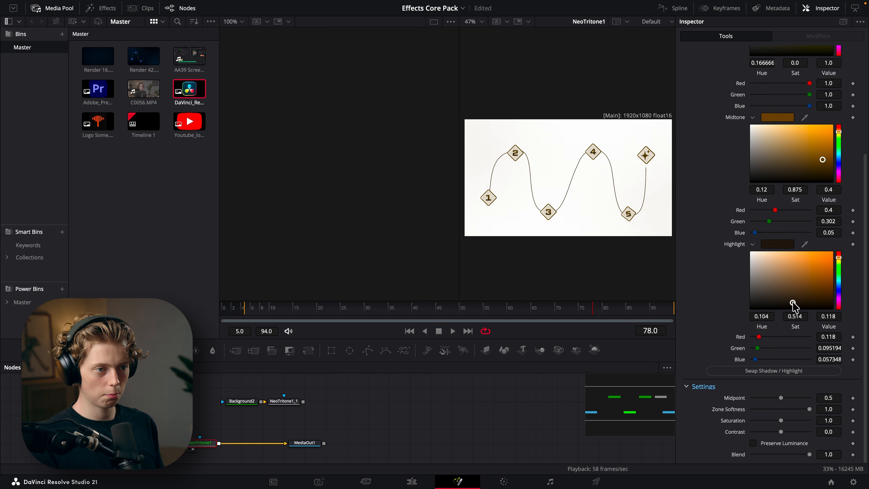
{"action": "left_click_drag", "start_coordinate": [793, 302], "coordinate": [865, 334]}
Check the gradient tritone node, and swap NeoTritone1's colors back to a black Shadow and a white Highlight
{"action": "left_click", "coordinate": [284, 403]}
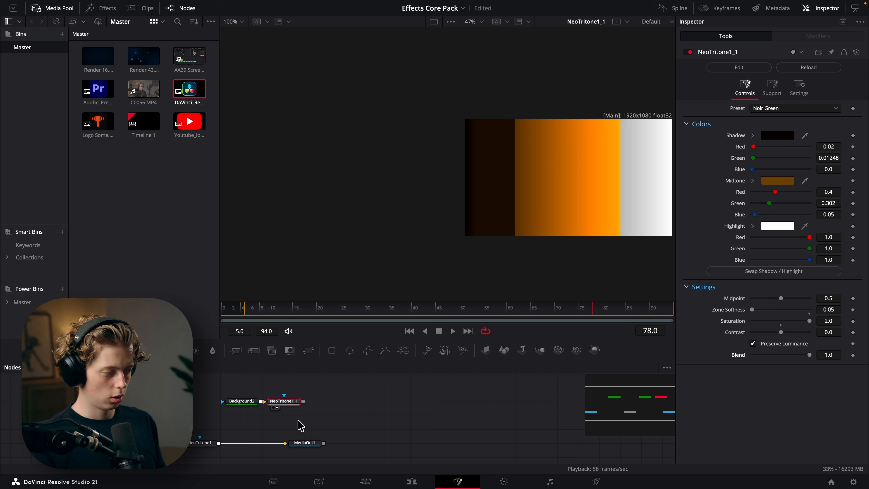
{"action": "left_click", "coordinate": [197, 442]}
{"action": "scroll", "coordinate": [759, 303], "scroll_direction": "down", "scroll_amount": 5}
{"action": "left_click", "coordinate": [768, 371]}
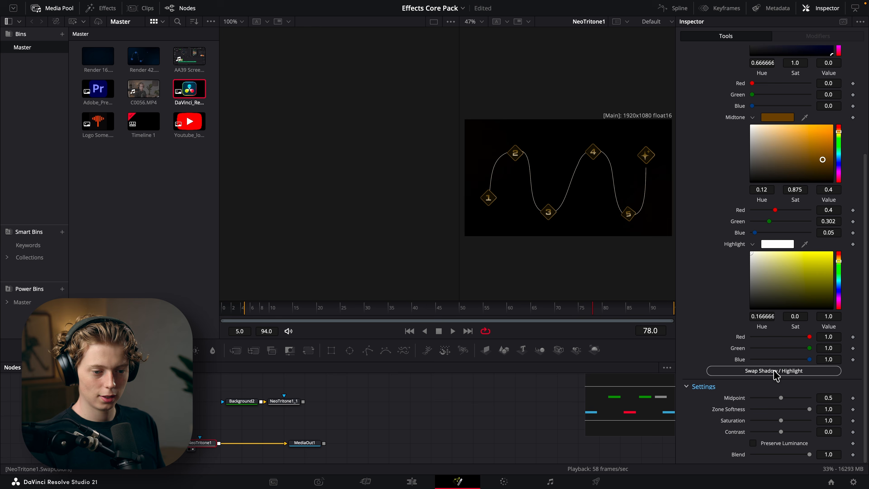
Re-enable Preserve Luminance on NeoTritone1 and set Midpoint to 0.95 and Zone Softness to about 0.85
{"action": "left_click_drag", "start_coordinate": [781, 397], "coordinate": [827, 398]}
{"action": "scroll", "coordinate": [532, 178], "scroll_direction": "up", "scroll_amount": 5}
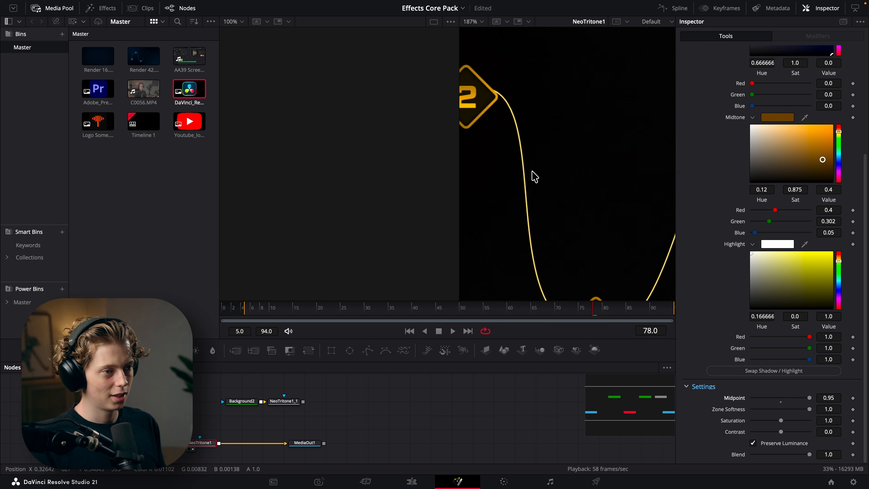
{"action": "scroll", "coordinate": [554, 151], "scroll_direction": "down", "scroll_amount": 4}
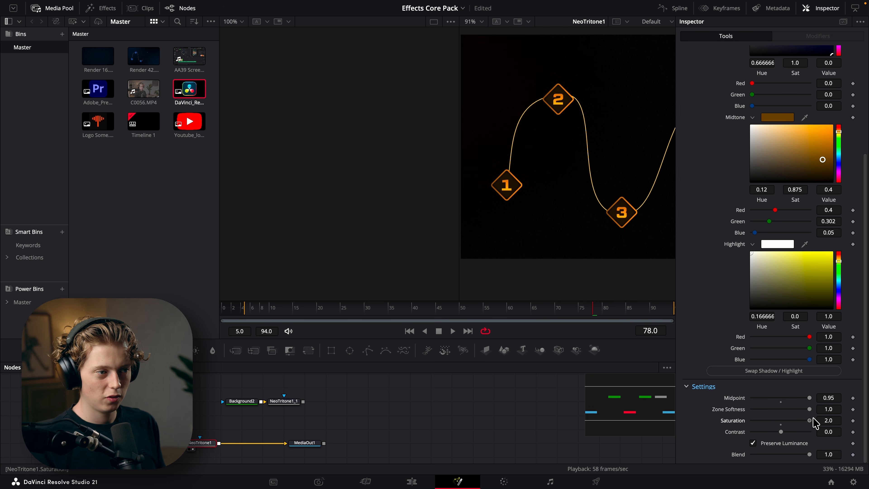
{"action": "left_click_drag", "start_coordinate": [811, 410], "coordinate": [743, 413]}
{"action": "left_click_drag", "start_coordinate": [607, 226], "coordinate": [542, 222]}
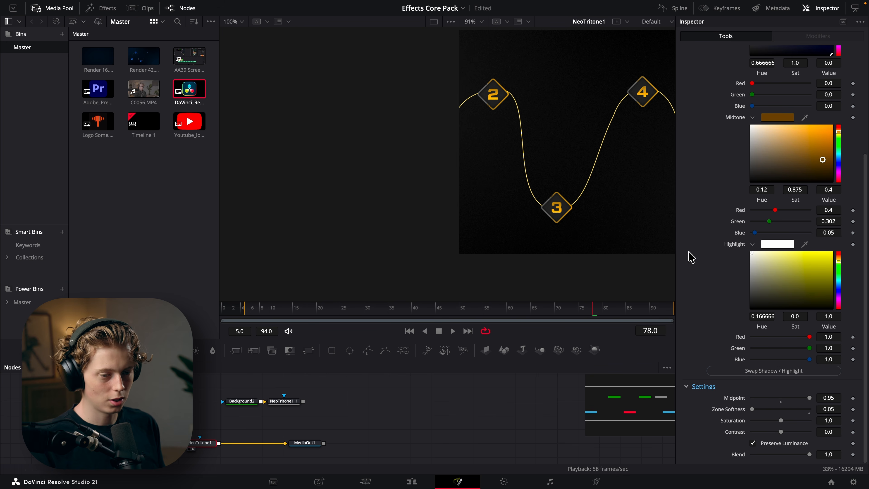
{"action": "left_click_drag", "start_coordinate": [755, 413], "coordinate": [772, 413]}
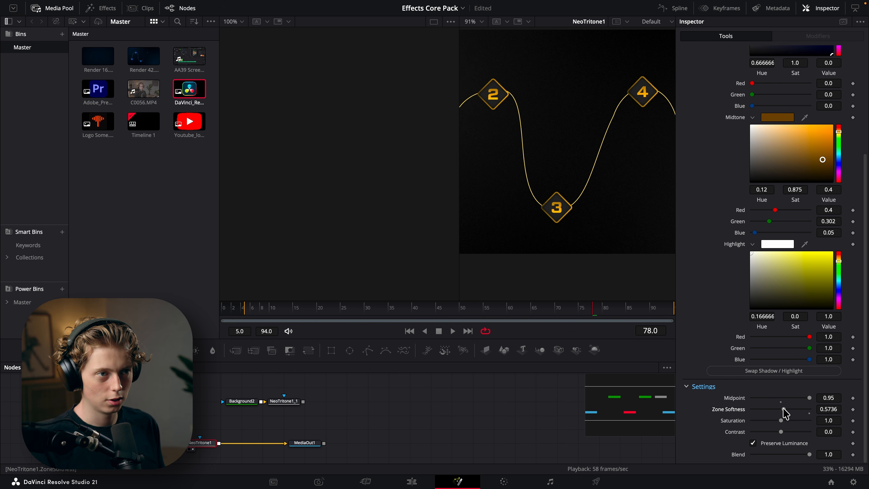
Play back the recolored marker animation in the Fusion viewer with the whole frame in view
{"action": "scroll", "coordinate": [596, 197], "scroll_direction": "down", "scroll_amount": 5}
{"action": "key", "text": "space"}
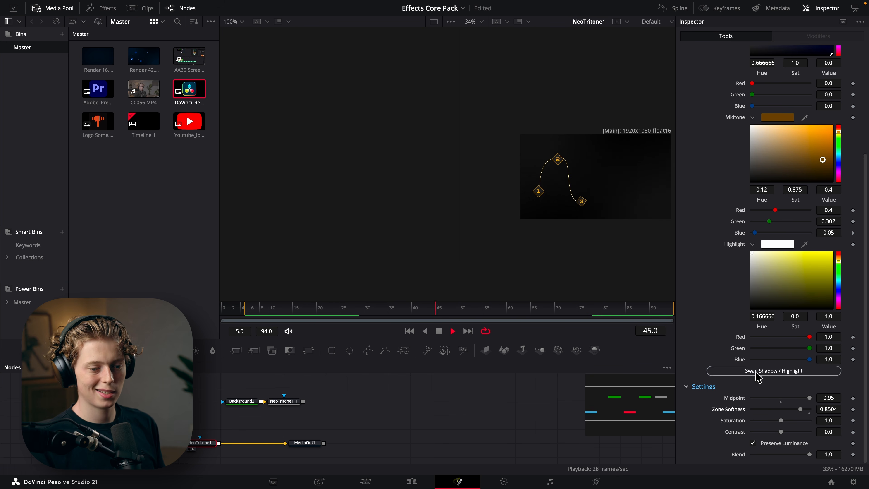
{"action": "key", "text": "space"}
{"action": "scroll", "coordinate": [731, 404], "scroll_direction": "up", "scroll_amount": 5}
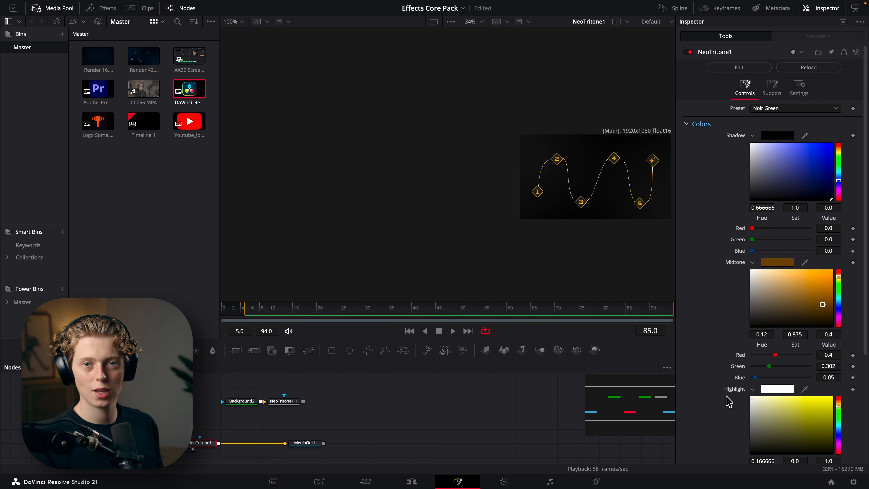
Return to the Edit page and park the playhead on the Neo Emboss marker where the Fusion Composition clip starts
{"action": "key", "text": "shift+4"}
{"action": "left_click", "coordinate": [494, 371]}
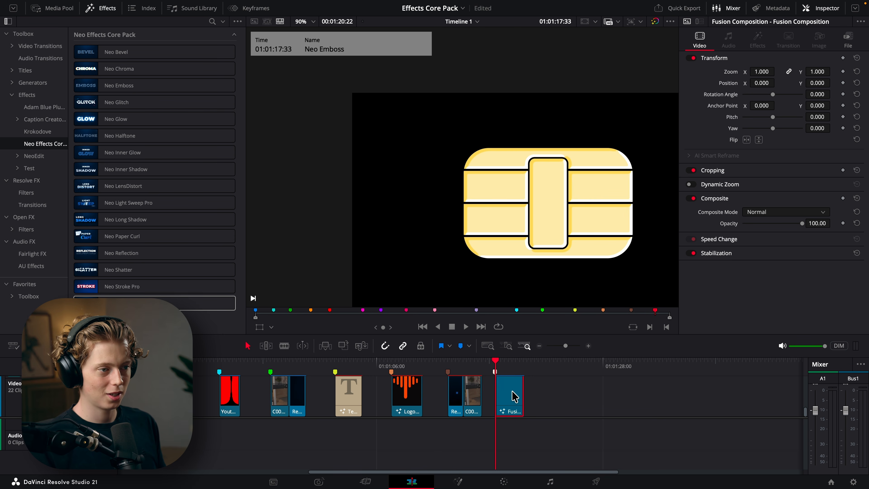
{"action": "key", "text": "space"}
{"action": "left_click_drag", "start_coordinate": [567, 346], "coordinate": [573, 345]}
{"action": "left_click", "coordinate": [415, 371]}
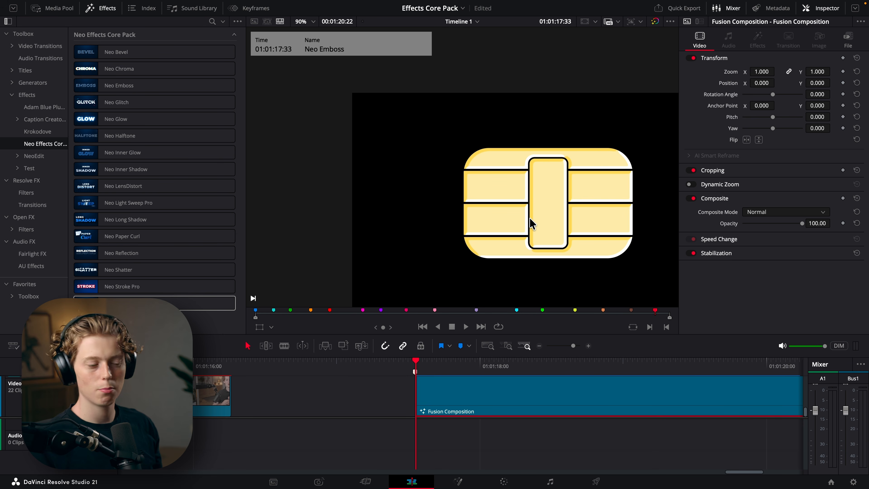
Delete the NeoEmboss1 node from the Fusion Composition and apply a fresh Neo Emboss effect to the clip on the Edit page
{"action": "left_click", "coordinate": [449, 469]}
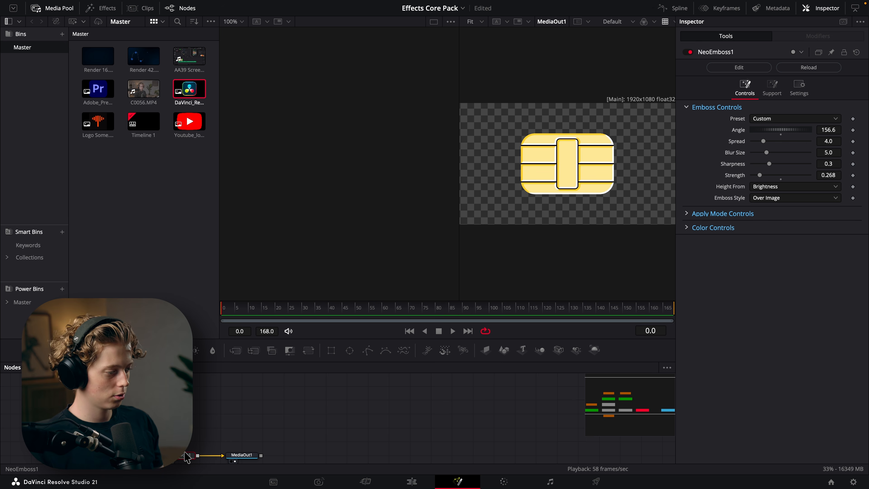
{"action": "key", "text": "super+p"}
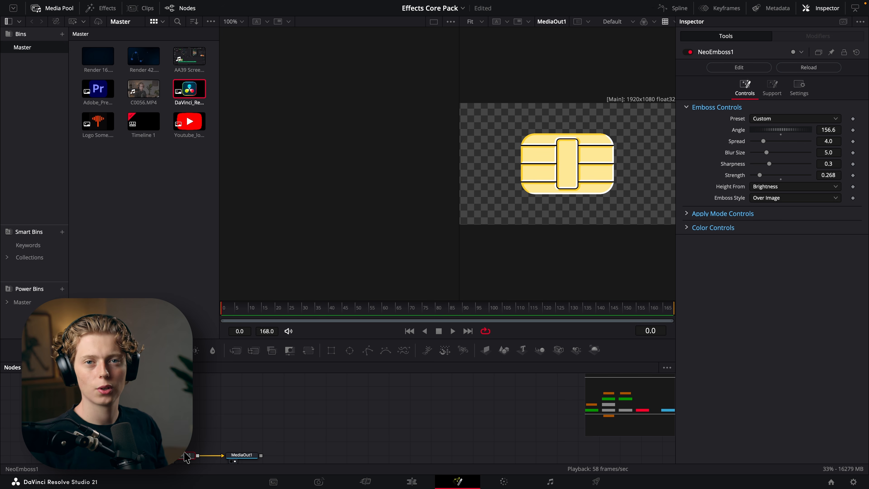
{"action": "key", "text": "Delete"}
{"action": "left_click", "coordinate": [411, 481]}
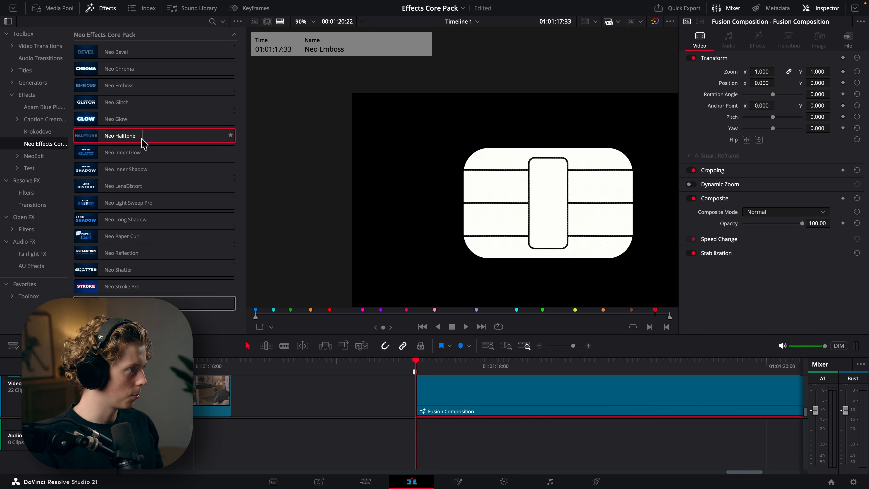
{"action": "left_click_drag", "start_coordinate": [127, 85], "coordinate": [499, 399]}
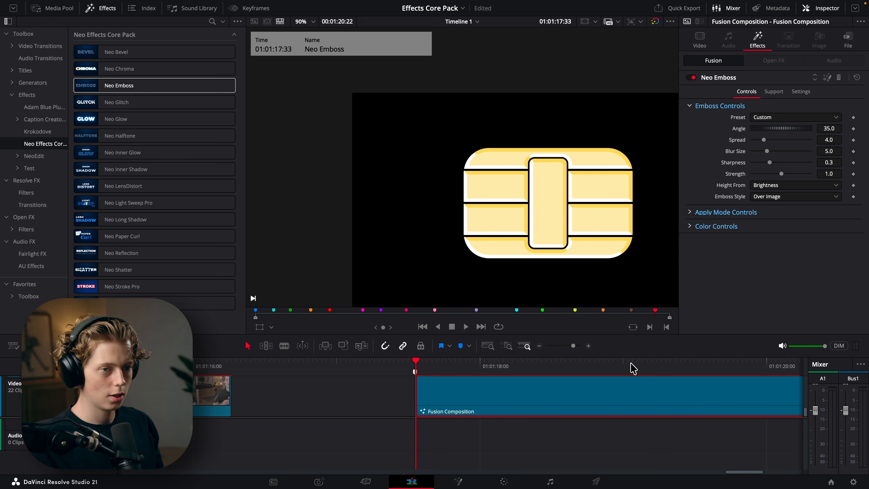
Try different Spread and Sharpness values on the Neo Emboss effect and undo the trial changes
{"action": "left_click_drag", "start_coordinate": [764, 139], "coordinate": [779, 162]}
{"action": "key", "text": "super+z"}
{"action": "key", "text": "super+z"}
{"action": "key", "text": "super+z"}
{"action": "key", "text": "super+z"}
{"action": "key", "text": "super+z"}
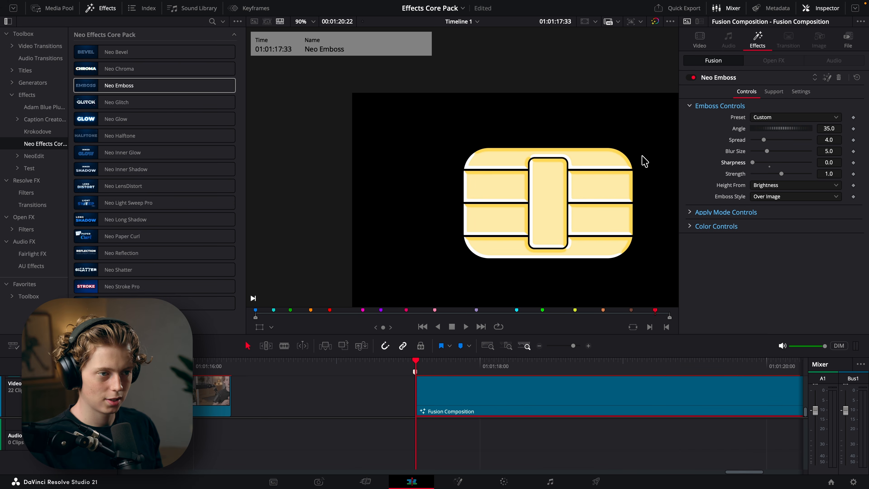
Raise the Neo Emboss Blur Size to about 15.28 and inspect the softened edges up close
{"action": "scroll", "coordinate": [626, 187], "scroll_direction": "up", "scroll_amount": 5}
{"action": "left_click_drag", "start_coordinate": [755, 162], "coordinate": [796, 151]}
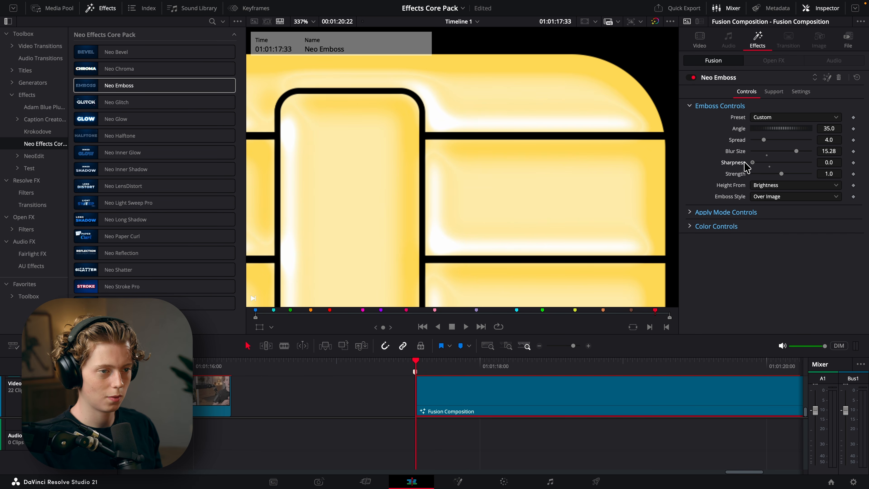
{"action": "scroll", "coordinate": [443, 184], "scroll_direction": "down", "scroll_amount": 5}
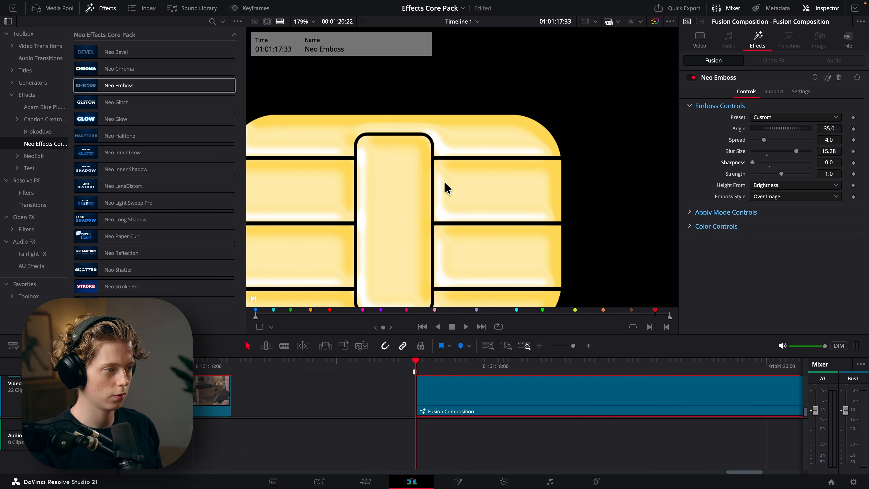
Reset Sharpness and Blur Size to their defaults, and try Strength at 0 before resetting it to 1.0
{"action": "left_click", "coordinate": [770, 167]}
{"action": "left_click", "coordinate": [766, 156]}
{"action": "mouse_move", "coordinate": [782, 173]}
{"action": "left_mouse_down"}
{"action": "mouse_move", "coordinate": [826, 173]}
{"action": "mouse_move", "coordinate": [716, 174]}
{"action": "mouse_move", "coordinate": [809, 174]}
{"action": "mouse_move", "coordinate": [765, 176]}
{"action": "left_mouse_up"}
{"action": "double_click", "coordinate": [765, 174]}
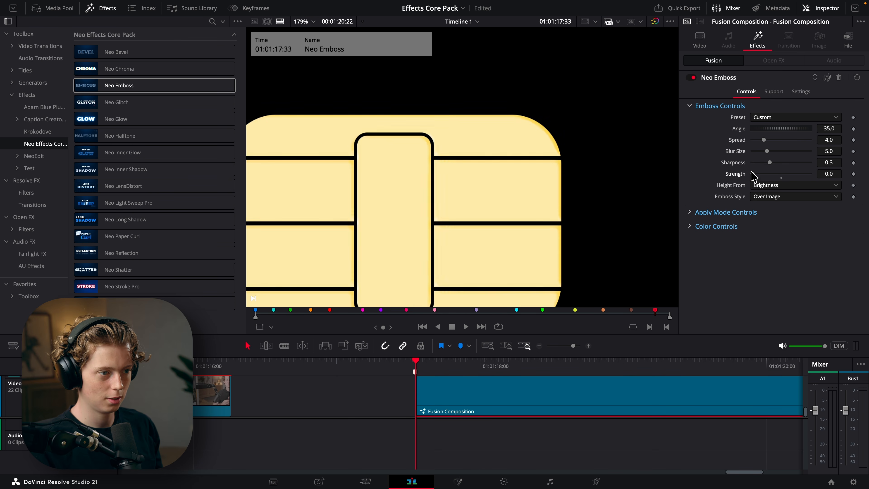
Try Alpha as the Height From source with the whole chip in view, and switch back to Brightness
{"action": "left_click", "coordinate": [775, 185]}
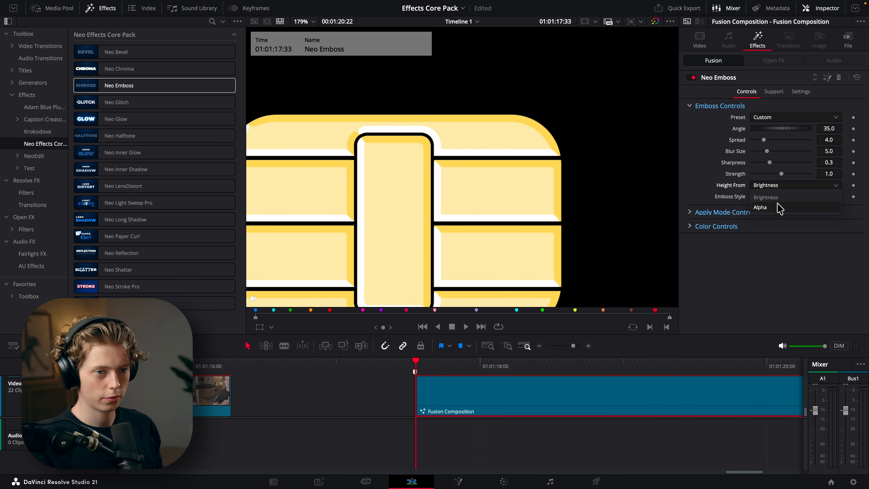
{"action": "left_click", "coordinate": [772, 207]}
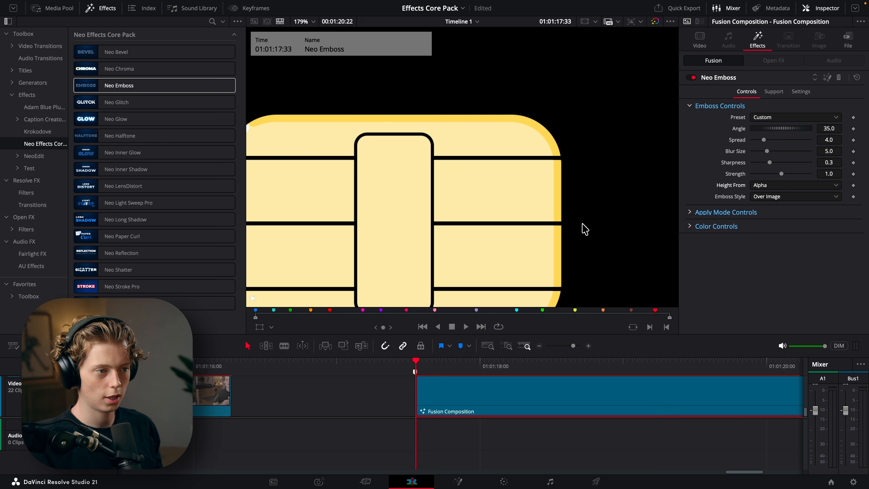
{"action": "left_click_drag", "start_coordinate": [506, 201], "coordinate": [549, 145]}
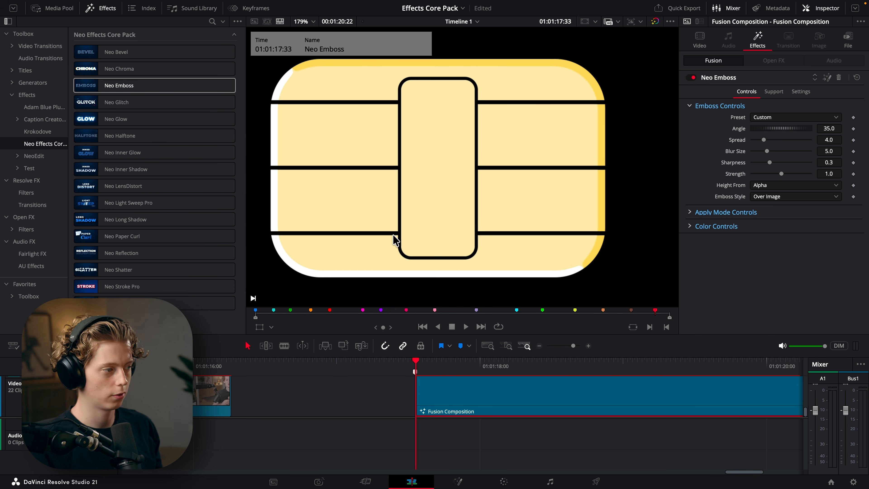
{"action": "left_click", "coordinate": [780, 187]}
{"action": "left_click", "coordinate": [772, 196]}
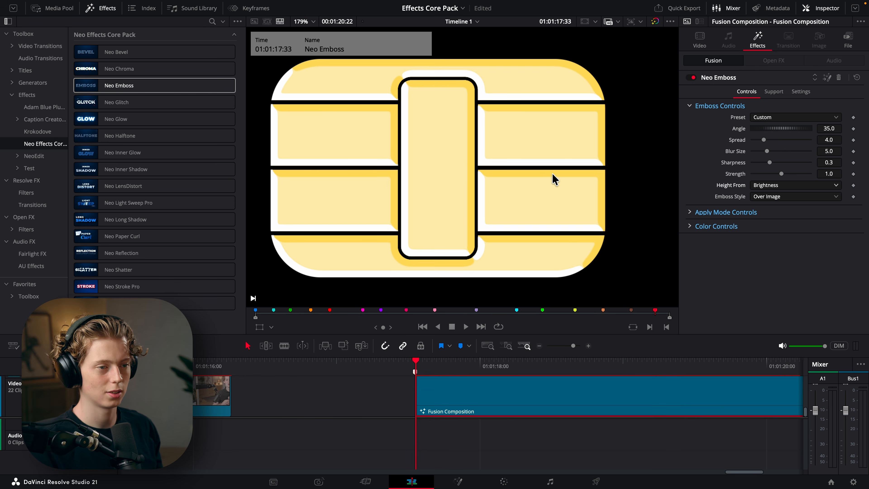
Set Blur Size to about 1.01 and try the Gray Relief emboss style before returning to Over Image
{"action": "left_click", "coordinate": [768, 197]}
{"action": "left_click", "coordinate": [766, 219]}
{"action": "left_click", "coordinate": [770, 196]}
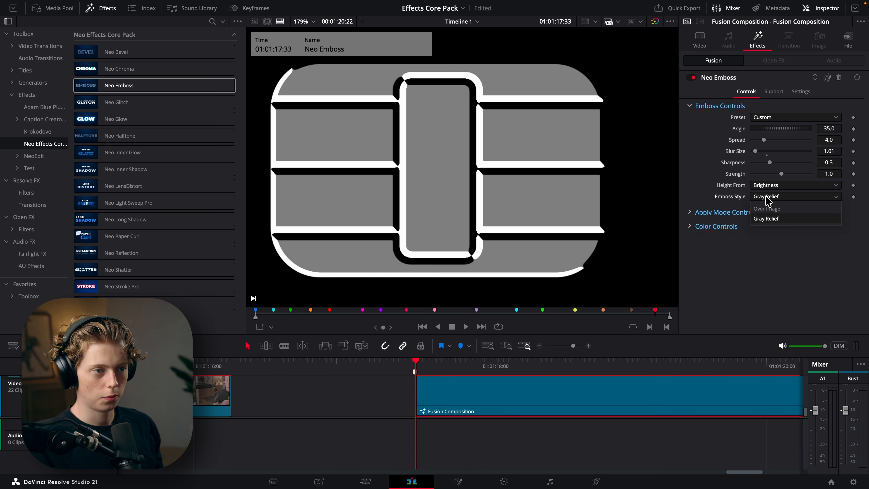
{"action": "left_click", "coordinate": [768, 209]}
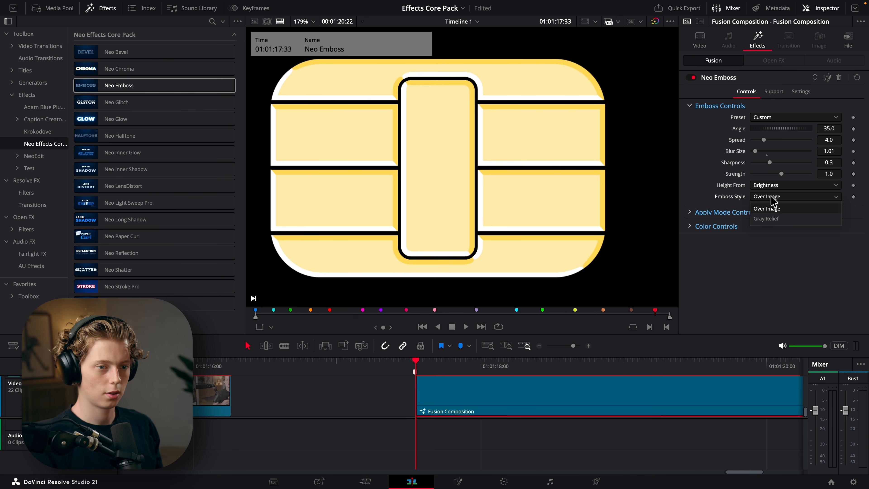
{"action": "left_click", "coordinate": [775, 213]}
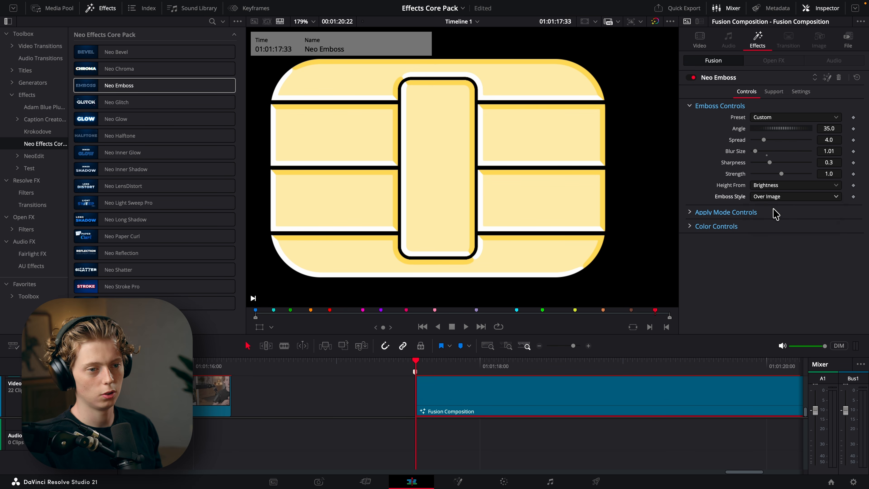
Set the Neo Emboss Apply Mode to Overlay and lower Blend to about 0.65
{"action": "left_click", "coordinate": [702, 213]}
{"action": "left_click", "coordinate": [766, 224]}
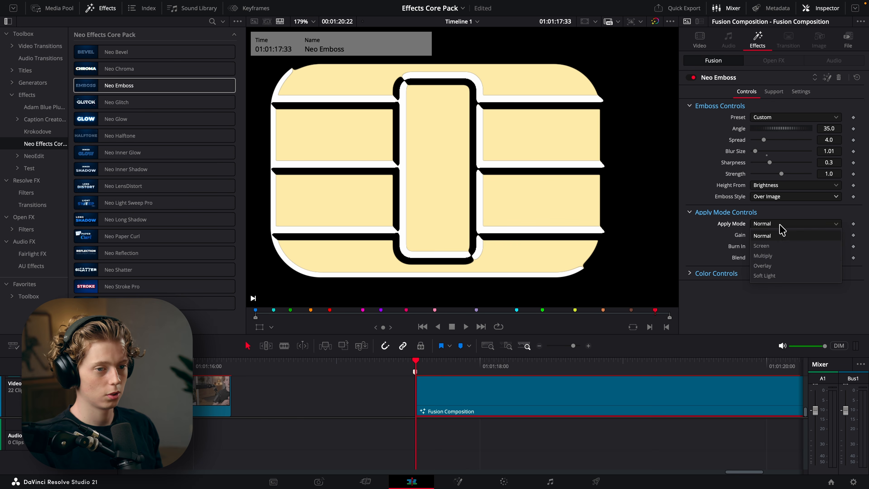
{"action": "left_click", "coordinate": [783, 265]}
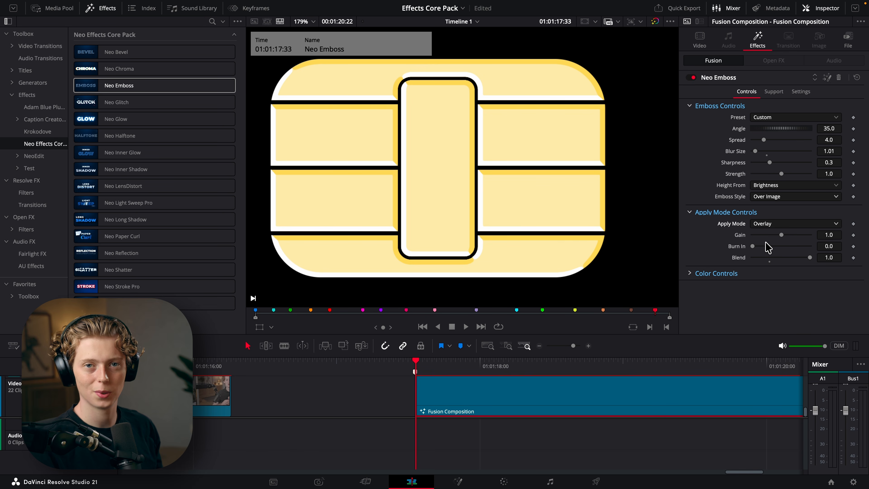
{"action": "left_click", "coordinate": [769, 258]}
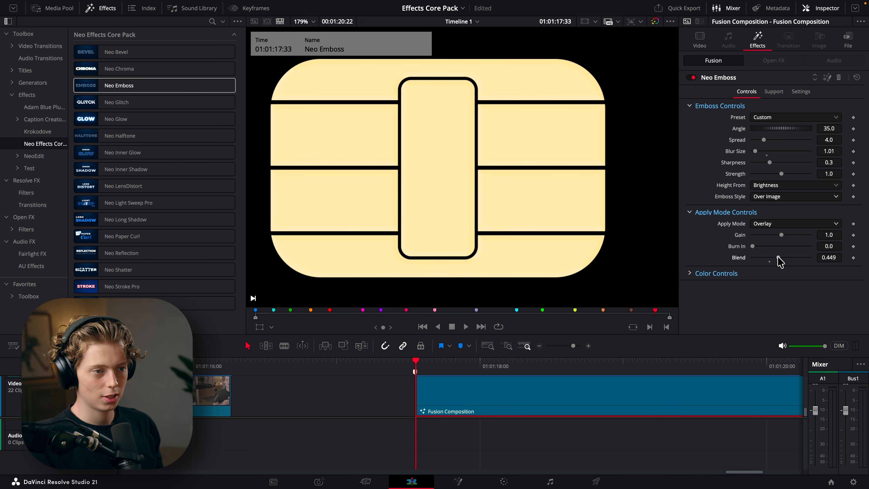
{"action": "mouse_move", "coordinate": [777, 257]}
{"action": "left_mouse_down"}
{"action": "mouse_move", "coordinate": [828, 258]}
{"action": "mouse_move", "coordinate": [792, 263]}
{"action": "left_mouse_up"}
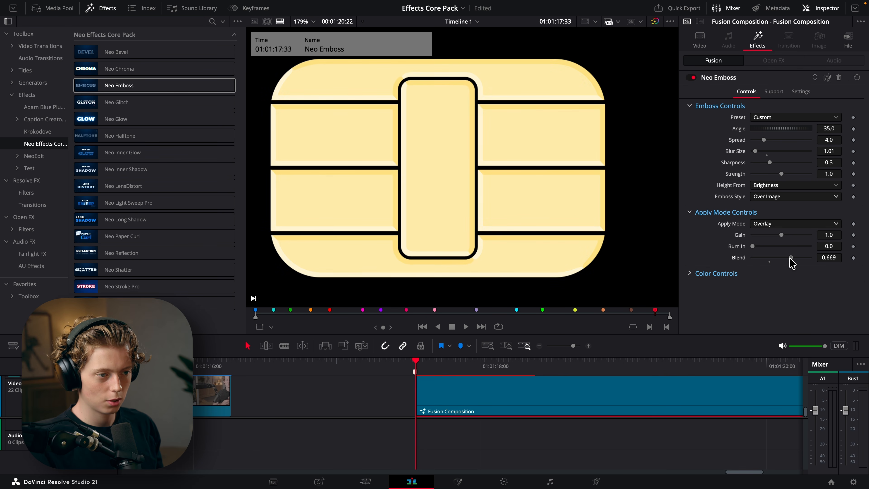
Expand the Light Color picker in the Color Controls and set the Apply Mode to Normal
{"action": "left_click", "coordinate": [690, 273]}
{"action": "left_click", "coordinate": [778, 284]}
{"action": "left_click", "coordinate": [774, 256]}
{"action": "left_click_drag", "start_coordinate": [776, 260], "coordinate": [566, 233]}
{"action": "left_click", "coordinate": [760, 184]}
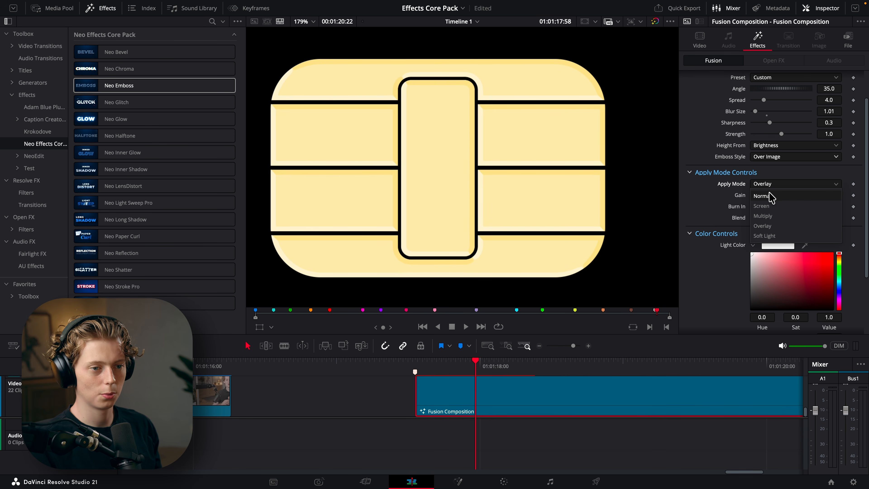
{"action": "left_click", "coordinate": [766, 196]}
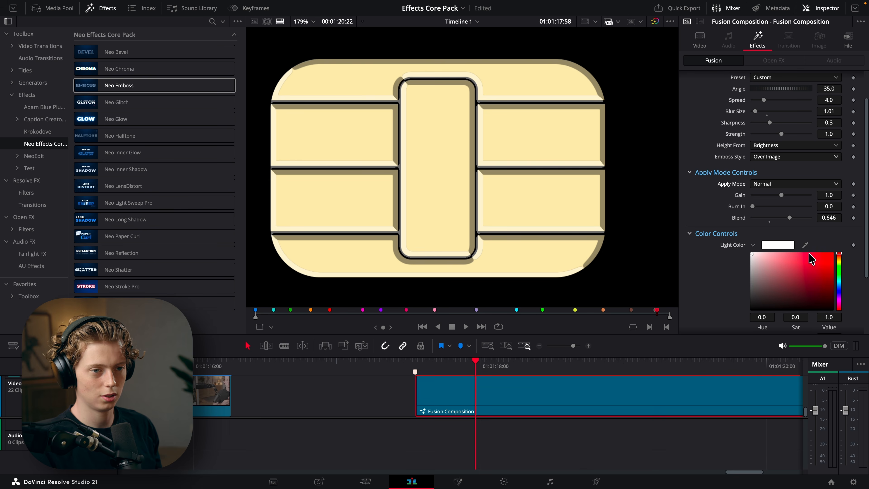
Try a red Light Color and a yellow Dark Color on the emboss, and undo both color changes
{"action": "left_click", "coordinate": [828, 257]}
{"action": "scroll", "coordinate": [813, 283], "scroll_direction": "down", "scroll_amount": 3}
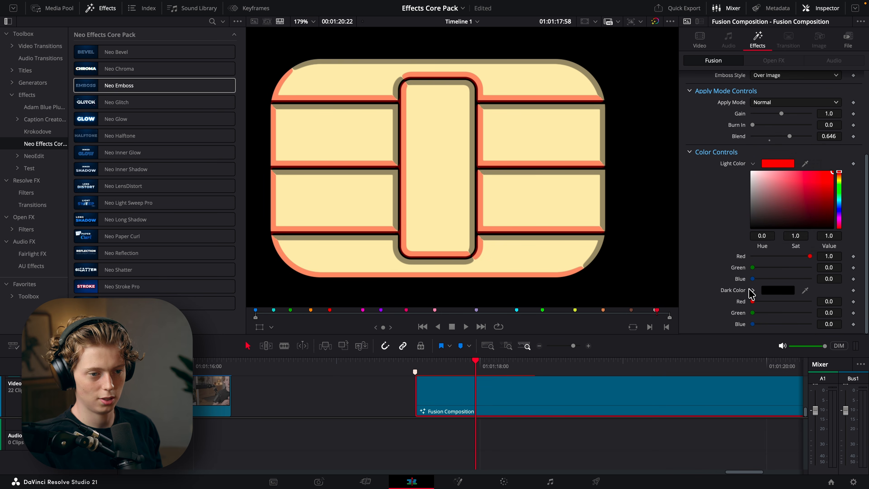
{"action": "left_click", "coordinate": [752, 290]}
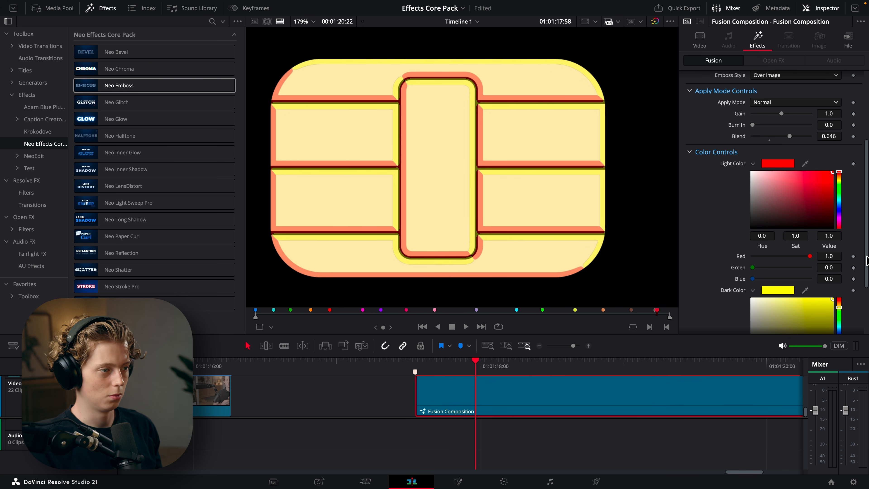
{"action": "key", "text": "super+z"}
{"action": "key", "text": "super+z"}
{"action": "key", "text": "super+z"}
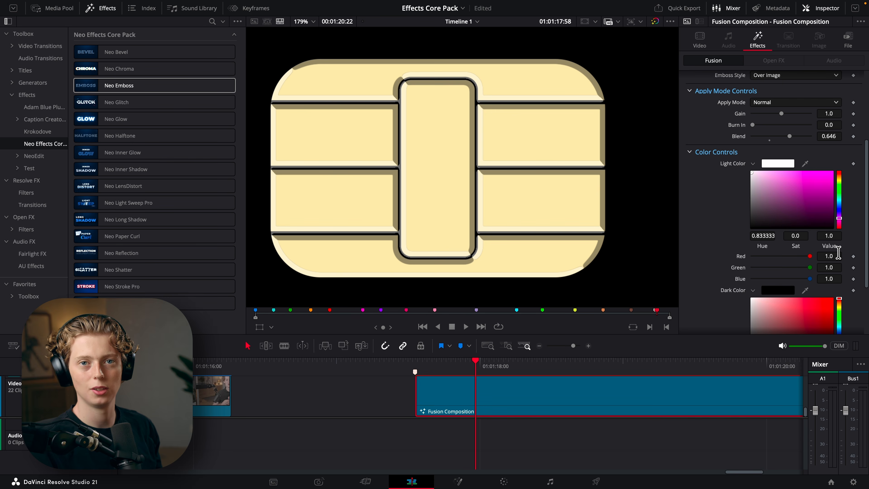